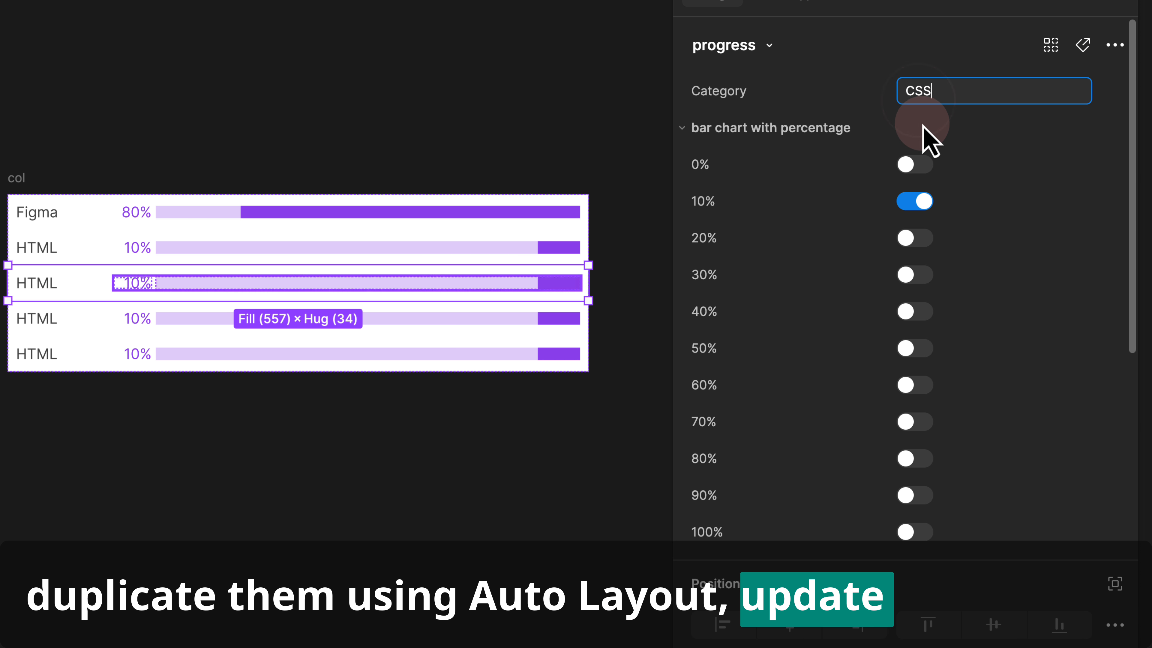
{"action": "left_click", "coordinate": [965, 342]}
{"action": "left_click", "coordinate": [84, 318]}
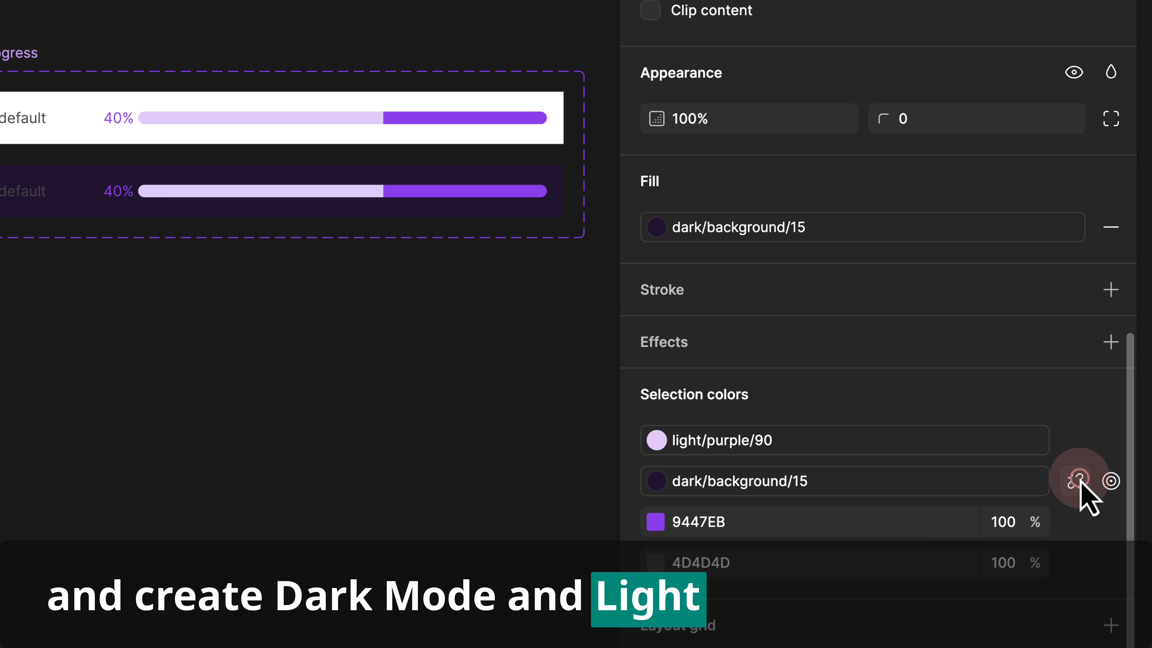
{"action": "left_click", "coordinate": [655, 521]}
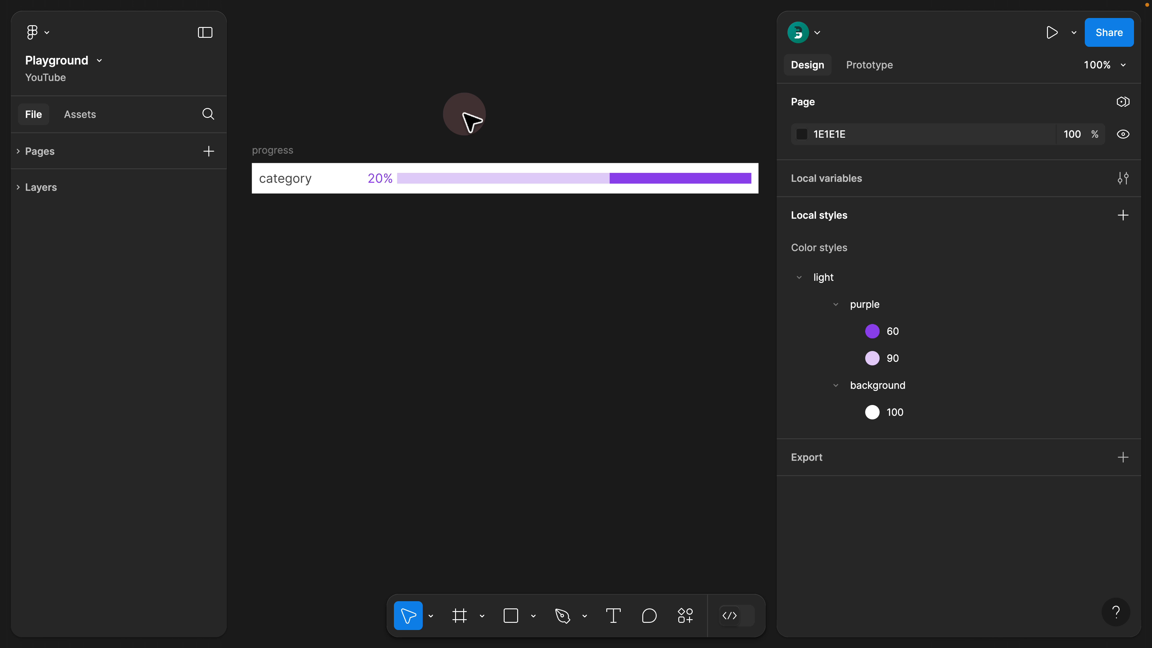
Copy the 20% text from the progress frame
{"action": "left_click", "coordinate": [369, 187]}
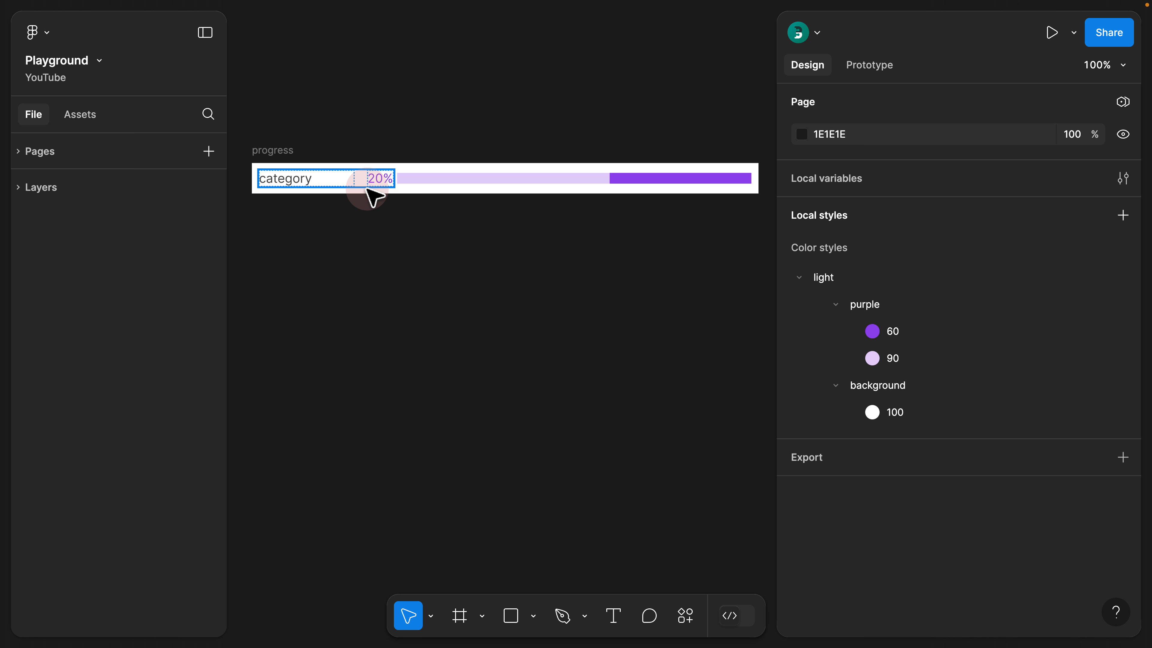
{"action": "double_click", "coordinate": [381, 180]}
{"action": "key", "text": "super+c"}
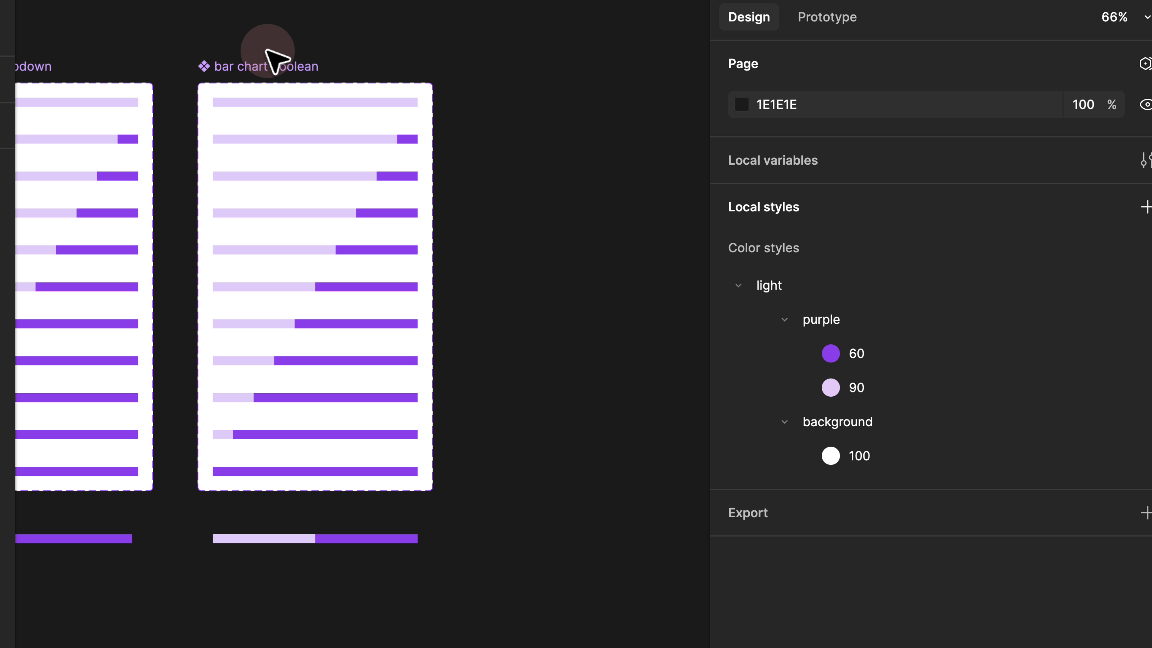
Place a copy of the 0% bar from the bar chart boolean component set on the empty canvas beside it
{"action": "left_click", "coordinate": [287, 105]}
{"action": "left_click_drag", "start_coordinate": [293, 113], "coordinate": [626, 136]}
{"action": "scroll", "coordinate": [626, 136], "scroll_direction": "right", "scroll_amount": 5}
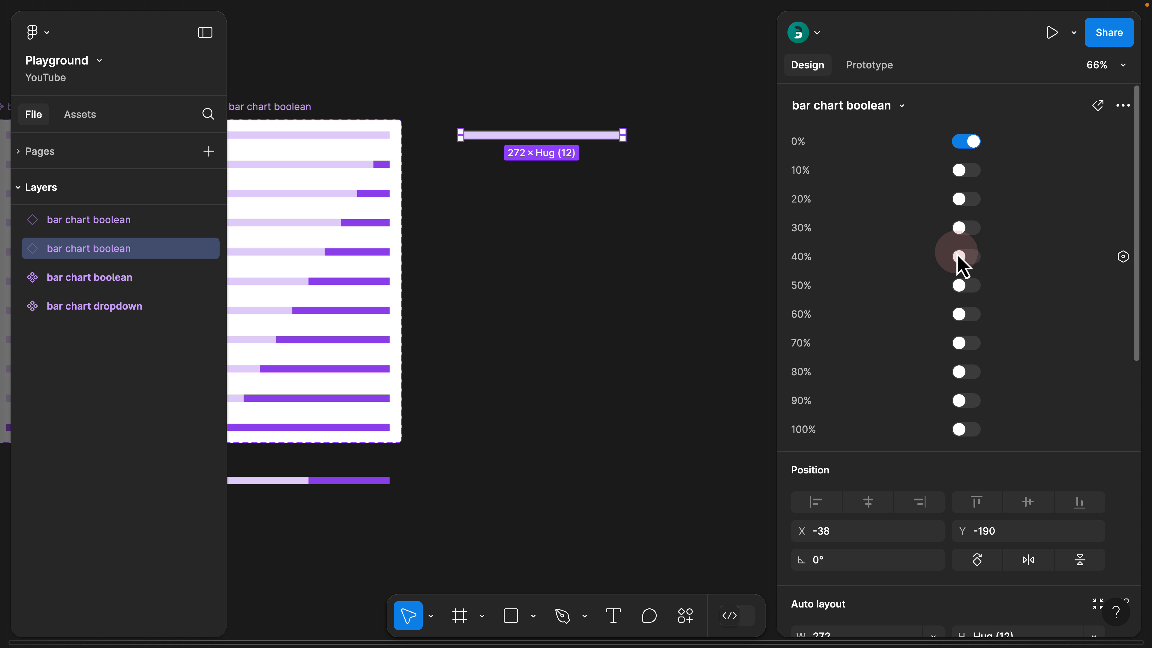
Detach the copied 0% bar from its component and widen it to about 375
{"action": "key", "text": "super+slash"}
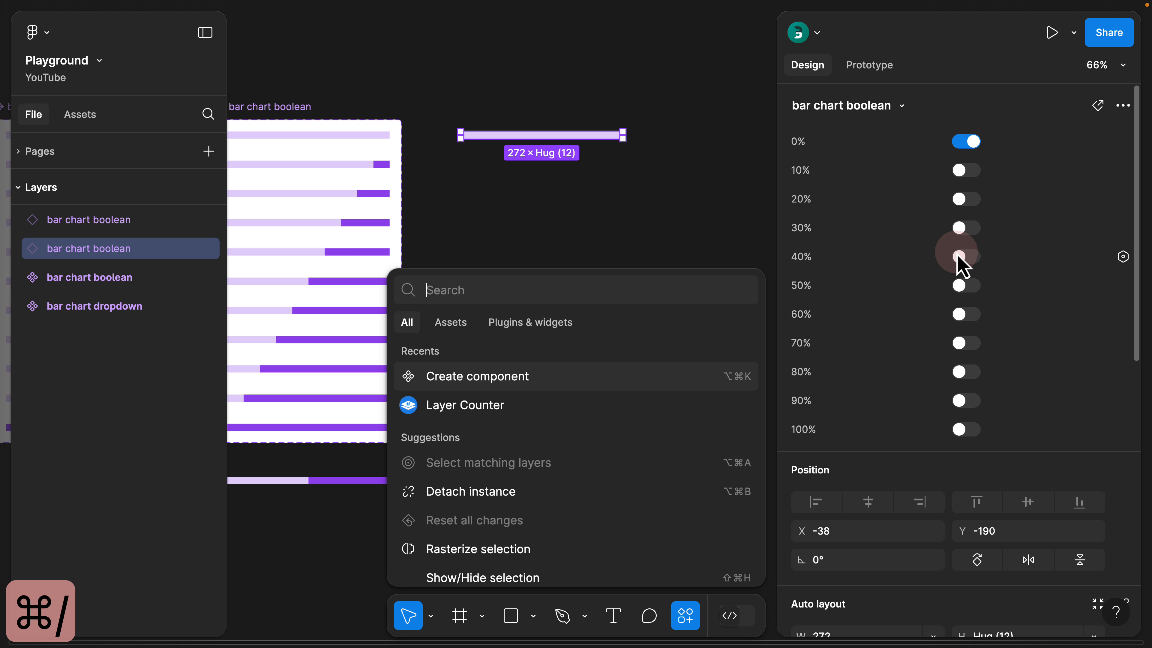
{"action": "type", "text": "detach"}
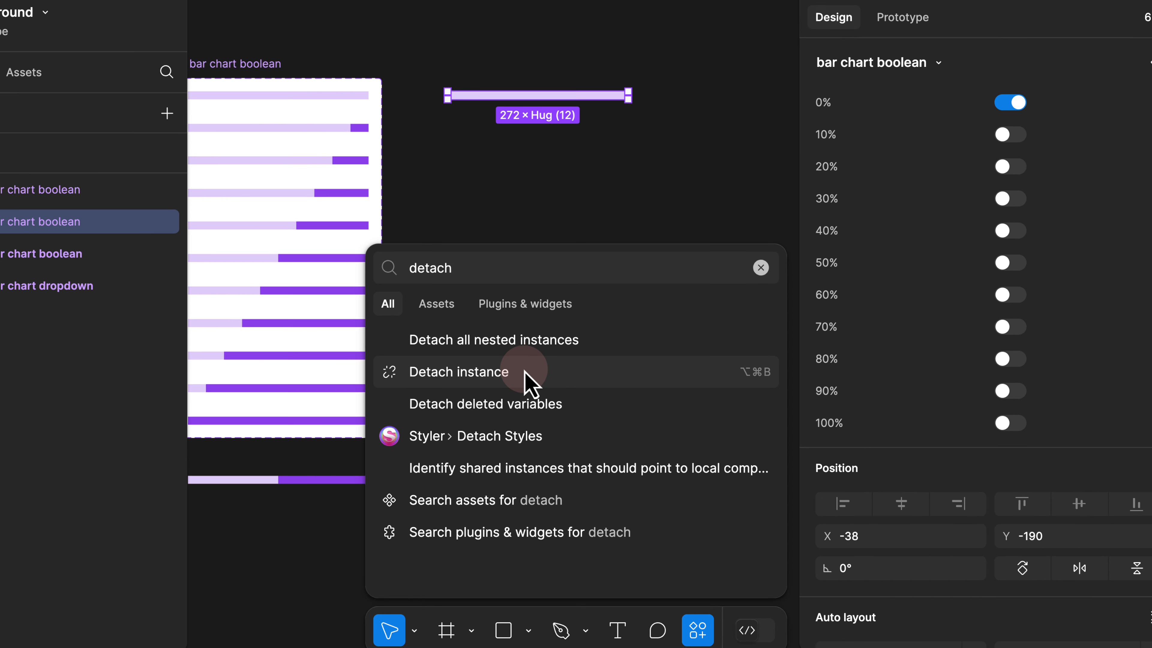
{"action": "left_click", "coordinate": [519, 354]}
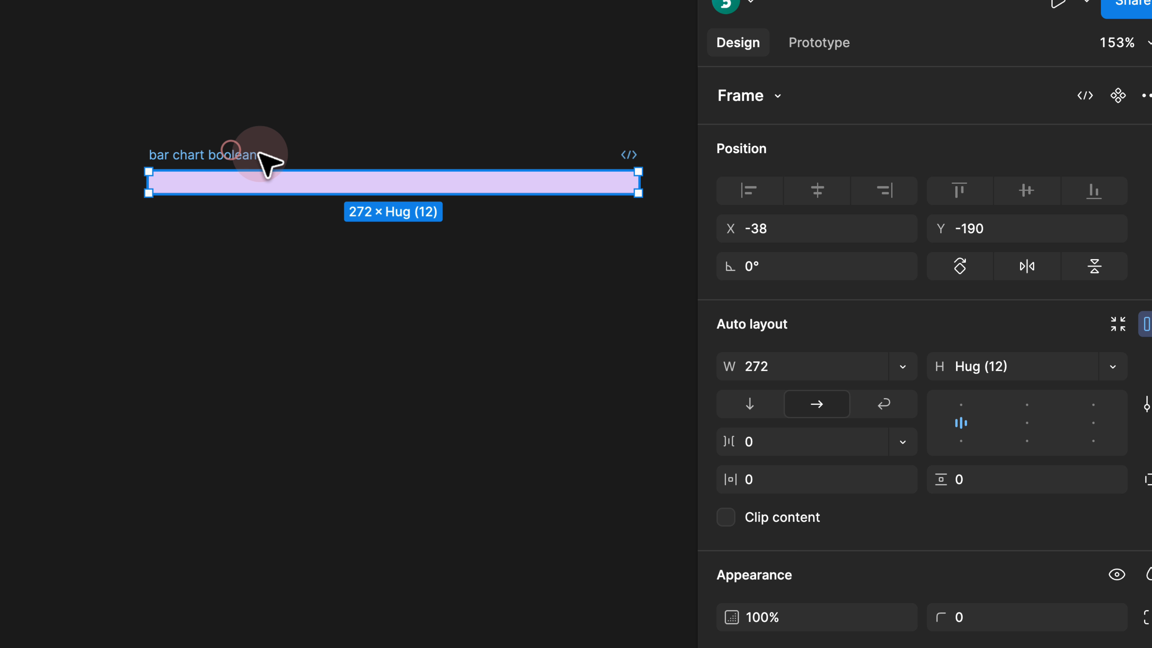
{"action": "scroll", "coordinate": [451, 62], "scroll_direction": "down", "scroll_amount": 5}
{"action": "left_click_drag", "start_coordinate": [495, 177], "coordinate": [609, 172]}
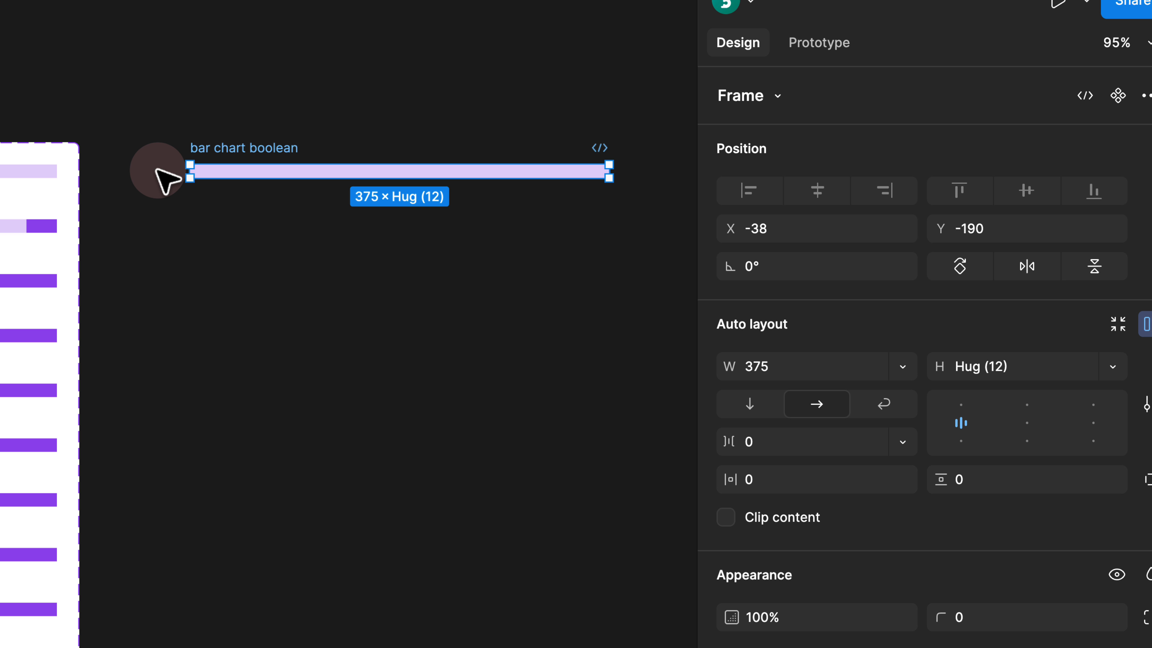
Paste the copied 20% text on the canvas just before the start of the detached bar
{"action": "left_click", "coordinate": [153, 170]}
{"action": "right_click", "coordinate": [152, 170]}
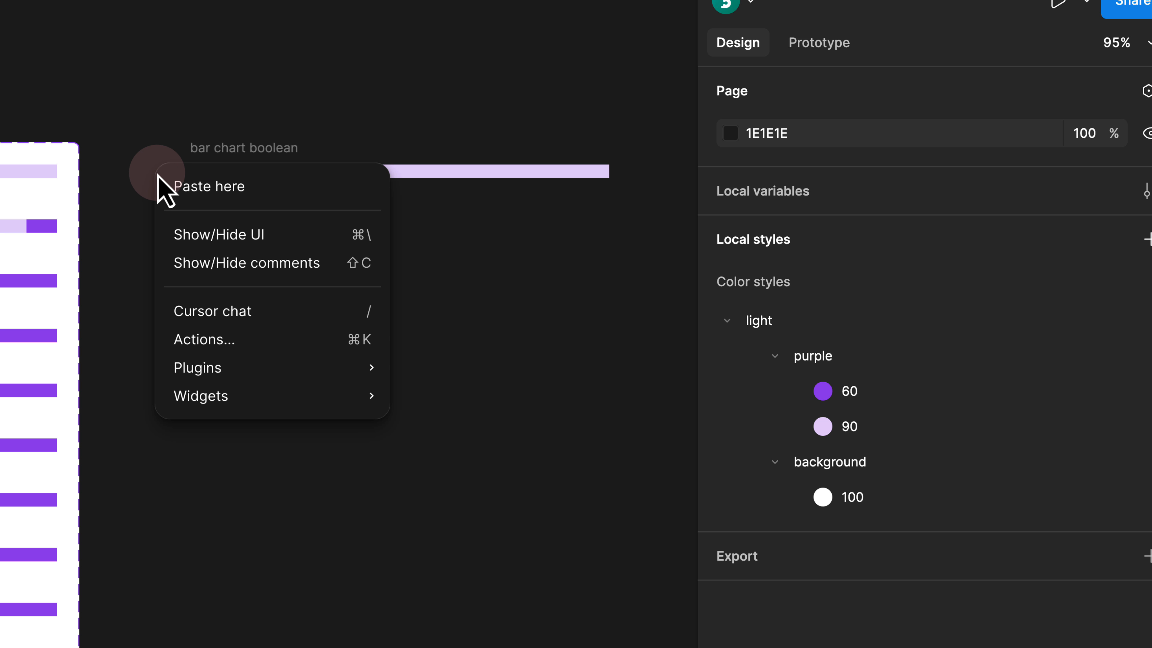
{"action": "left_click", "coordinate": [159, 185]}
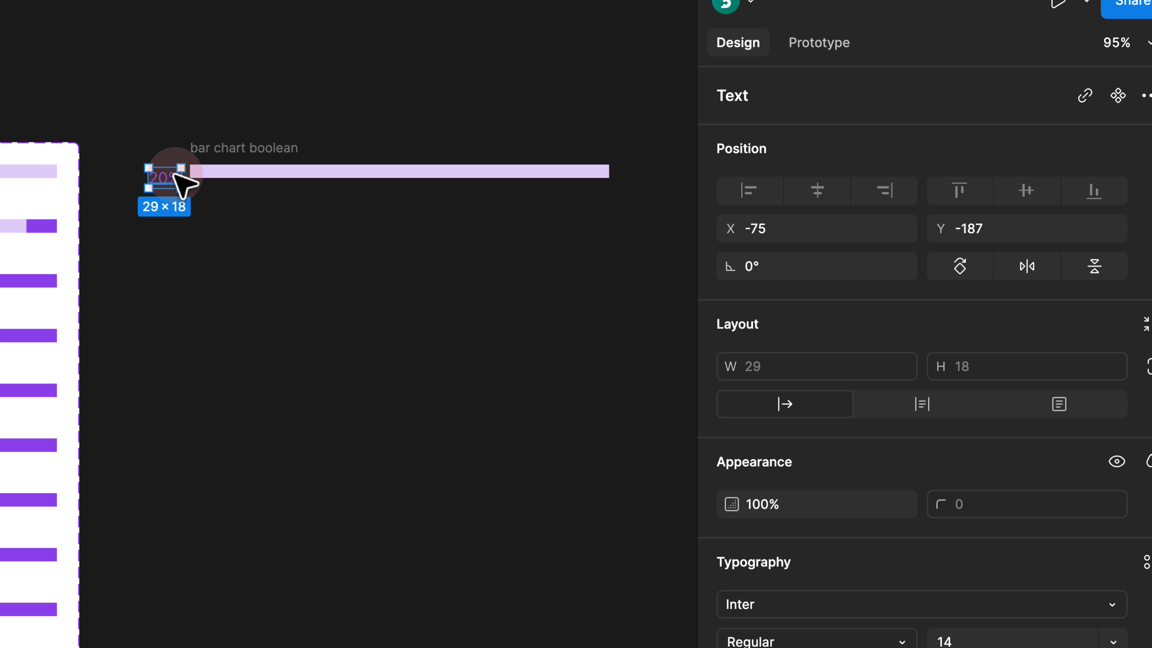
Wrap the 20% text and the detached bar in one horizontal auto layout frame with a gap of 4
{"action": "scroll", "coordinate": [172, 186], "scroll_direction": "up", "scroll_amount": 5}
{"action": "left_click", "coordinate": [233, 129]}
{"action": "left_click", "coordinate": [263, 140]}
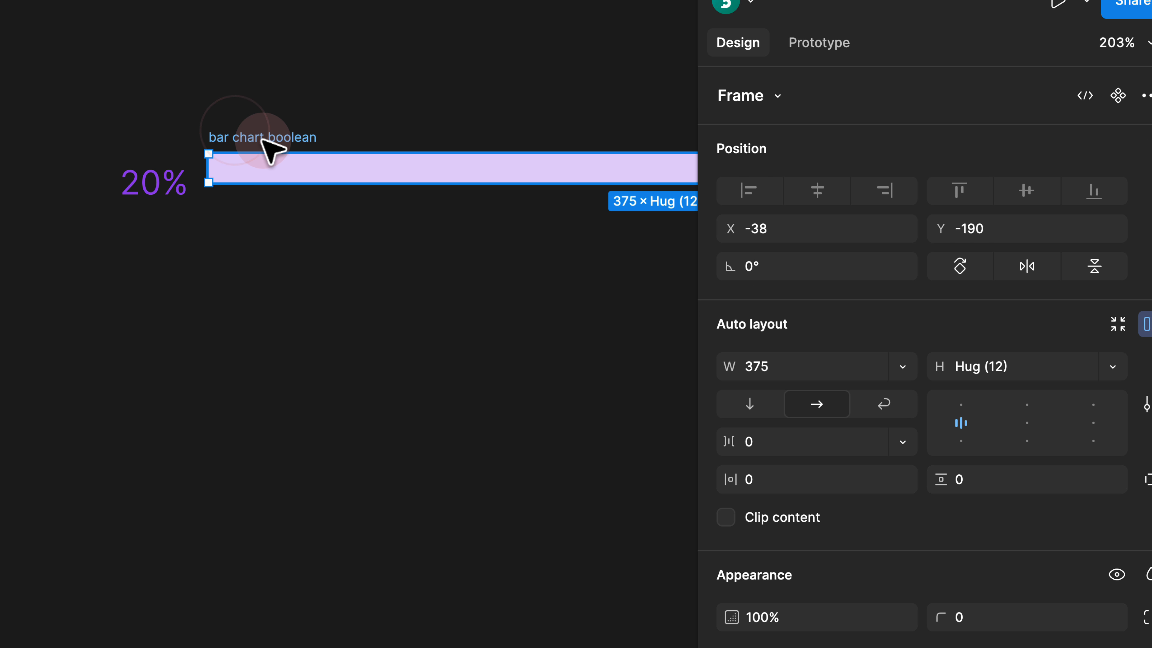
{"action": "left_click", "coordinate": [175, 186], "text": "shift"}
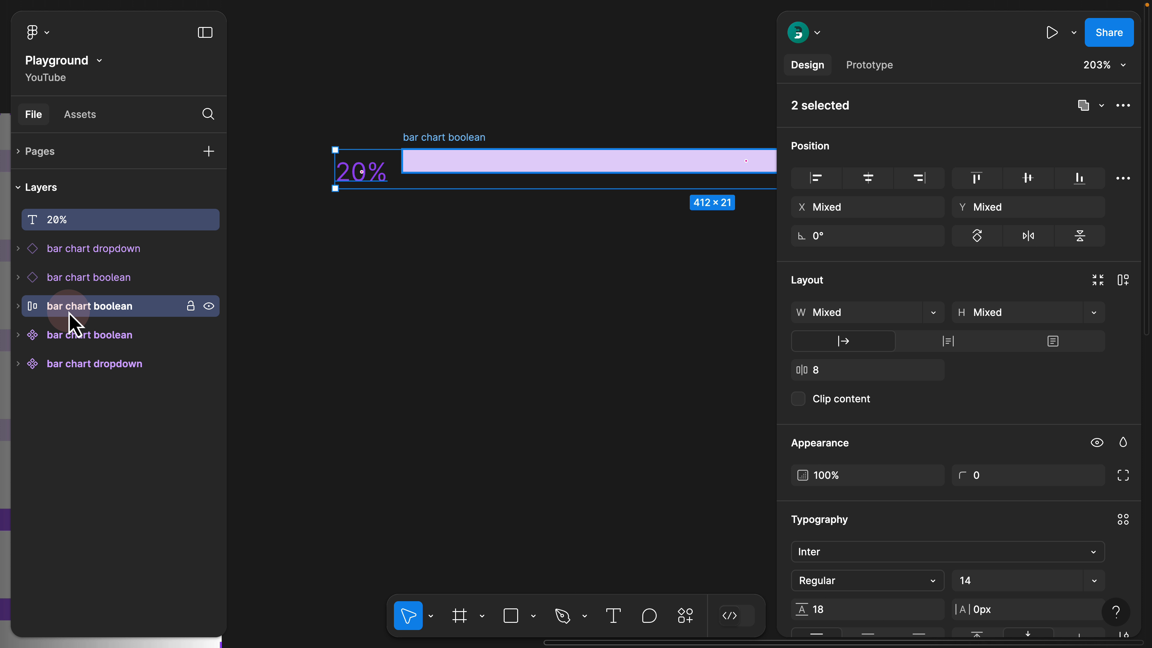
{"action": "key", "text": "shift+a"}
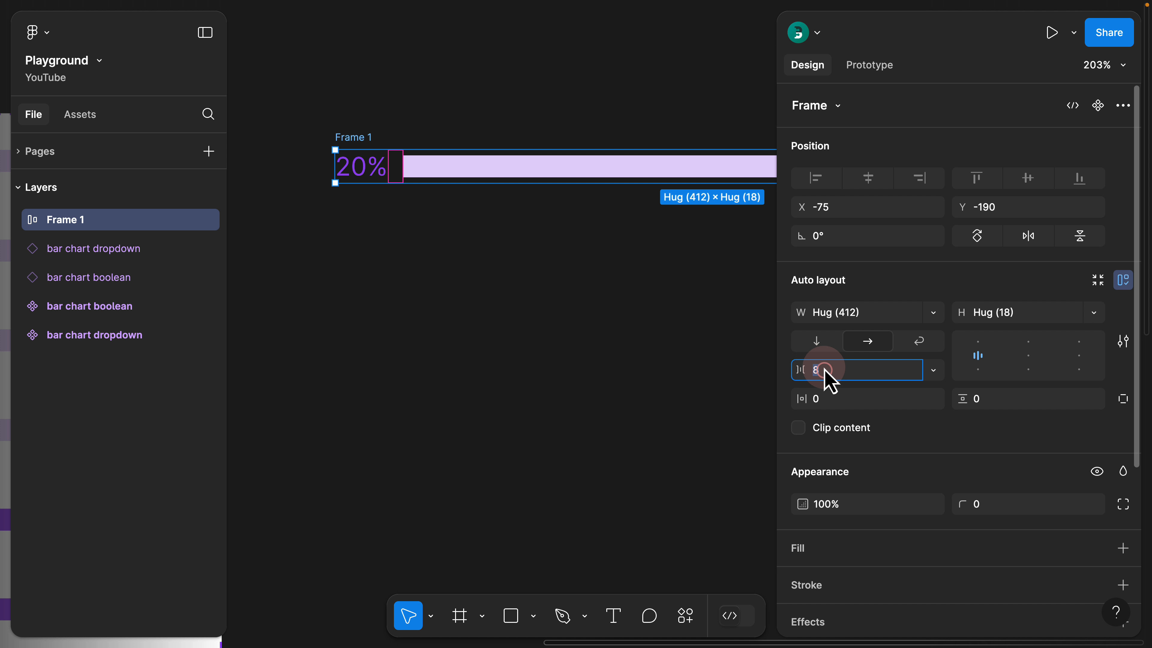
{"action": "type", "text": "4"}
{"action": "key", "text": "Return"}
Rename the new auto layout frame as "bar chart with percentage"
{"action": "double_click", "coordinate": [357, 138]}
{"action": "type", "text": "bar chart wi"}
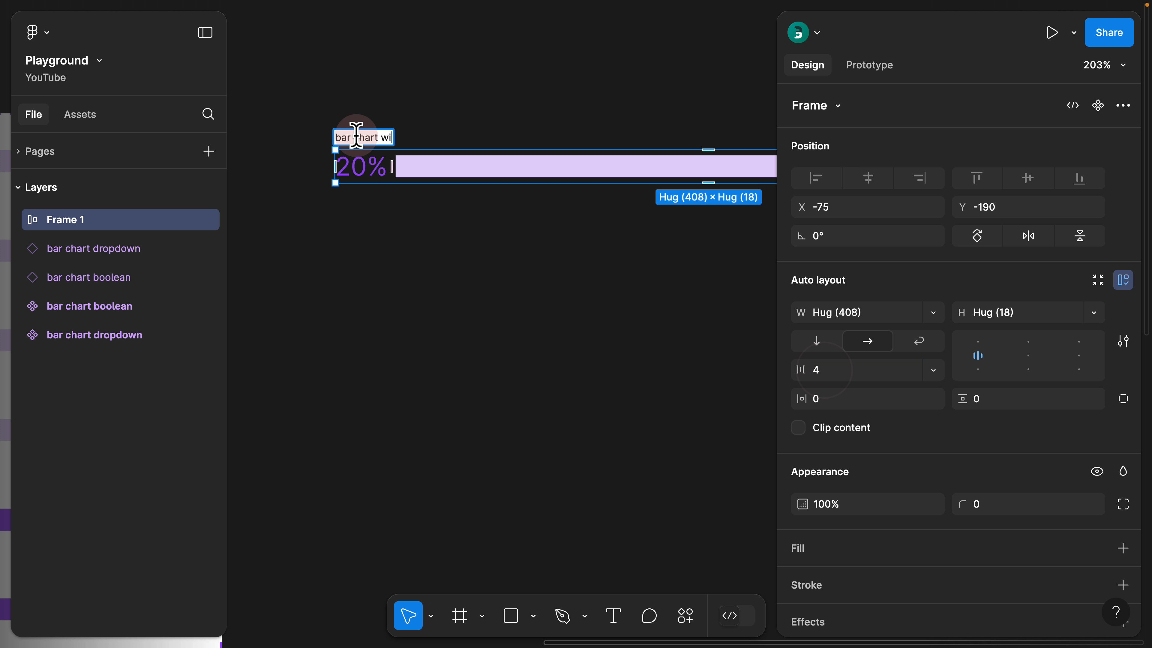
{"action": "type", "text": "th percentage"}
{"action": "key", "text": "Return"}
Widen the bar chart with percentage frame to about 482
{"action": "scroll", "coordinate": [411, 121], "scroll_direction": "down", "scroll_amount": 6}
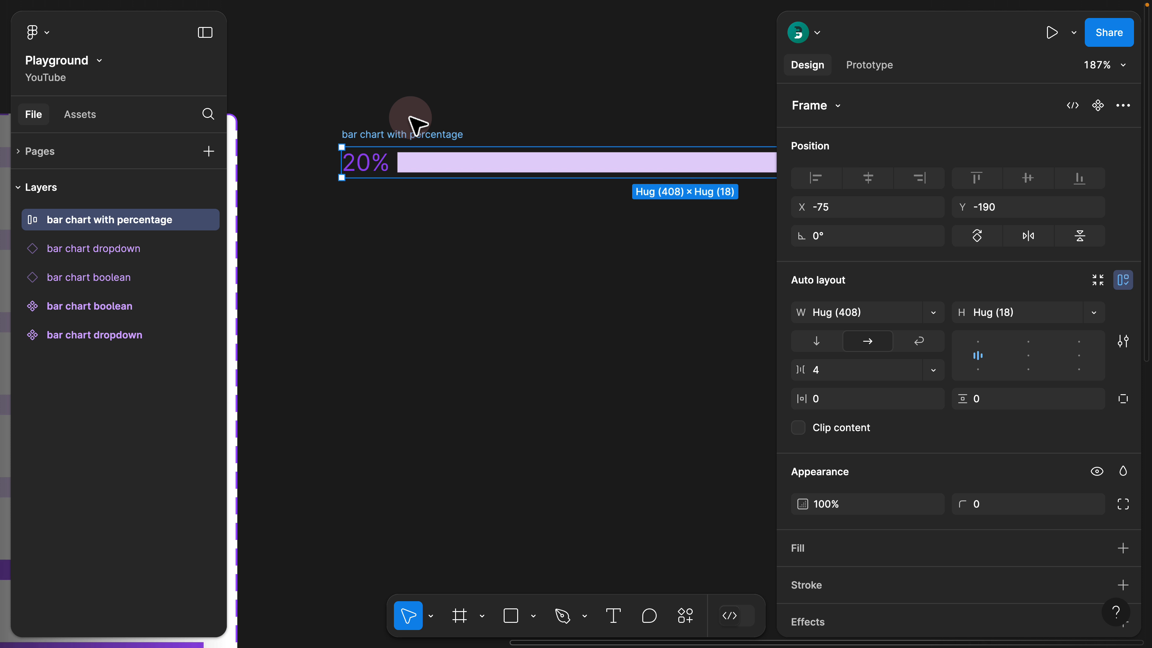
{"action": "left_click_drag", "start_coordinate": [387, 117], "coordinate": [374, 120]}
{"action": "left_click_drag", "start_coordinate": [599, 142], "coordinate": [654, 141]}
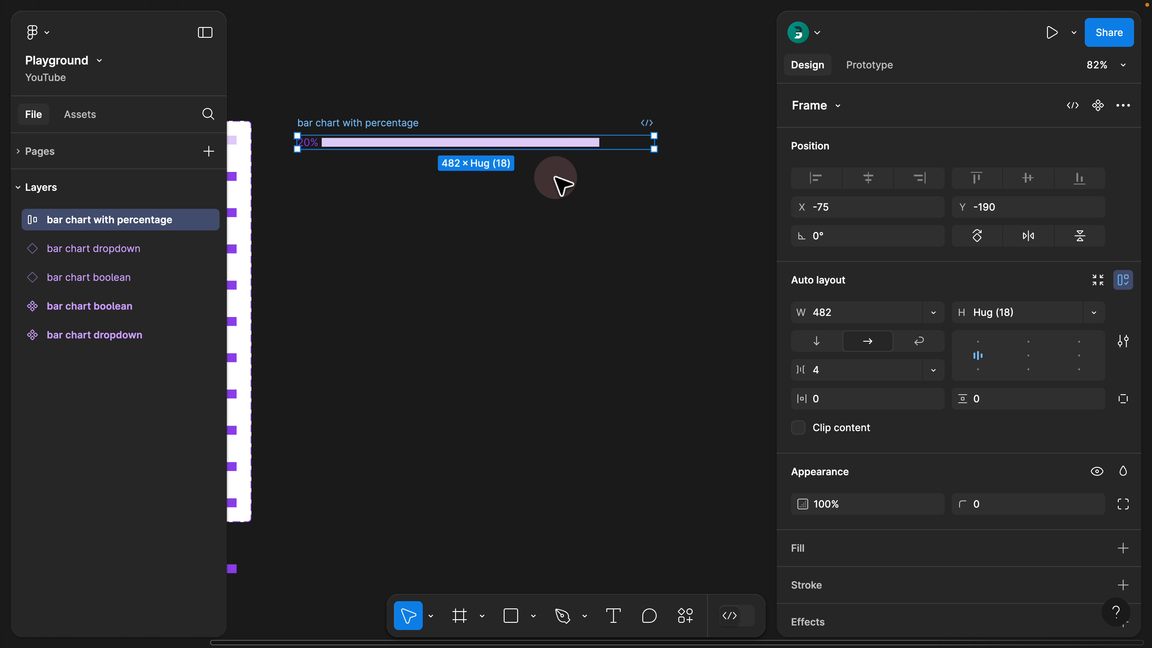
Rename the nested bar frame as "bar chart" and set its width to Fill container
{"action": "double_click", "coordinate": [544, 142]}
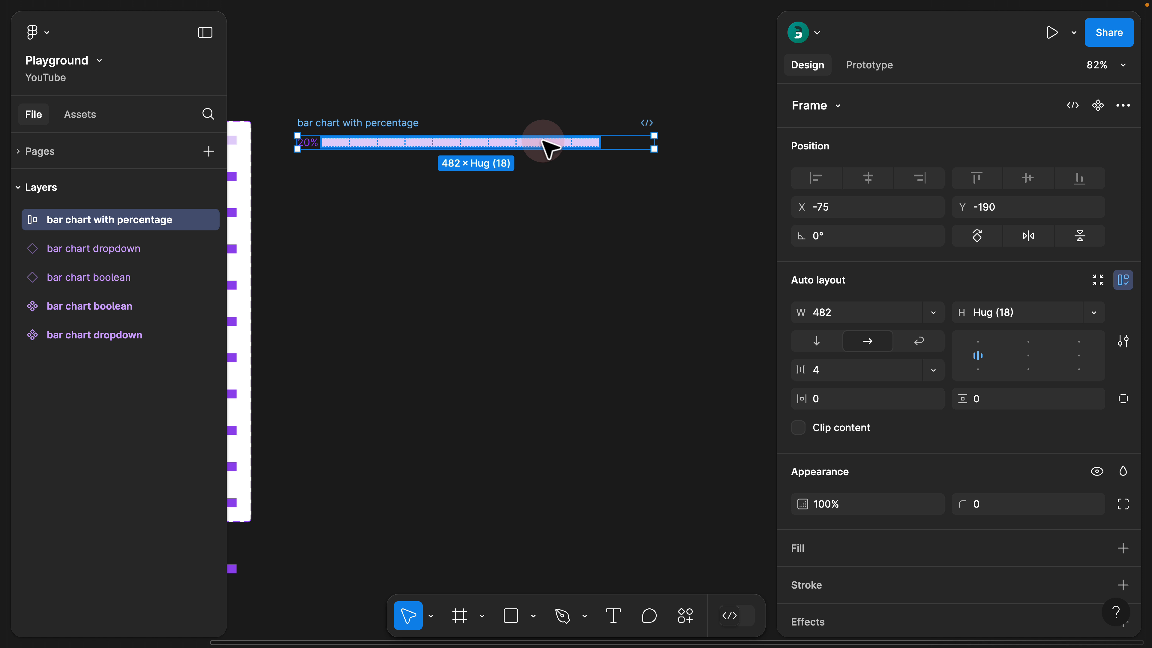
{"action": "left_click", "coordinate": [84, 286]}
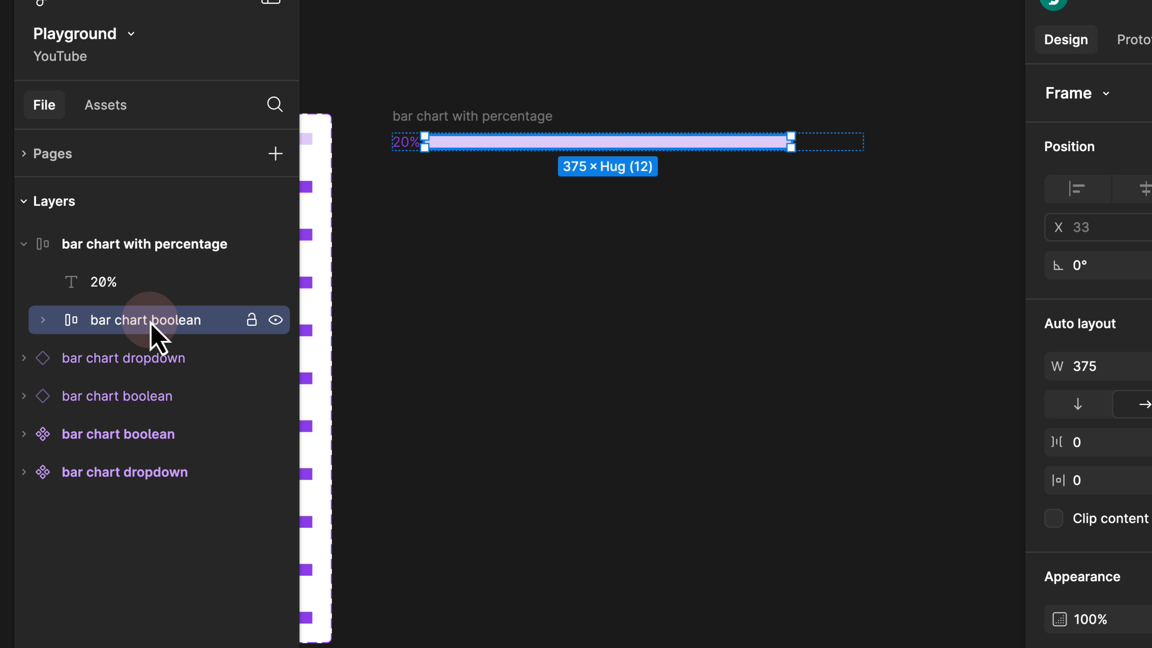
{"action": "double_click", "coordinate": [152, 320]}
{"action": "double_click", "coordinate": [176, 320]}
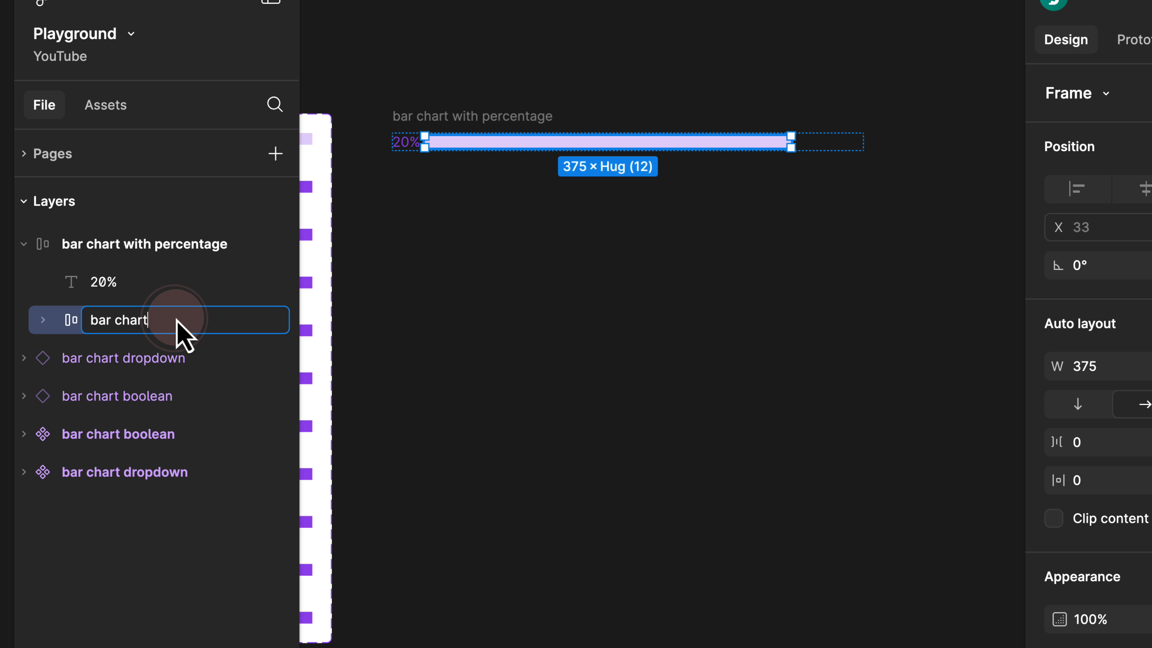
{"action": "type", "text": "t"}
{"action": "key", "text": "Return"}
{"action": "left_click", "coordinate": [863, 290]}
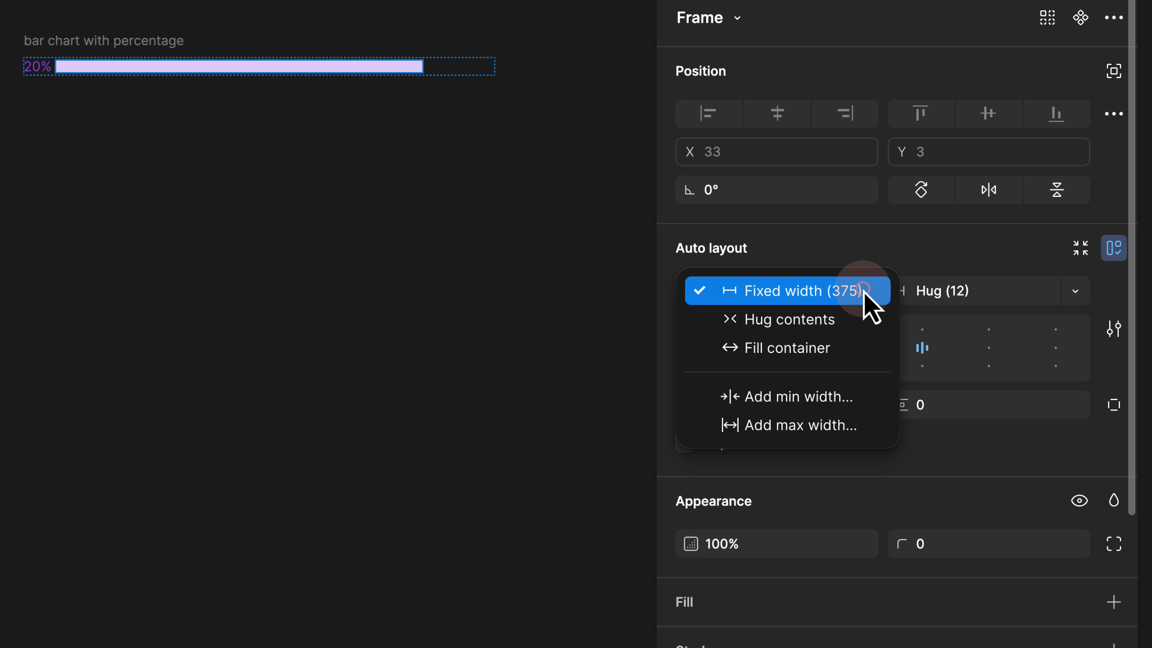
{"action": "left_click", "coordinate": [843, 348]}
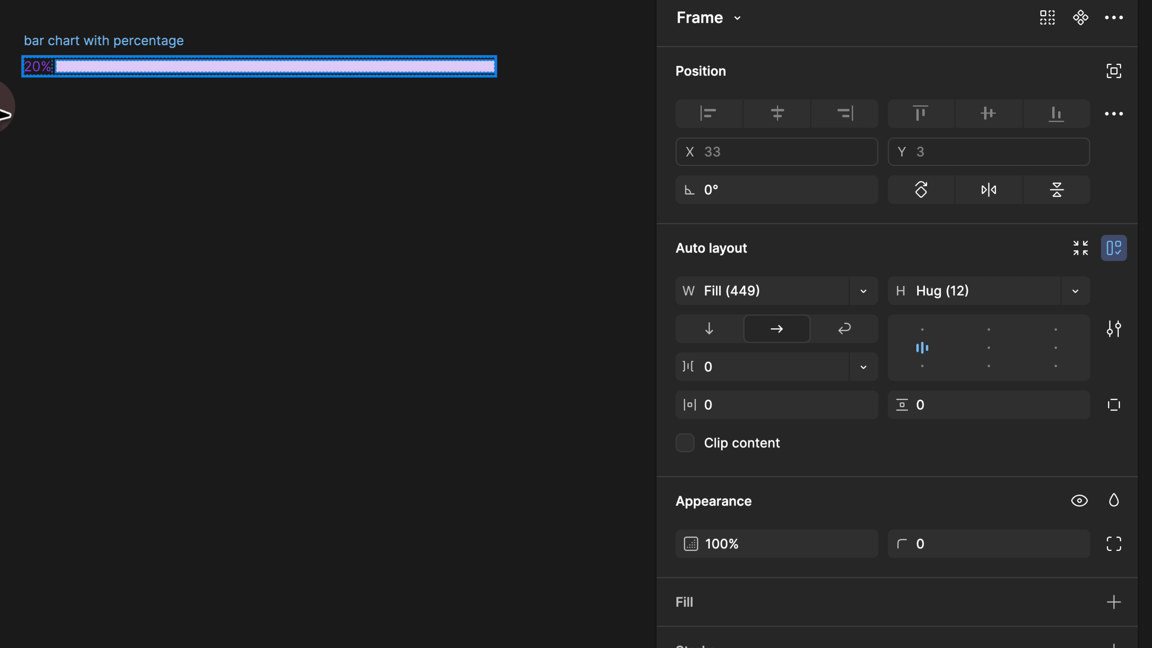
Keep the bar chart with percentage frame at fixed width and narrow it to about 302
{"action": "left_click", "coordinate": [126, 44]}
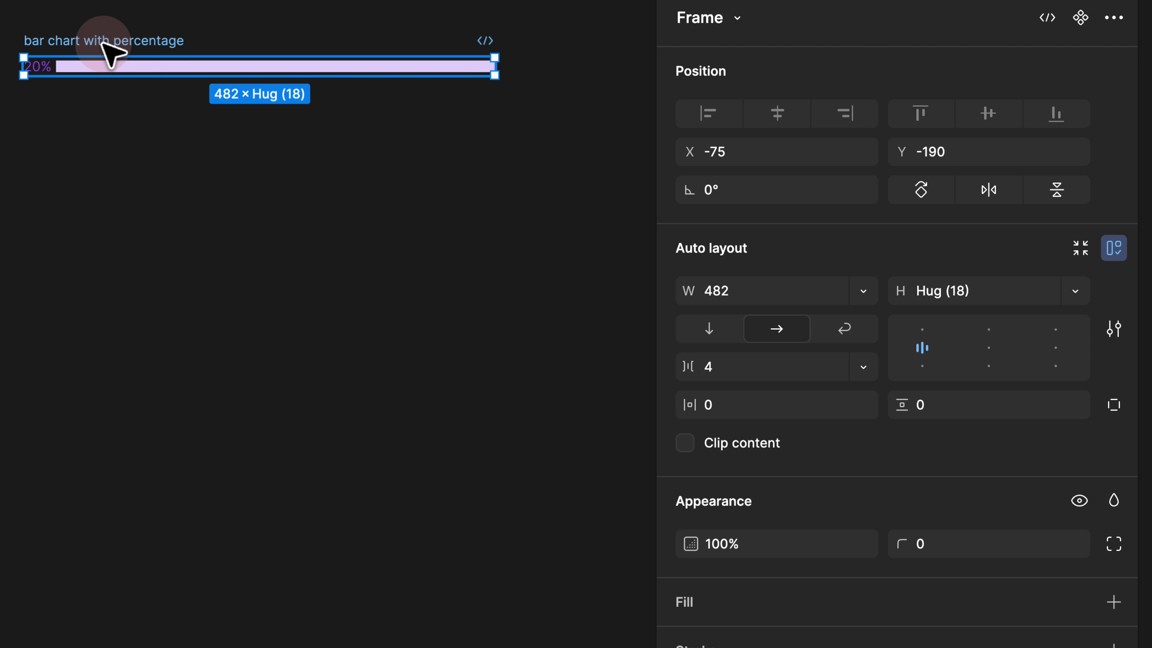
{"action": "left_click", "coordinate": [863, 291]}
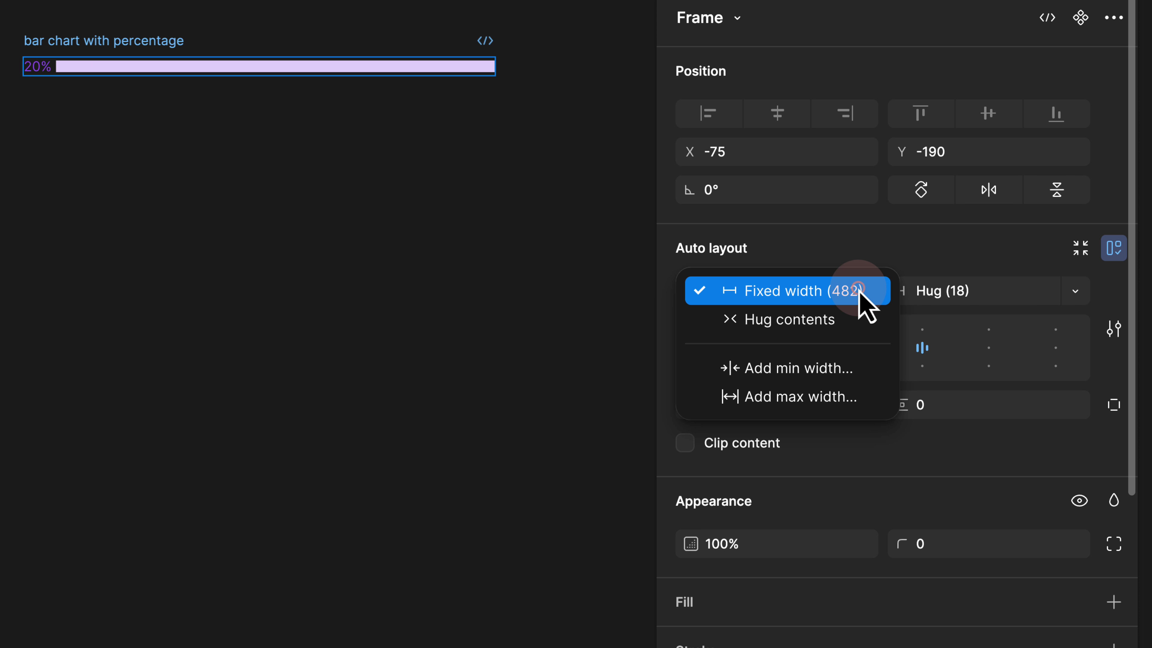
{"action": "left_click", "coordinate": [821, 294]}
{"action": "left_click", "coordinate": [123, 10]}
{"action": "left_click", "coordinate": [113, 41]}
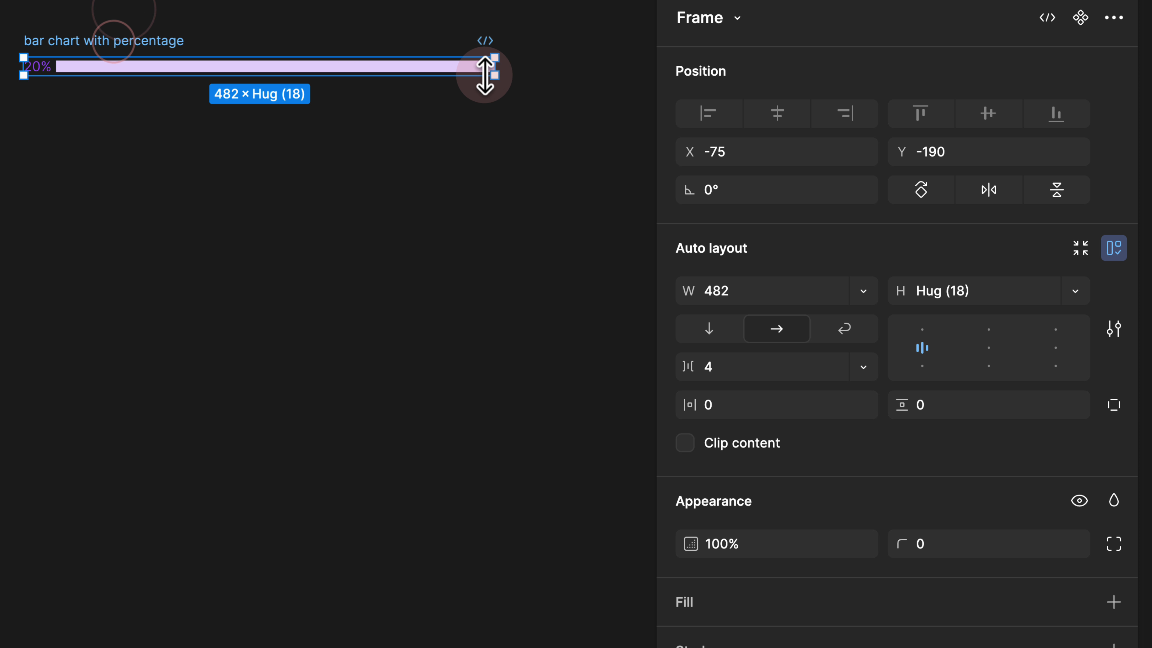
{"action": "left_click_drag", "start_coordinate": [495, 67], "coordinate": [314, 69]}
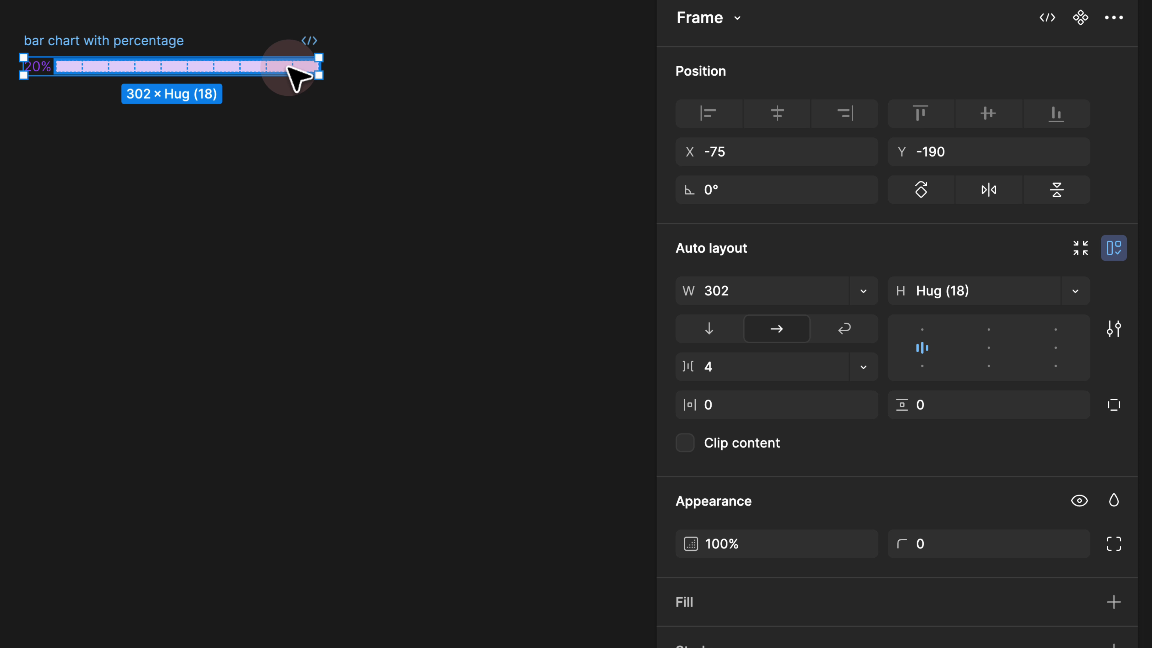
Change the percentage text in front of the bar to 0%
{"action": "scroll", "coordinate": [283, 70], "scroll_direction": "up", "scroll_amount": 5}
{"action": "left_click_drag", "start_coordinate": [51, 104], "coordinate": [381, 123]}
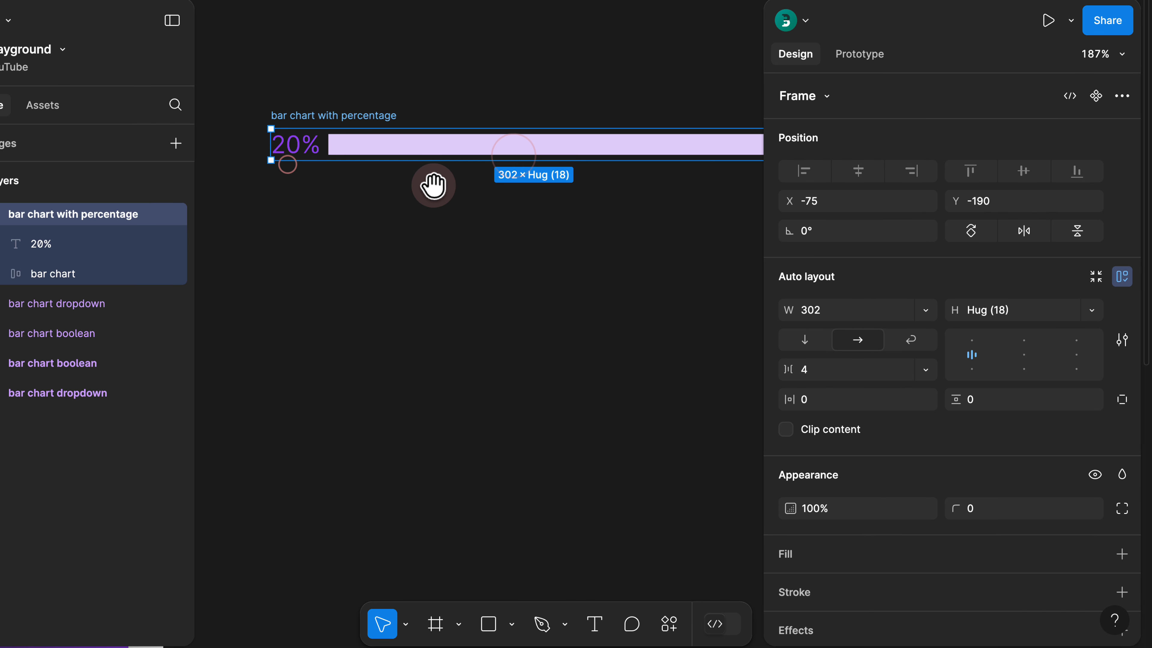
{"action": "scroll", "coordinate": [213, 128], "scroll_direction": "down", "scroll_amount": 3}
{"action": "left_click", "coordinate": [219, 131]}
{"action": "double_click", "coordinate": [359, 168]}
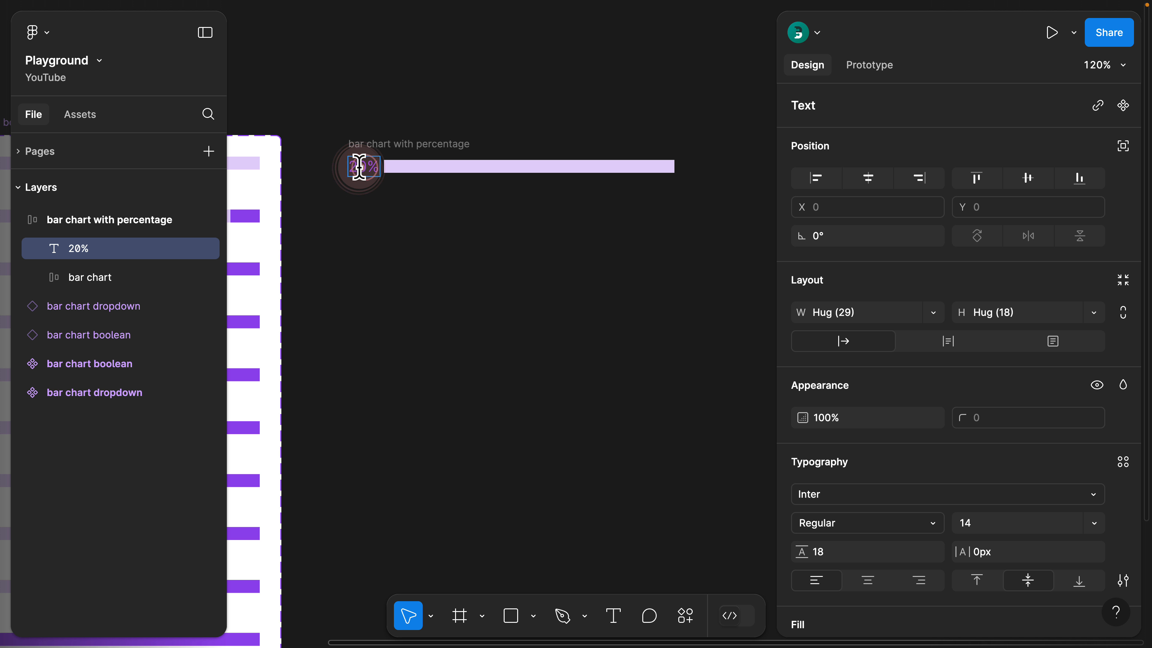
{"action": "left_click", "coordinate": [375, 212]}
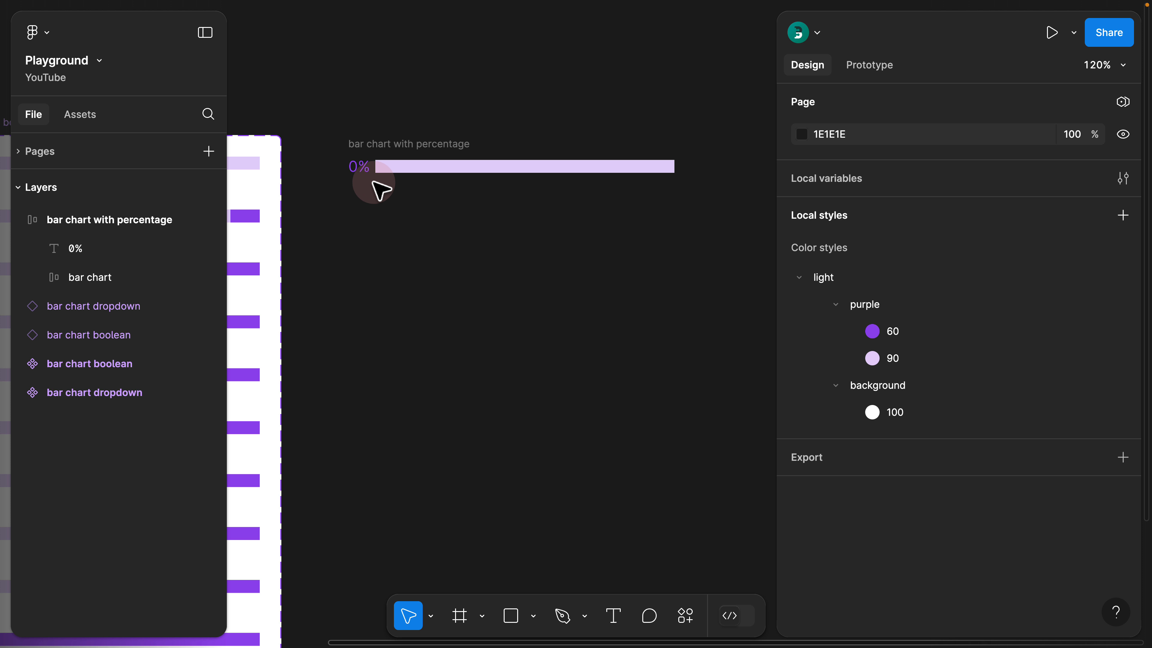
Try inserting "sadasd" before the percent sign to test how the bar adapts to longer text
{"action": "scroll", "coordinate": [376, 186], "scroll_direction": "up", "scroll_amount": 3}
{"action": "left_click", "coordinate": [343, 152]}
{"action": "double_click", "coordinate": [343, 151]}
{"action": "type", "text": "sadasd"}
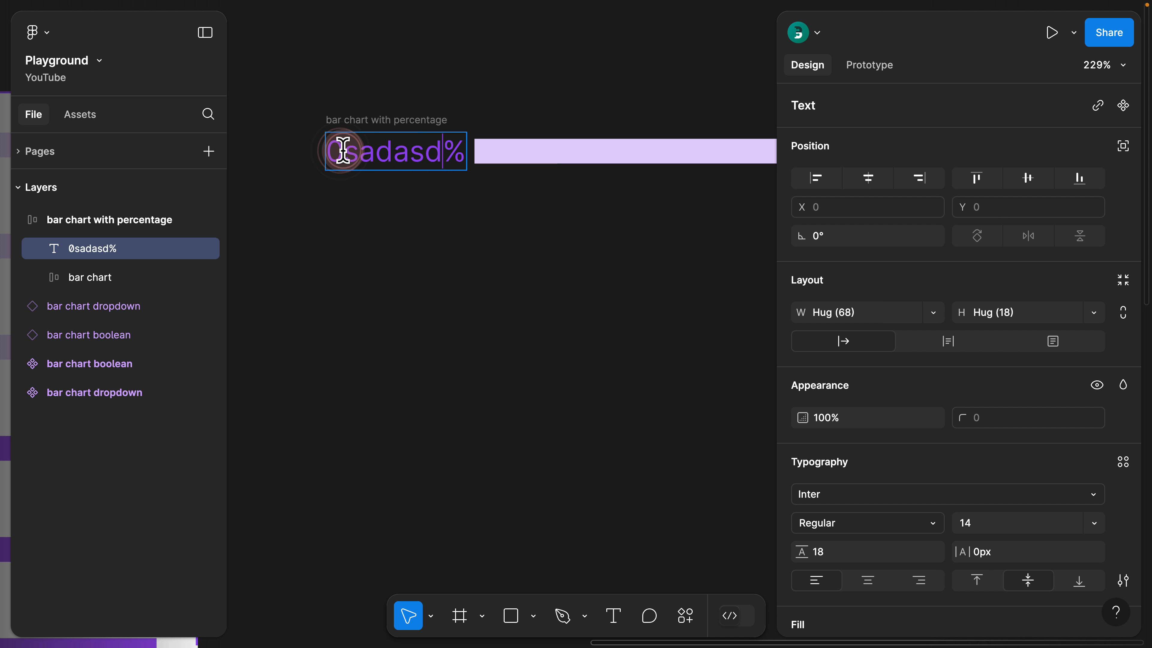
Change the percentage text to 100% and set its width to Fixed width at 36
{"action": "scroll", "coordinate": [399, 201], "scroll_direction": "down", "scroll_amount": 3}
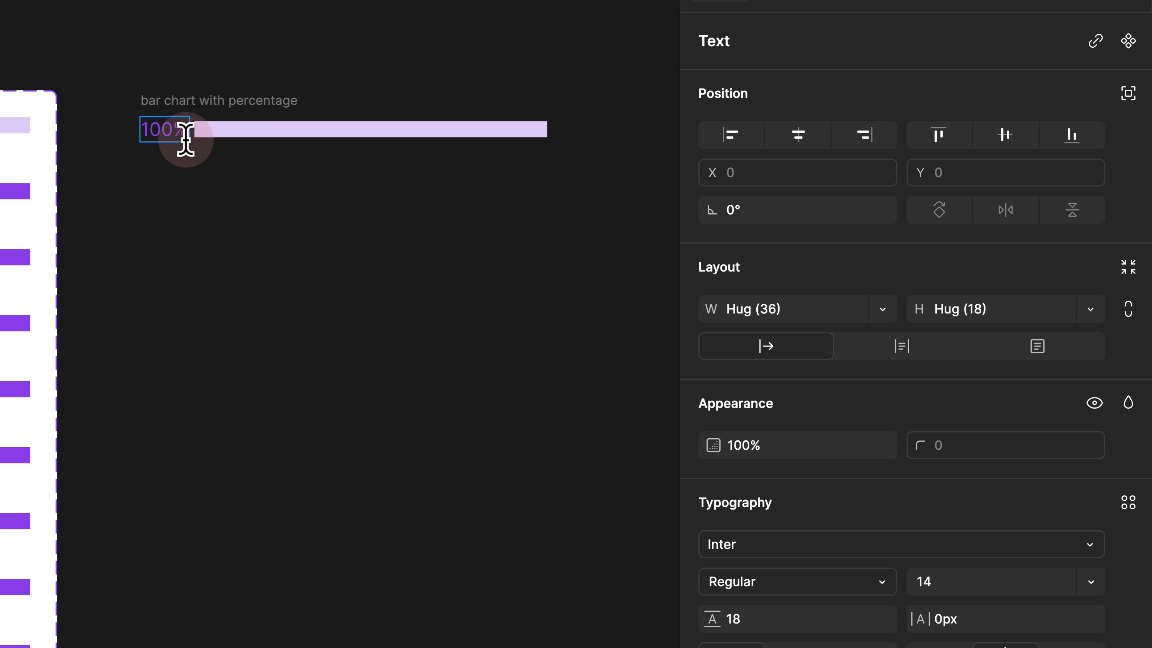
{"action": "left_click", "coordinate": [734, 315]}
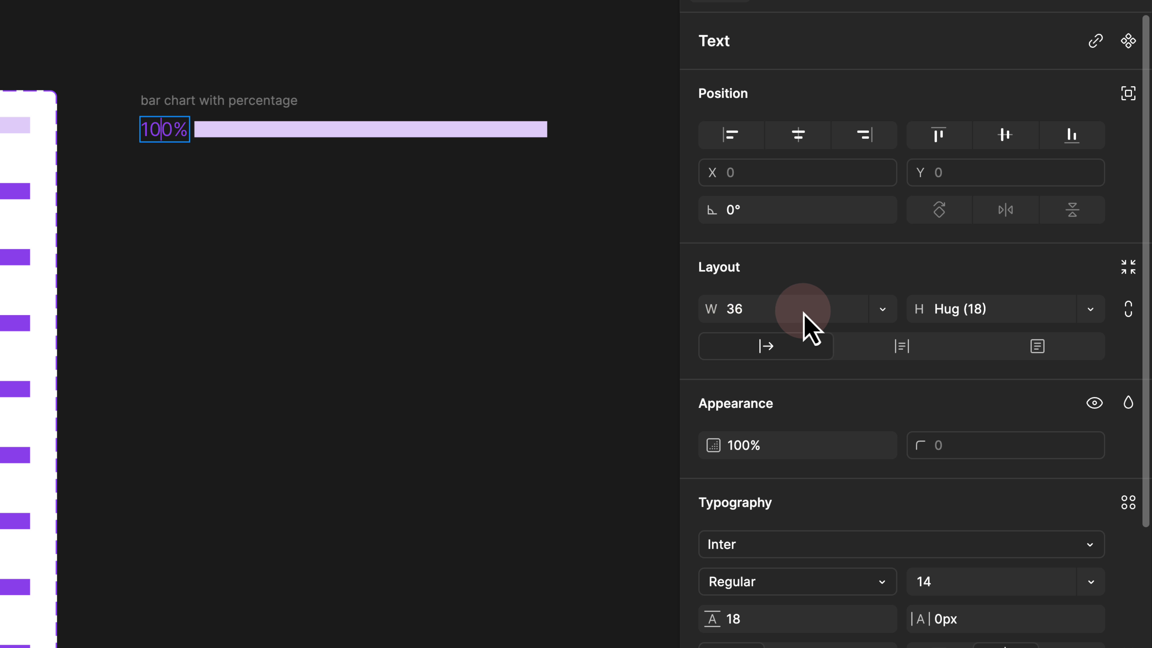
{"action": "left_click", "coordinate": [882, 310]}
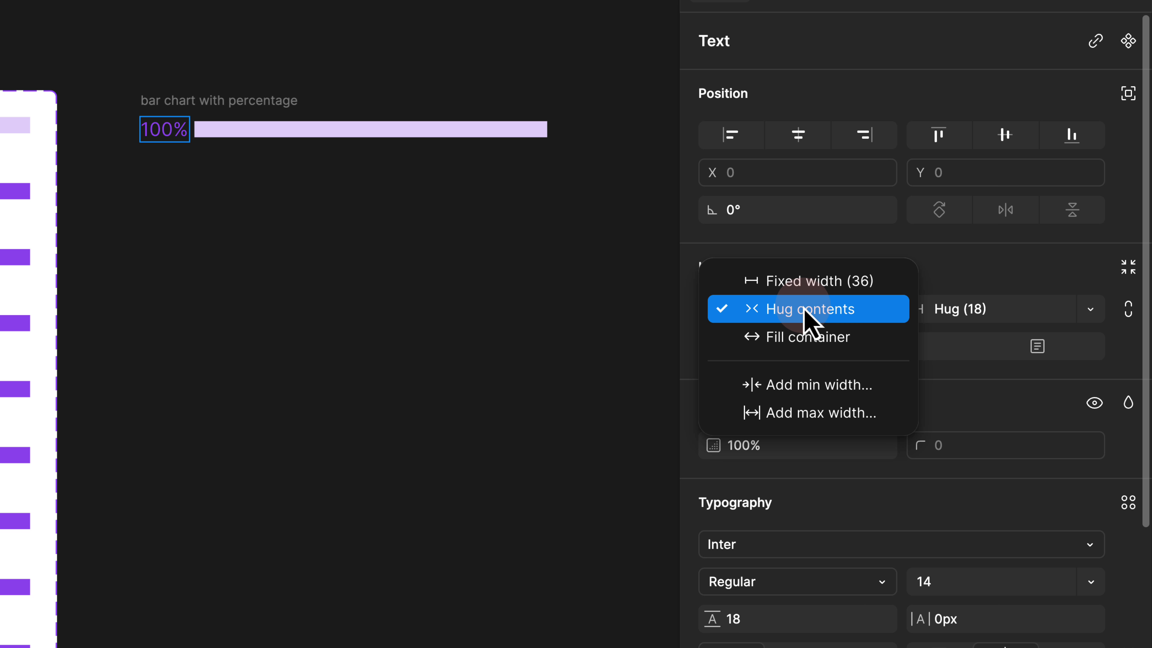
{"action": "left_click", "coordinate": [896, 285]}
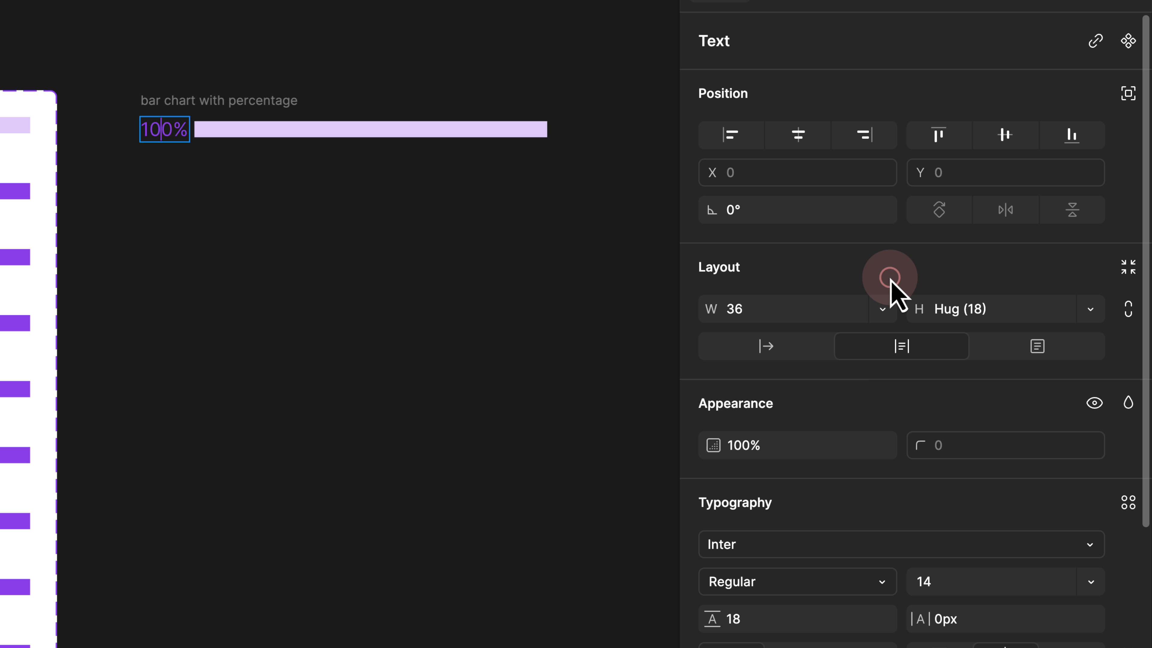
Try replacing the percentage text with "dsadsadsa%" to test how long text behaves in the fixed-width box
{"action": "scroll", "coordinate": [174, 149], "scroll_direction": "up", "scroll_amount": 5}
{"action": "double_click", "coordinate": [165, 123]}
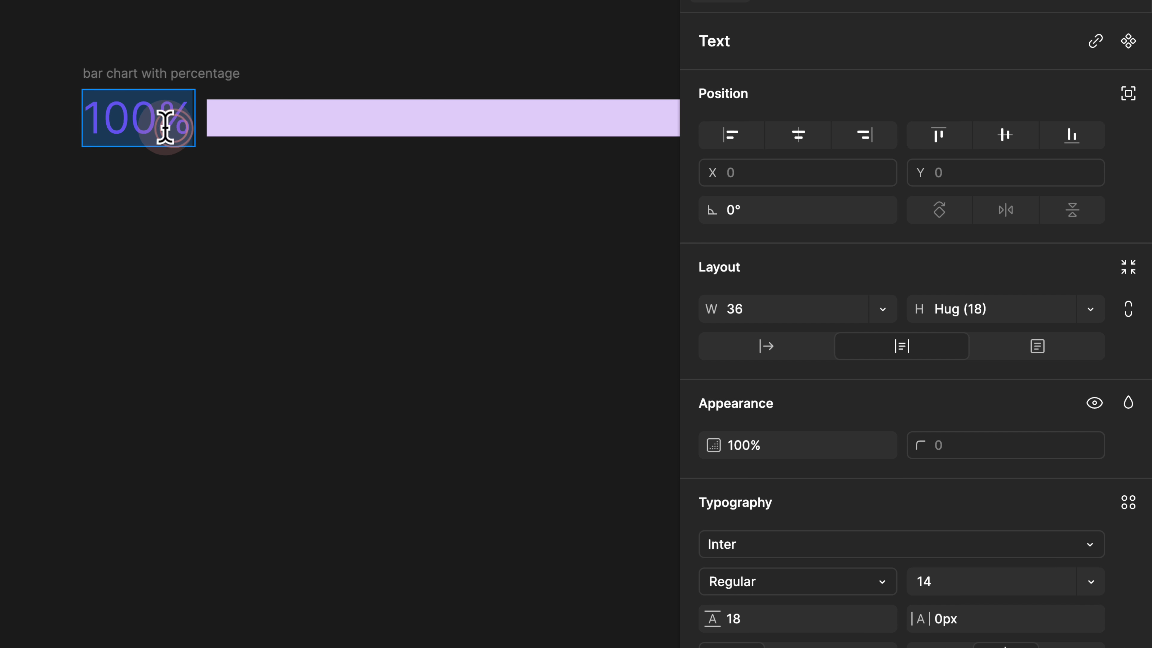
{"action": "type", "text": "dsadsadsa%"}
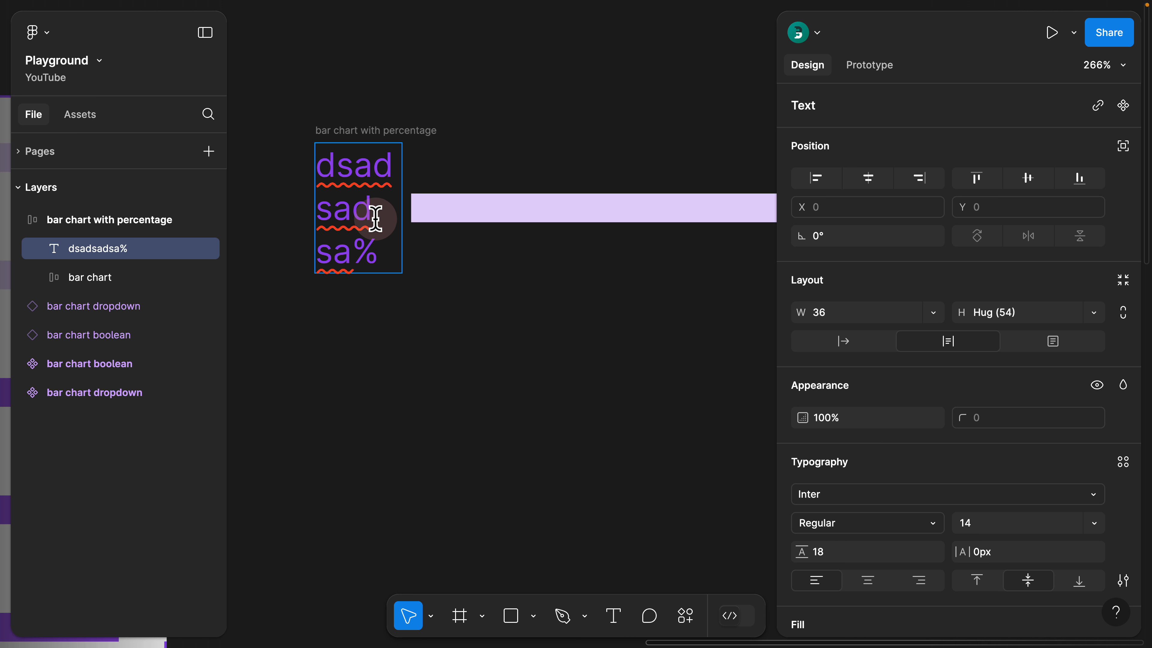
Change the percentage text to 0% and align it right within its fixed-width box
{"action": "left_click_drag", "start_coordinate": [365, 246], "coordinate": [309, 177]}
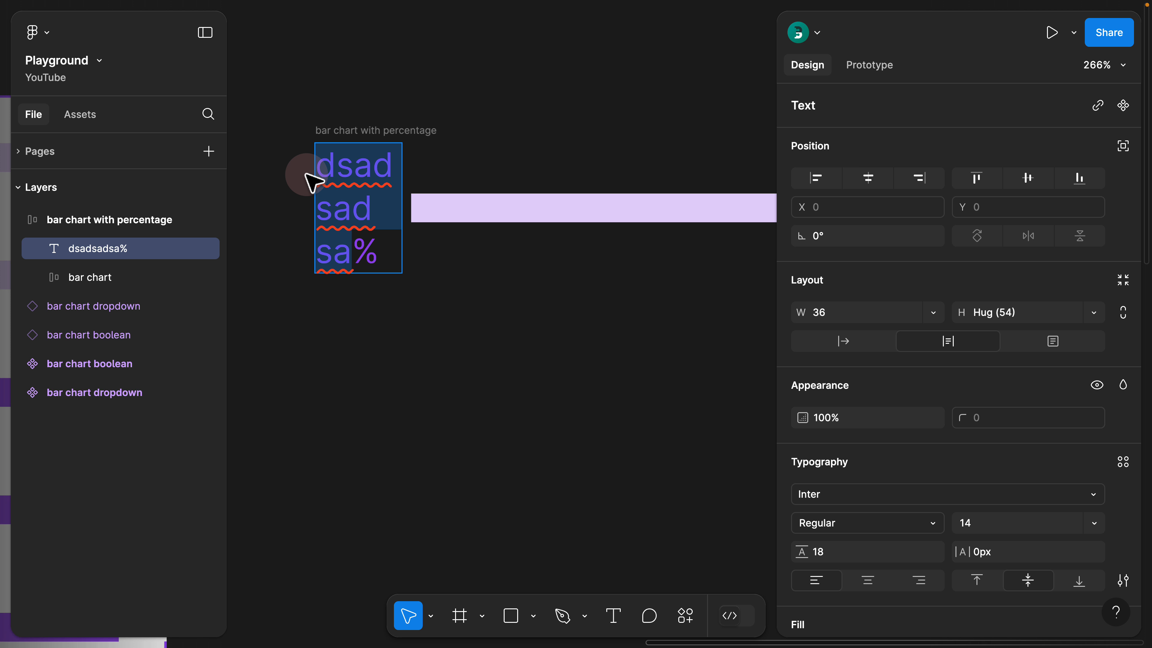
{"action": "type", "text": "0"}
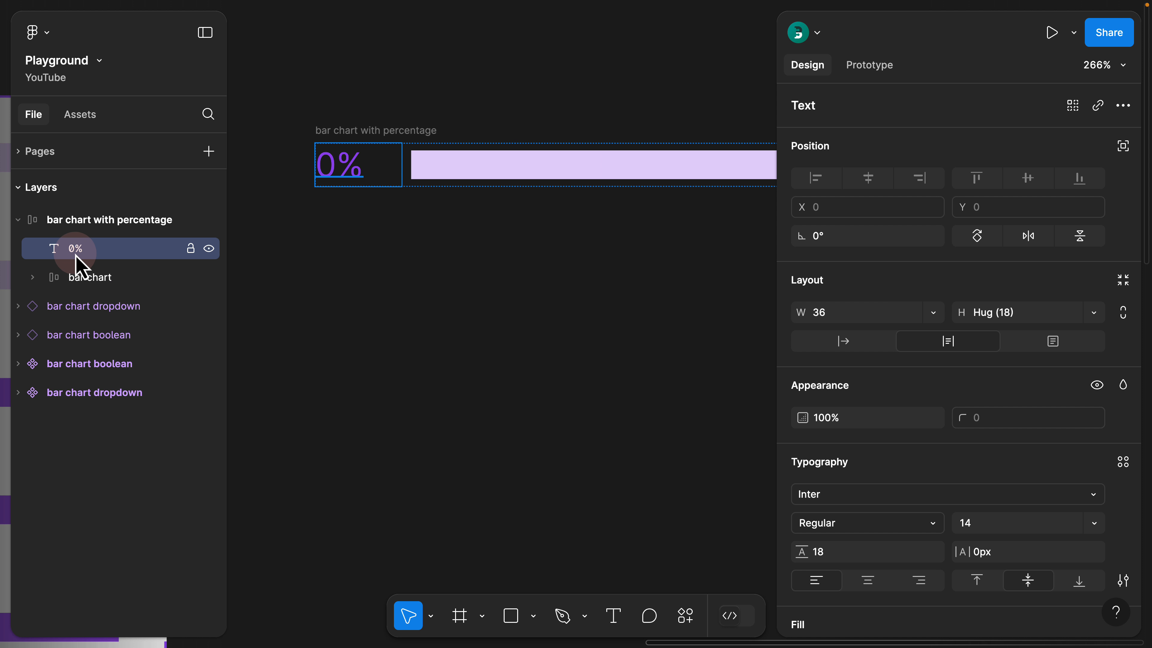
{"action": "scroll", "coordinate": [914, 492], "scroll_direction": "down", "scroll_amount": 3}
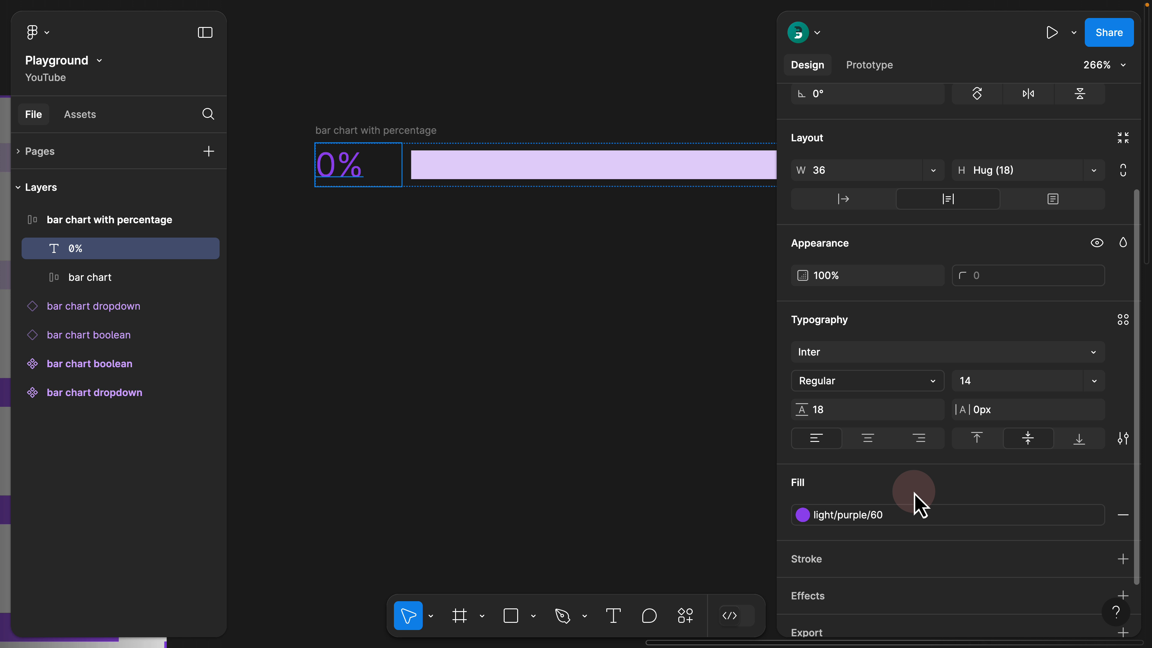
{"action": "left_click", "coordinate": [919, 440]}
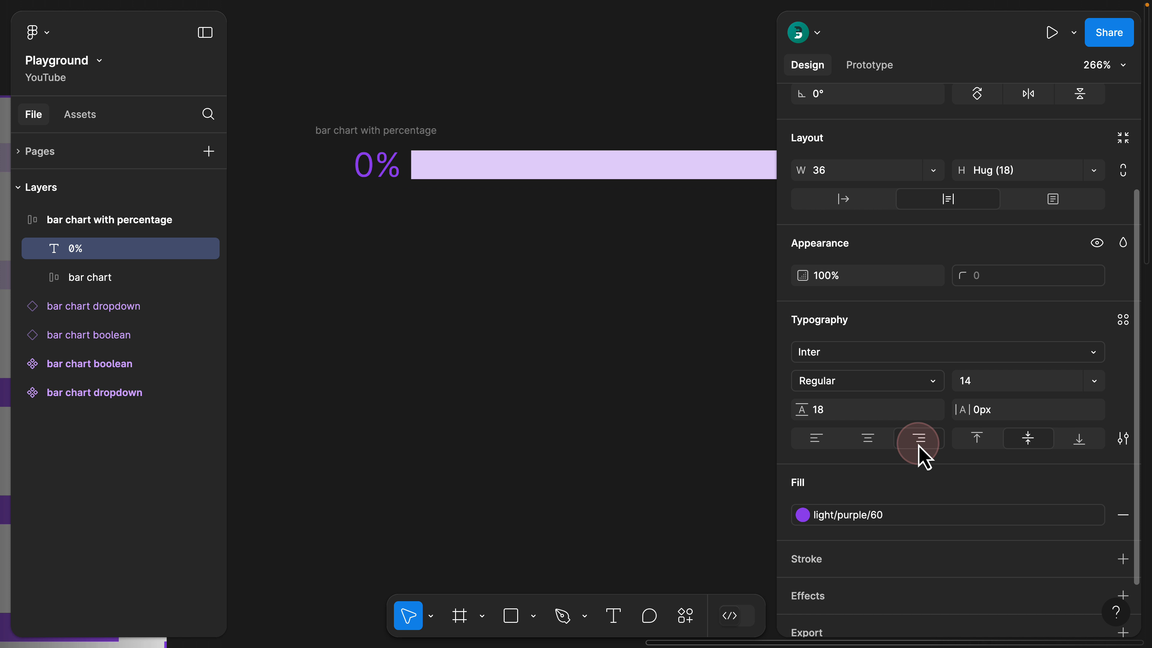
{"action": "left_click", "coordinate": [545, 265]}
Move the bar chart with percentage frame closer to the bar chart boolean component set, to X -104
{"action": "scroll", "coordinate": [370, 197], "scroll_direction": "down", "scroll_amount": 5}
{"action": "left_click", "coordinate": [399, 163]}
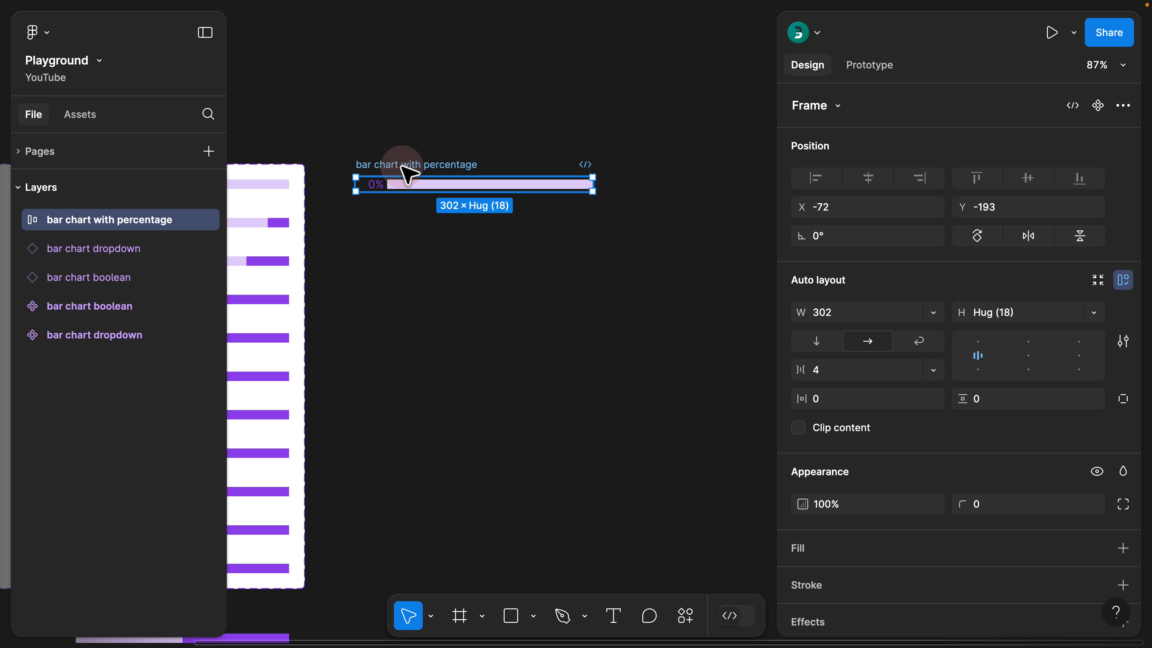
{"action": "mouse_move", "coordinate": [593, 186]}
{"action": "left_mouse_down"}
{"action": "mouse_move", "coordinate": [663, 187]}
{"action": "mouse_move", "coordinate": [528, 184]}
{"action": "mouse_move", "coordinate": [593, 186]}
{"action": "left_mouse_up"}
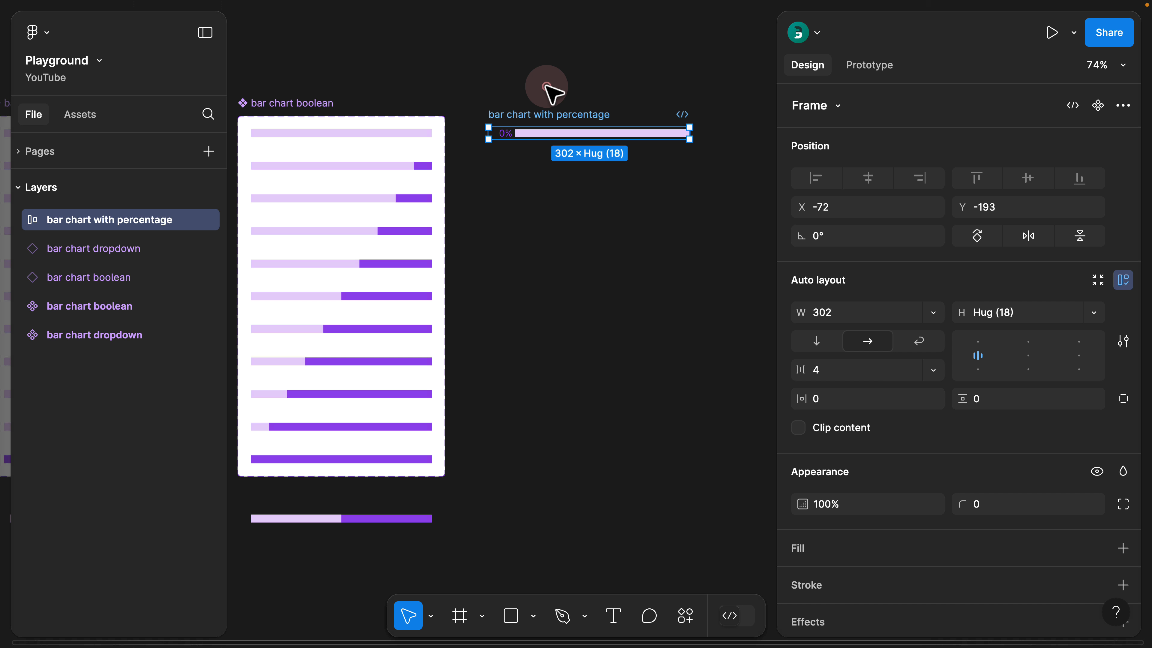
{"action": "scroll", "coordinate": [558, 81], "scroll_direction": "left", "scroll_amount": 3}
{"action": "scroll", "coordinate": [558, 81], "scroll_direction": "down", "scroll_amount": 1}
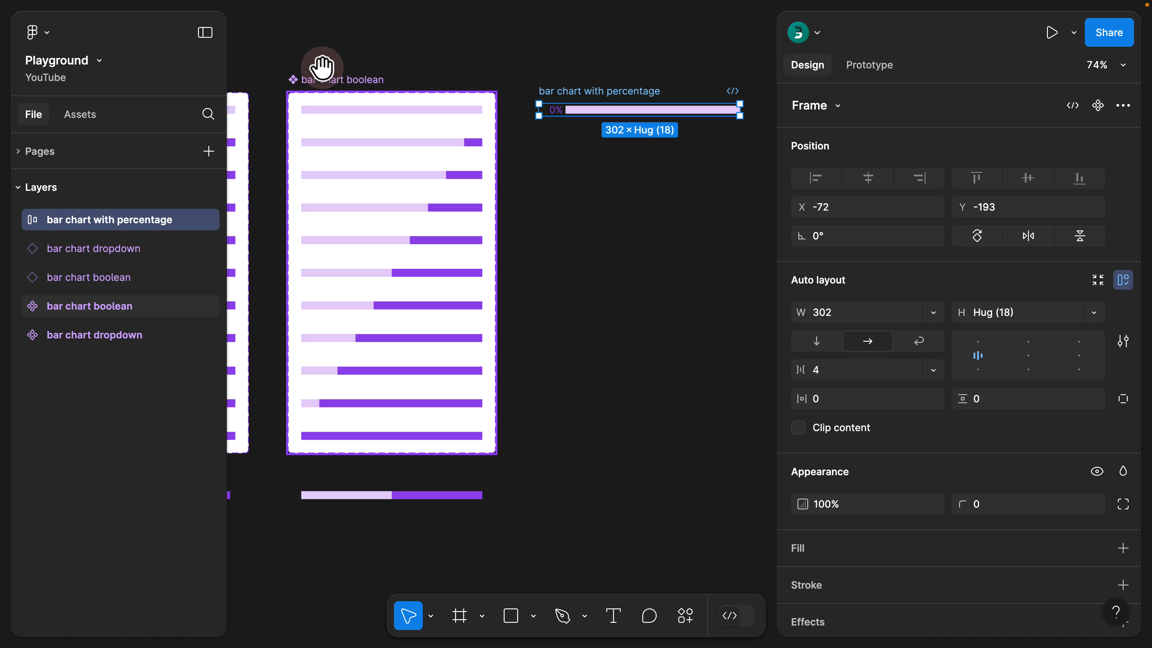
{"action": "left_click_drag", "start_coordinate": [321, 67], "coordinate": [479, 63]}
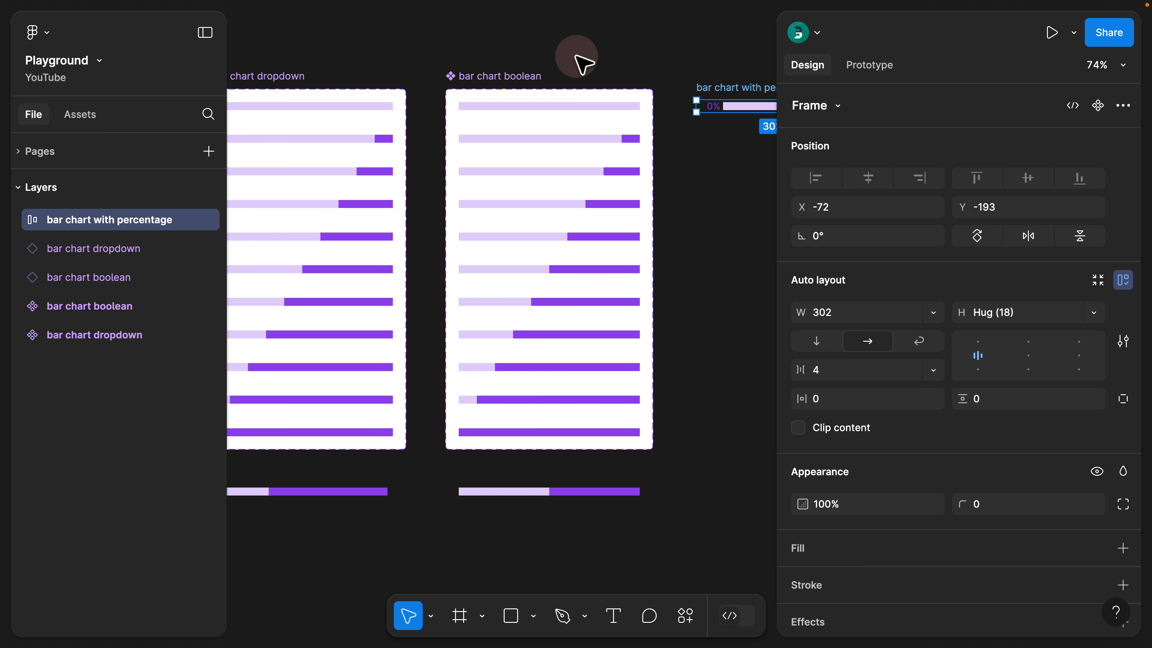
{"action": "left_click_drag", "start_coordinate": [664, 56], "coordinate": [442, 50]}
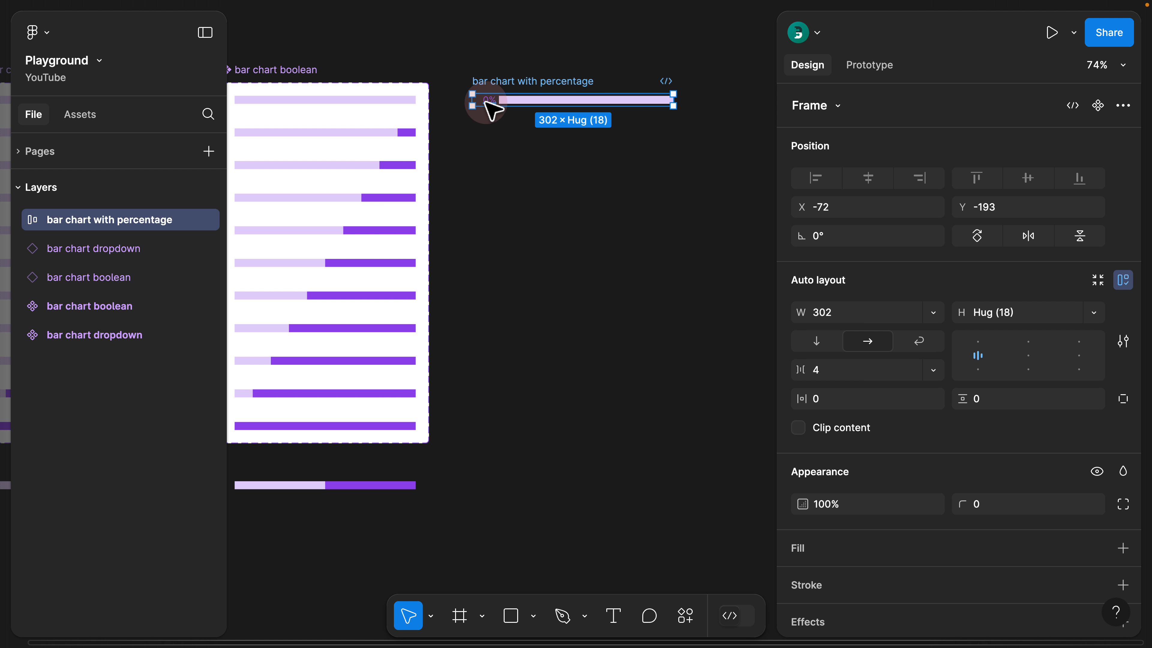
{"action": "scroll", "coordinate": [492, 111], "scroll_direction": "up", "scroll_amount": 5}
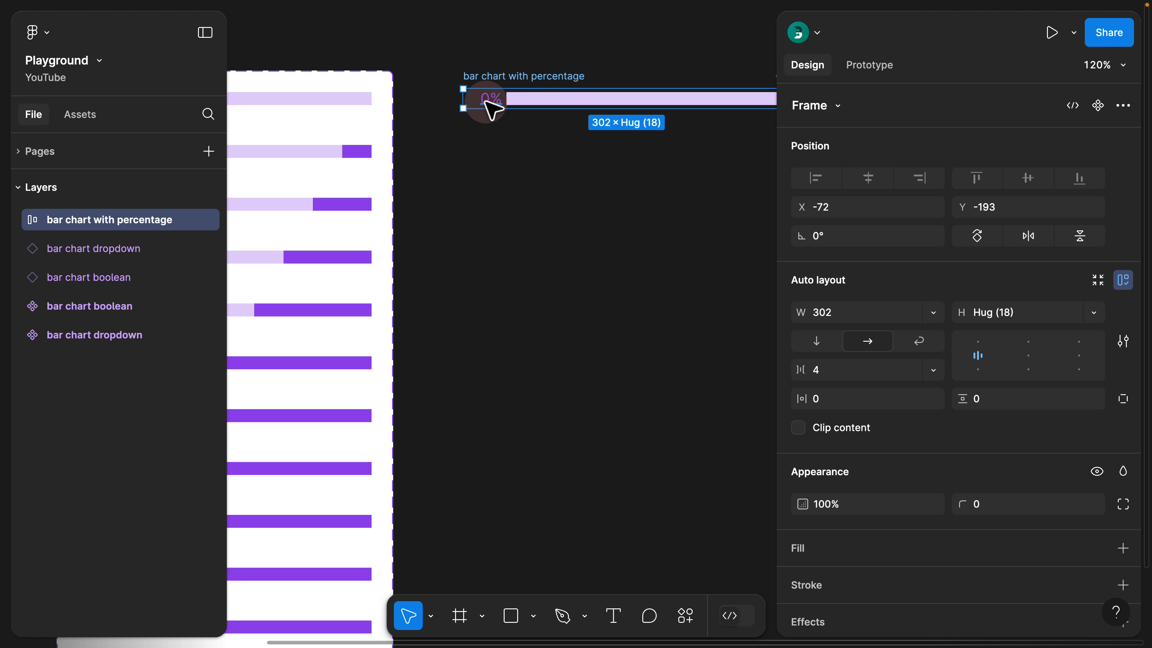
{"action": "left_click_drag", "start_coordinate": [476, 80], "coordinate": [441, 80]}
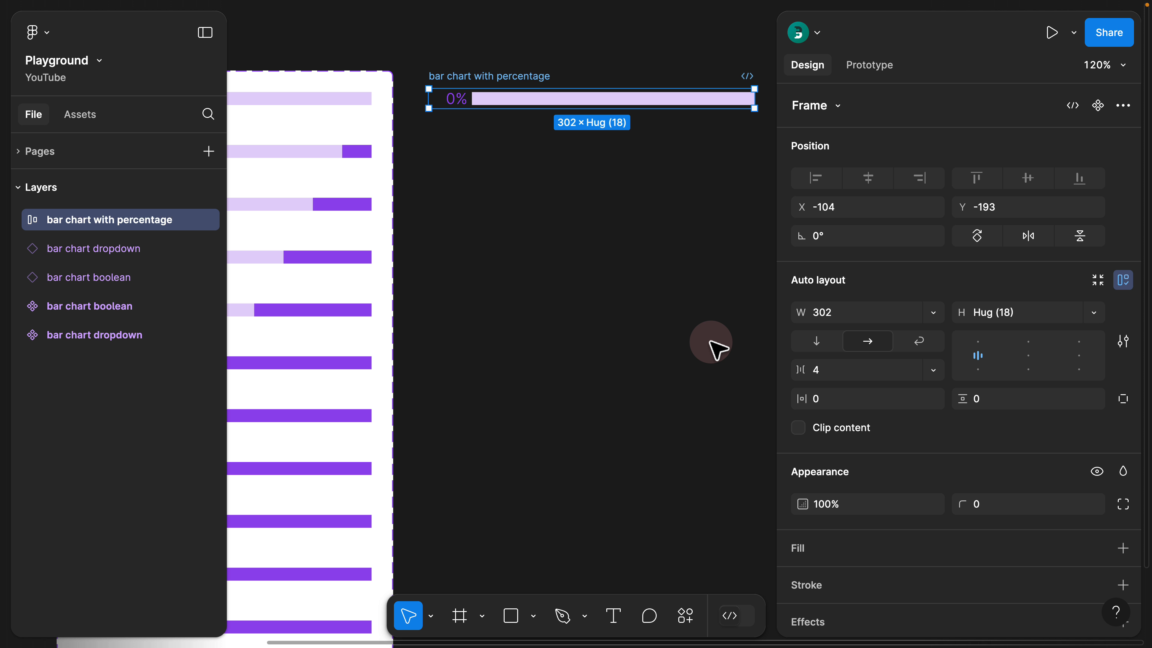
Set the 0% text's vertical trim to Cap height to baseline and its line height to 14
{"action": "scroll", "coordinate": [452, 89], "scroll_direction": "up", "scroll_amount": 10}
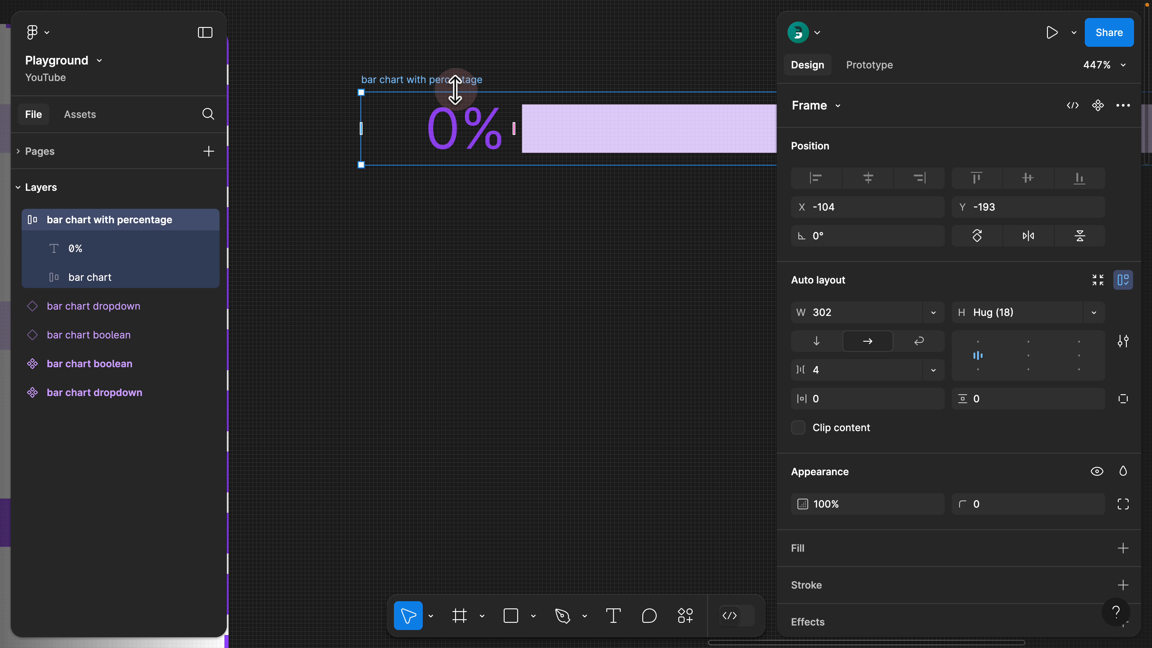
{"action": "left_click", "coordinate": [471, 122]}
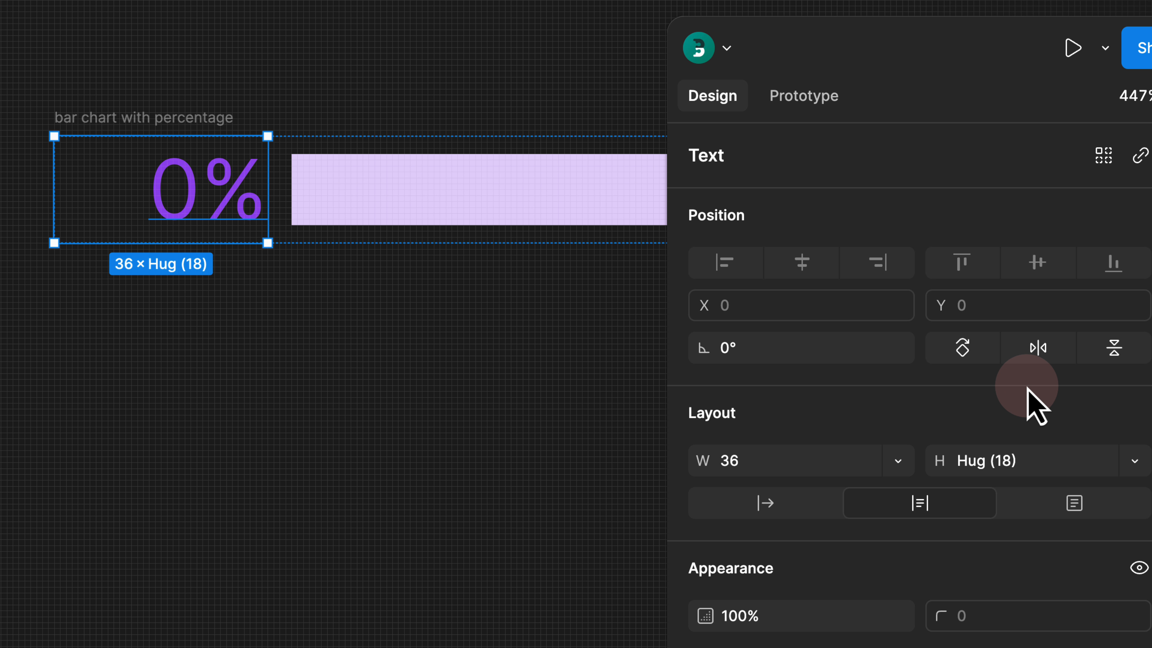
{"action": "scroll", "coordinate": [1036, 405], "scroll_direction": "down", "scroll_amount": 5}
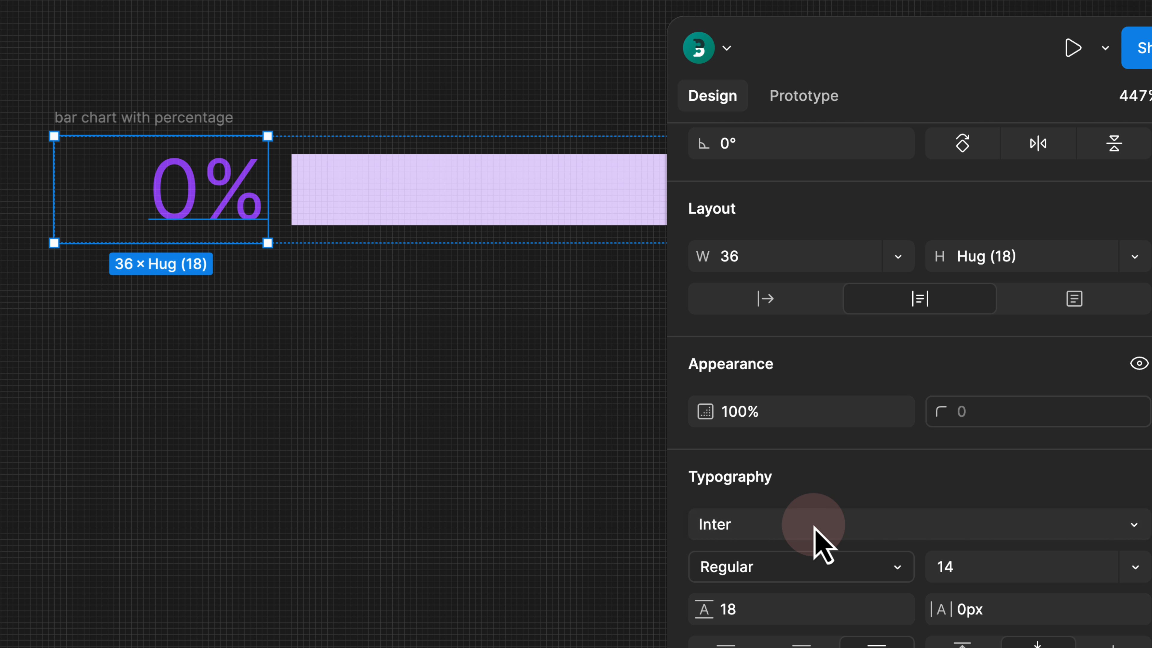
{"action": "left_click", "coordinate": [1113, 584]}
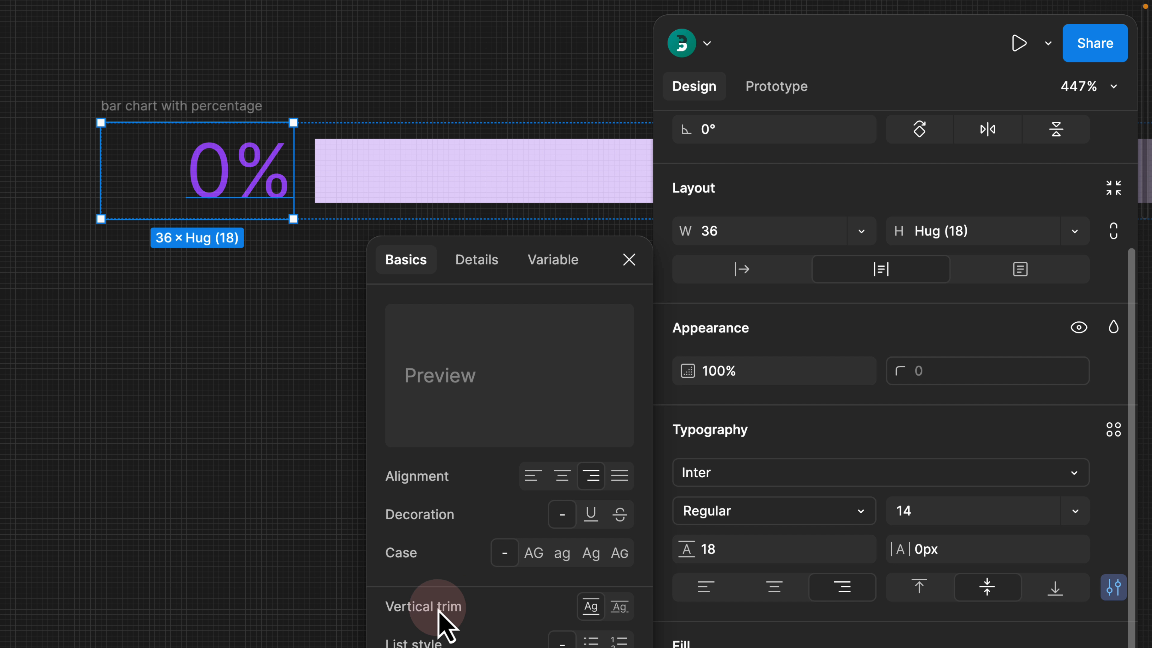
{"action": "left_click", "coordinate": [619, 607]}
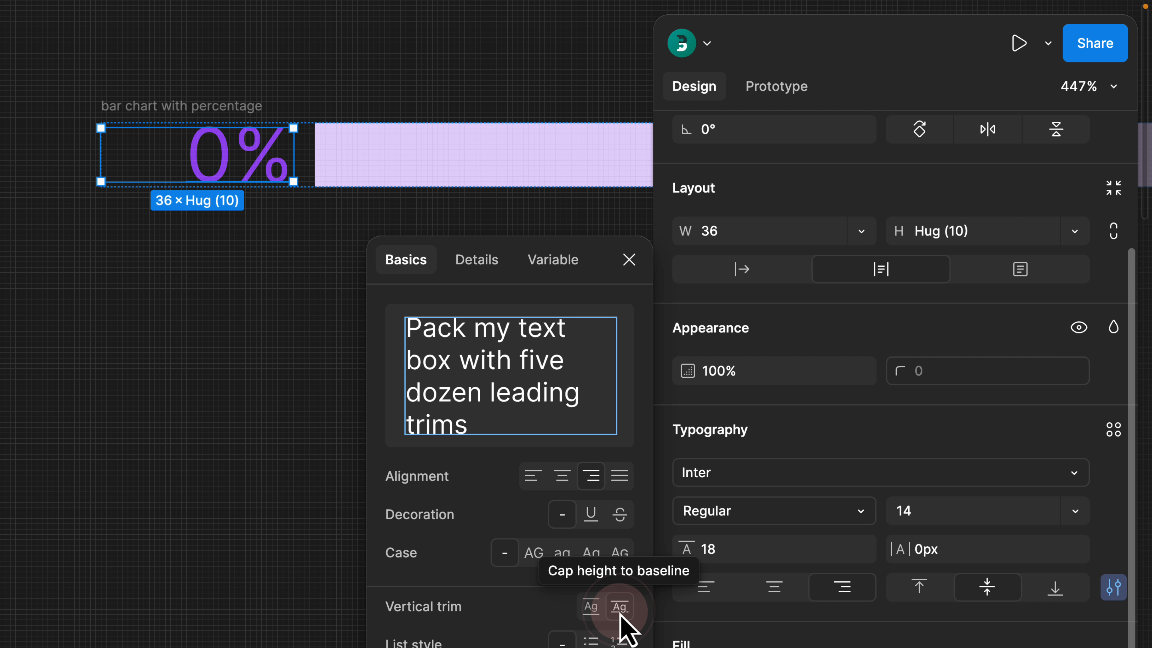
{"action": "left_click", "coordinate": [629, 260]}
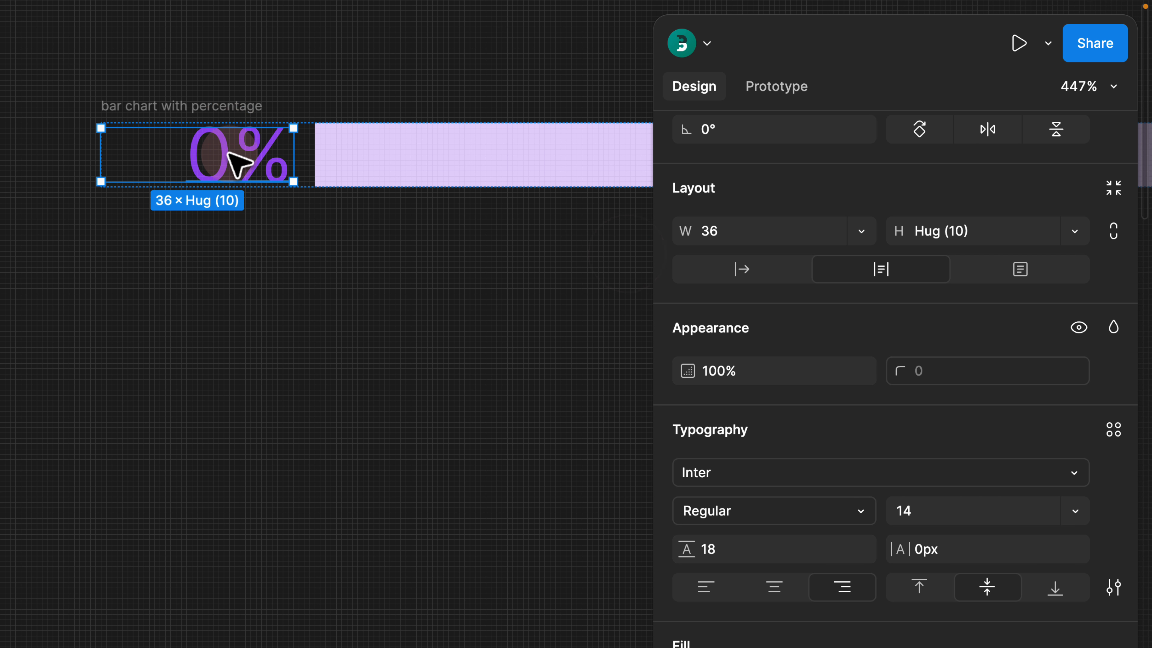
{"action": "left_click", "coordinate": [755, 549]}
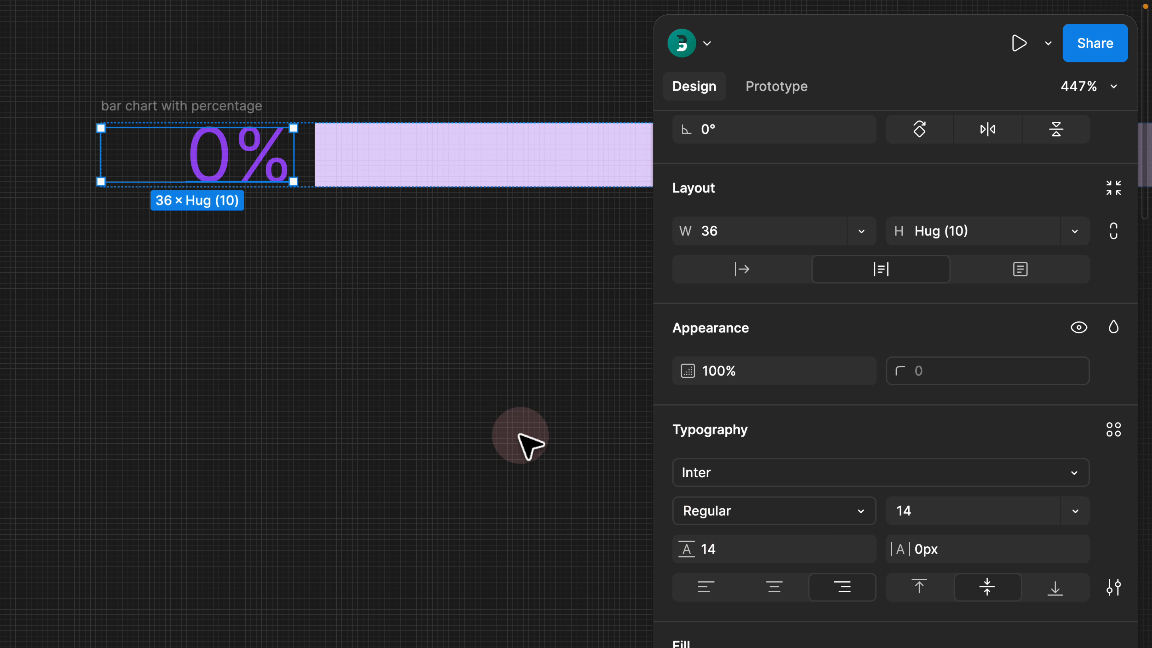
{"action": "left_click", "coordinate": [346, 246]}
Duplicate the bar chart with percentage frame directly below the original and change the copy's percentage text to 10%
{"action": "scroll", "coordinate": [348, 247], "scroll_direction": "down", "scroll_amount": 8}
{"action": "left_click_drag", "start_coordinate": [432, 265], "coordinate": [313, 265]}
{"action": "left_click", "coordinate": [311, 206]}
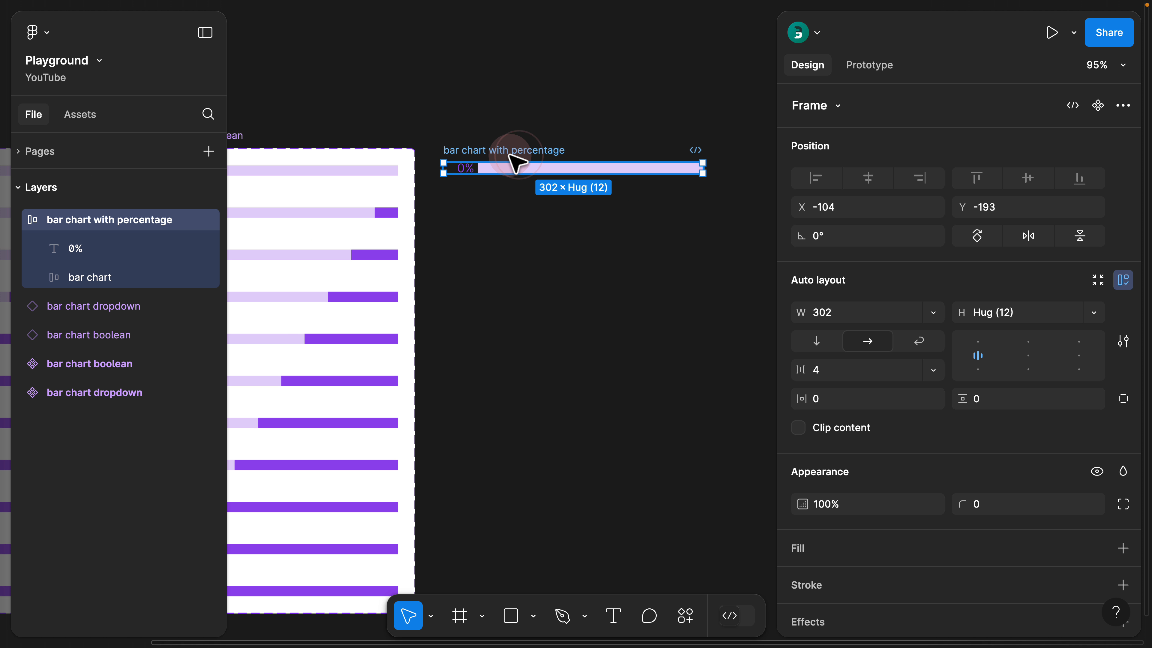
{"action": "scroll", "coordinate": [498, 170], "scroll_direction": "up", "scroll_amount": 6}
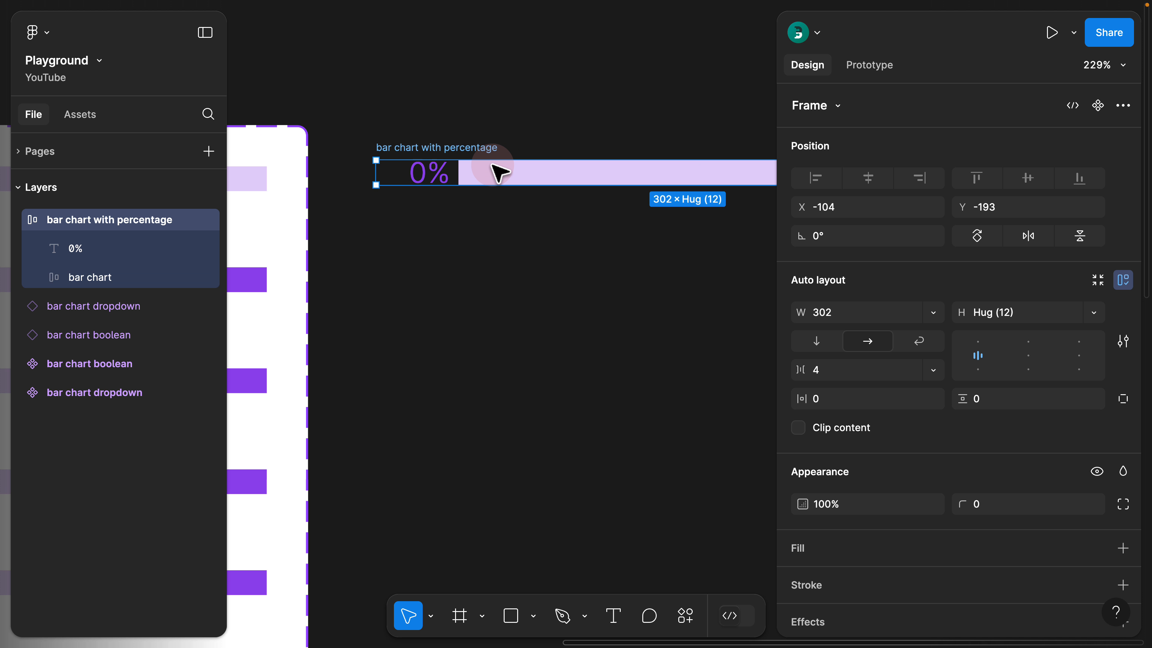
{"action": "scroll", "coordinate": [453, 179], "scroll_direction": "down", "scroll_amount": 4}
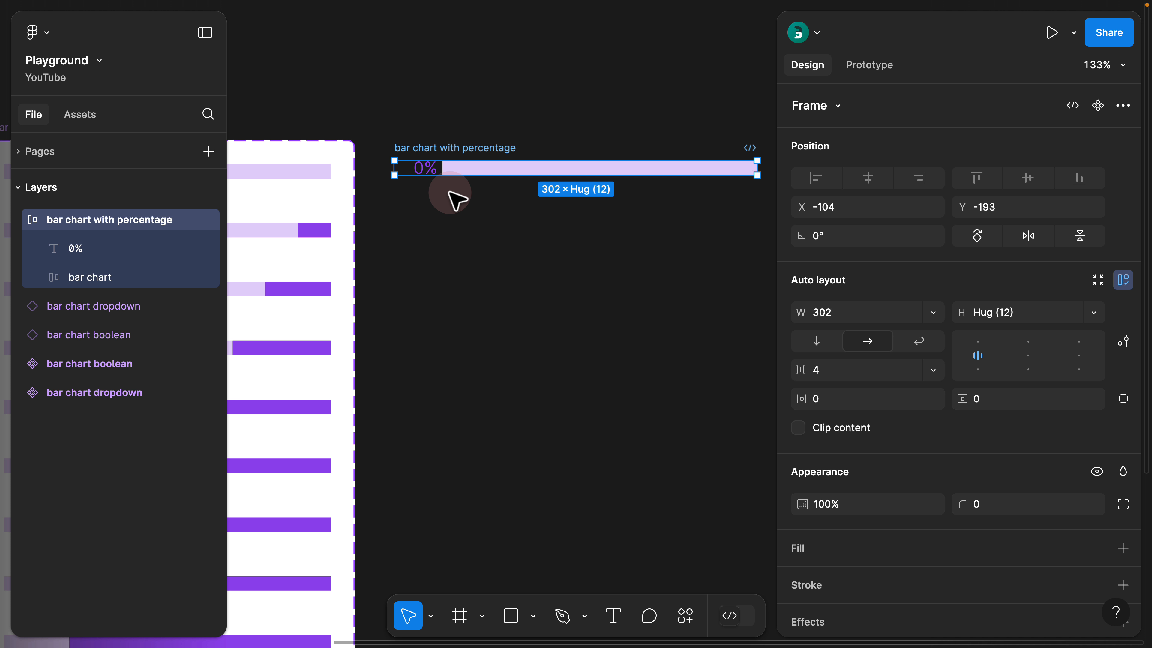
{"action": "left_click_drag", "start_coordinate": [449, 145], "coordinate": [408, 208]}
{"action": "double_click", "coordinate": [425, 211]}
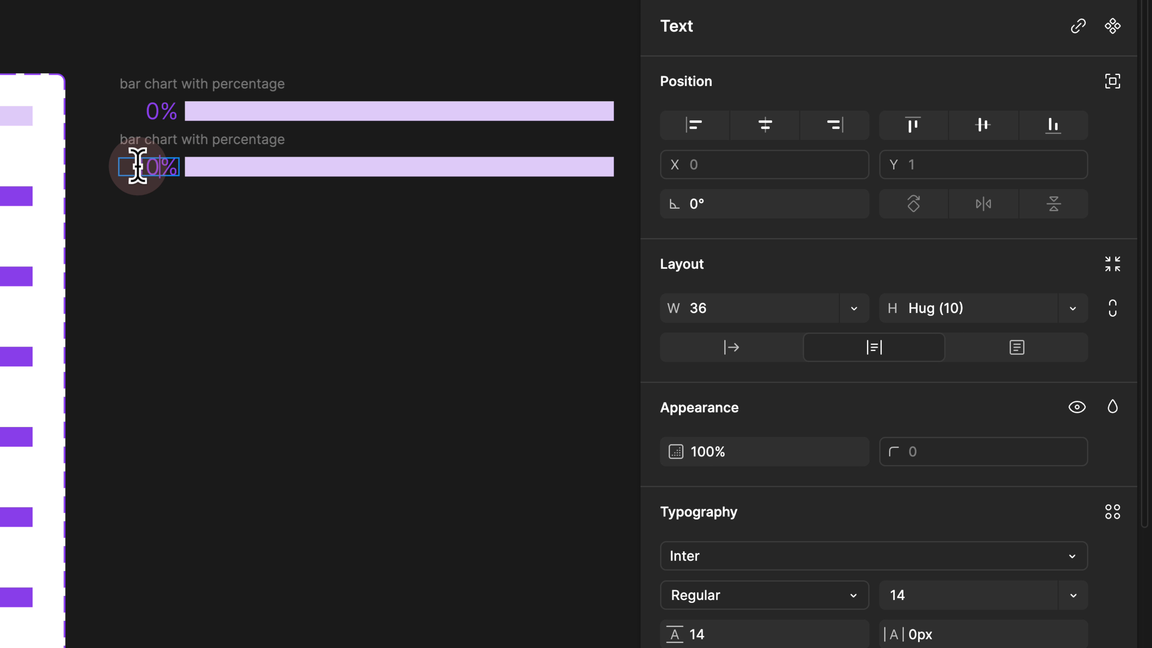
{"action": "key", "text": "Escape"}
Apply the light/purple/60 color style to the last bar segment of the 10% chart
{"action": "left_click", "coordinate": [595, 167]}
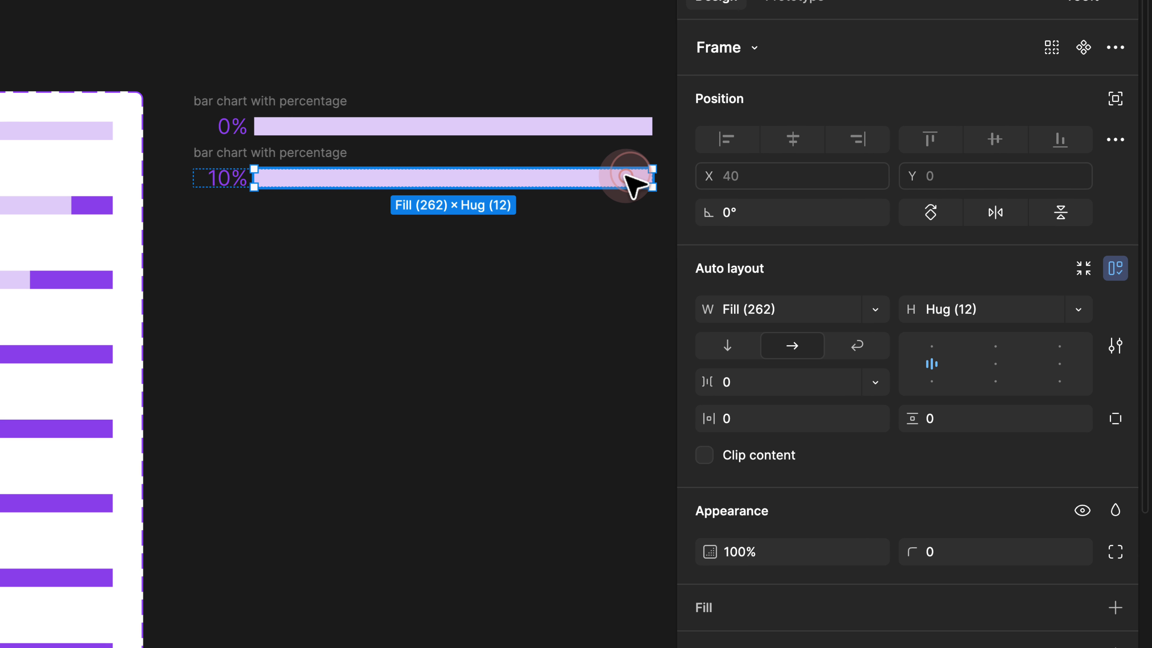
{"action": "left_click", "coordinate": [594, 167]}
{"action": "left_click", "coordinate": [864, 471]}
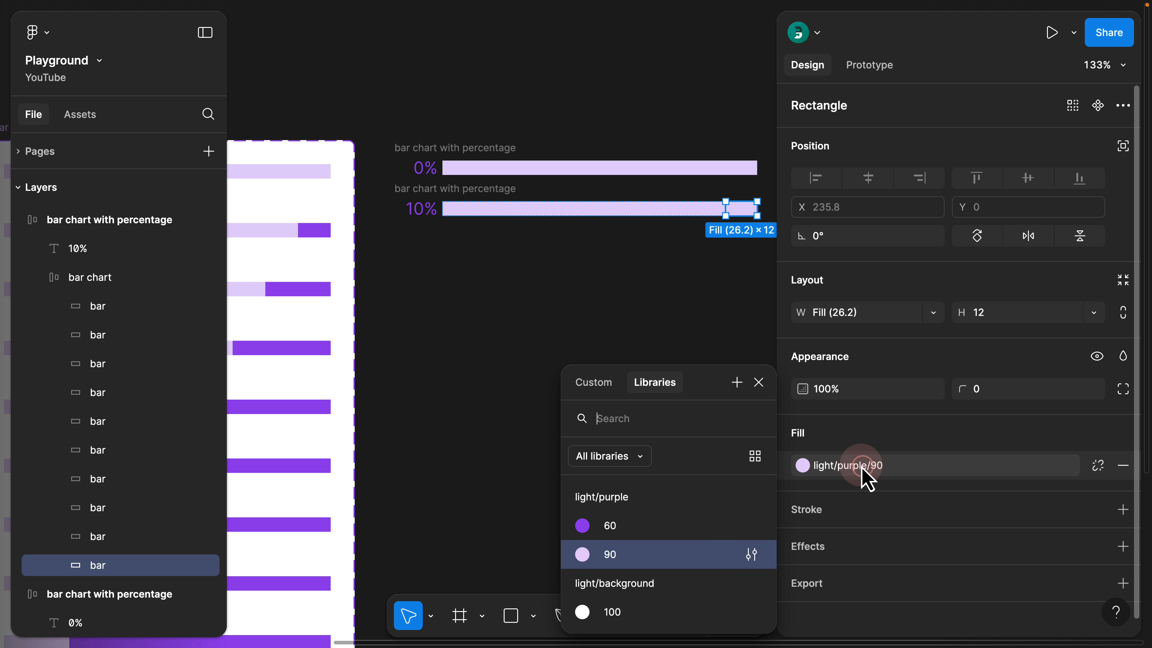
{"action": "left_click", "coordinate": [593, 526]}
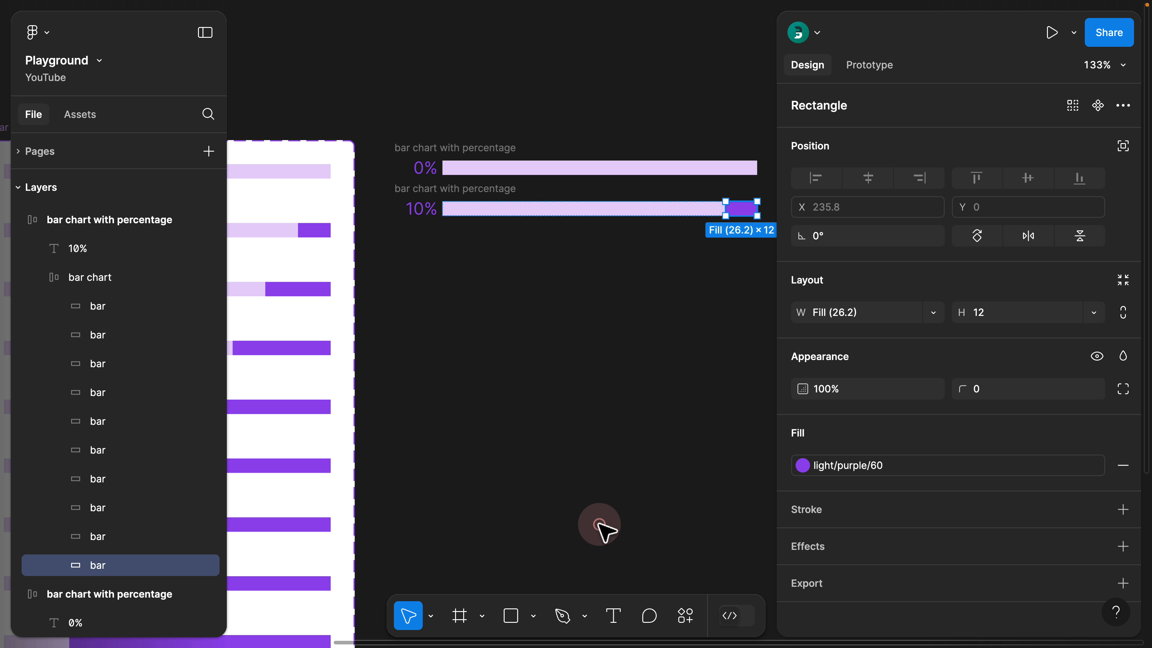
{"action": "left_click", "coordinate": [534, 333]}
Select all the bar chart with percentage frames from 0% to 100% together
{"action": "scroll", "coordinate": [566, 326], "scroll_direction": "right", "scroll_amount": 2}
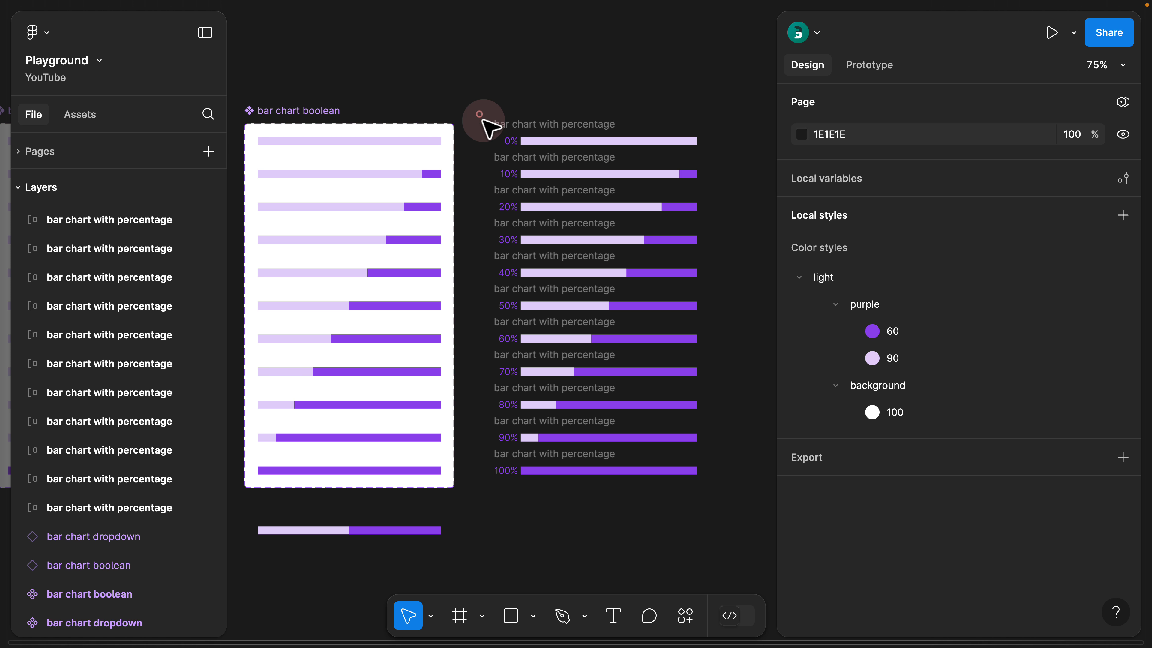
{"action": "left_click_drag", "start_coordinate": [480, 114], "coordinate": [720, 476]}
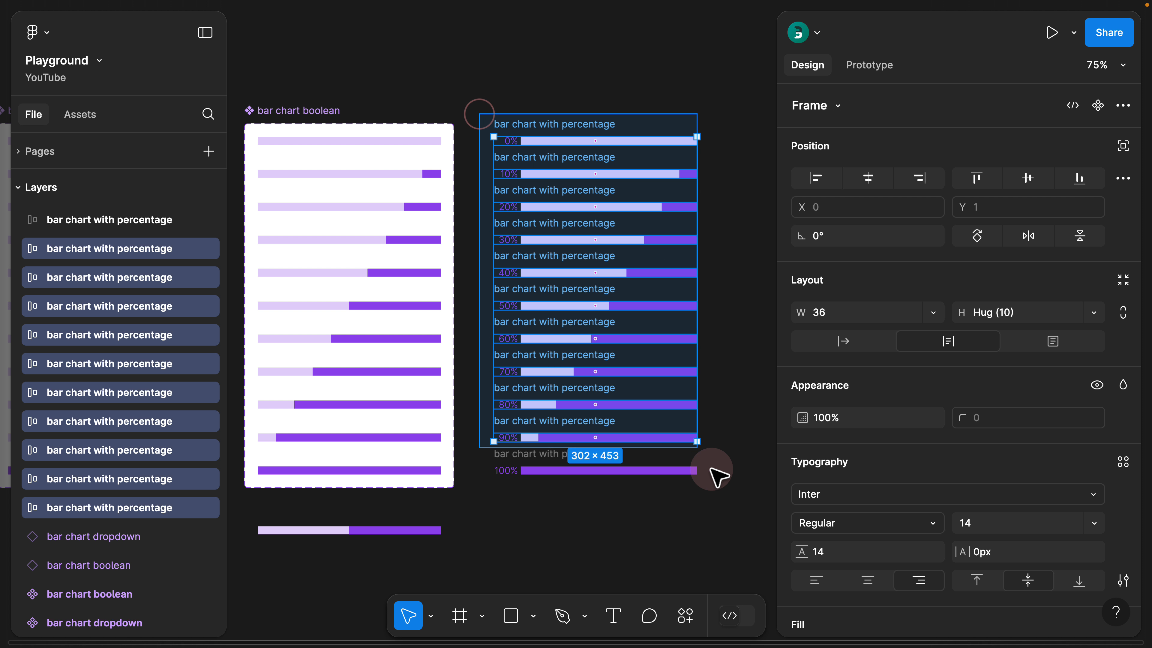
{"action": "mouse_move", "coordinate": [694, 317]}
{"action": "left_mouse_down"}
{"action": "mouse_move", "coordinate": [728, 316]}
{"action": "mouse_move", "coordinate": [669, 316]}
{"action": "mouse_move", "coordinate": [697, 317]}
{"action": "left_mouse_up"}
{"action": "left_click", "coordinate": [493, 494]}
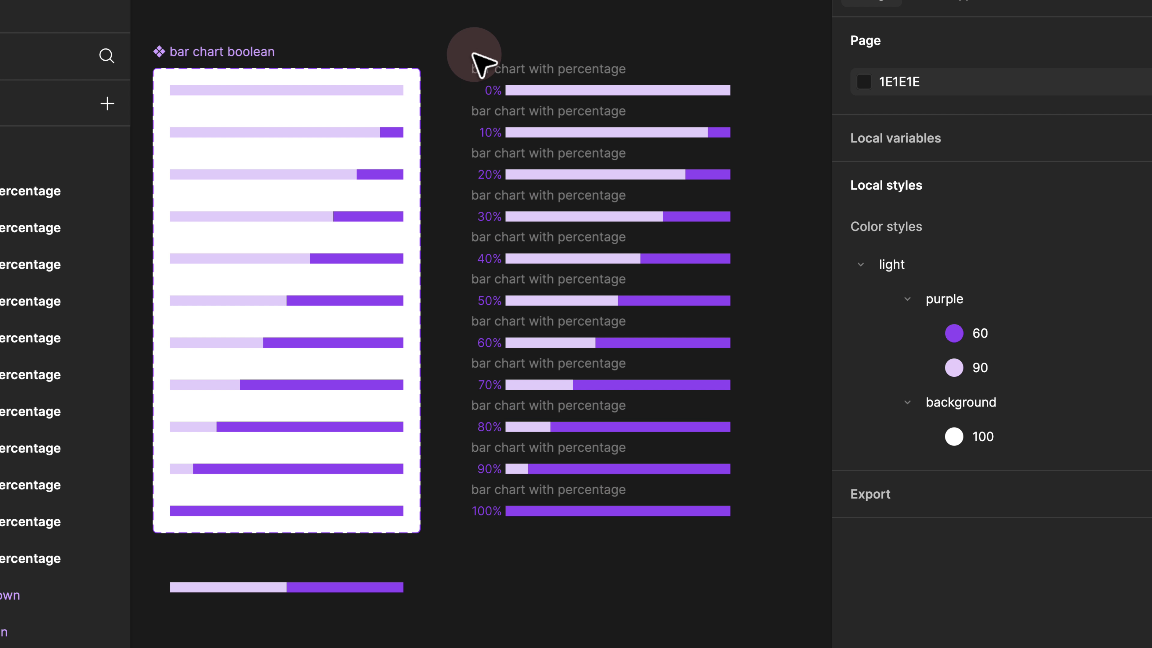
{"action": "left_click_drag", "start_coordinate": [448, 61], "coordinate": [766, 571]}
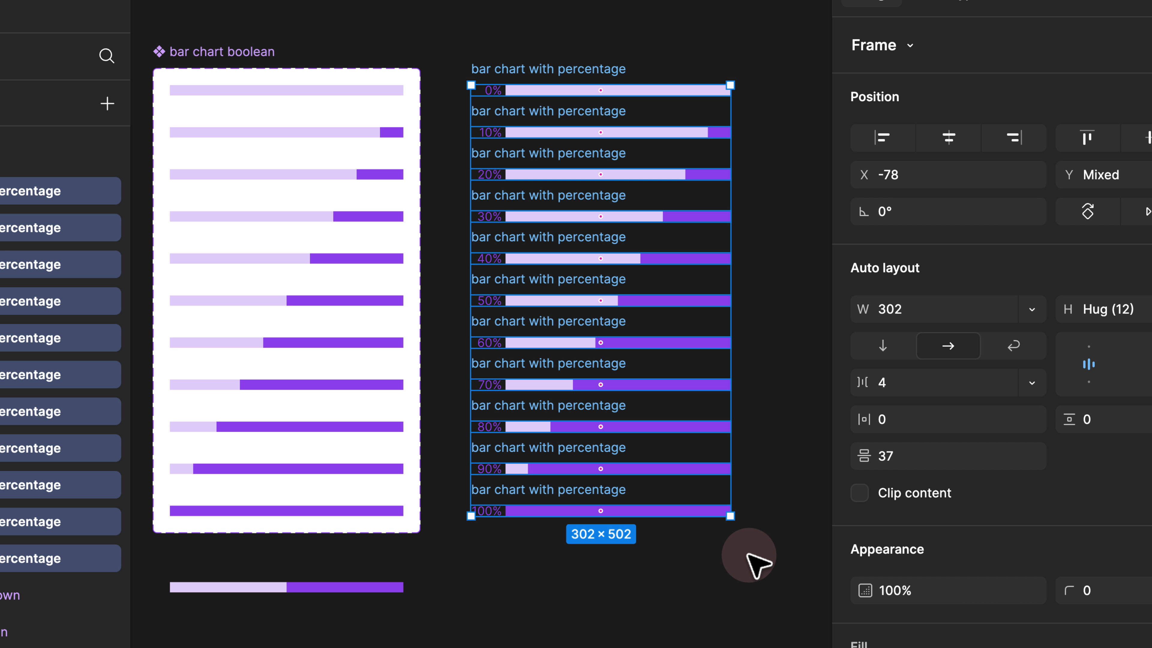
Select the 0% variant in the bar chart boolean set and widen the layer list to read its full property name
{"action": "left_click", "coordinate": [225, 54]}
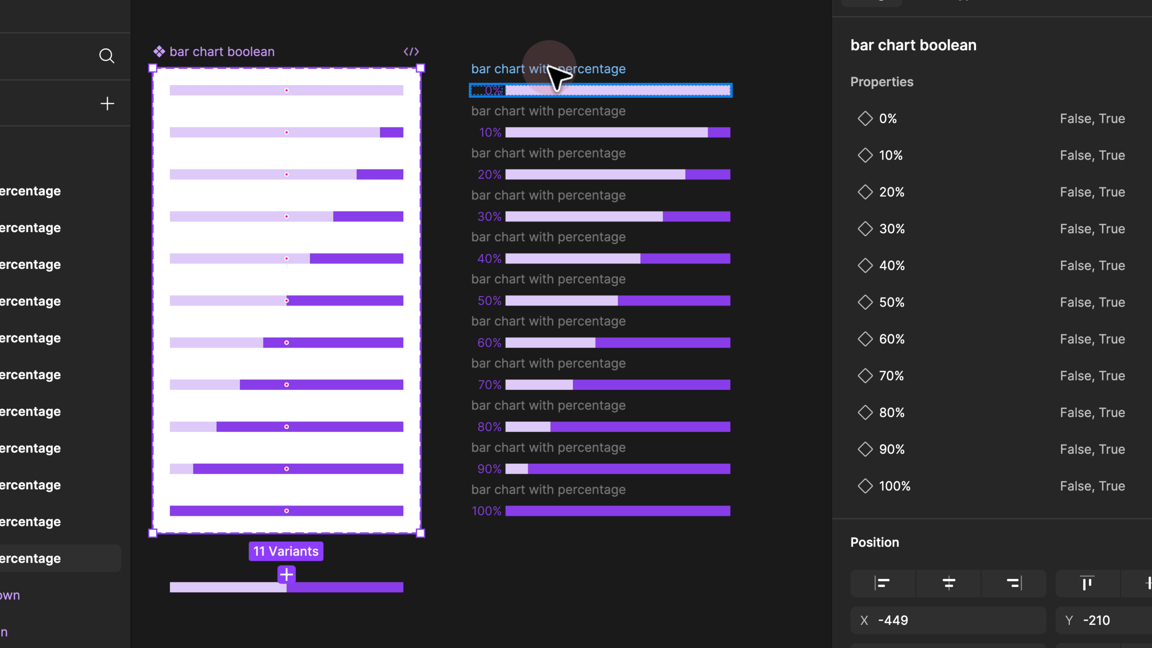
{"action": "left_click", "coordinate": [546, 86]}
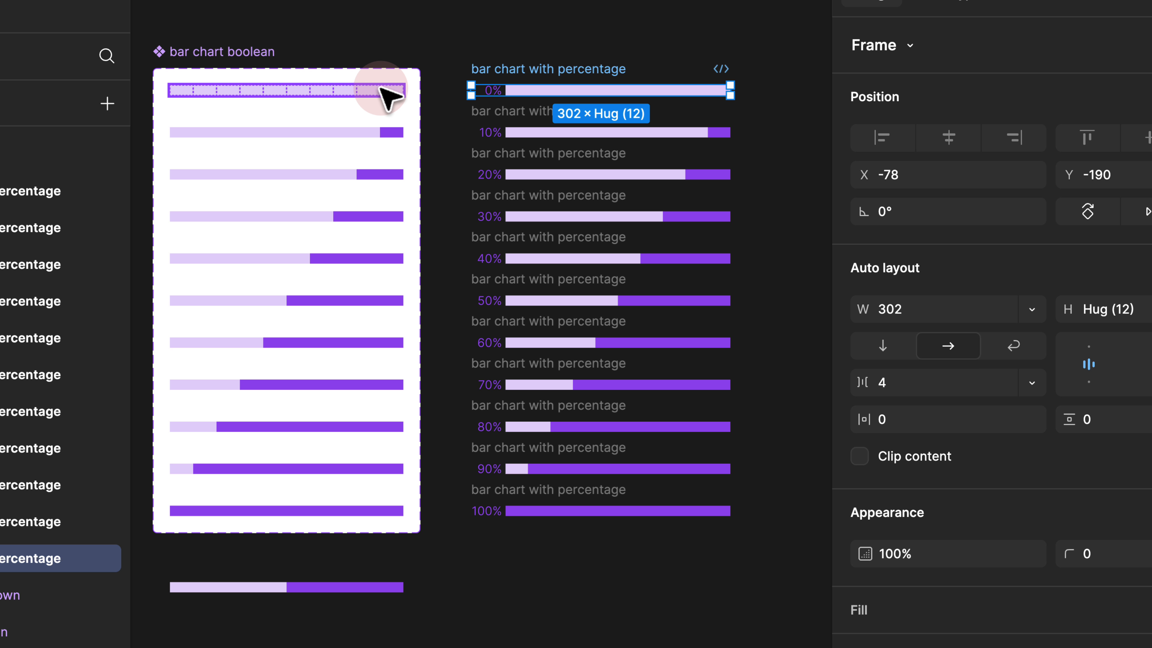
{"action": "left_click", "coordinate": [389, 96]}
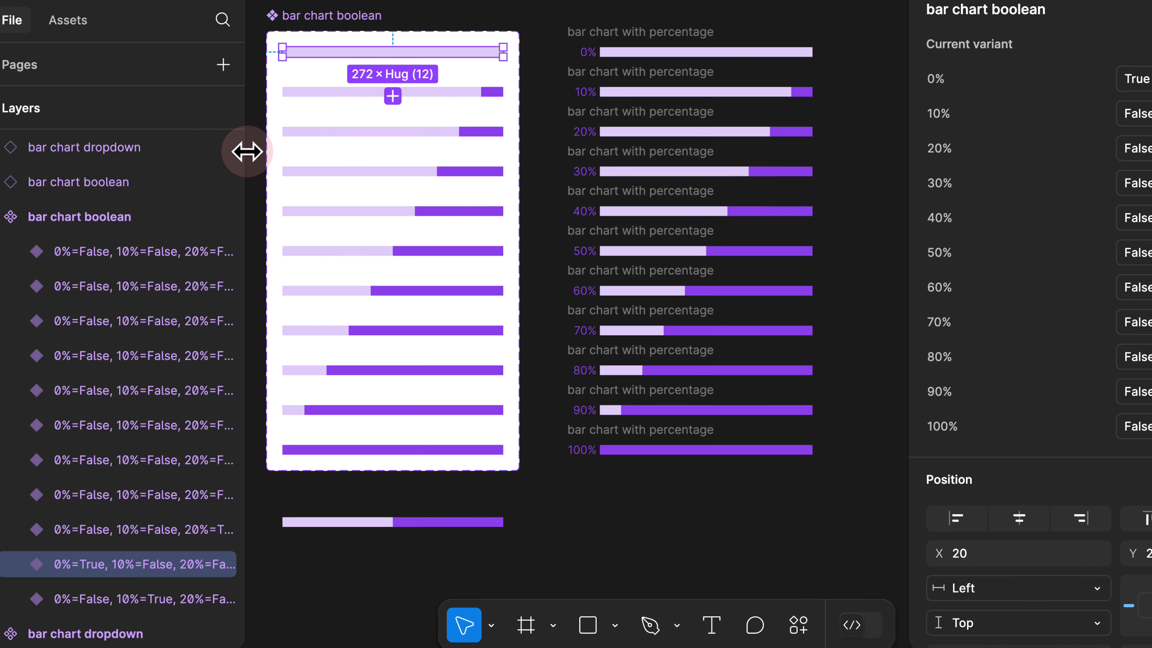
{"action": "left_click_drag", "start_coordinate": [133, 196], "coordinate": [307, 196]}
{"action": "left_click_drag", "start_coordinate": [434, 142], "coordinate": [501, 139]}
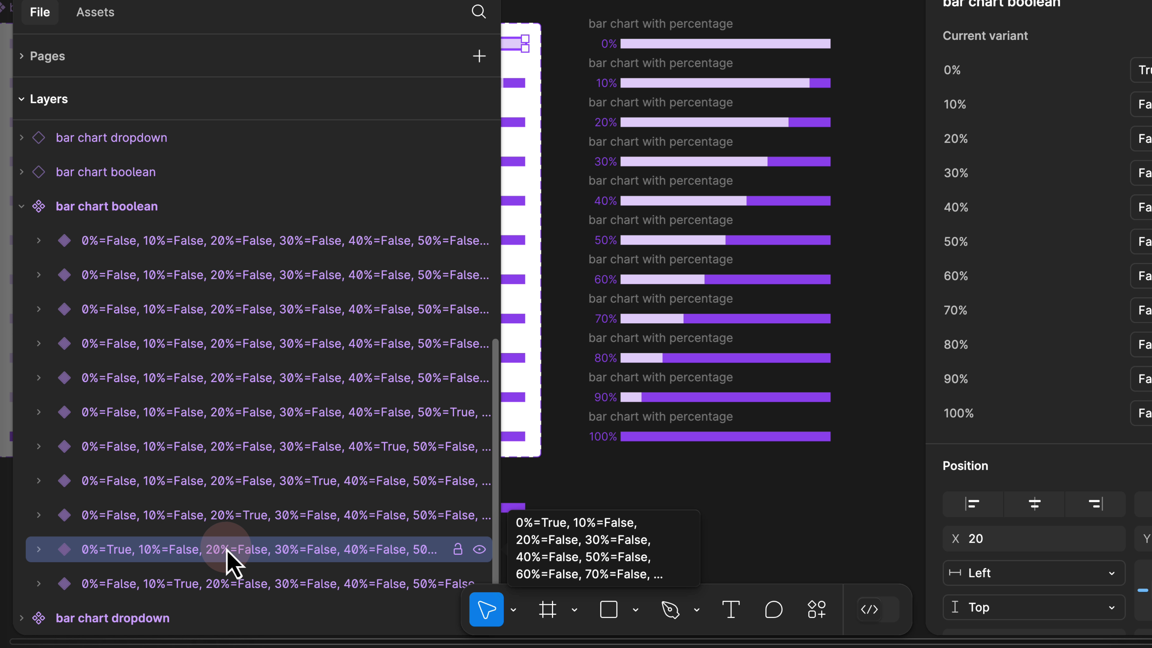
Rename the 0% percentage frame with the full property name copied from the 0% variant in the bar chart boolean set
{"action": "double_click", "coordinate": [305, 549]}
{"action": "key", "text": "super+c"}
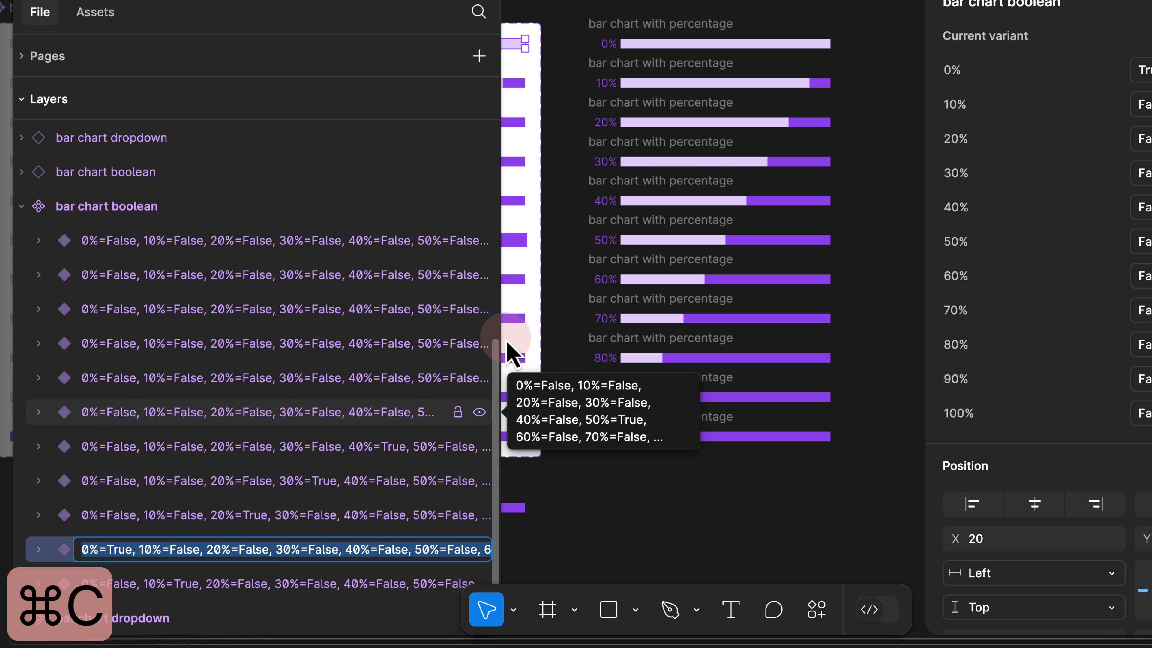
{"action": "left_click", "coordinate": [599, 26]}
{"action": "double_click", "coordinate": [612, 24]}
{"action": "key", "text": "super+v"}
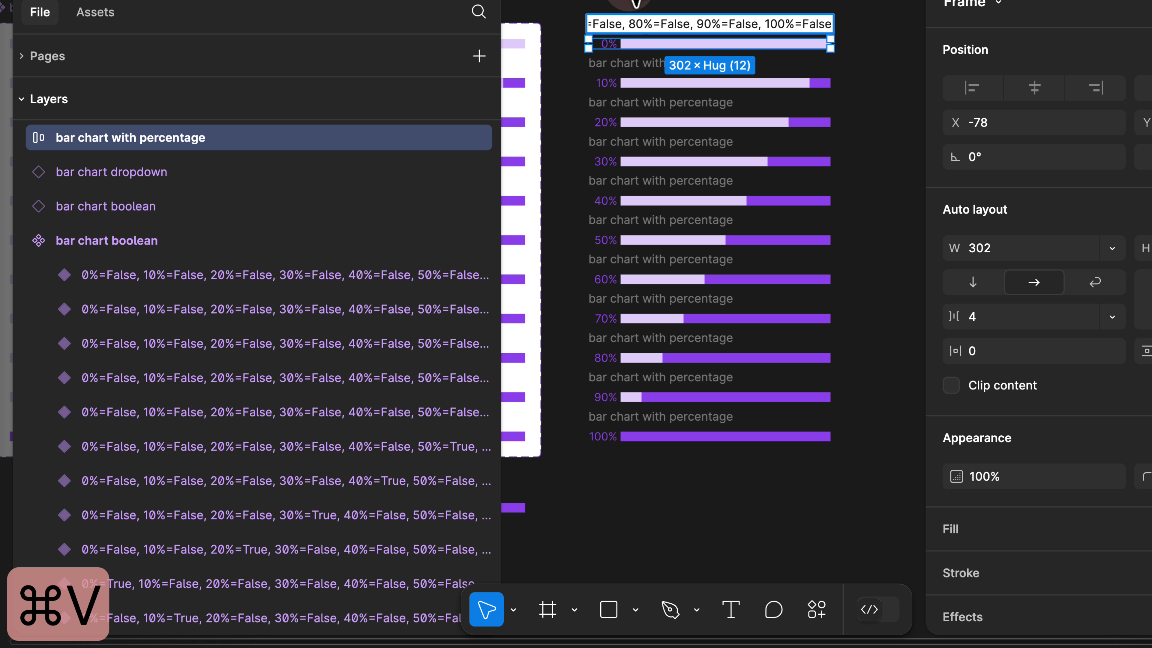
{"action": "left_click", "coordinate": [629, 1]}
{"action": "left_click_drag", "start_coordinate": [501, 1], "coordinate": [270, 1]}
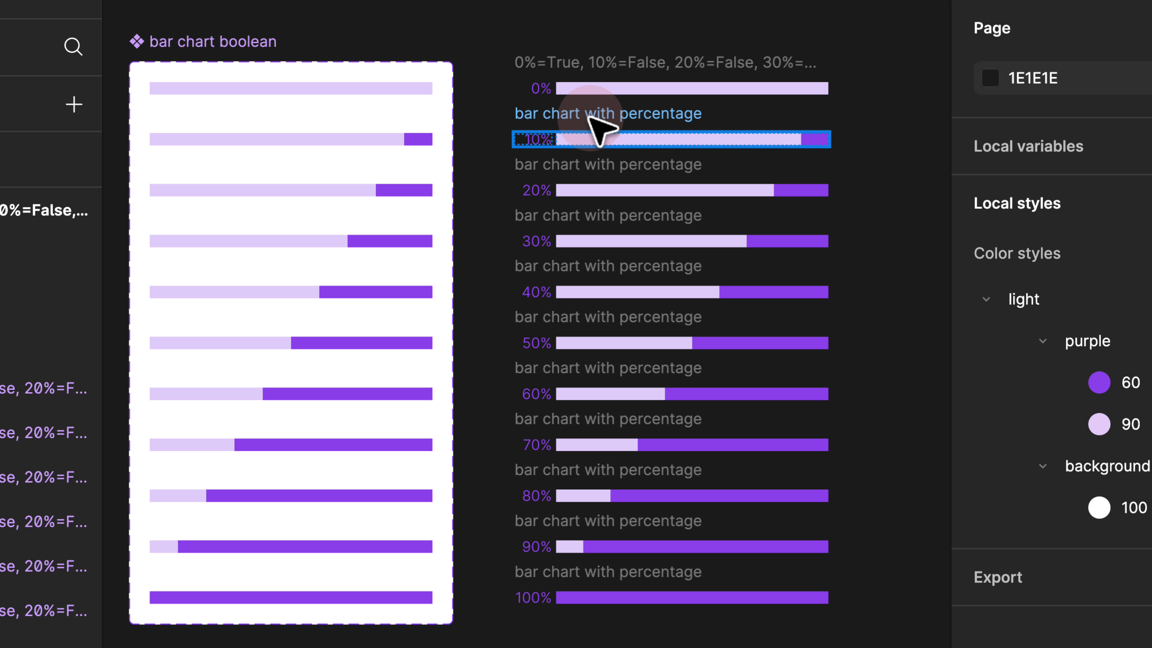
{"action": "left_click", "coordinate": [583, 87]}
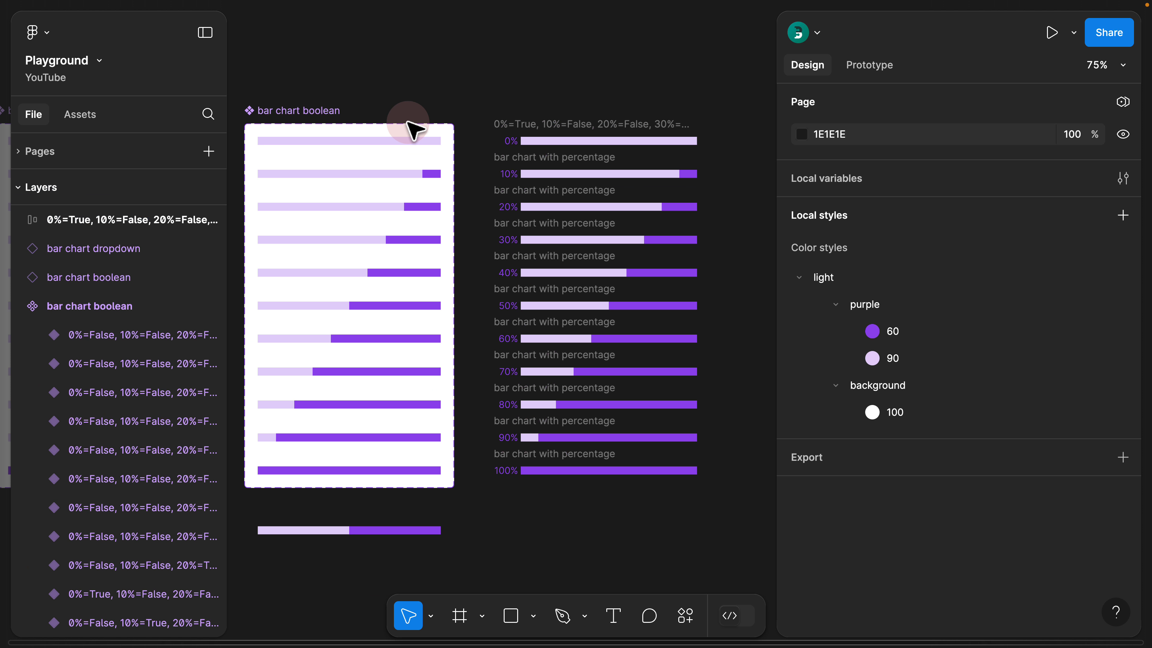
Copy the 10% variant's full property name from the bar chart boolean set onto the 10% percentage frame
{"action": "left_click", "coordinate": [399, 175]}
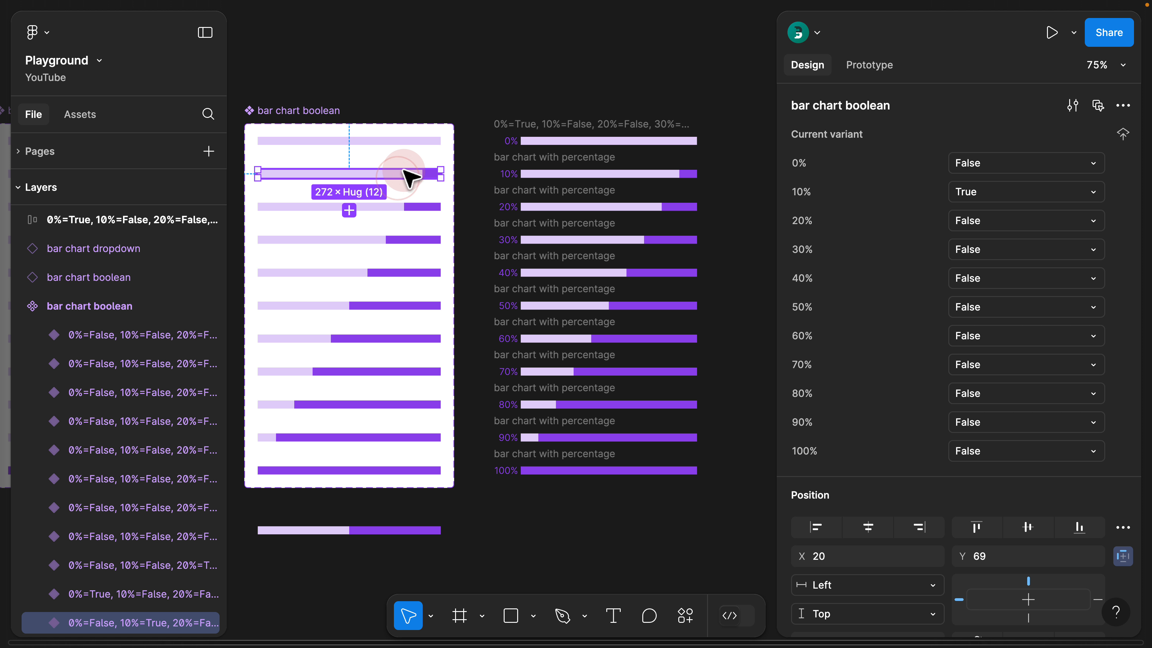
{"action": "double_click", "coordinate": [164, 622]}
{"action": "key", "text": "super+c"}
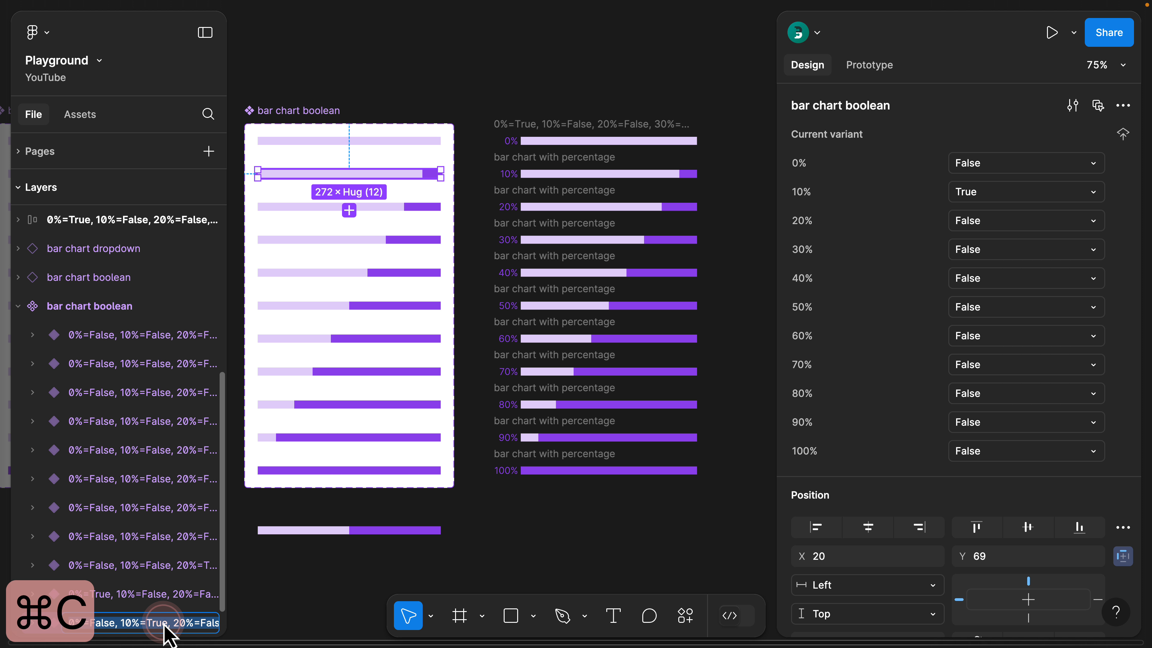
{"action": "left_click", "coordinate": [548, 158]}
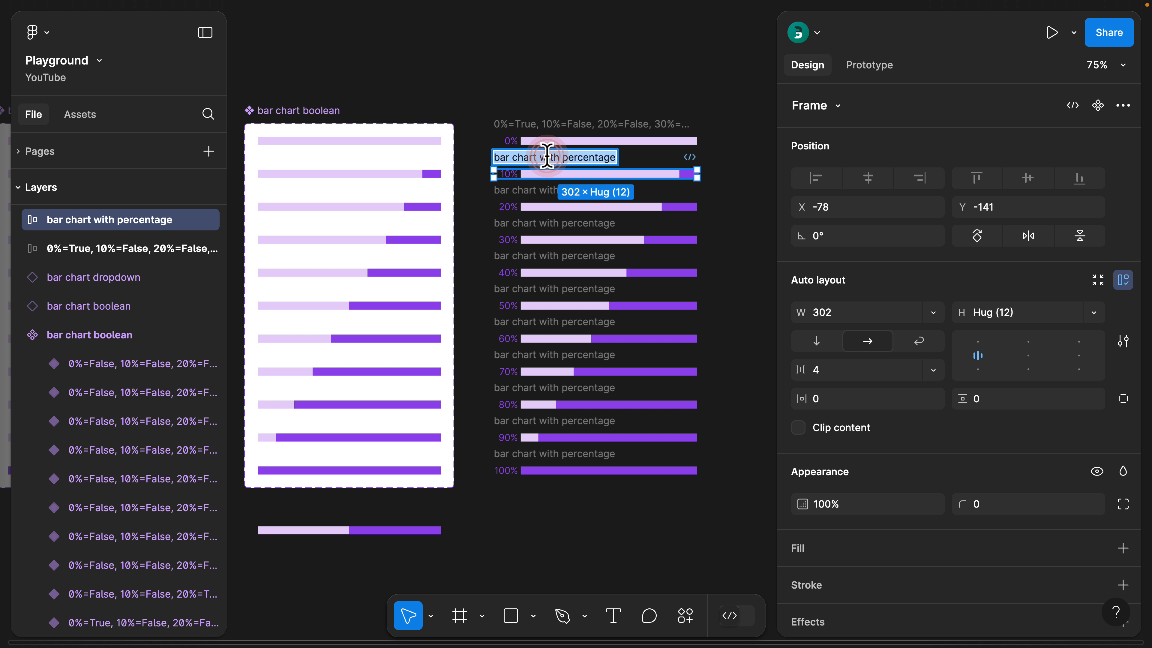
{"action": "key", "text": "super+v"}
{"action": "left_click", "coordinate": [503, 86]}
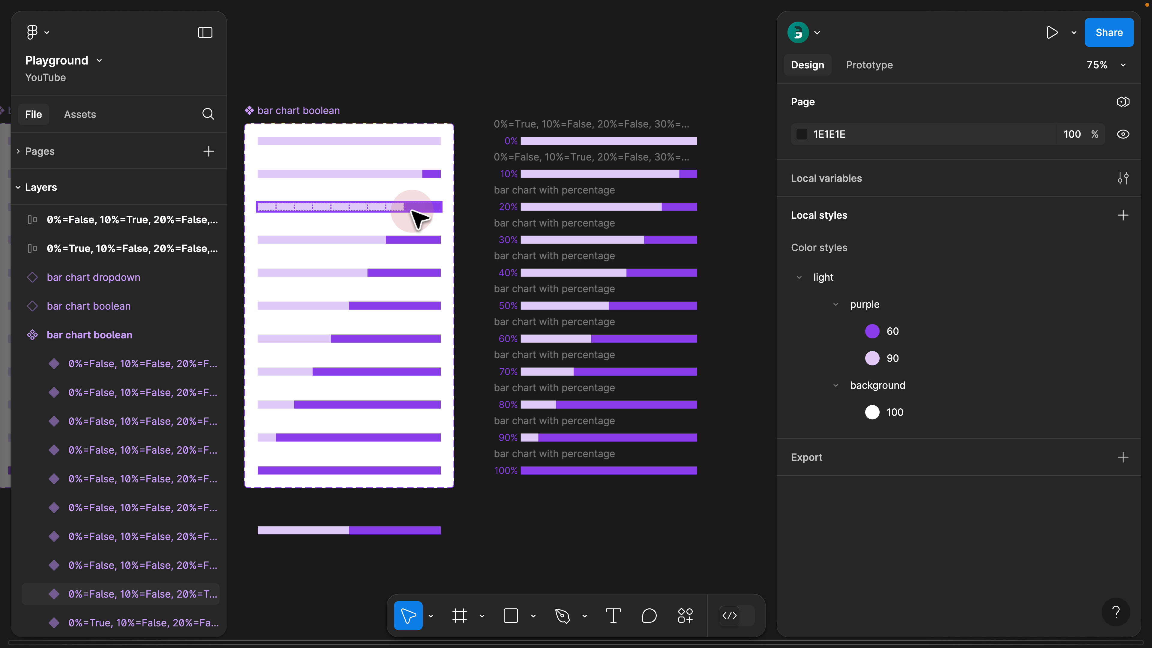
Copy the 20% variant's full property name from the bar chart boolean set onto the 20% percentage frame
{"action": "left_click", "coordinate": [411, 207]}
{"action": "double_click", "coordinate": [138, 596]}
{"action": "key", "text": "super+c"}
{"action": "double_click", "coordinate": [548, 189]}
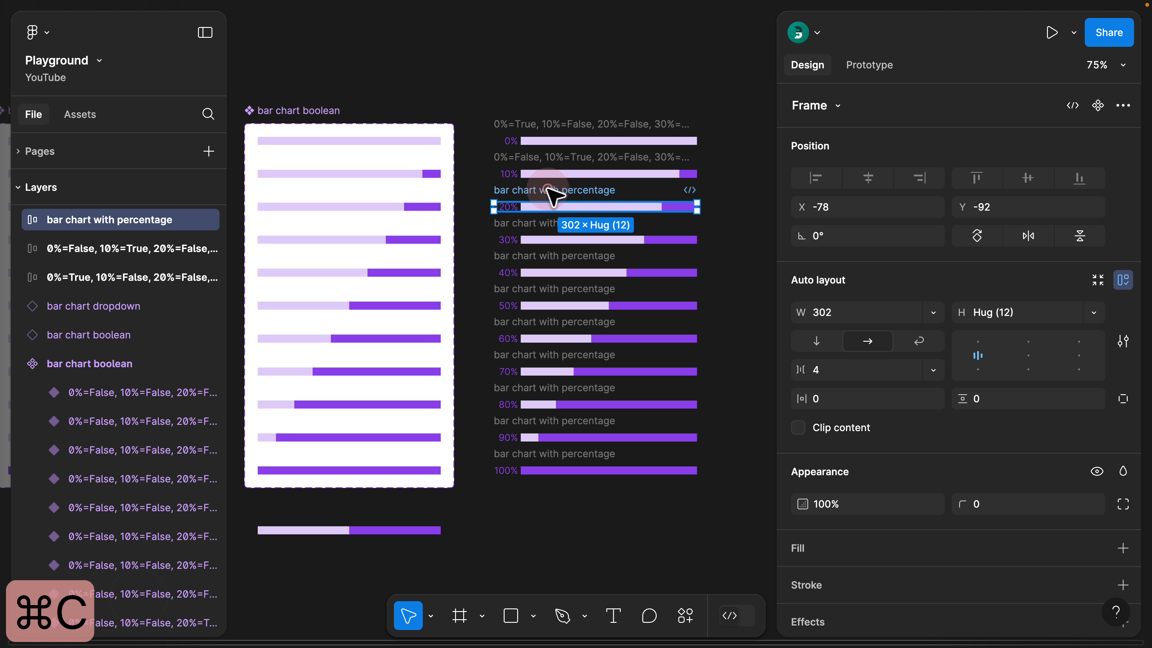
{"action": "key", "text": "super+v"}
{"action": "left_click", "coordinate": [540, 84]}
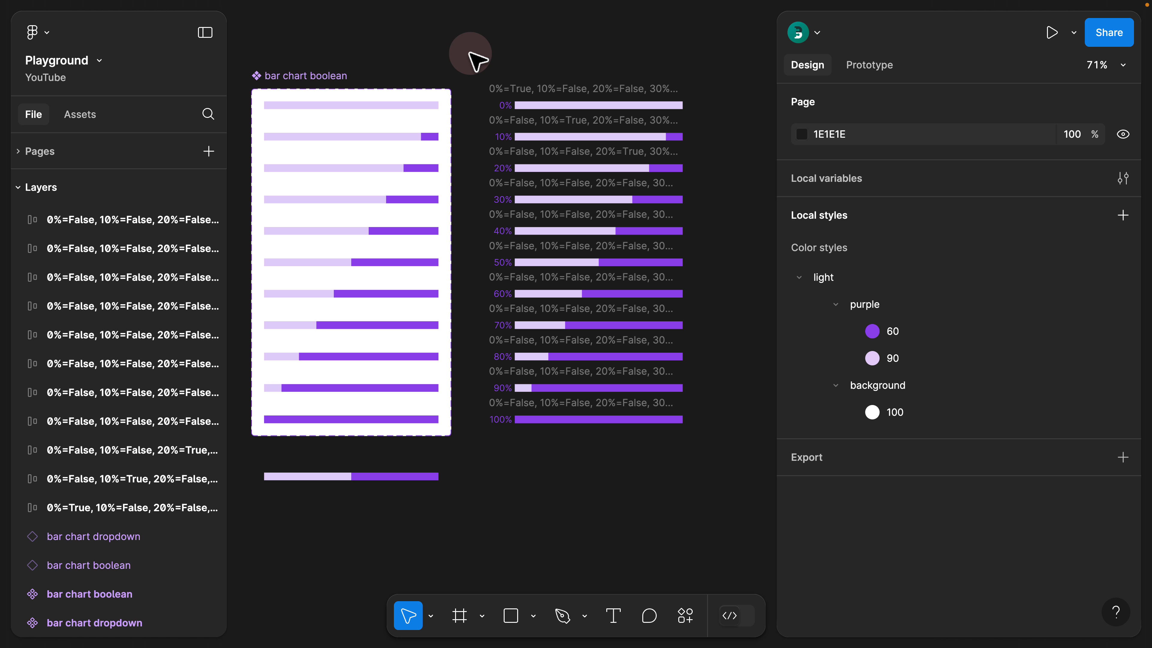
Compare the 0% variant's property name in the bar chart boolean set with the name of the 0% percentage frame
{"action": "left_click", "coordinate": [398, 107]}
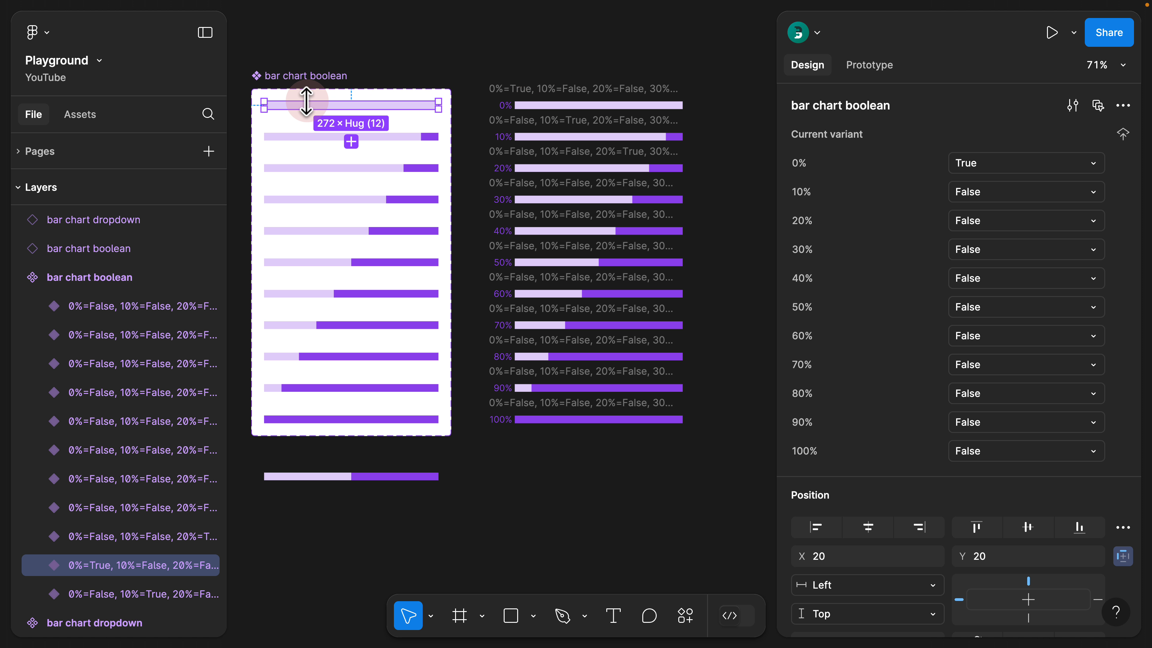
{"action": "left_click", "coordinate": [495, 90]}
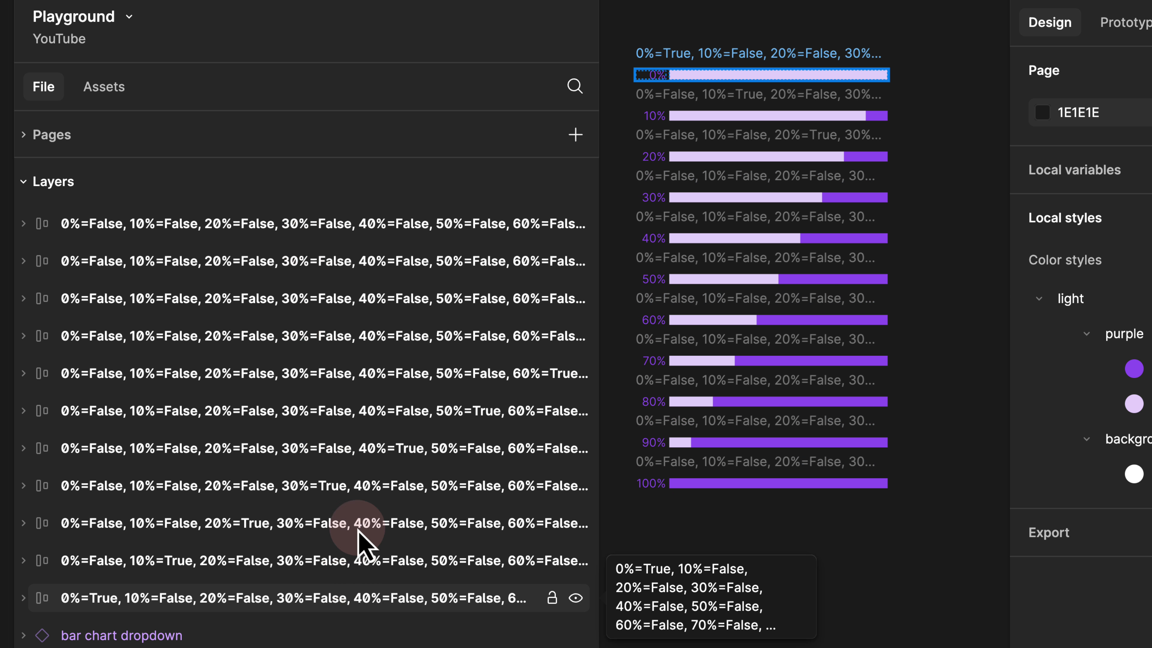
{"action": "left_click_drag", "start_coordinate": [598, 36], "coordinate": [295, 52]}
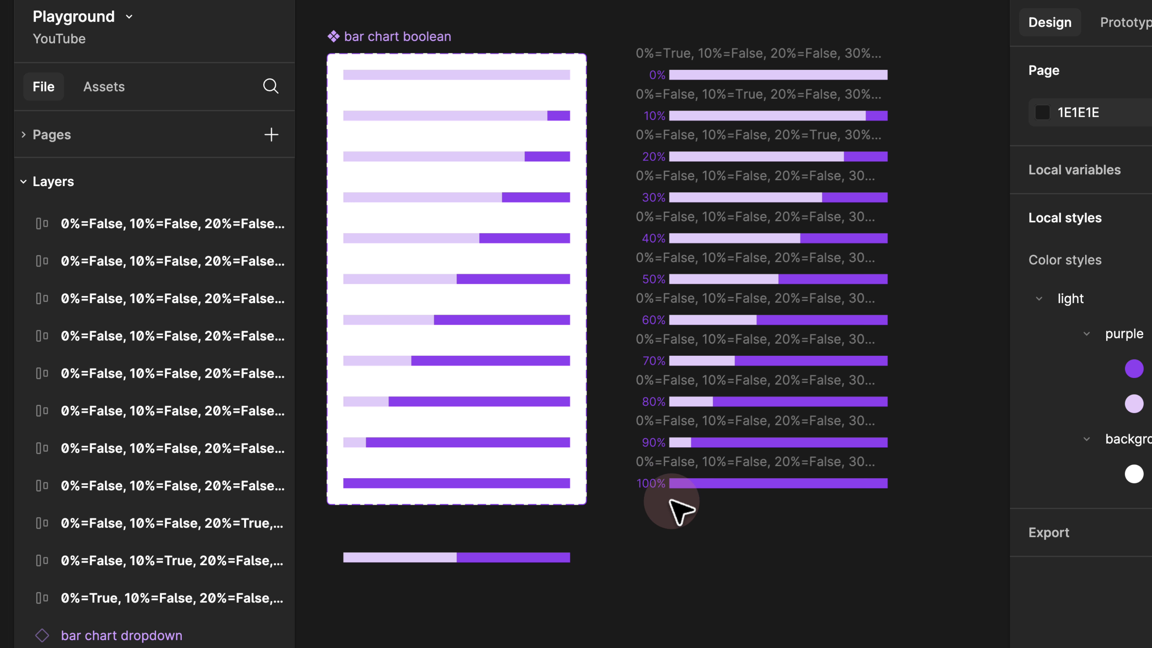
Convert all the percentage frames from 0% to 100% into multiple components and combine them as variants
{"action": "left_click_drag", "start_coordinate": [671, 501], "coordinate": [605, 9]}
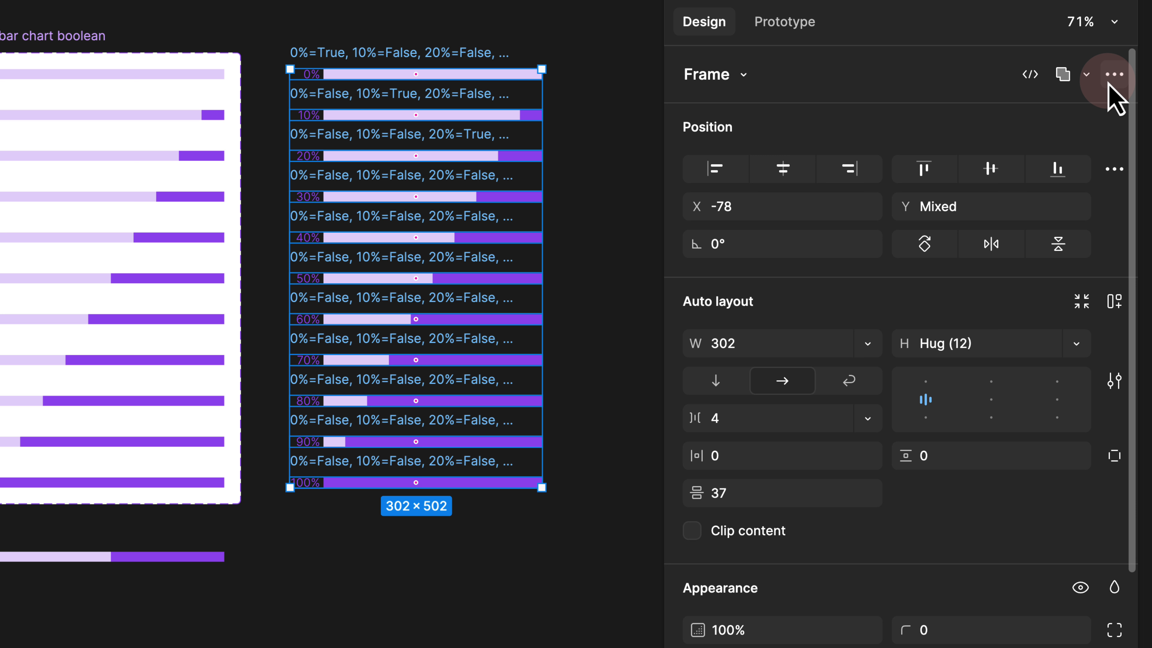
{"action": "left_click", "coordinate": [1114, 74]}
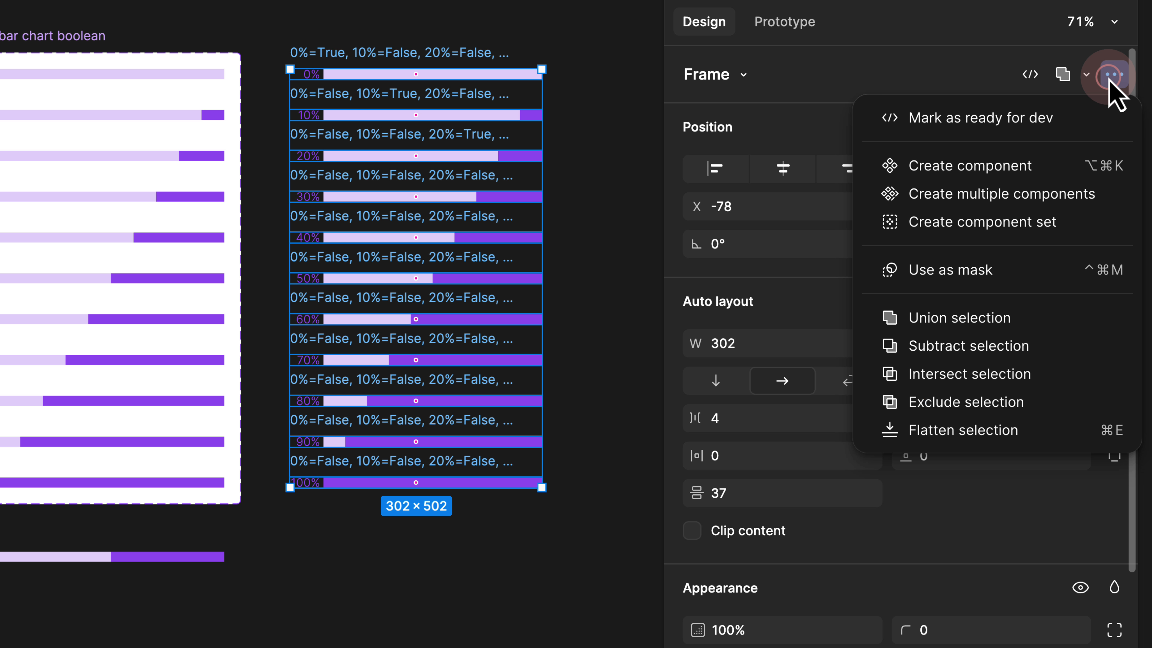
{"action": "left_click", "coordinate": [1008, 194]}
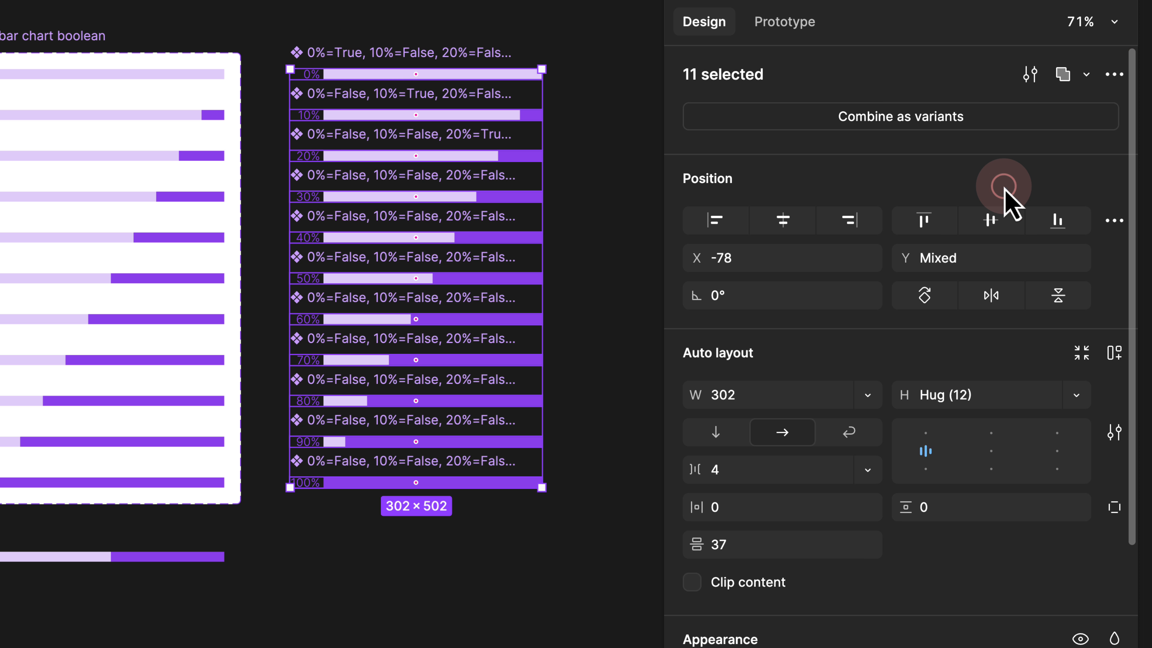
{"action": "left_click", "coordinate": [896, 119]}
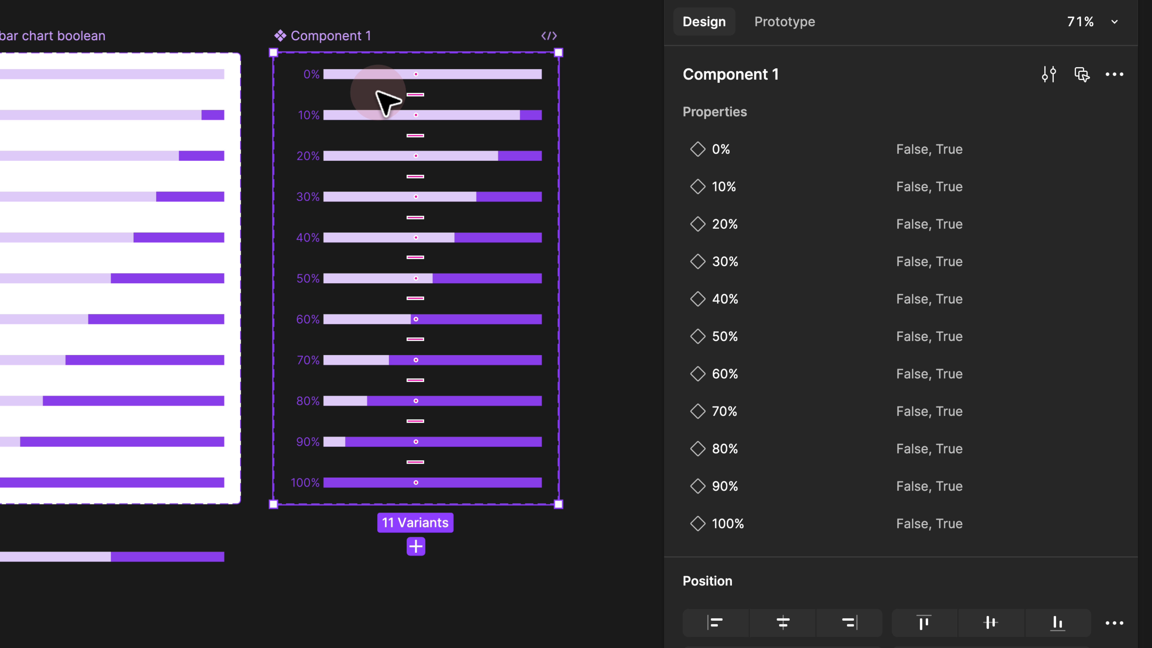
Compare the variant properties of the 0% bar in bar chart boolean with those of the 0% bar in Component 1
{"action": "left_click", "coordinate": [204, 74]}
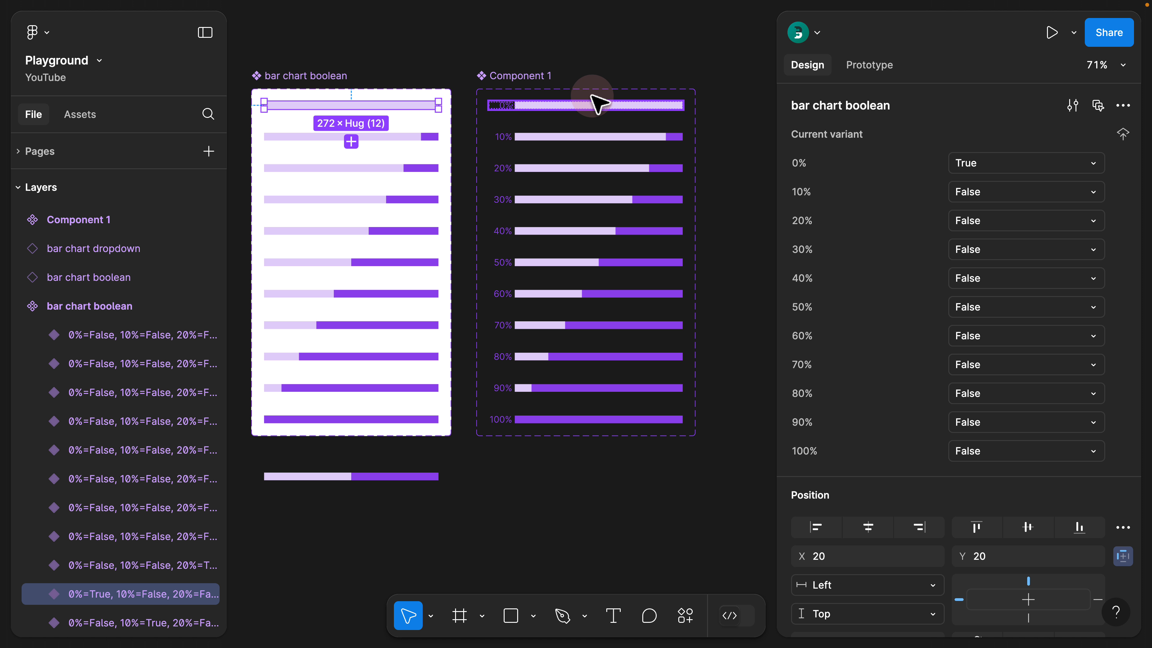
{"action": "left_click", "coordinate": [592, 104]}
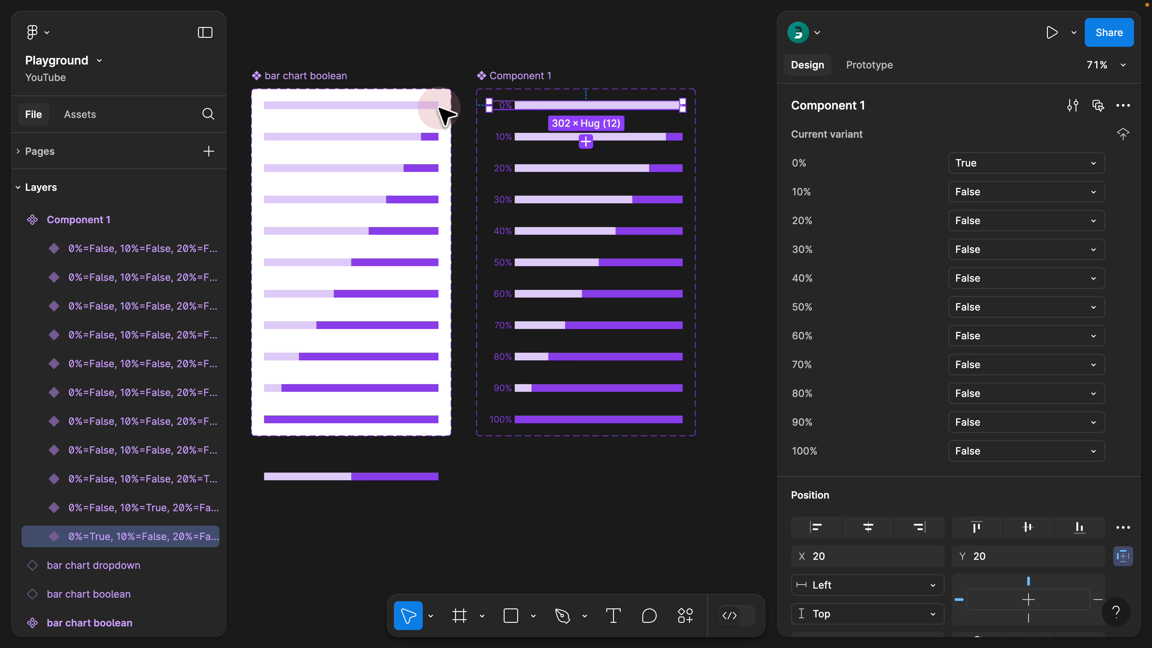
{"action": "left_click", "coordinate": [544, 55]}
Rename the Component 1 set as bar chart with percentage
{"action": "double_click", "coordinate": [515, 75]}
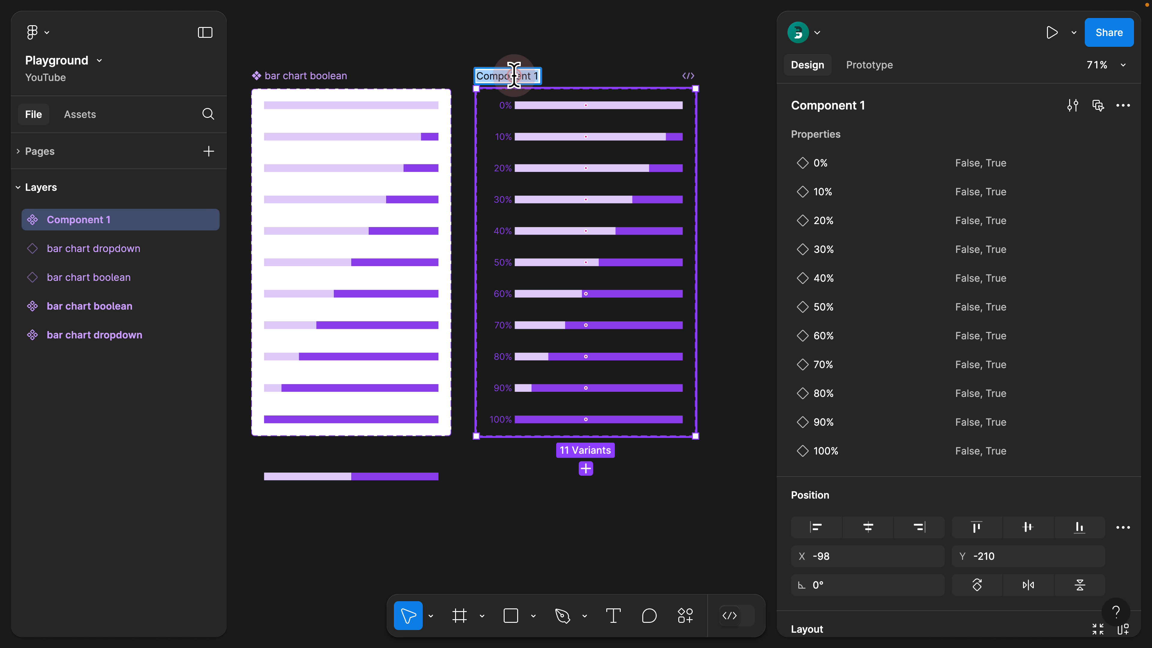
{"action": "type", "text": "bar chart wit"}
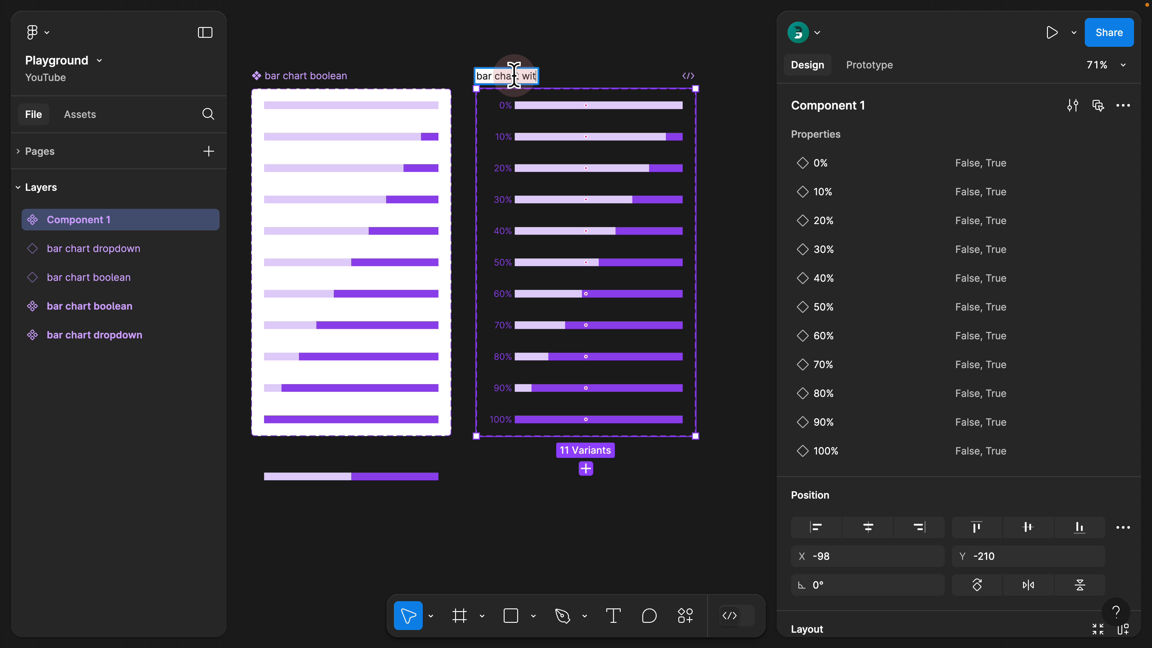
{"action": "type", "text": "h percentage"}
{"action": "key", "text": "Return"}
Add a white FFFFFF fill at 100% to the bar chart with percentage component set
{"action": "scroll", "coordinate": [959, 301], "scroll_direction": "down", "scroll_amount": 8}
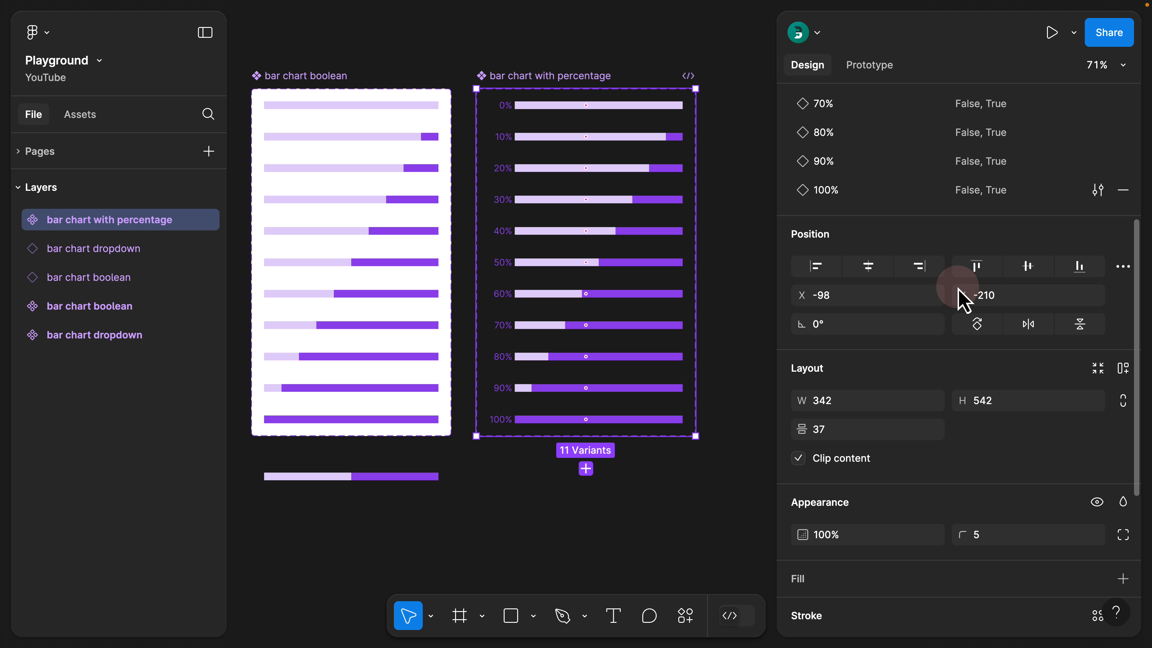
{"action": "left_click", "coordinate": [1123, 477]}
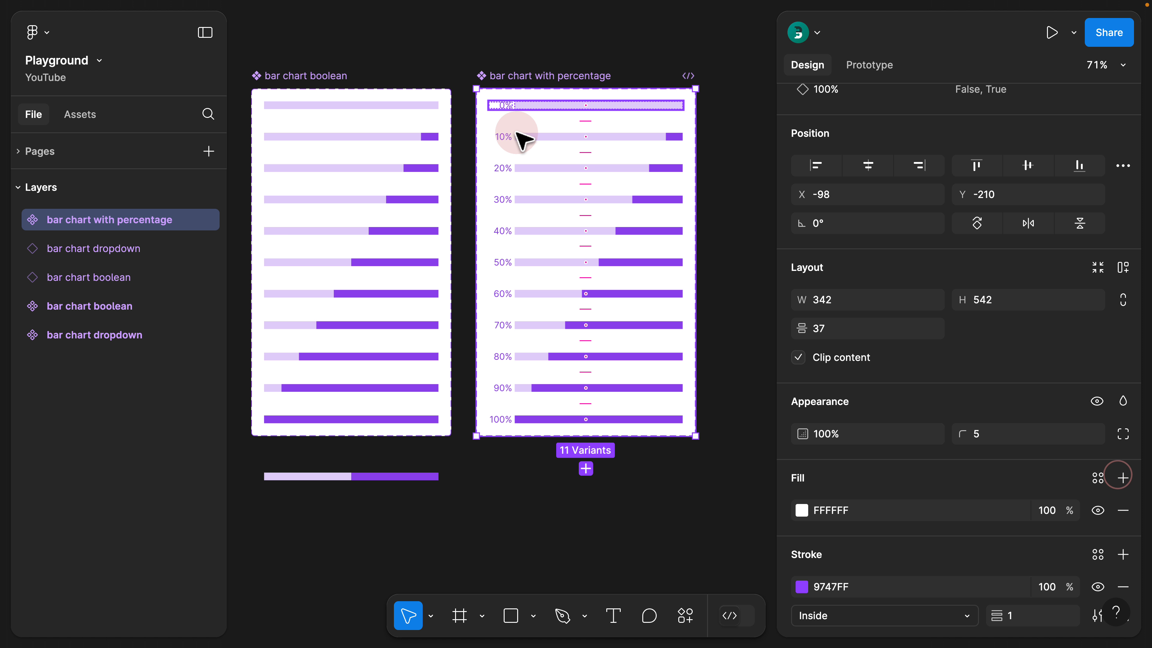
{"action": "left_click", "coordinate": [507, 61]}
{"action": "left_click_drag", "start_coordinate": [553, 73], "coordinate": [537, 23]}
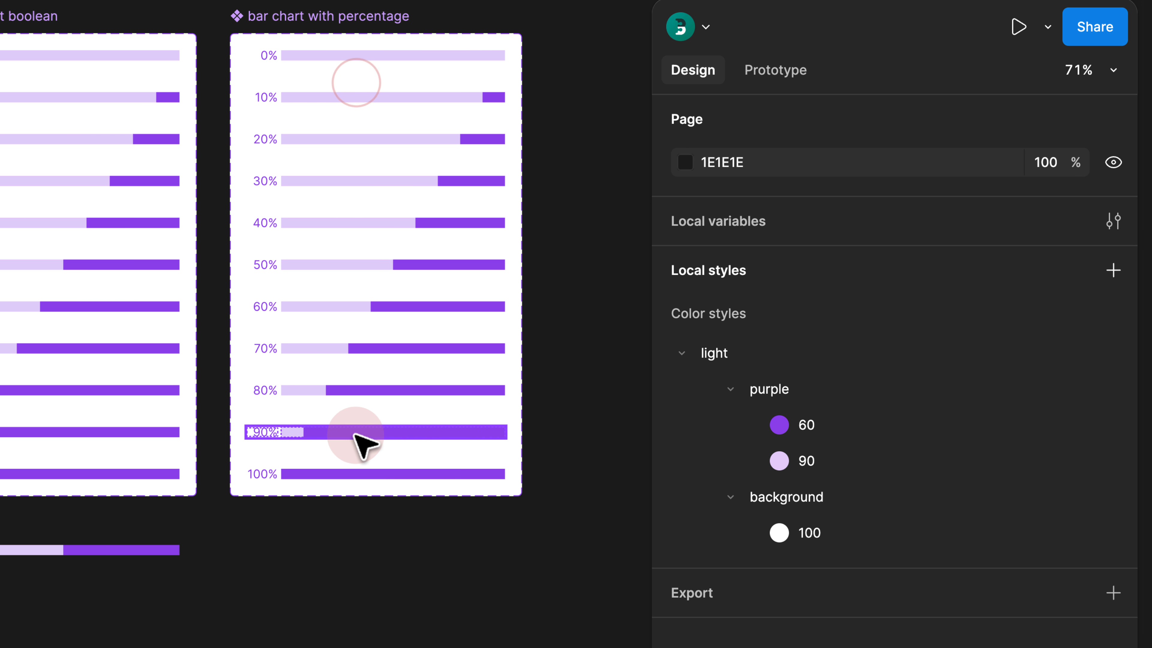
Place an instance of the 100% variant directly below the bar chart with percentage component set and select it
{"action": "left_click_drag", "start_coordinate": [549, 366], "coordinate": [550, 419], "text": "alt"}
{"action": "left_click_drag", "start_coordinate": [352, 538], "coordinate": [217, 552]}
{"action": "scroll", "coordinate": [334, 592], "scroll_direction": "up", "scroll_amount": 6}
{"action": "left_click", "coordinate": [330, 568]}
{"action": "left_click", "coordinate": [253, 487]}
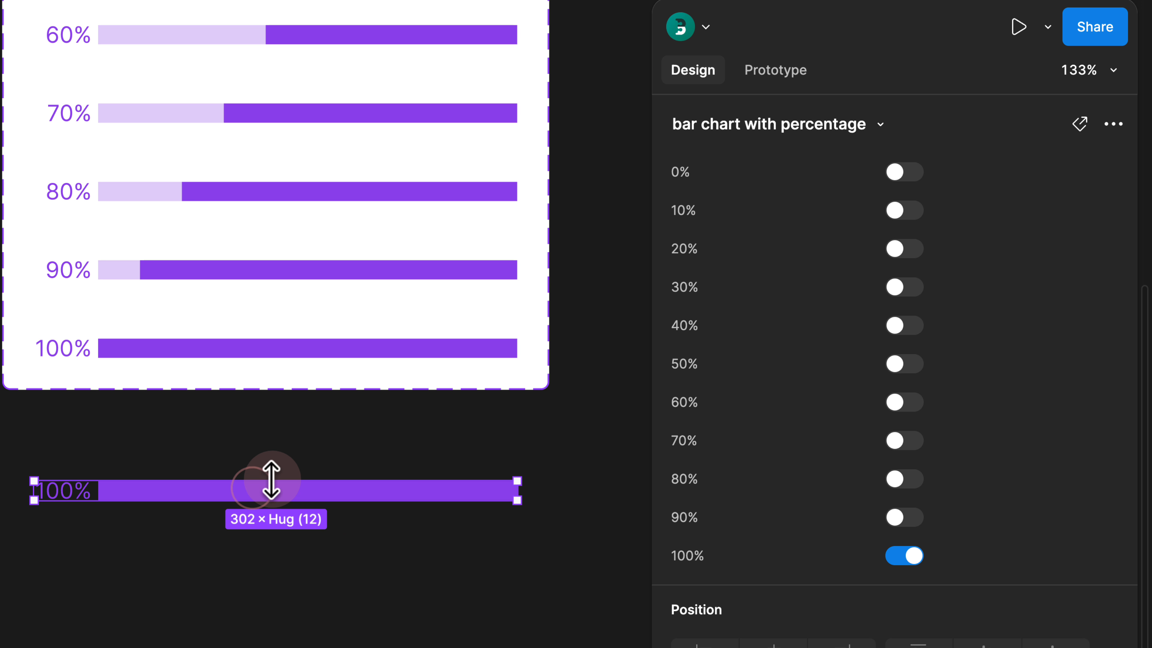
Switch the new bar chart with percentage instance to its 60% variant
{"action": "left_click", "coordinate": [900, 403]}
{"action": "left_click", "coordinate": [263, 487]}
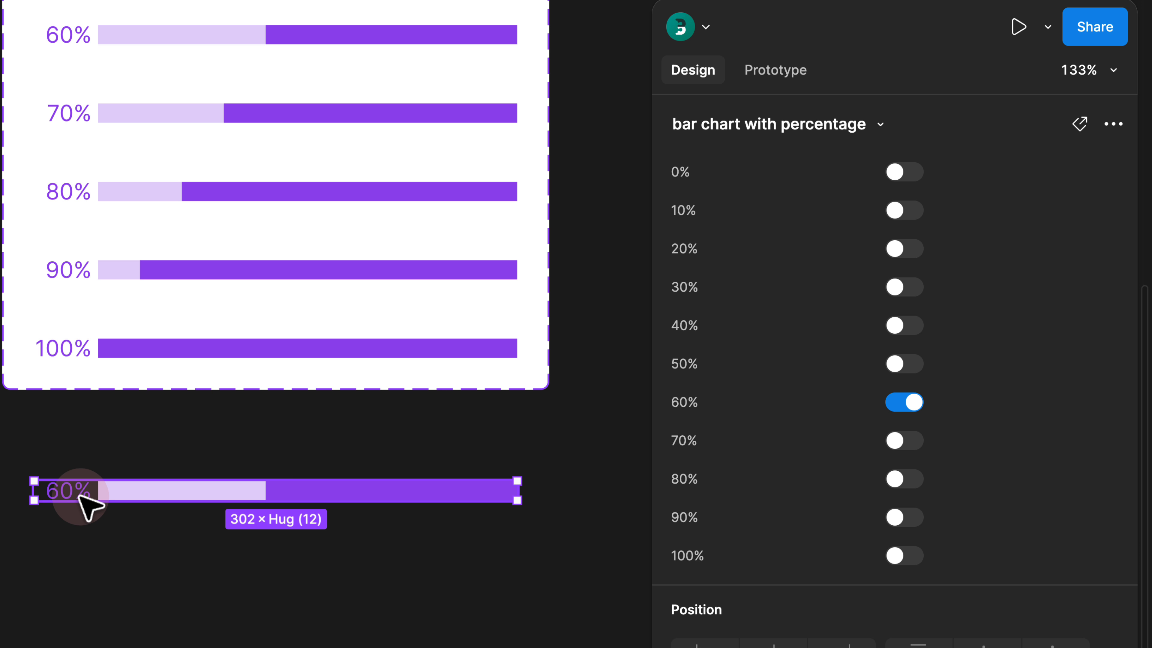
{"action": "left_click", "coordinate": [92, 537]}
Swap the bar chart boolean instance in the progress frame for the bar chart with percentage component
{"action": "scroll", "coordinate": [92, 536], "scroll_direction": "down", "scroll_amount": 5}
{"action": "left_click_drag", "start_coordinate": [18, 481], "coordinate": [338, 478]}
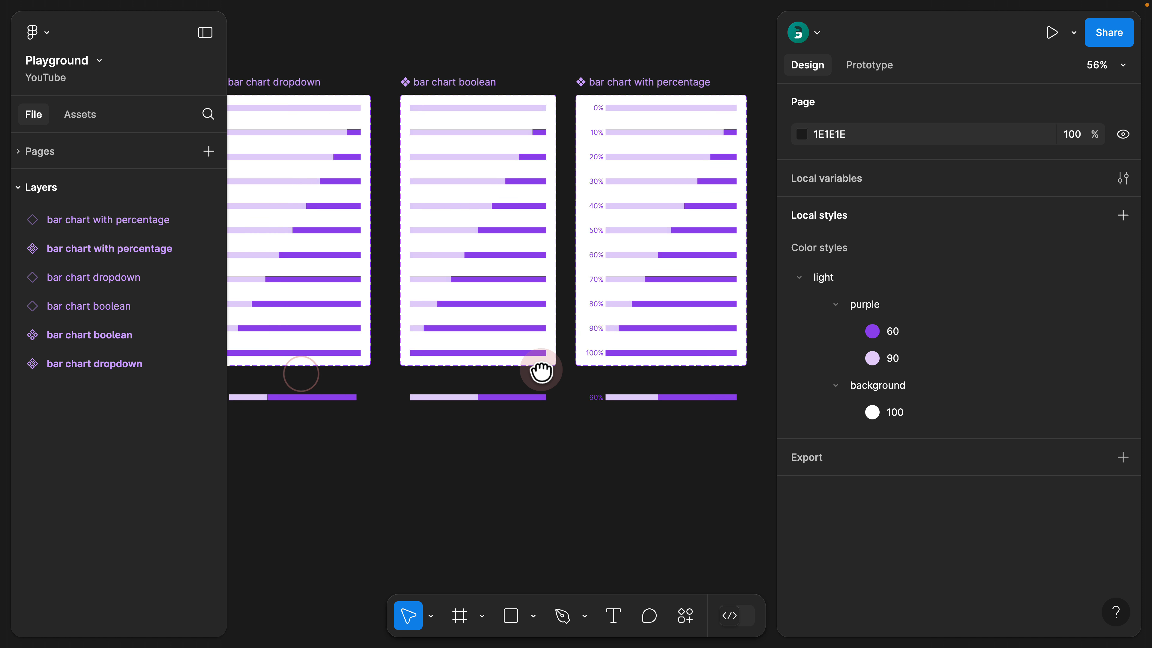
{"action": "left_click_drag", "start_coordinate": [542, 370], "coordinate": [535, 370]}
{"action": "scroll", "coordinate": [541, 370], "scroll_direction": "down", "scroll_amount": 1}
{"action": "left_click_drag", "start_coordinate": [342, 94], "coordinate": [368, 90]}
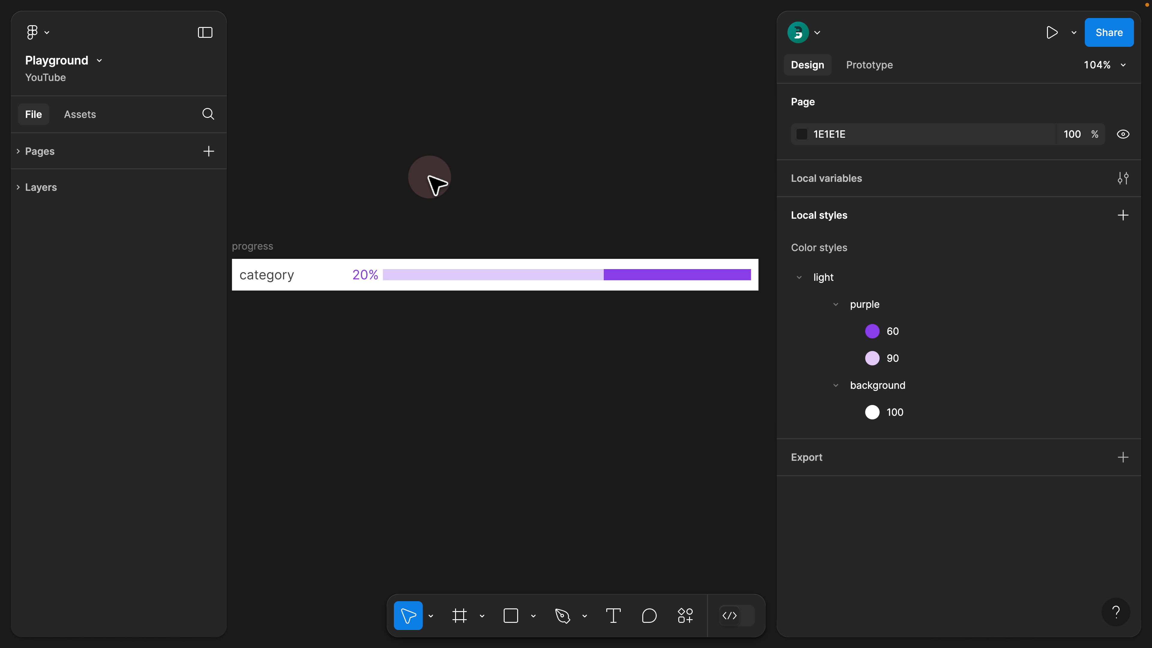
{"action": "left_click", "coordinate": [373, 275]}
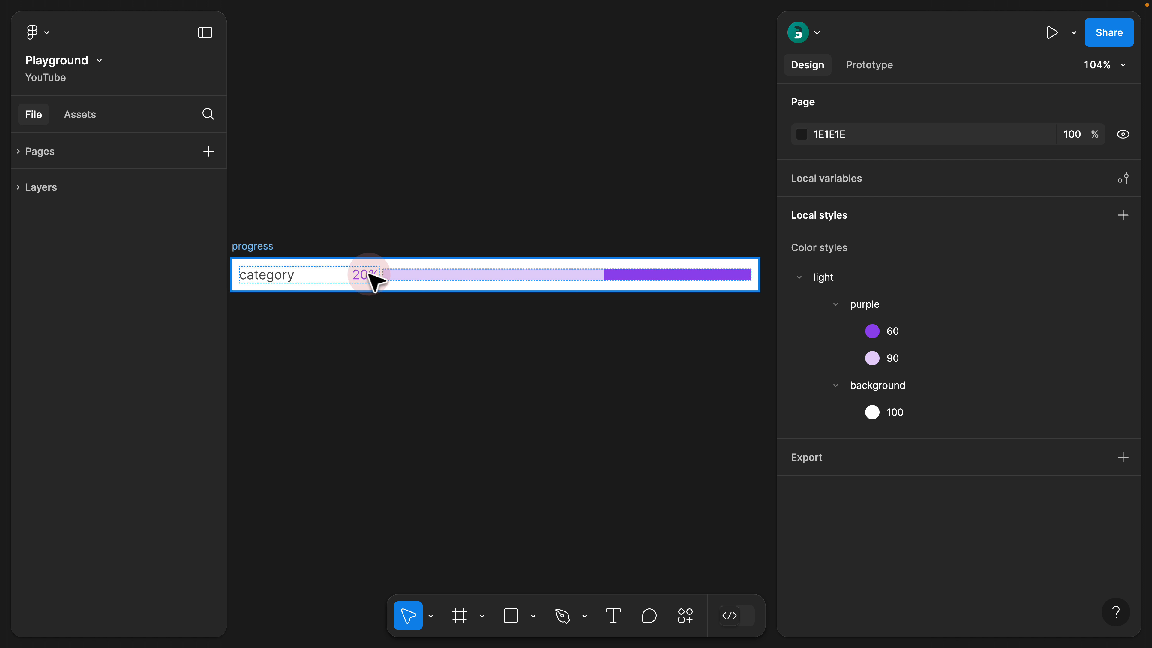
{"action": "left_click", "coordinate": [385, 275]}
{"action": "left_click", "coordinate": [415, 275]}
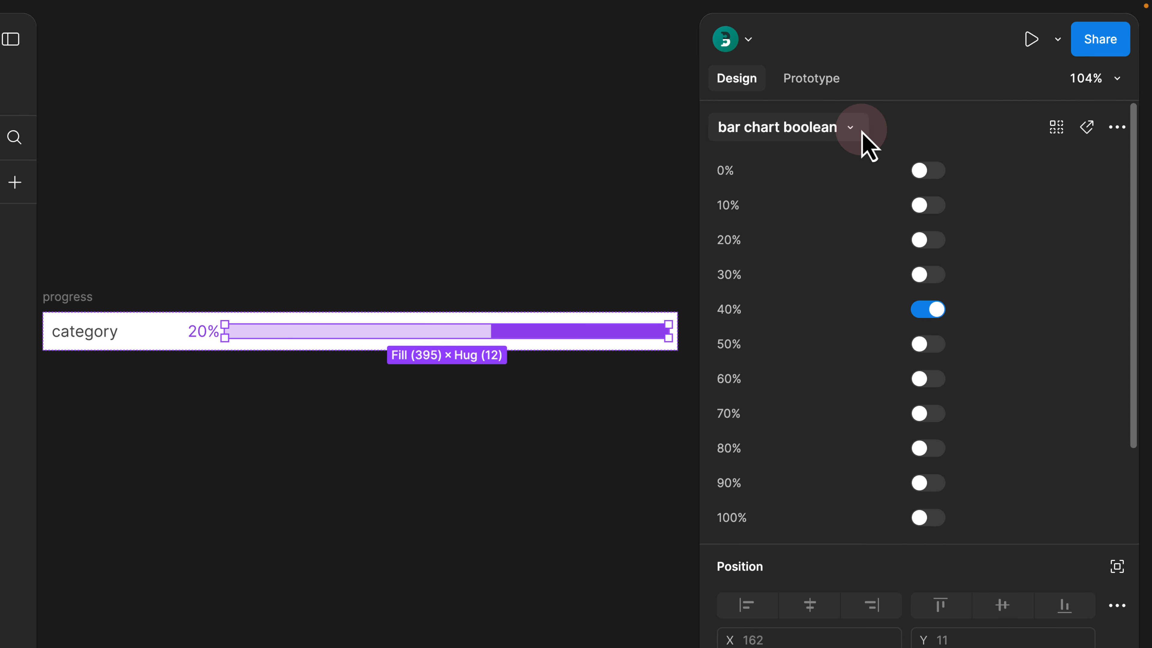
{"action": "left_click", "coordinate": [901, 105]}
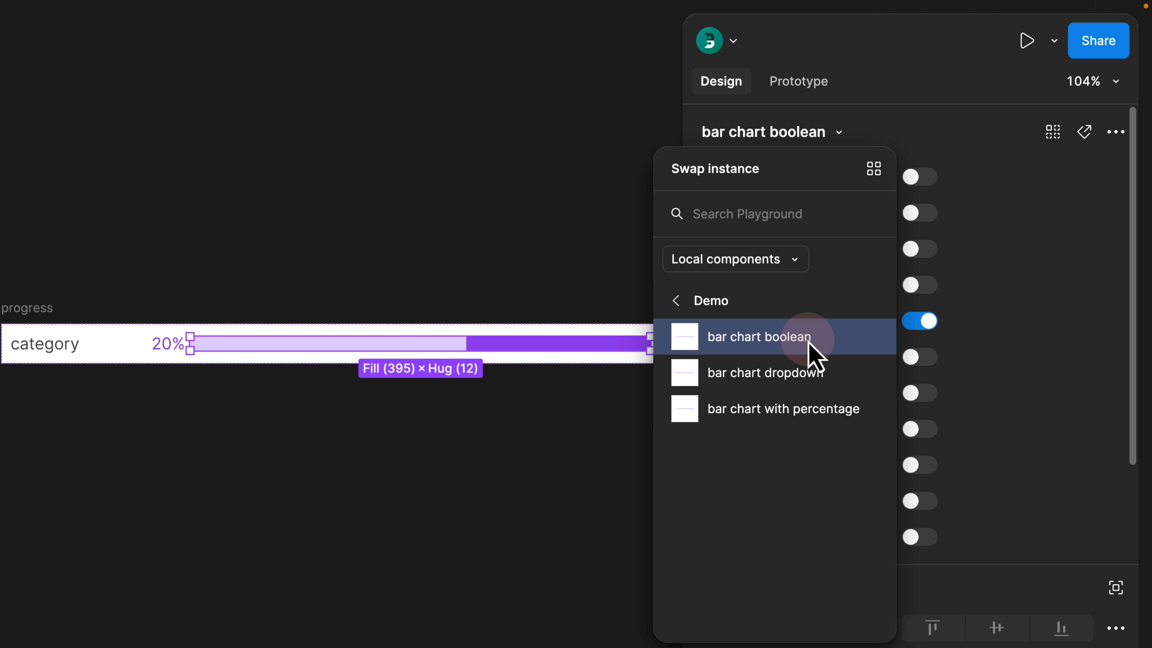
{"action": "left_click", "coordinate": [800, 409]}
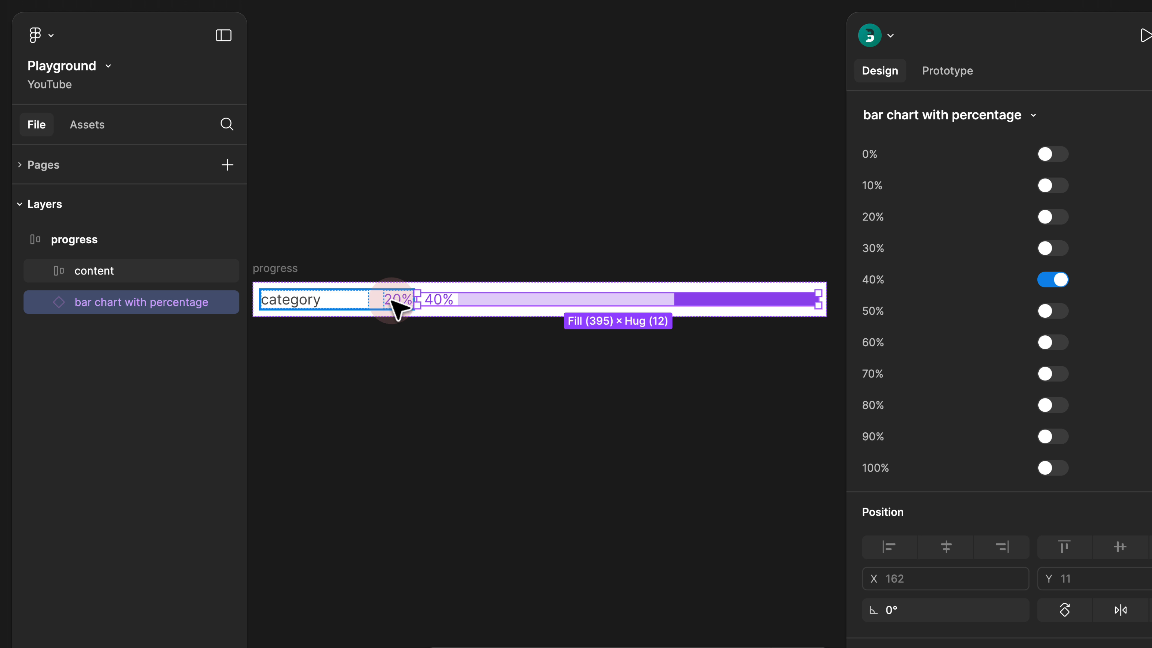
Delete the separate 20% text layer from the content frame inside the progress frame
{"action": "left_click", "coordinate": [80, 271]}
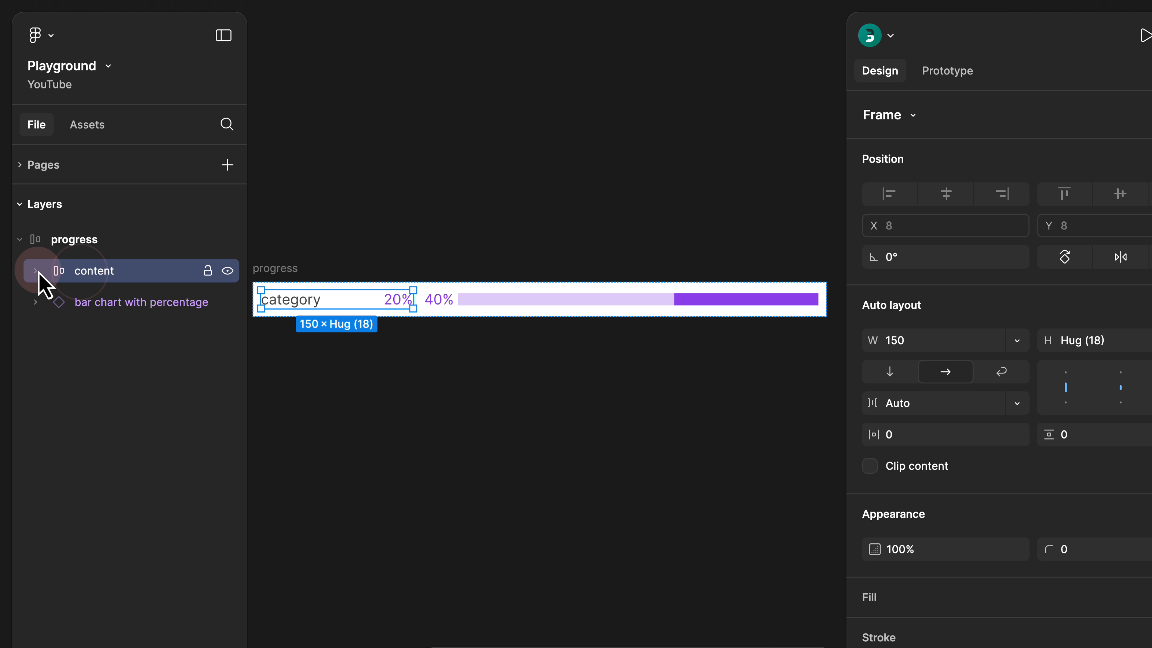
{"action": "left_click", "coordinate": [36, 271]}
{"action": "left_click", "coordinate": [113, 332]}
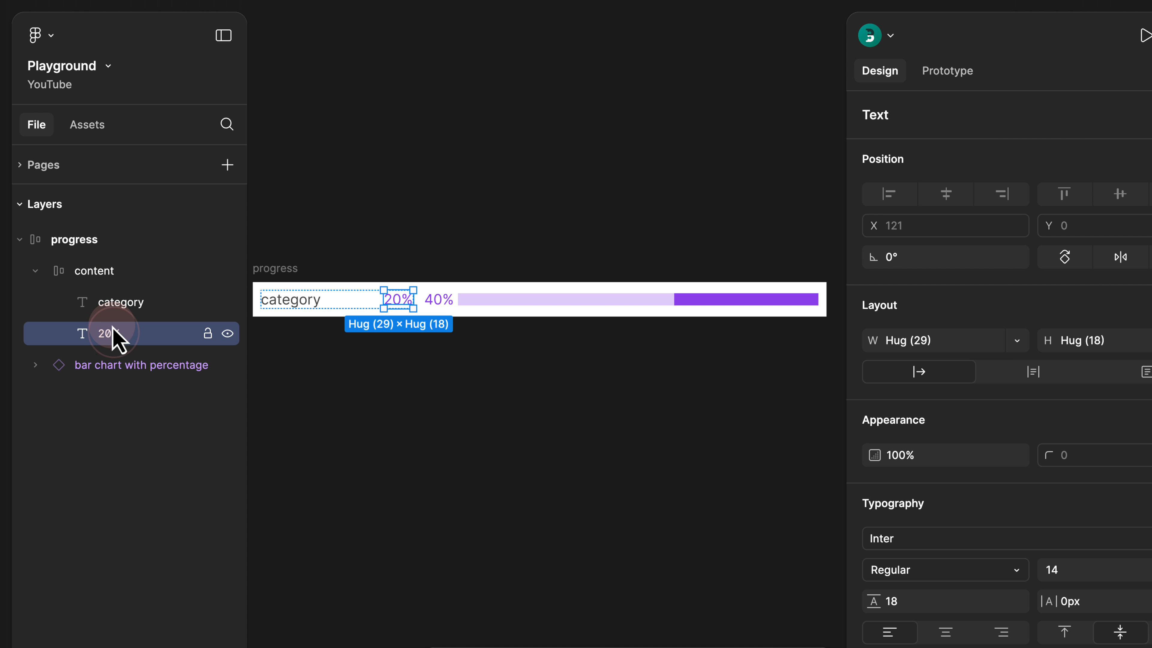
{"action": "key", "text": "Delete"}
Set the gap between items in the content frame's auto layout to 0
{"action": "left_click", "coordinate": [104, 271]}
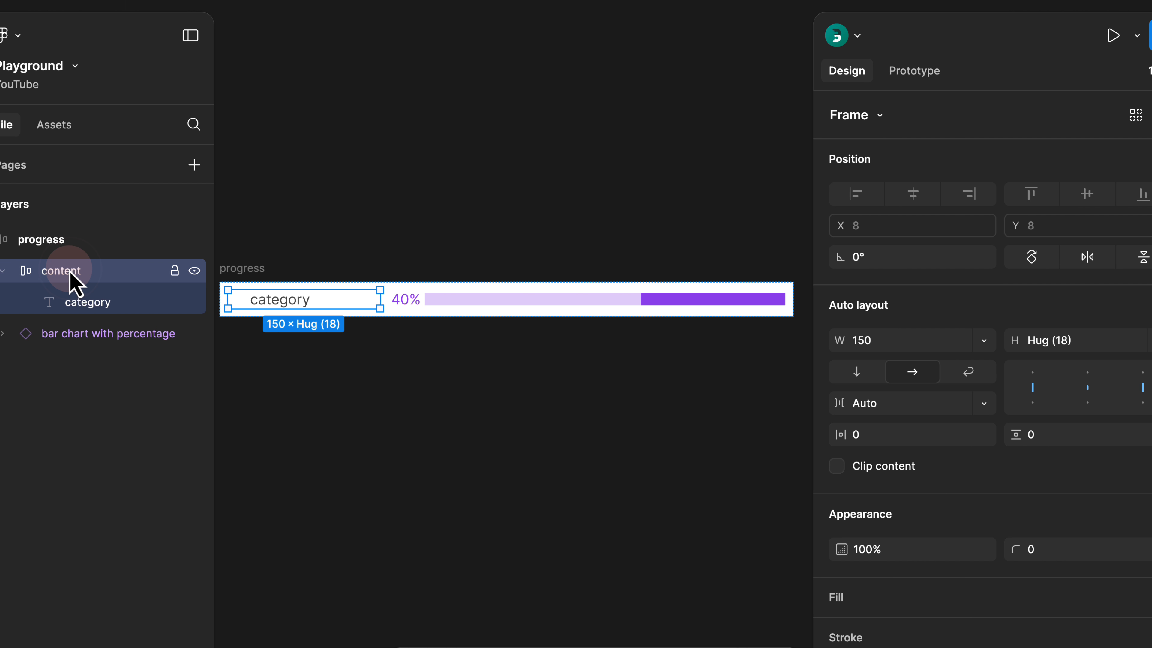
{"action": "left_click", "coordinate": [1013, 404]}
{"action": "left_click", "coordinate": [839, 381]}
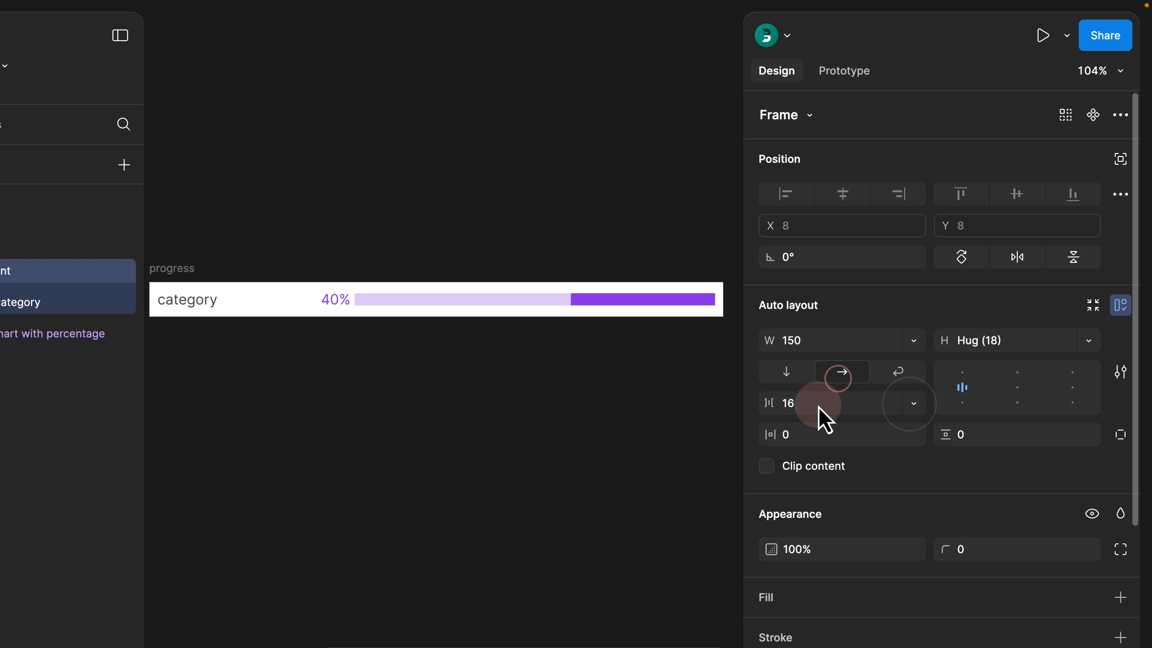
{"action": "left_click", "coordinate": [819, 404]}
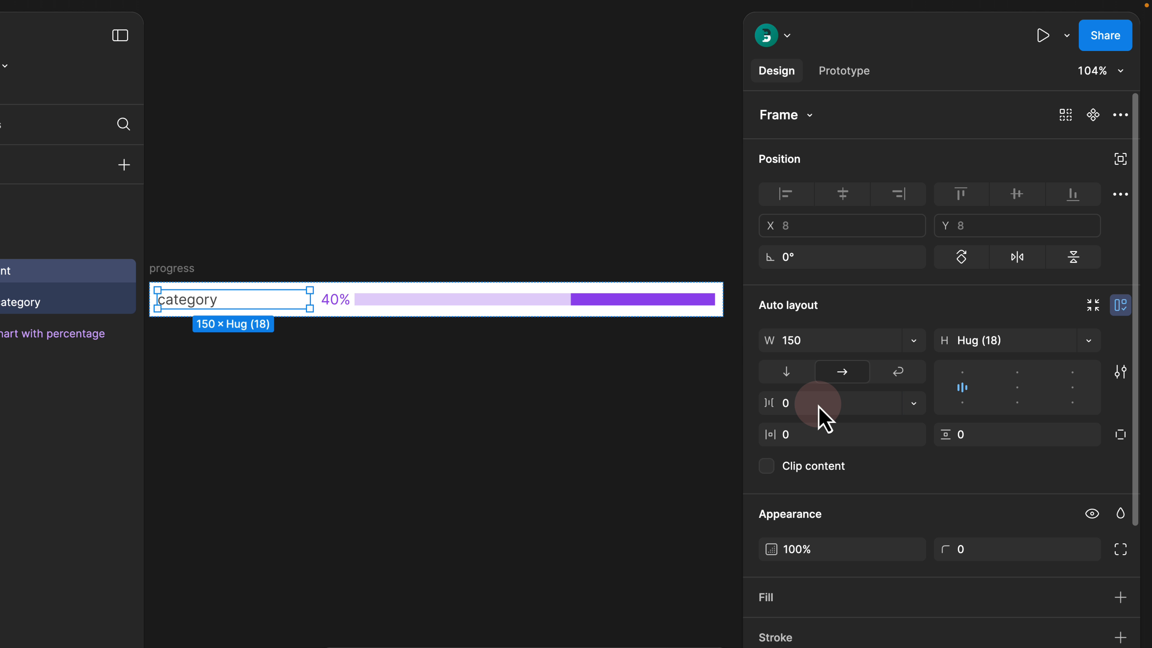
Set the category text layer's width to fill its content frame, and clear the selection
{"action": "left_click", "coordinate": [23, 302]}
{"action": "left_click", "coordinate": [129, 303]}
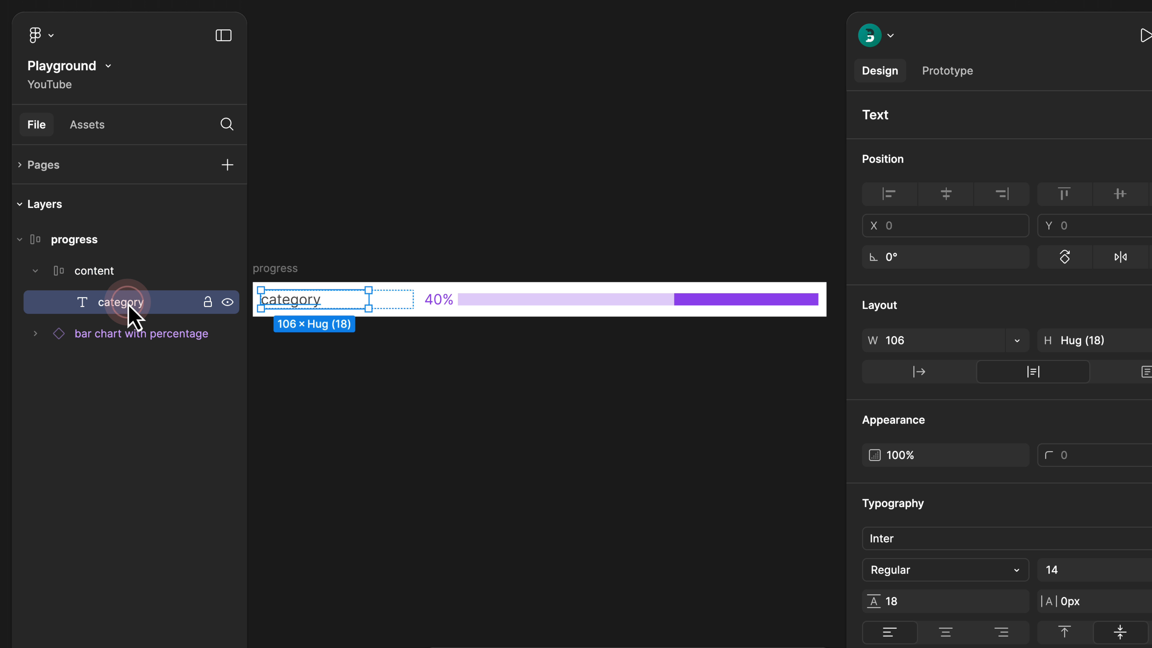
{"action": "left_click", "coordinate": [1015, 341]}
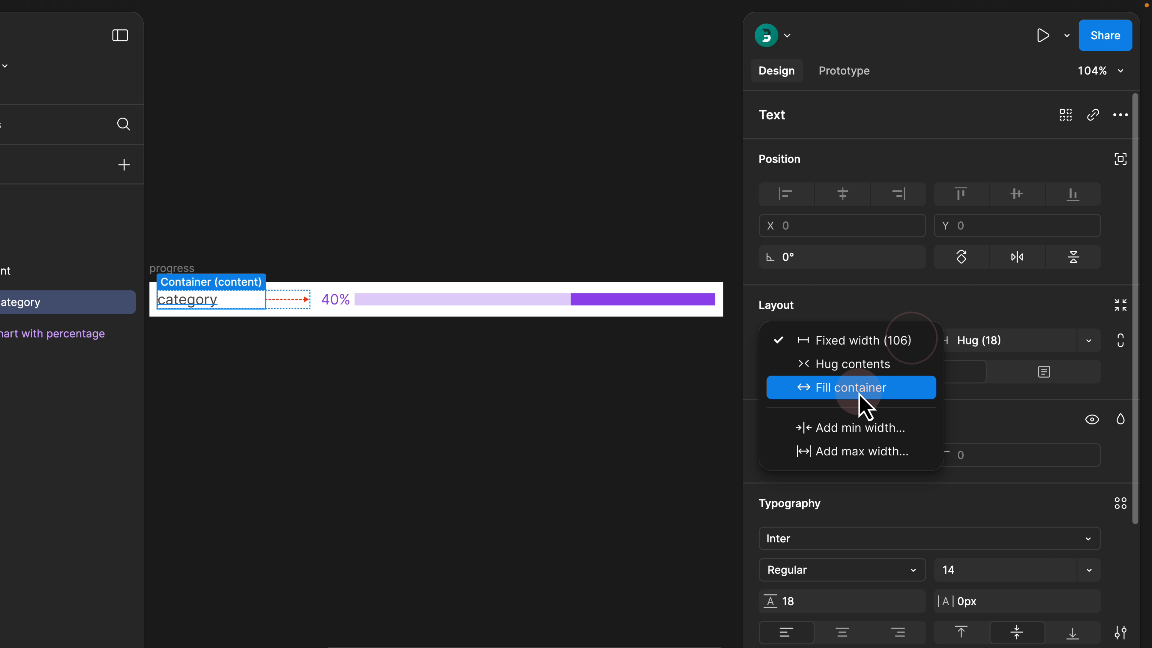
{"action": "left_click", "coordinate": [961, 391]}
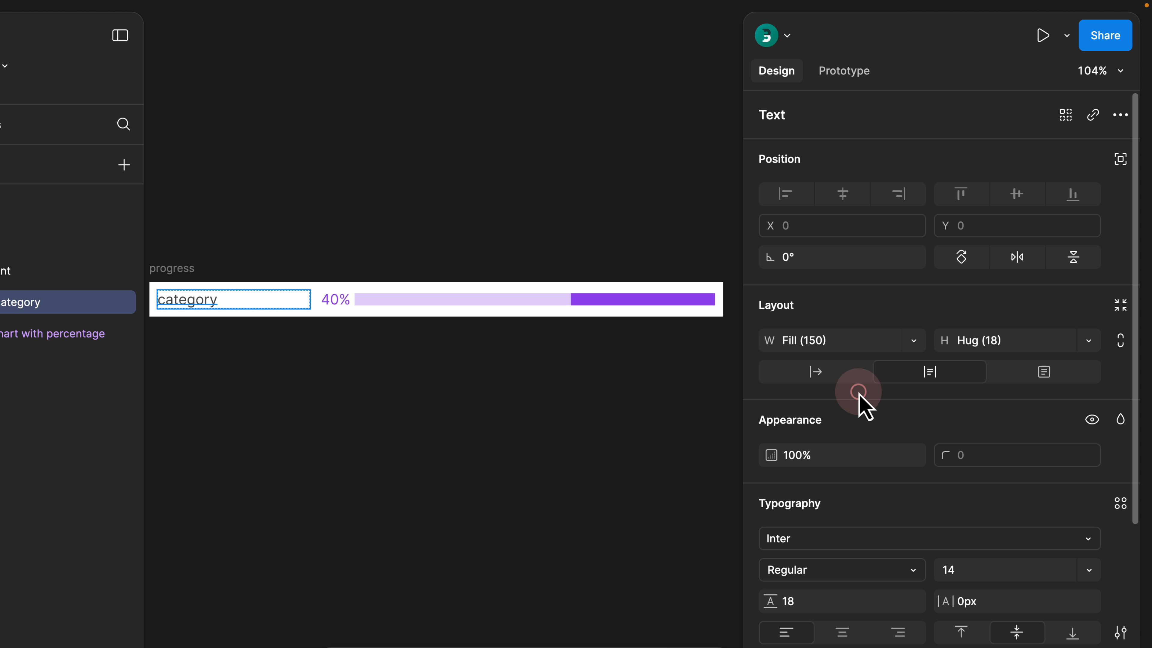
{"action": "left_click", "coordinate": [341, 308]}
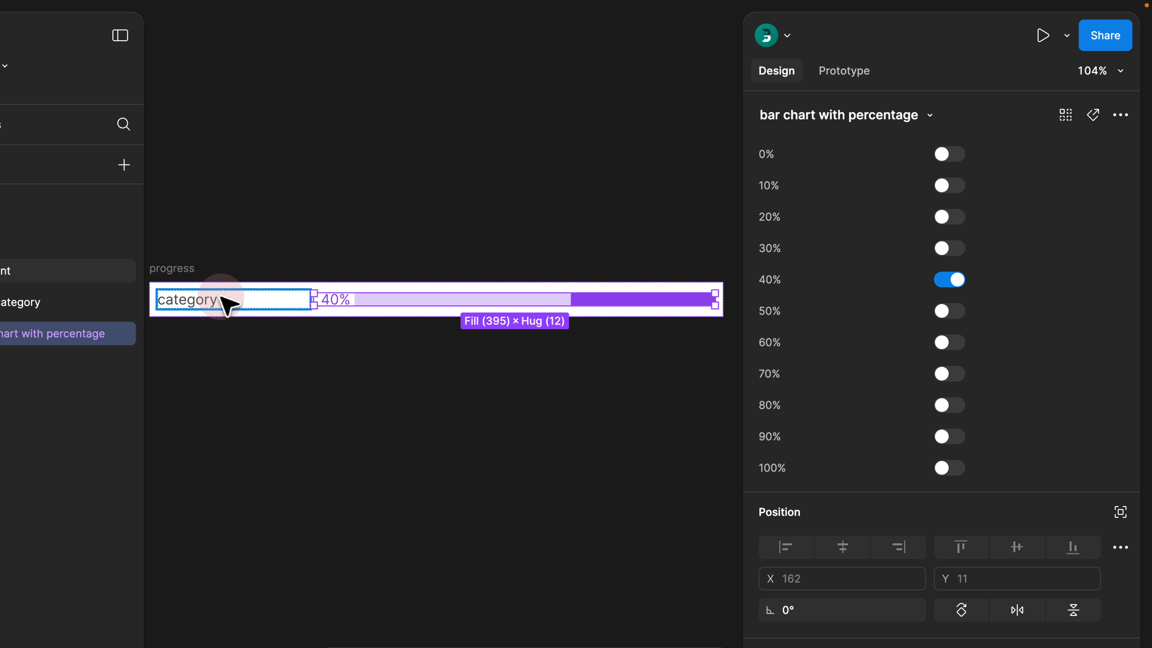
{"action": "left_click", "coordinate": [241, 228]}
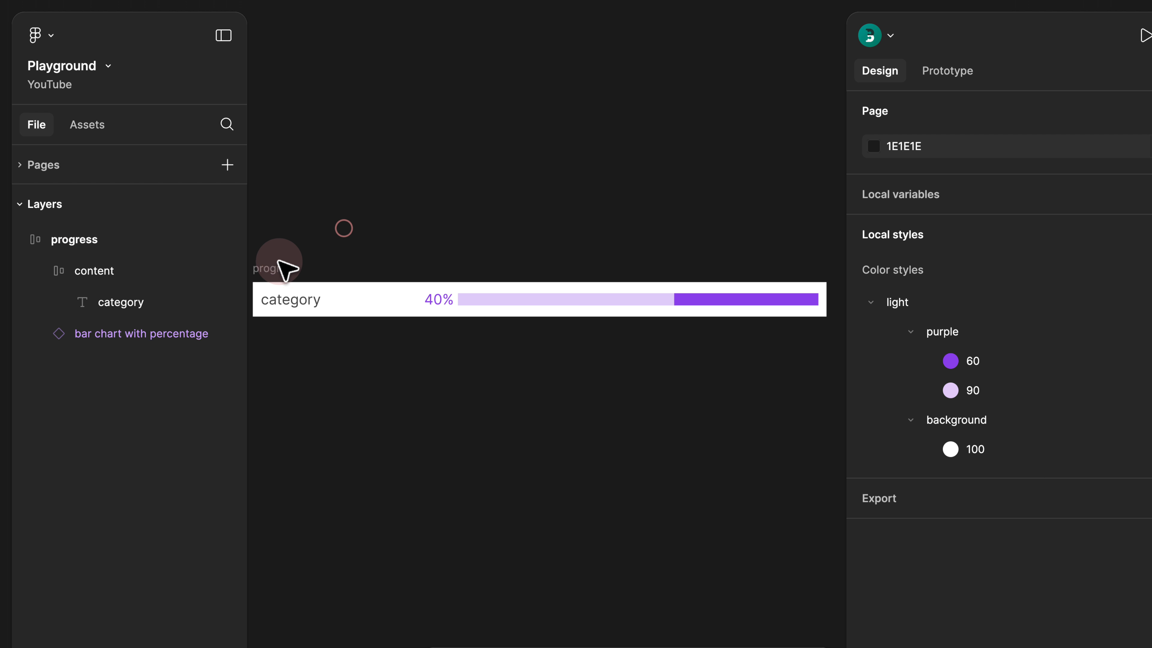
Narrow the whole progress frame to a width of 557
{"action": "scroll", "coordinate": [286, 270], "scroll_direction": "down", "scroll_amount": 3}
{"action": "left_click", "coordinate": [280, 264]}
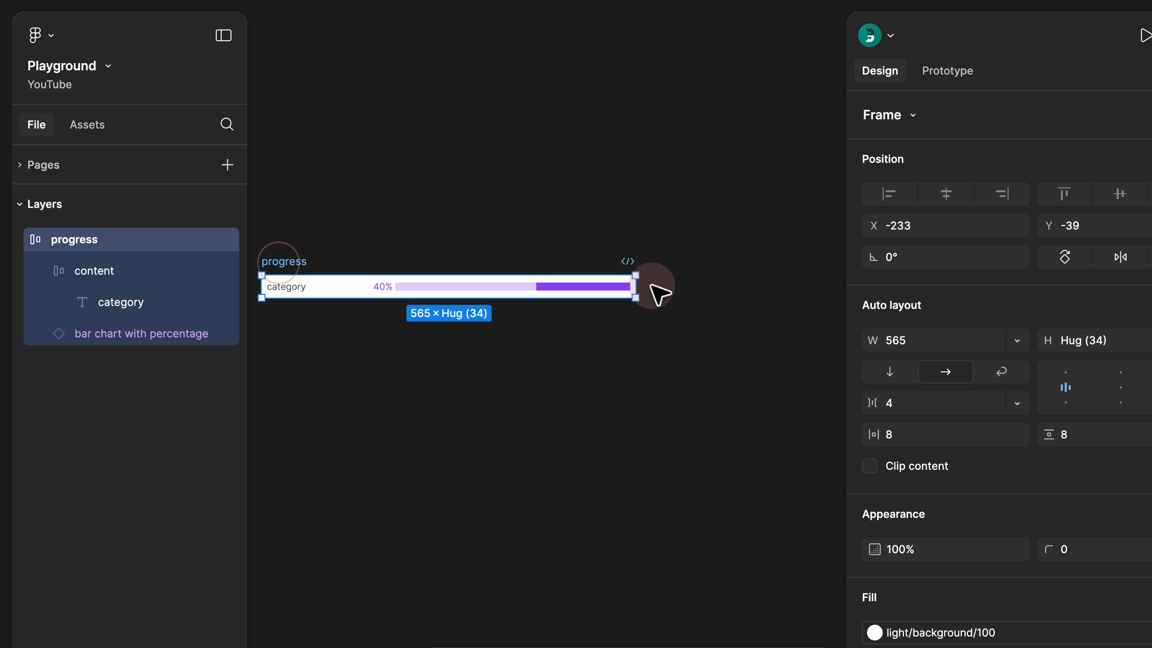
{"action": "mouse_move", "coordinate": [652, 285]}
{"action": "left_mouse_down"}
{"action": "mouse_move", "coordinate": [641, 285]}
{"action": "mouse_move", "coordinate": [719, 285]}
{"action": "mouse_move", "coordinate": [566, 286]}
{"action": "mouse_move", "coordinate": [630, 285]}
{"action": "left_mouse_up"}
{"action": "scroll", "coordinate": [279, 305], "scroll_direction": "up", "scroll_amount": 3}
{"action": "left_click_drag", "start_coordinate": [281, 305], "coordinate": [368, 300]}
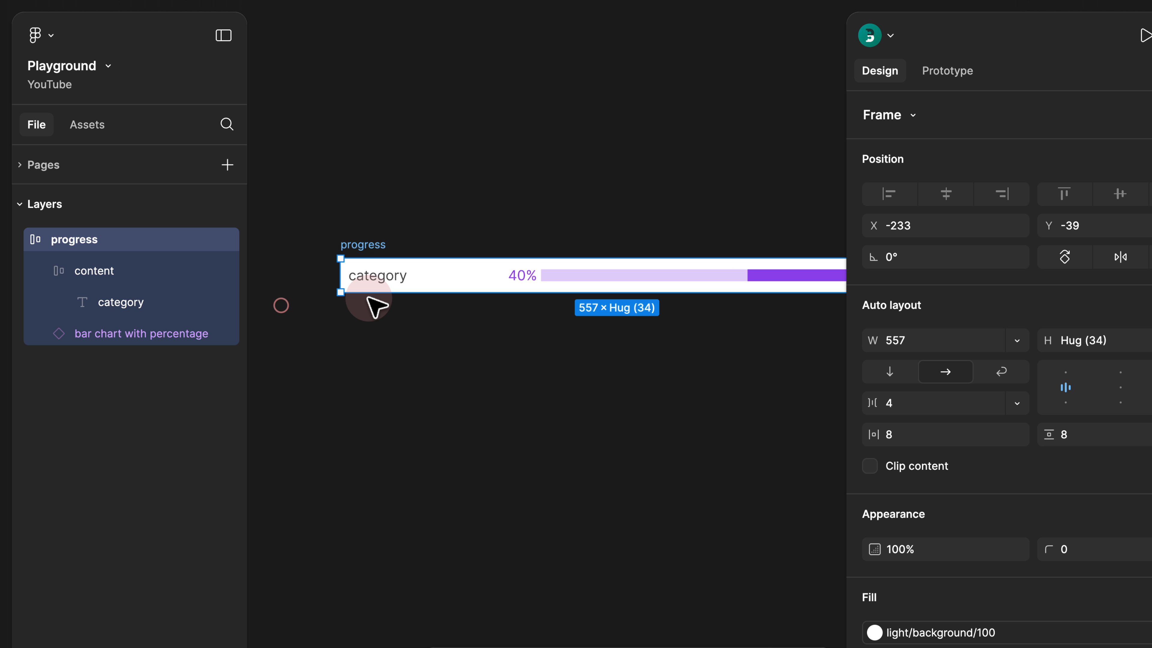
Test how the category text wraps by appending "sd sa sad sad sda sad sa", and remove the added text
{"action": "double_click", "coordinate": [422, 275]}
{"action": "left_click", "coordinate": [421, 275]}
{"action": "double_click", "coordinate": [399, 275]}
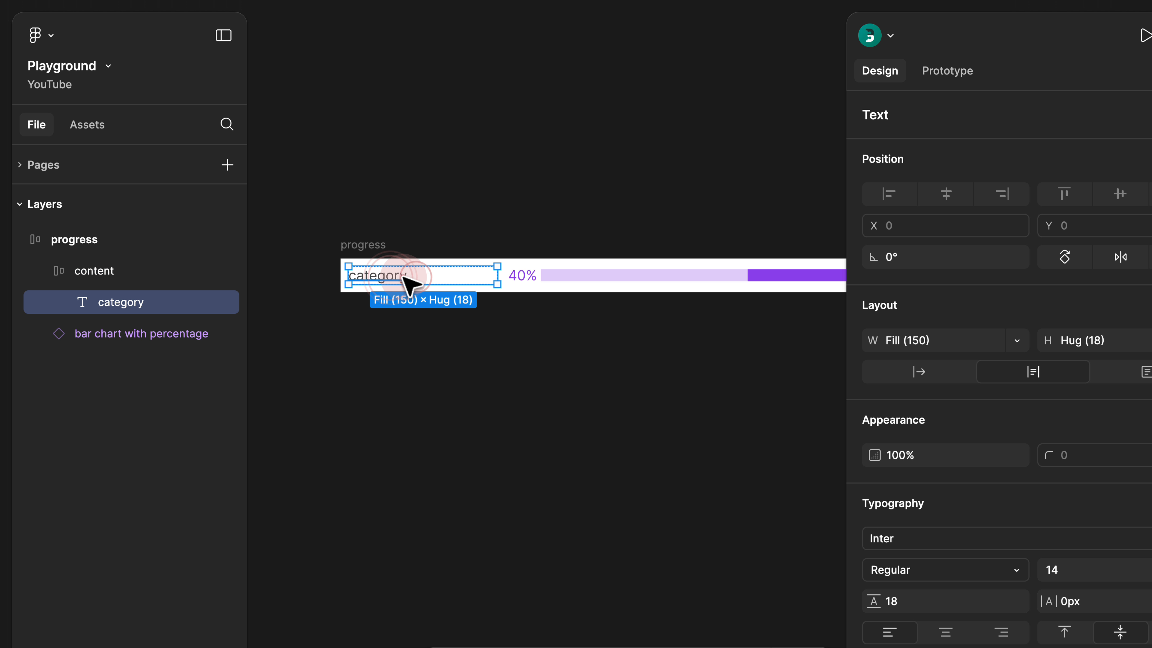
{"action": "left_click", "coordinate": [404, 275]}
{"action": "double_click", "coordinate": [410, 281]}
{"action": "type", "text": "sd sa sad sad sda sad sa"}
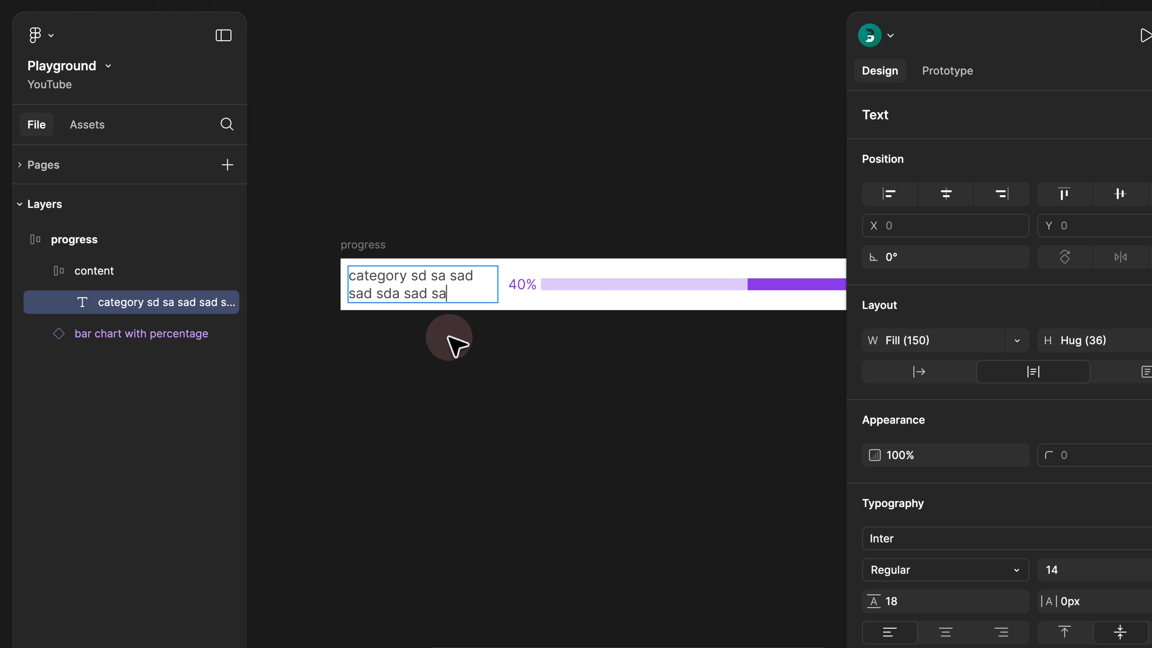
{"action": "left_click", "coordinate": [407, 275], "text": "shift"}
{"action": "key", "text": "BackSpace"}
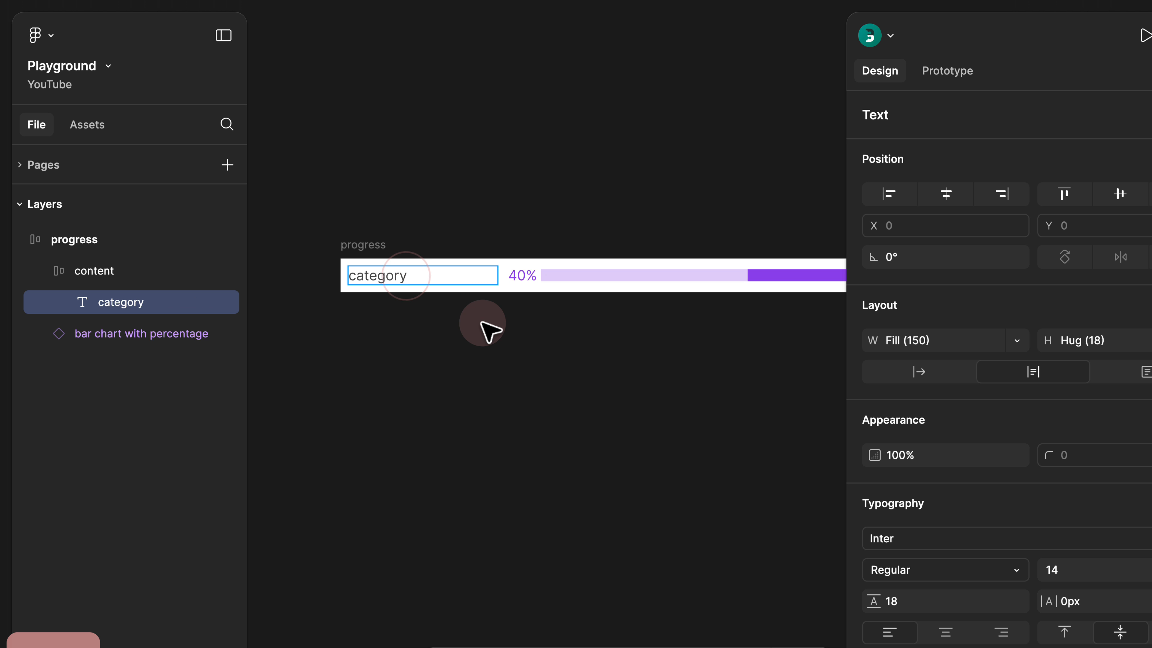
{"action": "left_click", "coordinate": [483, 323]}
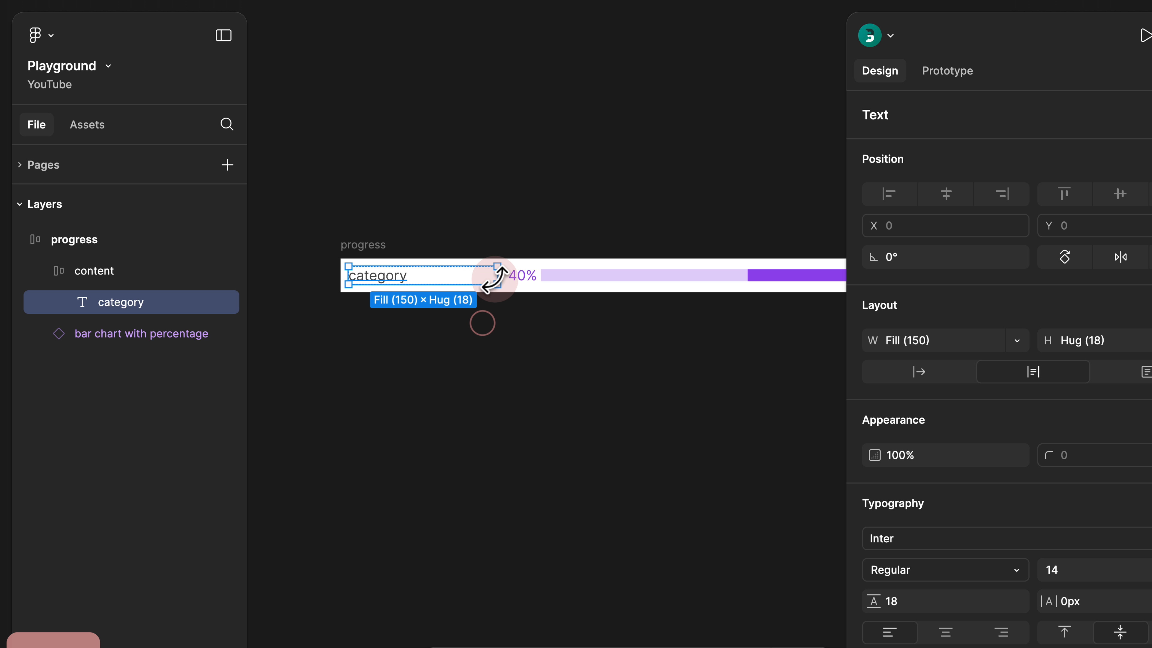
Reduce the content frame's width to 90
{"action": "left_click", "coordinate": [108, 277]}
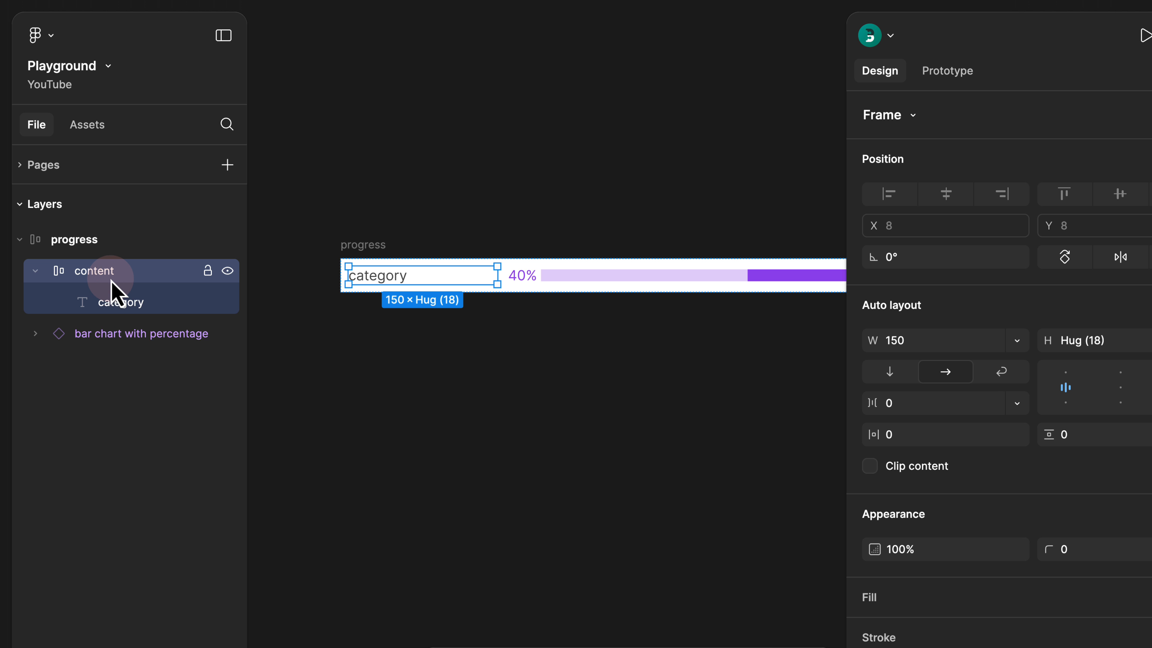
{"action": "left_click_drag", "start_coordinate": [875, 341], "coordinate": [743, 342]}
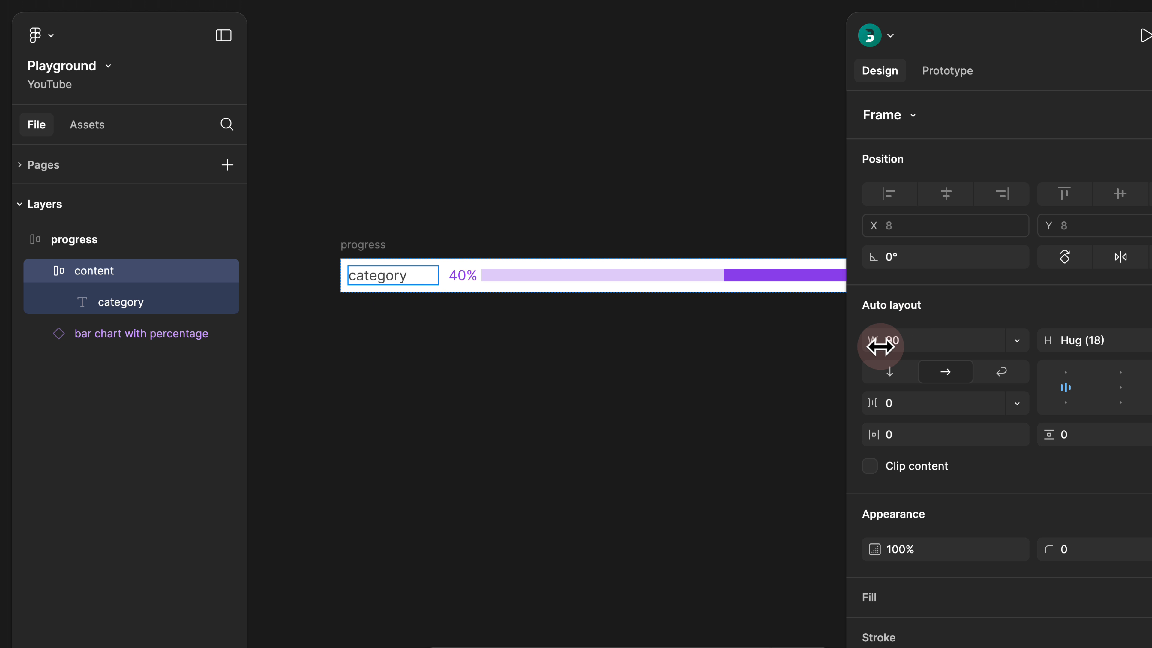
{"action": "left_click", "coordinate": [793, 325]}
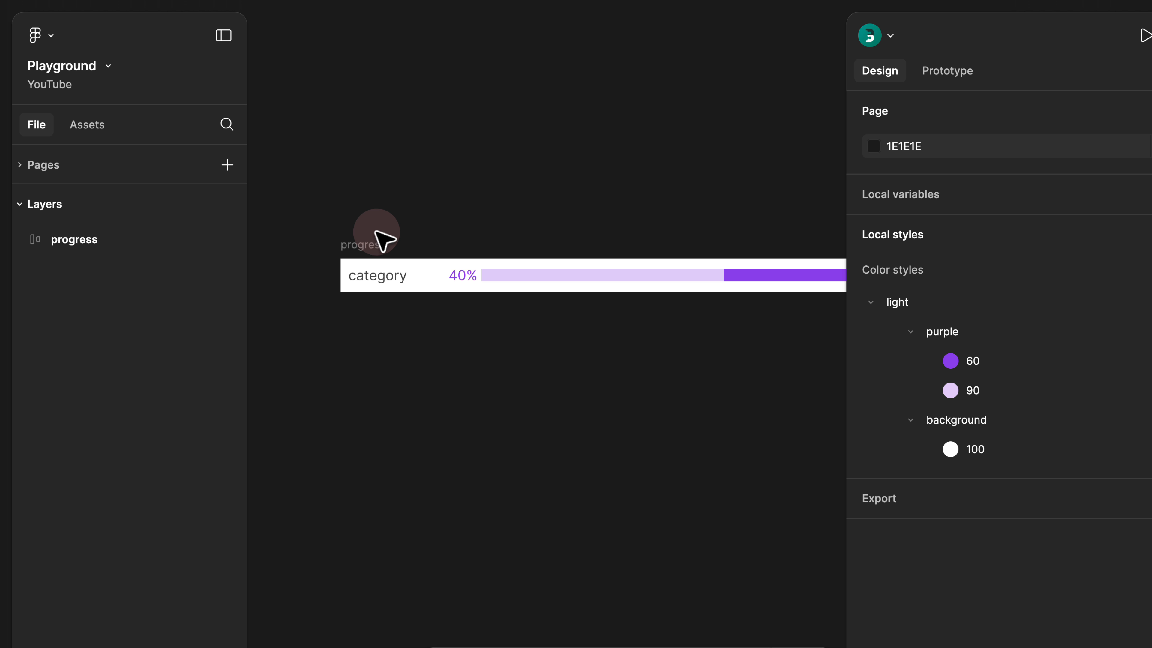
Move the progress frame to the Components page, beside the bar chart with percentage set at about X 345, Y -210
{"action": "left_click", "coordinate": [377, 232]}
{"action": "key", "text": "super+x"}
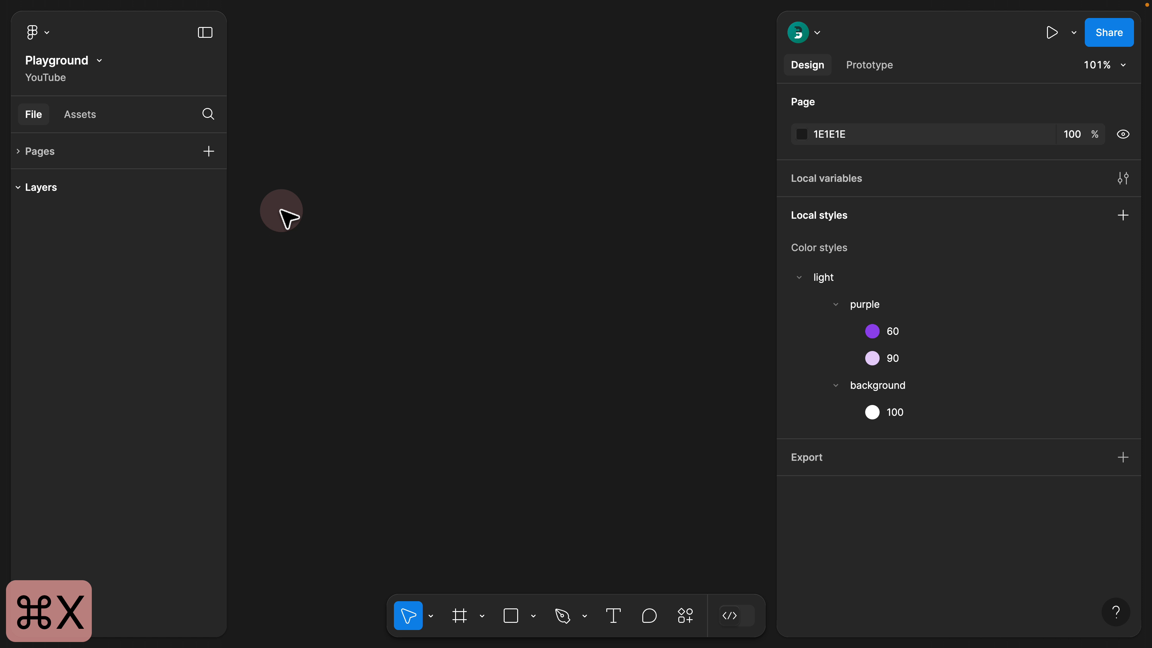
{"action": "left_click", "coordinate": [46, 154]}
{"action": "left_click", "coordinate": [78, 213]}
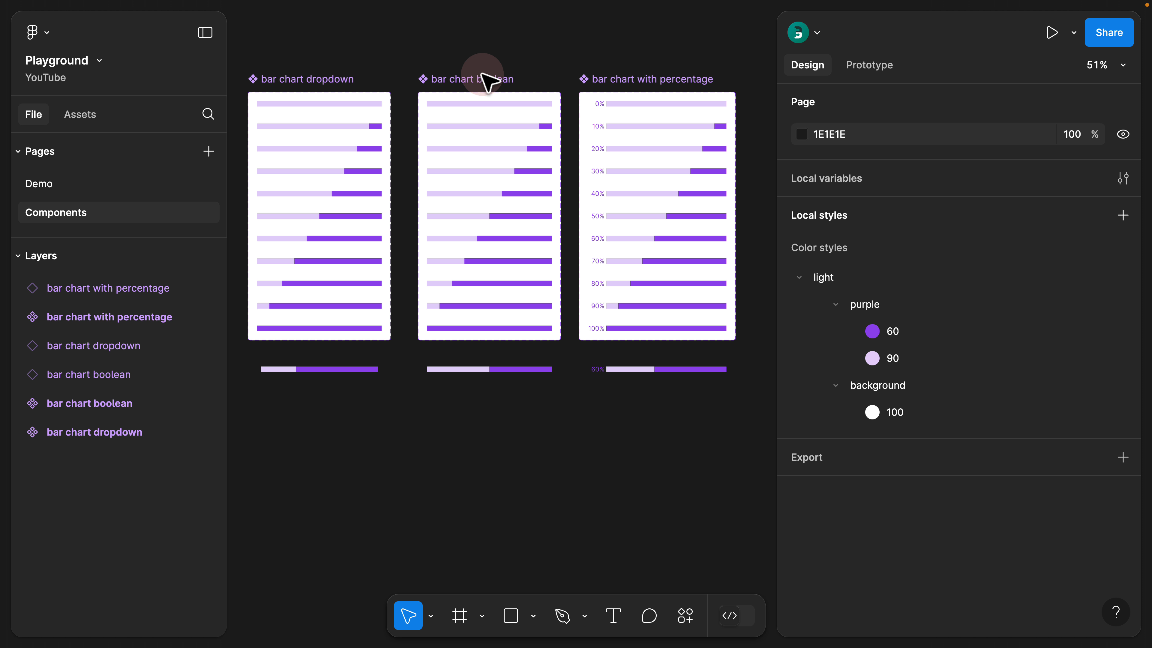
{"action": "left_click_drag", "start_coordinate": [712, 64], "coordinate": [347, 74]}
{"action": "right_click", "coordinate": [479, 109]}
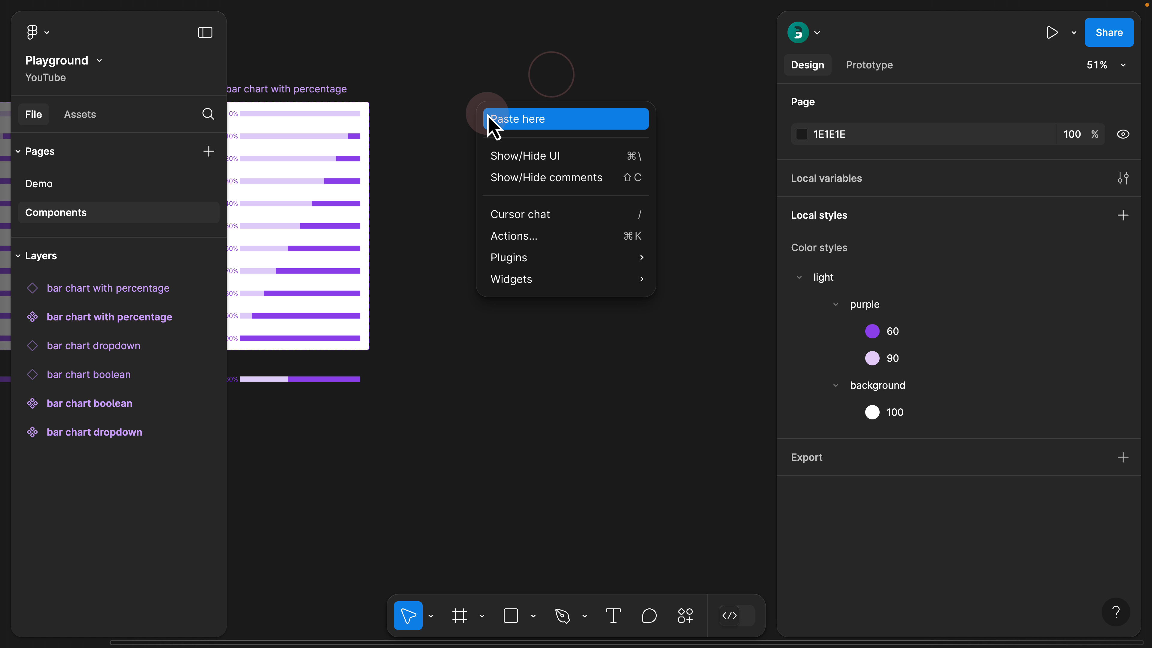
{"action": "left_click", "coordinate": [497, 120]}
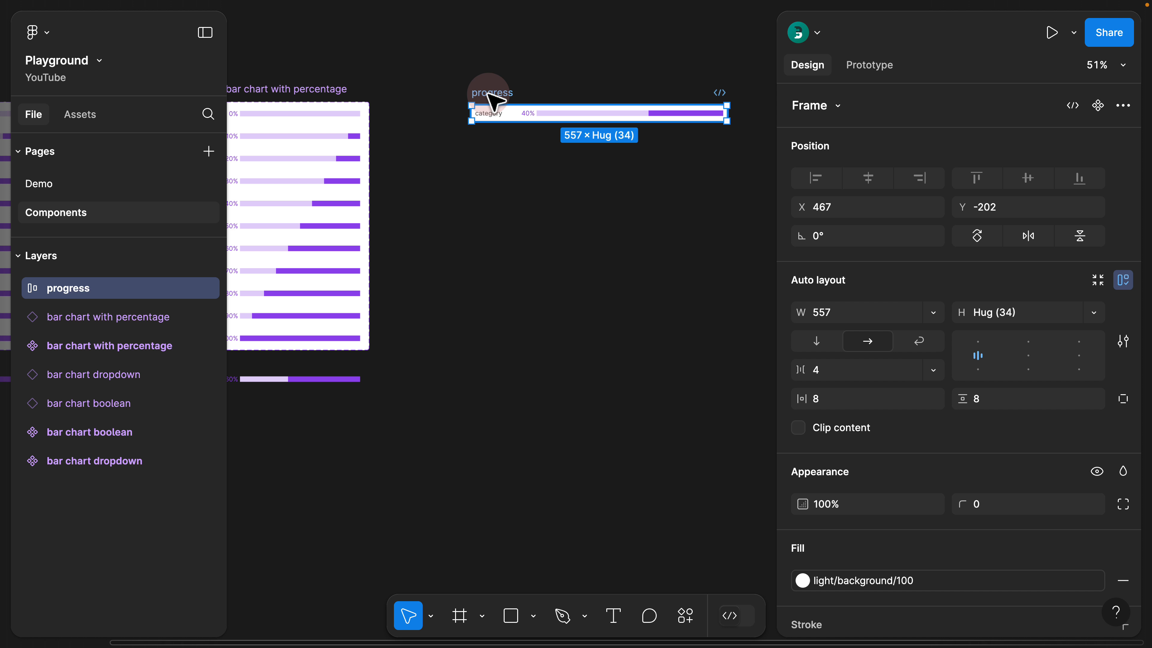
{"action": "left_click_drag", "start_coordinate": [492, 97], "coordinate": [436, 94]}
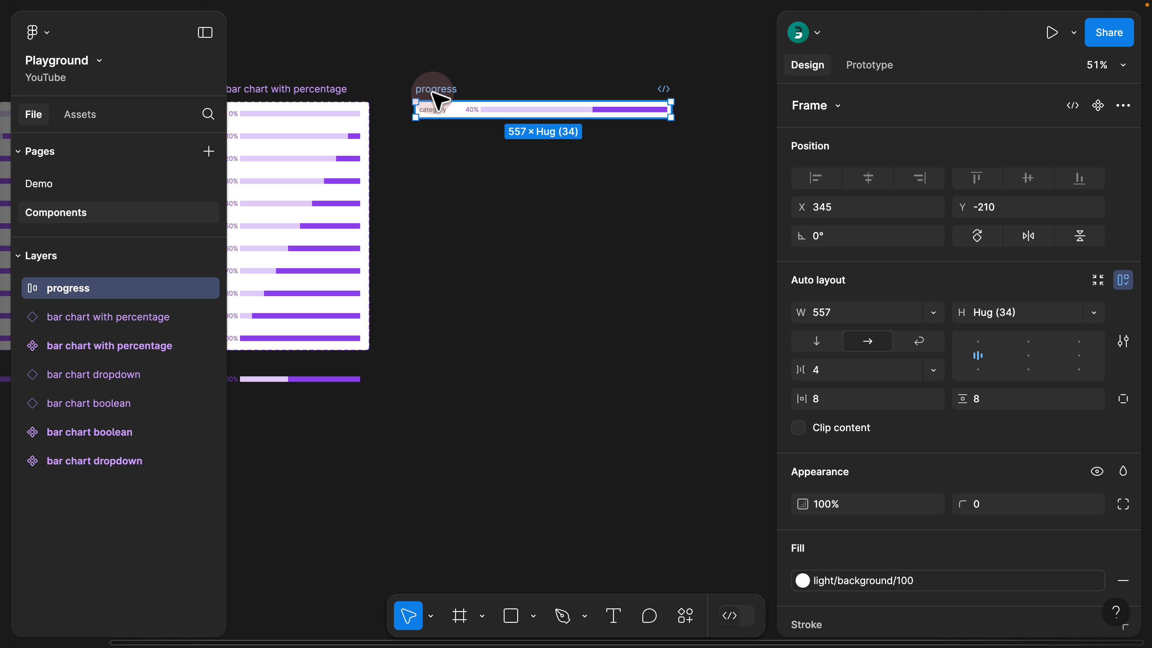
Convert the progress frame into a component
{"action": "left_click", "coordinate": [53, 222]}
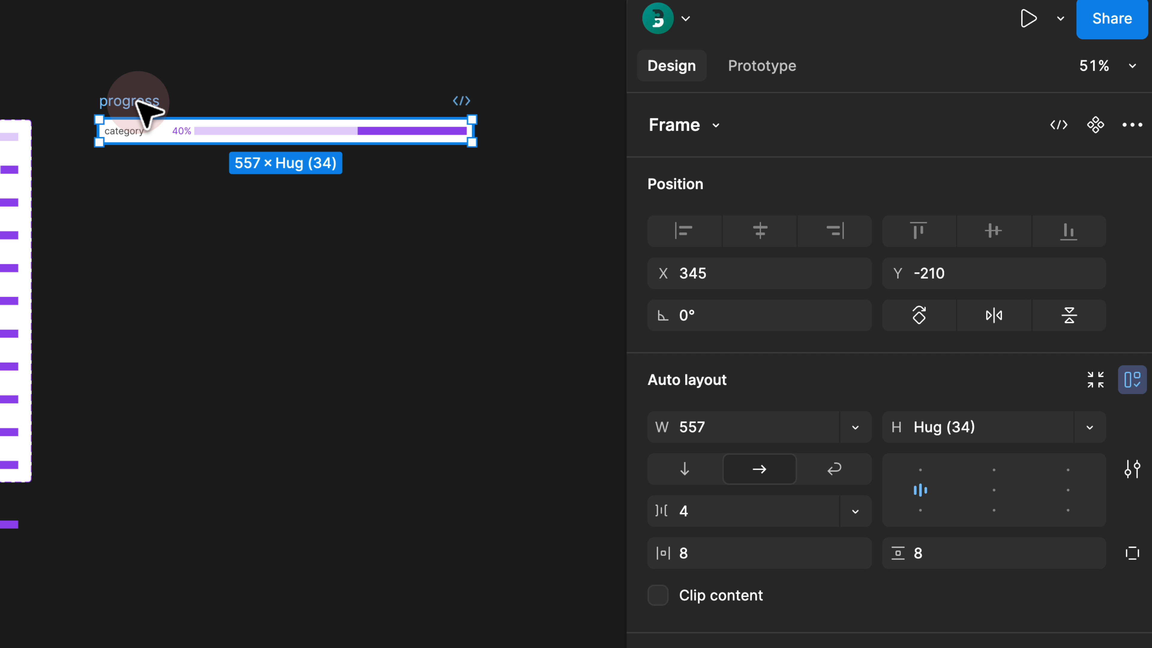
{"action": "left_click", "coordinate": [1095, 125]}
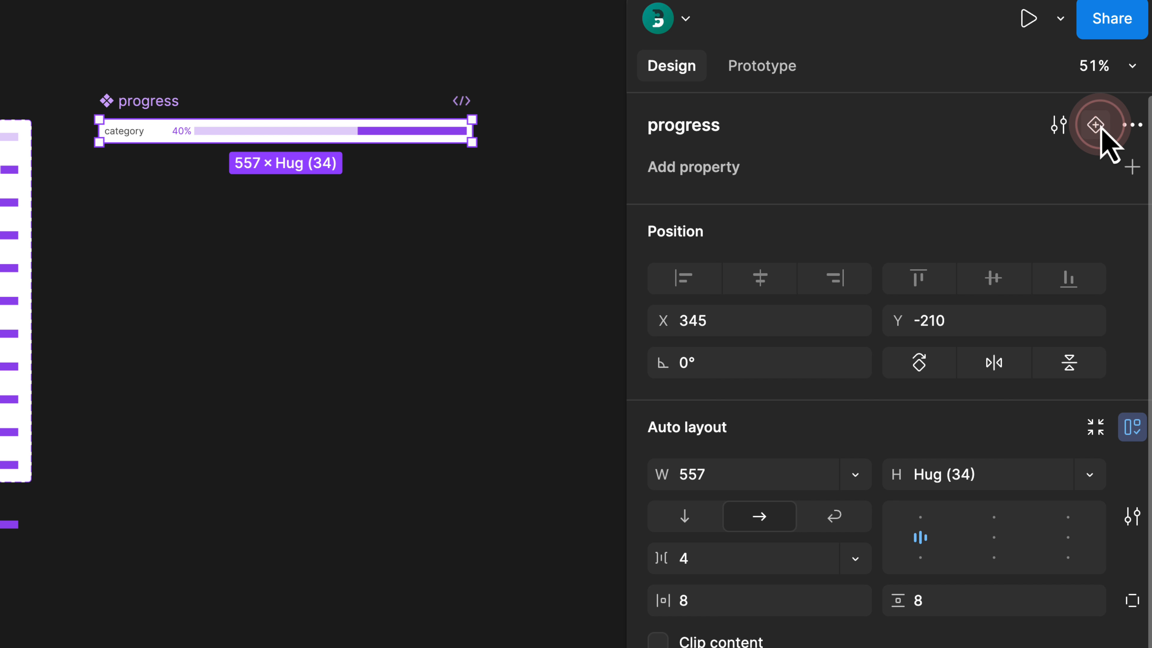
{"action": "left_click", "coordinate": [163, 218]}
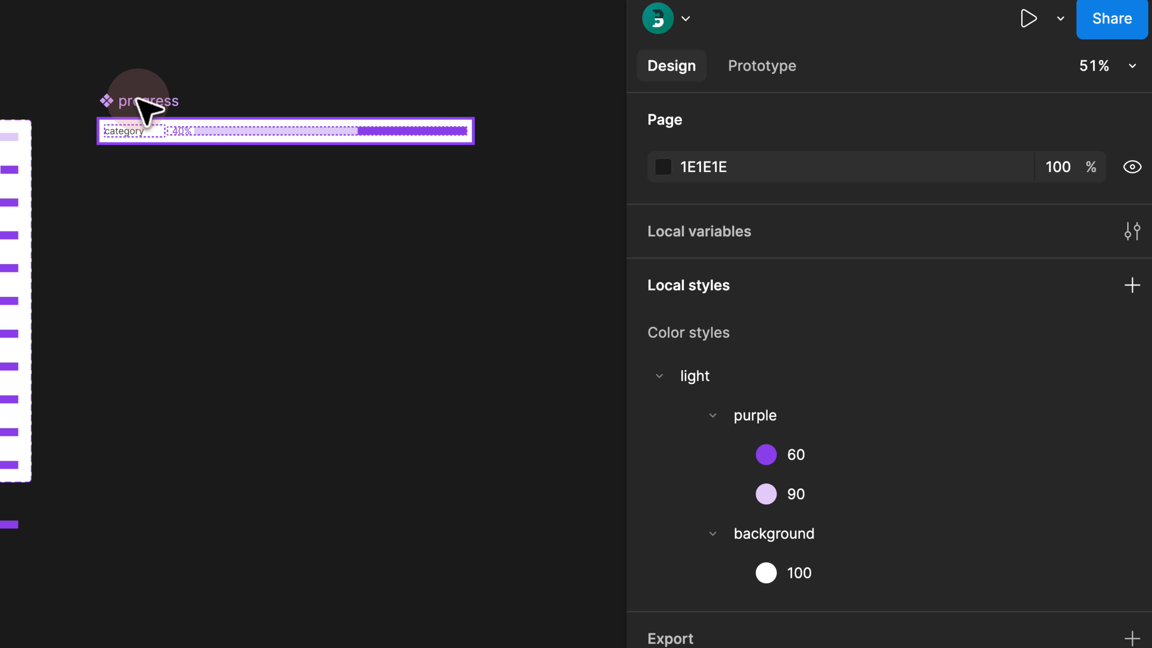
Create an instance of the progress component and place it on the Demo page at about X -174, Y 9
{"action": "left_click_drag", "start_coordinate": [139, 101], "coordinate": [141, 199]}
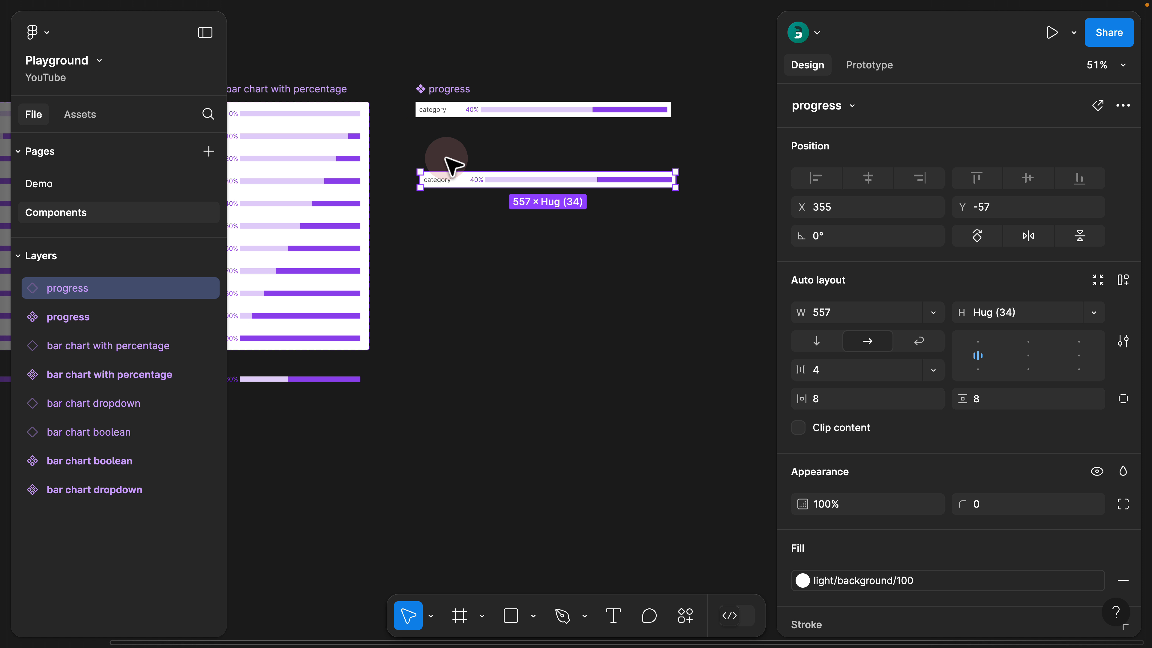
{"action": "key", "text": "super+x"}
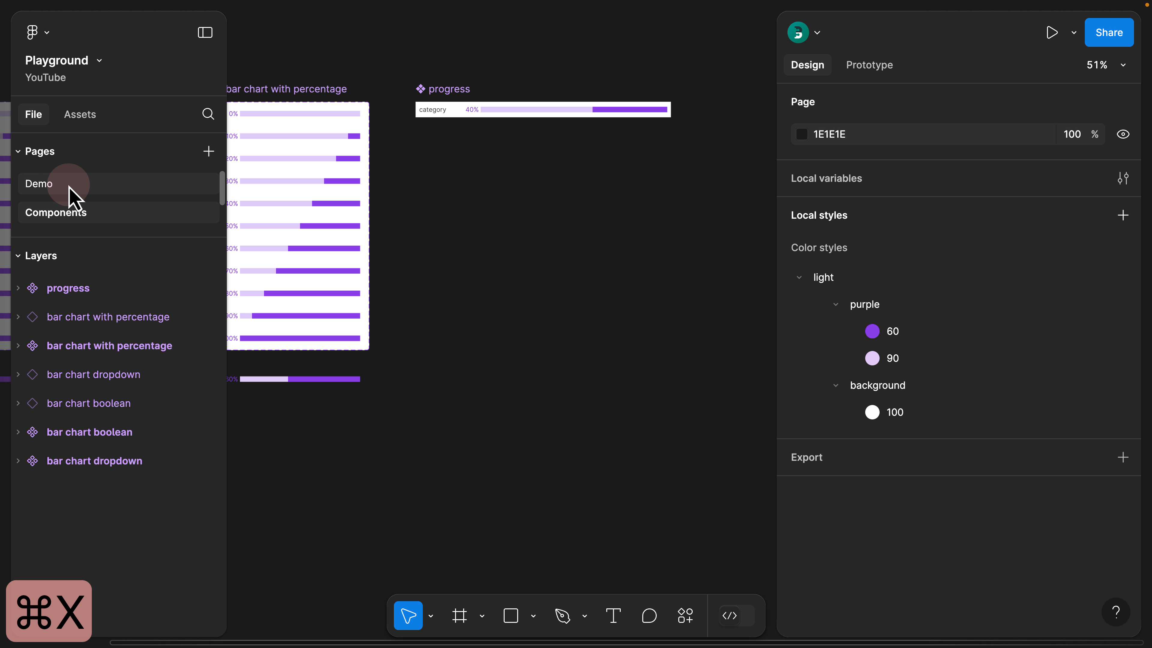
{"action": "left_click", "coordinate": [69, 184]}
{"action": "key", "text": "super+v"}
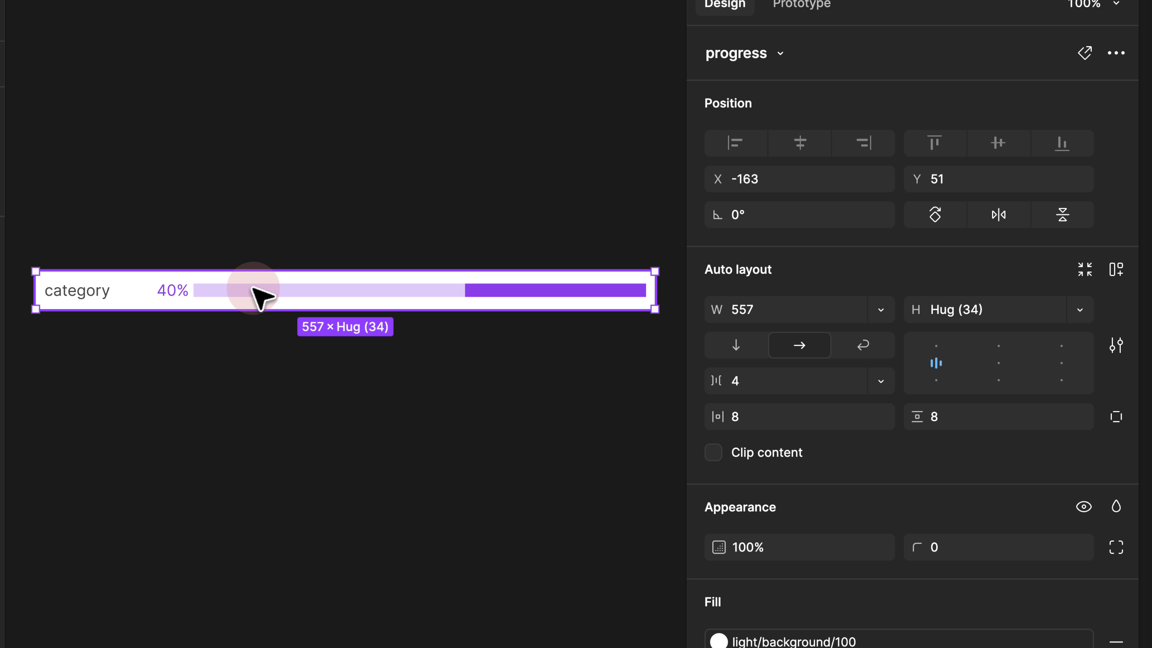
{"action": "left_click_drag", "start_coordinate": [427, 295], "coordinate": [416, 263]}
{"action": "left_click_drag", "start_coordinate": [245, 258], "coordinate": [244, 250]}
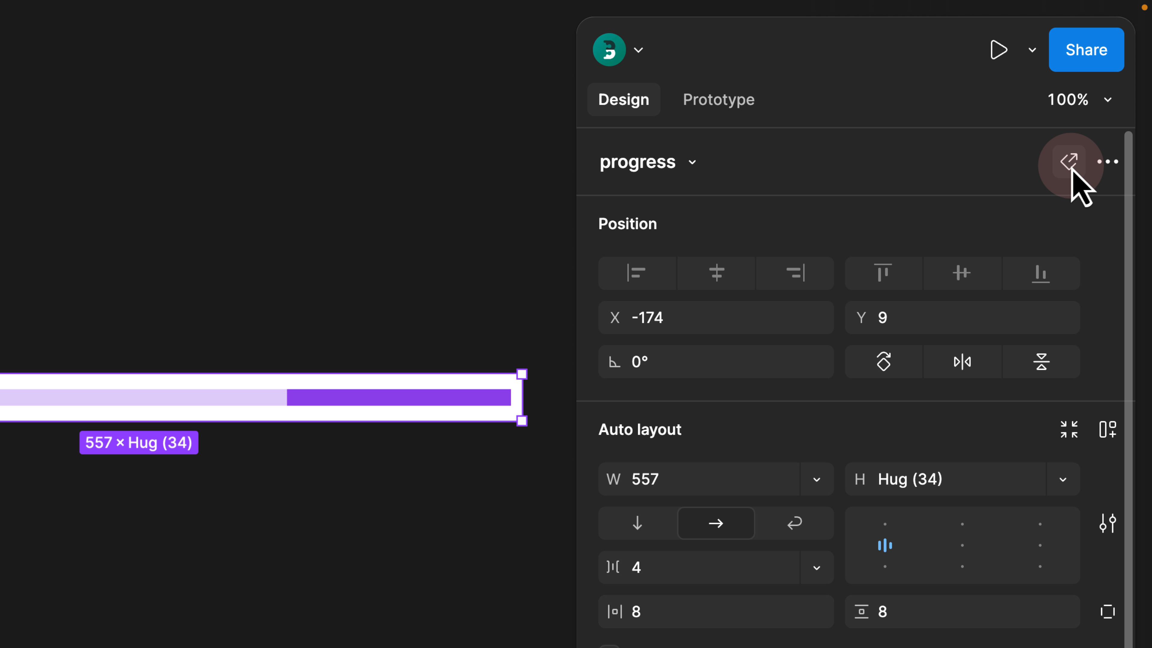
Create a text property named Category with the value "default" from the category label inside the main progress component
{"action": "left_click", "coordinate": [1070, 164]}
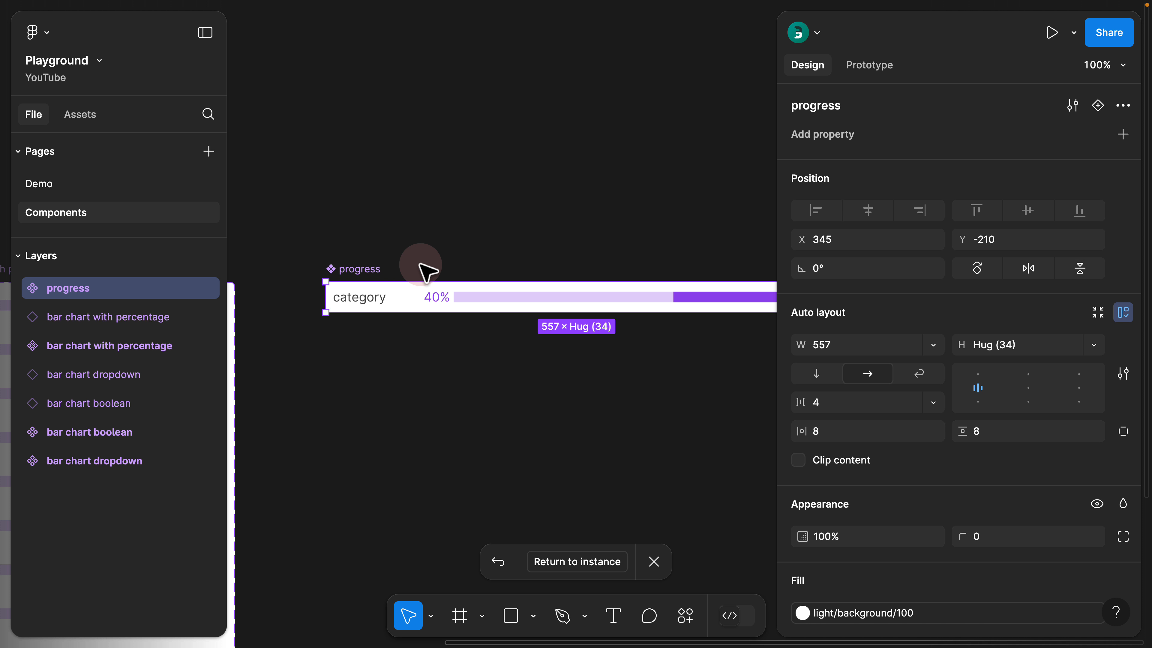
{"action": "double_click", "coordinate": [366, 299]}
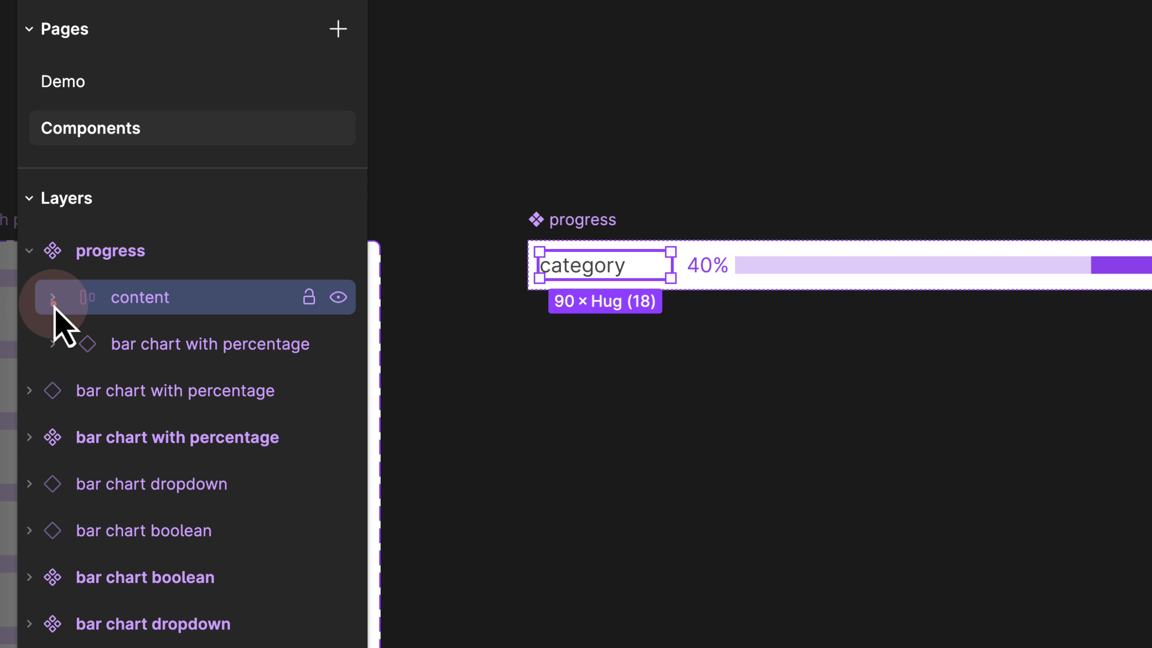
{"action": "left_click", "coordinate": [32, 316]}
{"action": "left_click", "coordinate": [88, 345]}
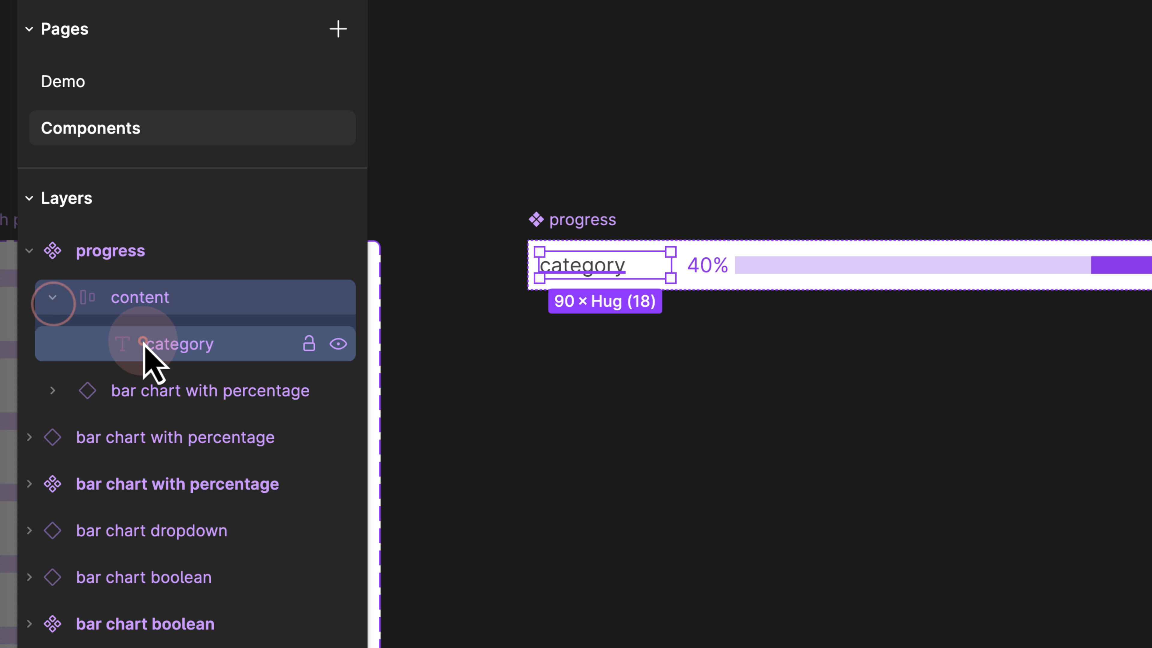
{"action": "scroll", "coordinate": [990, 260], "scroll_direction": "down", "scroll_amount": 3}
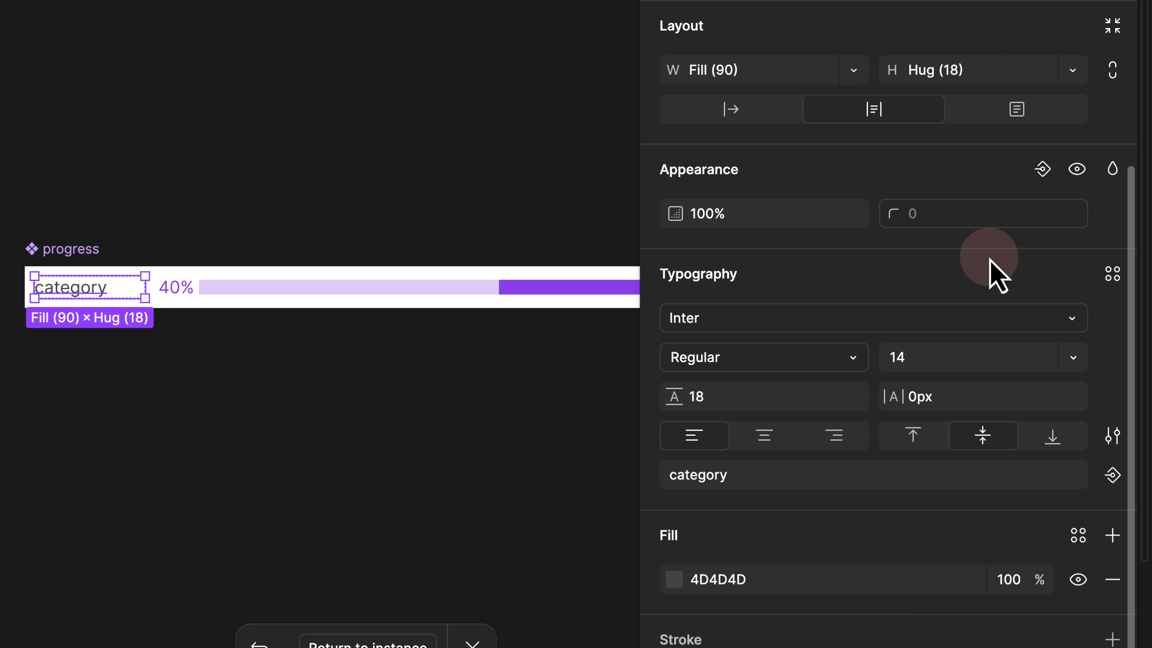
{"action": "left_click", "coordinate": [1111, 476]}
{"action": "left_click", "coordinate": [505, 278]}
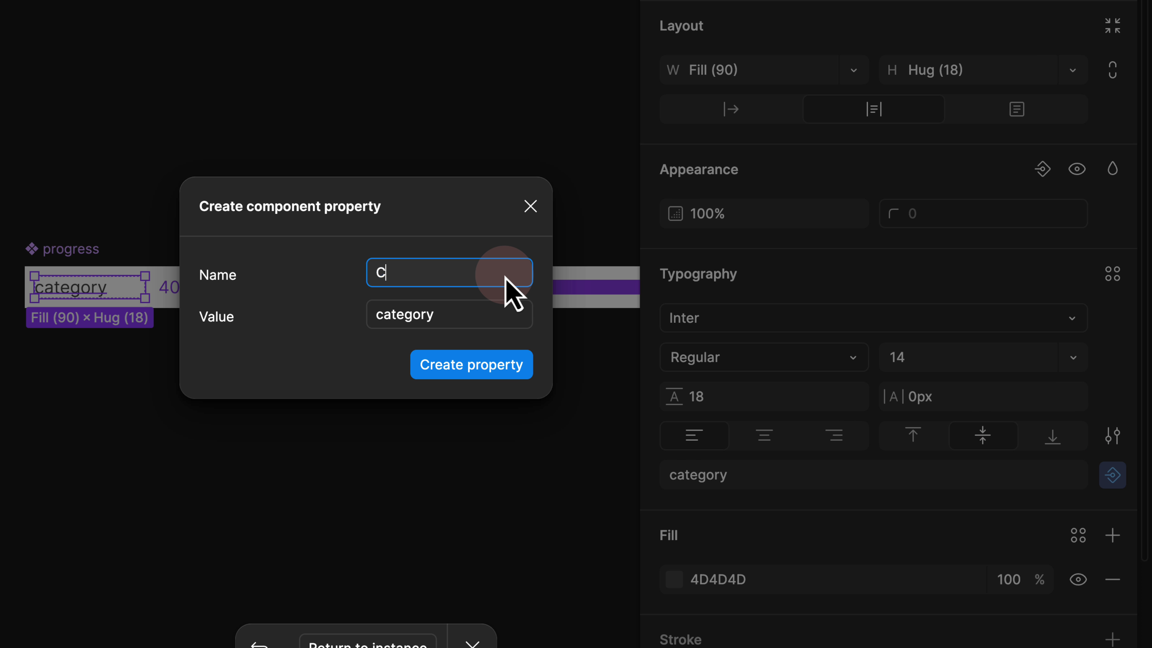
{"action": "type", "text": "Category"}
{"action": "key", "text": "Tab"}
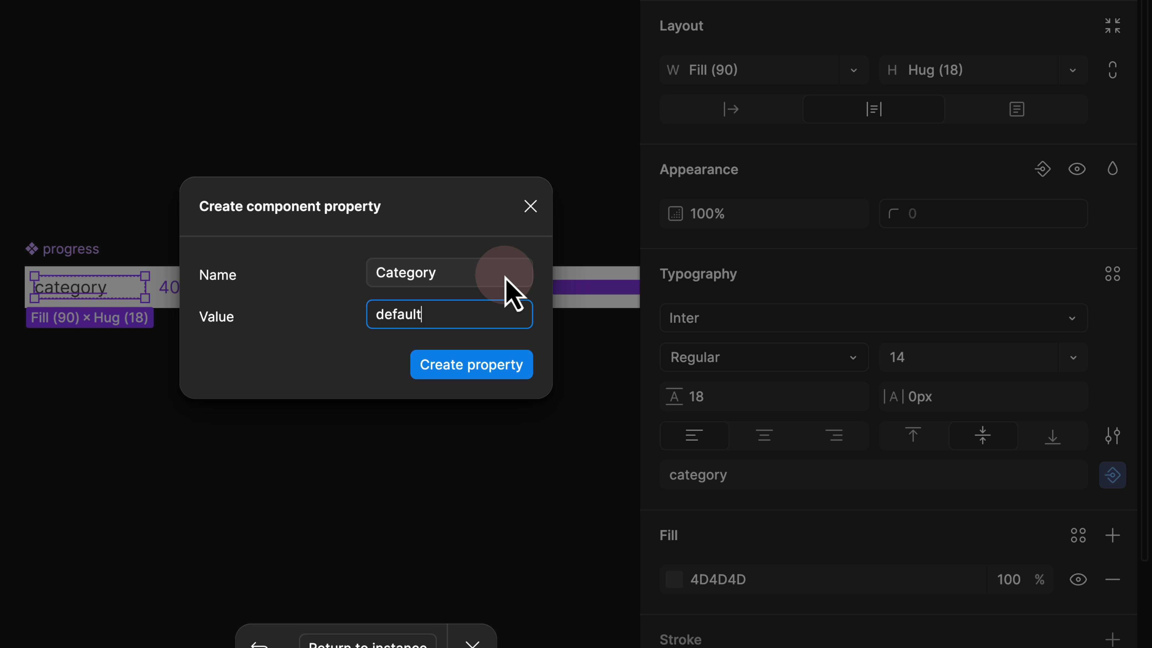
{"action": "left_click", "coordinate": [503, 370]}
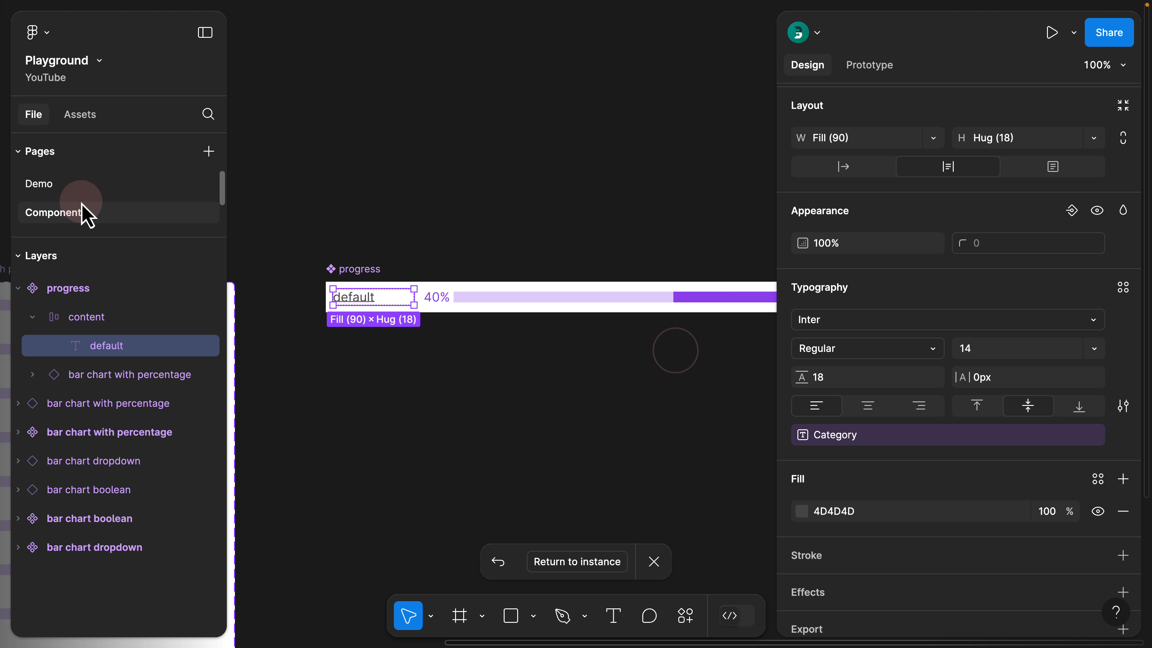
Set the Category of the progress instance on the Demo page to Figma
{"action": "left_click", "coordinate": [37, 189]}
{"action": "left_click", "coordinate": [294, 253]}
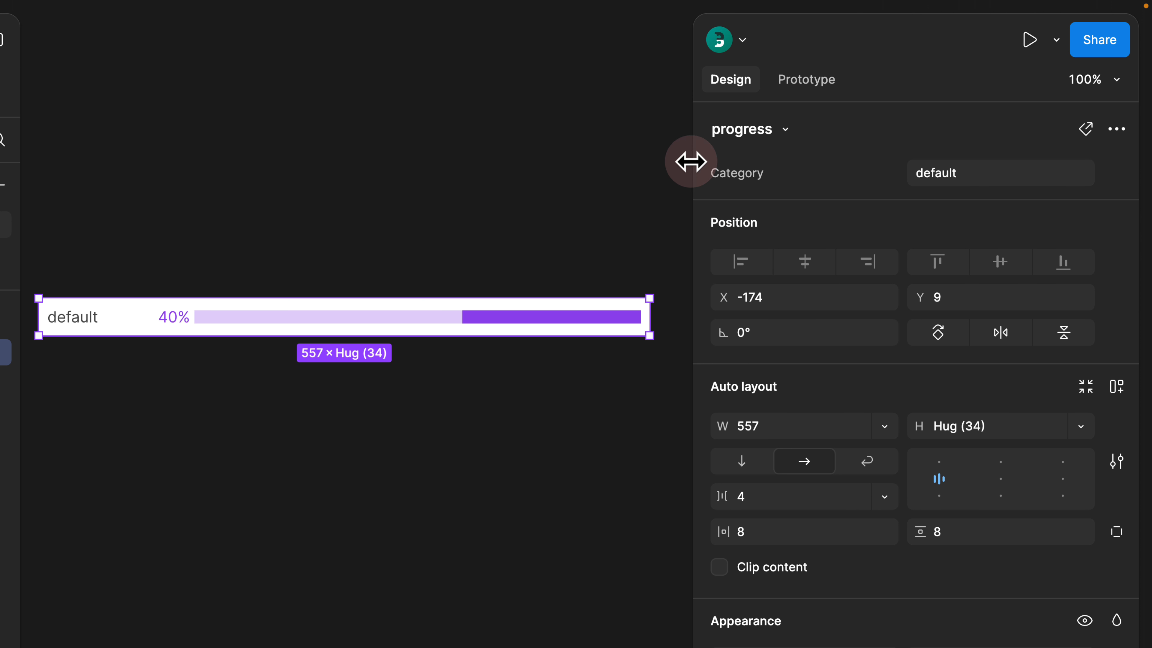
{"action": "left_click", "coordinate": [929, 174]}
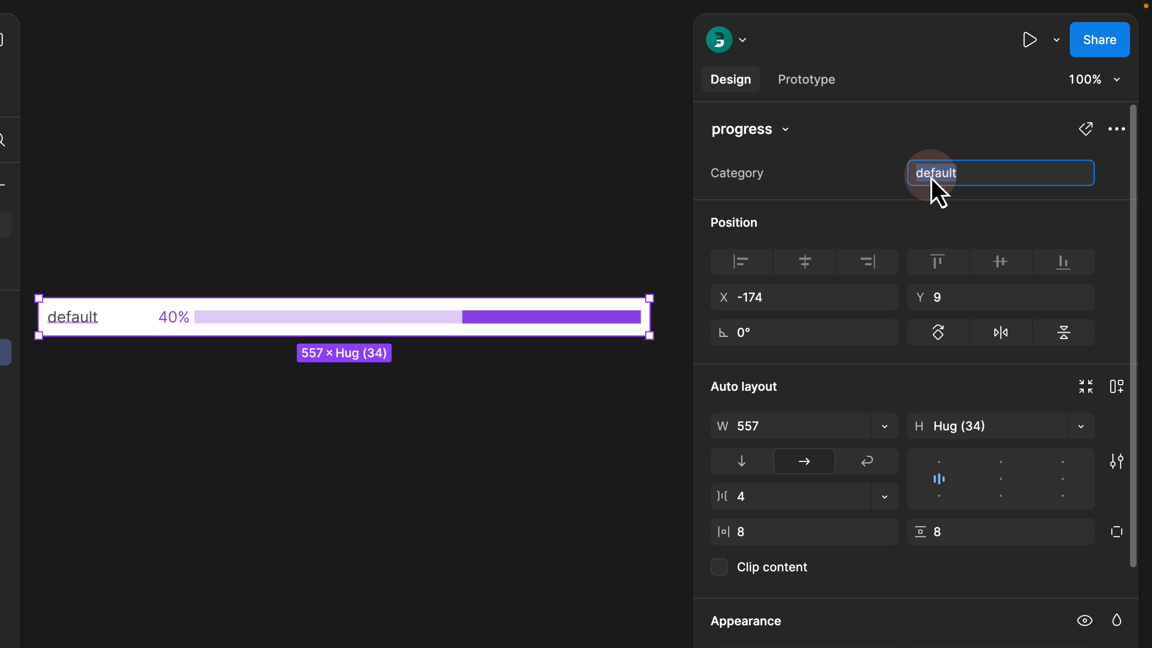
{"action": "type", "text": "Figma"}
{"action": "key", "text": "Return"}
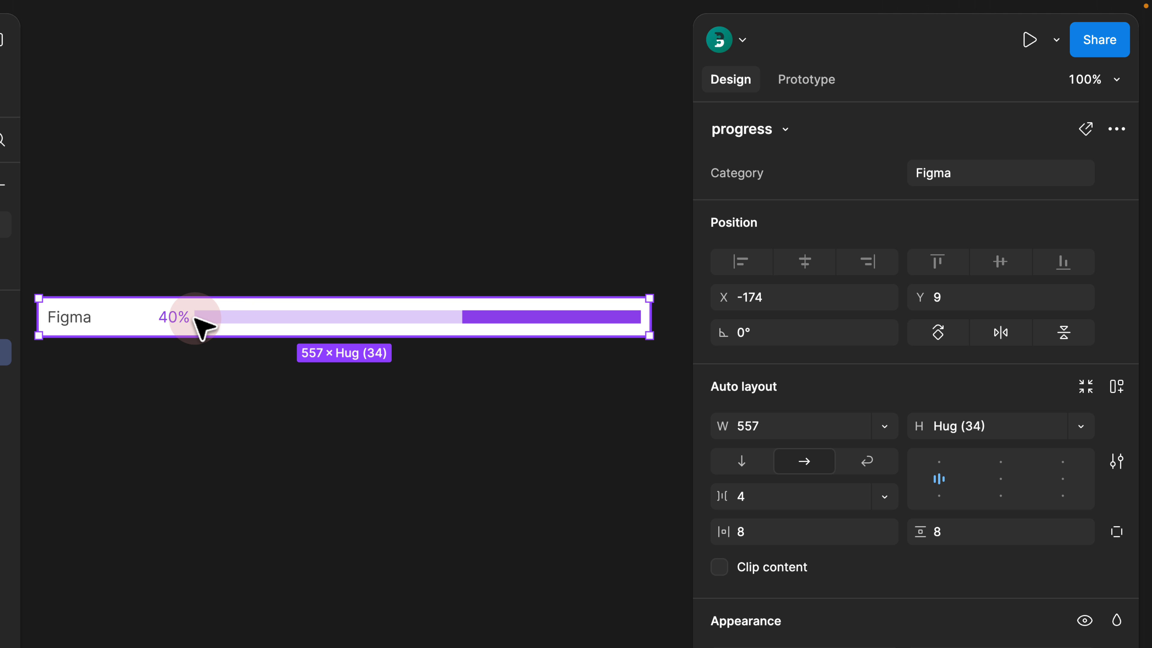
Duplicate the Figma progress row directly beneath itself at Y 43 and set the copy's Category to HTML
{"action": "left_click_drag", "start_coordinate": [196, 318], "coordinate": [189, 350]}
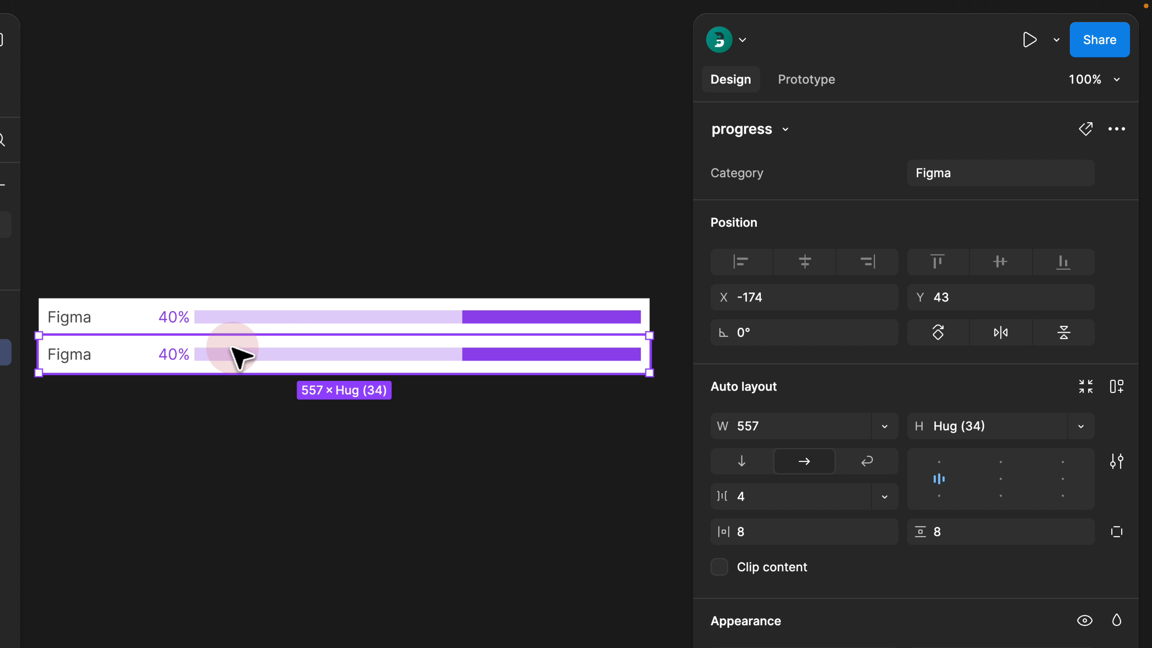
{"action": "left_click", "coordinate": [991, 178]}
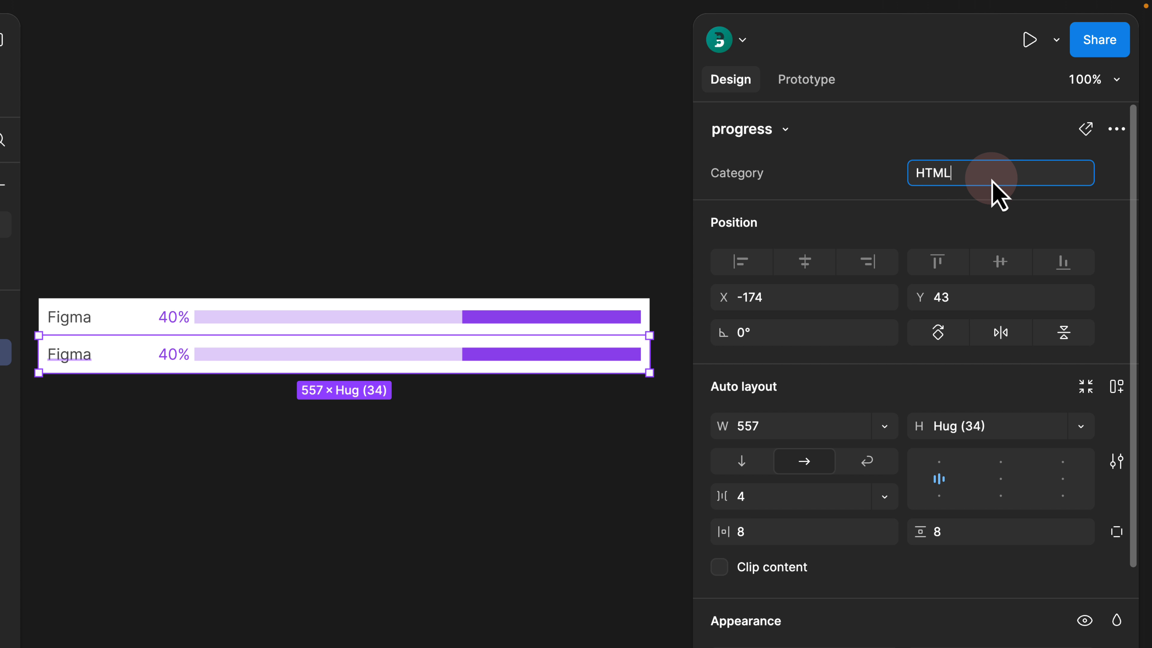
{"action": "left_click", "coordinate": [481, 214]}
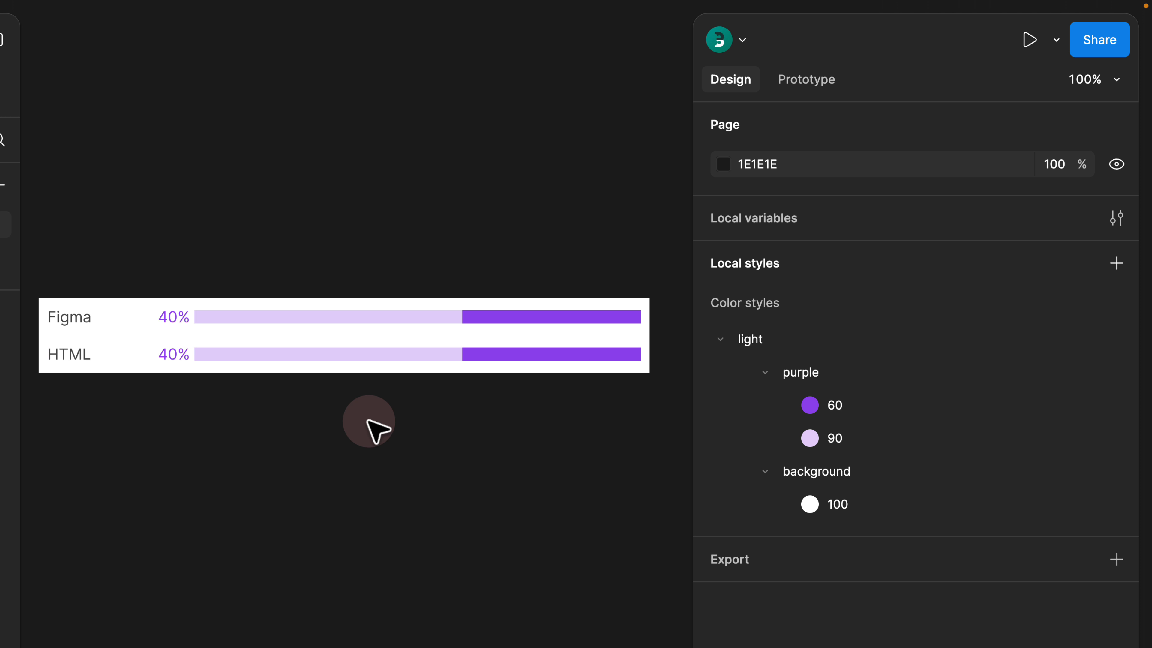
Expose the properties of the nested bar chart with percentage instance on the main progress component
{"action": "left_click", "coordinate": [222, 318]}
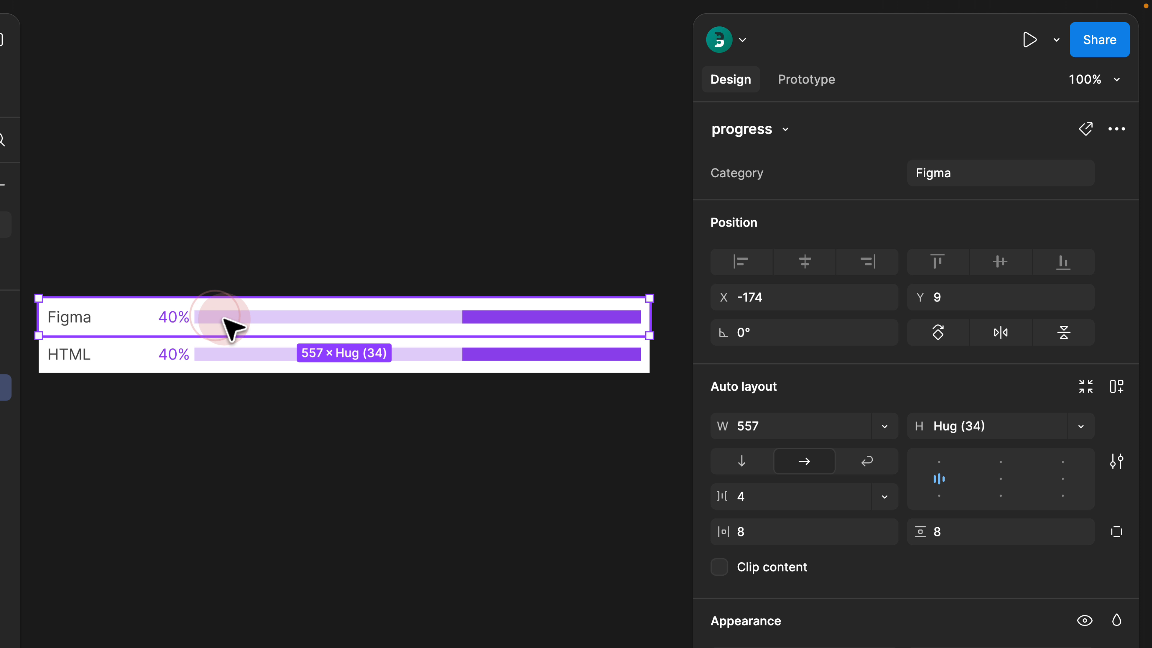
{"action": "left_click", "coordinate": [935, 175]}
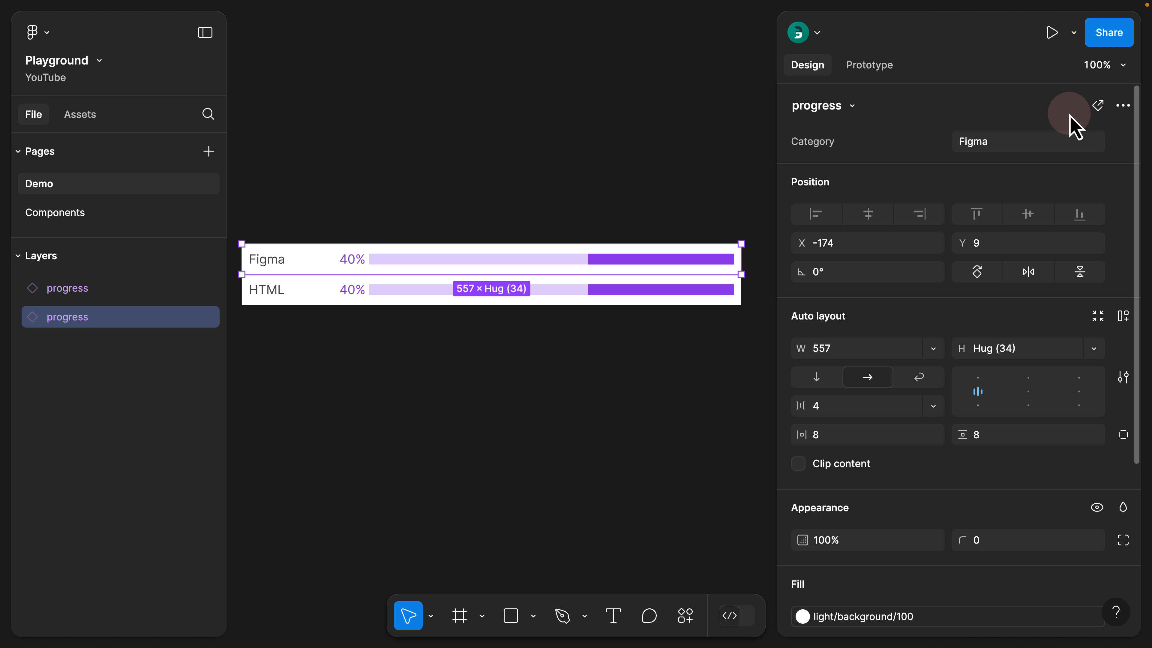
{"action": "left_click", "coordinate": [1098, 106]}
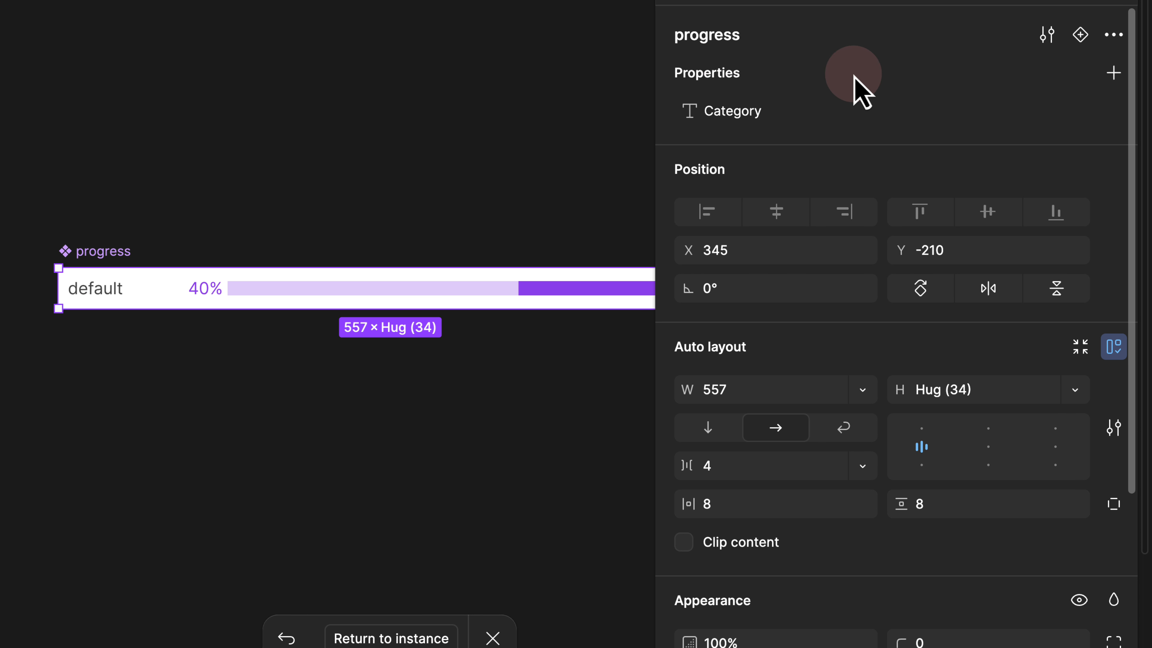
{"action": "left_click", "coordinate": [1113, 75]}
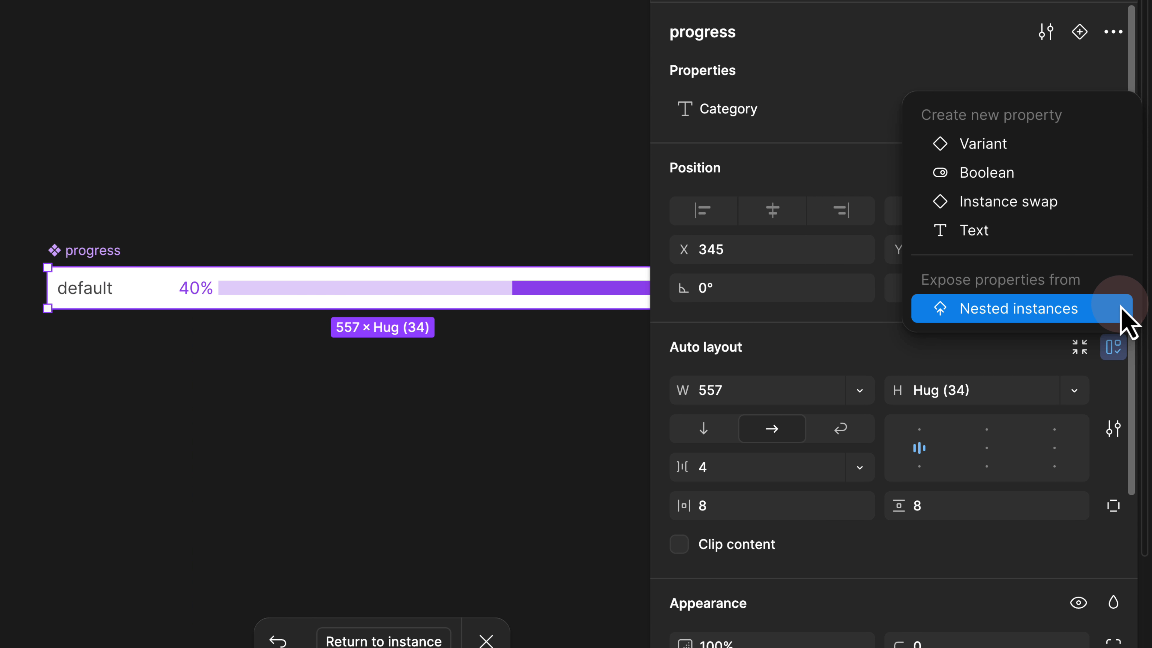
{"action": "left_click", "coordinate": [1037, 311]}
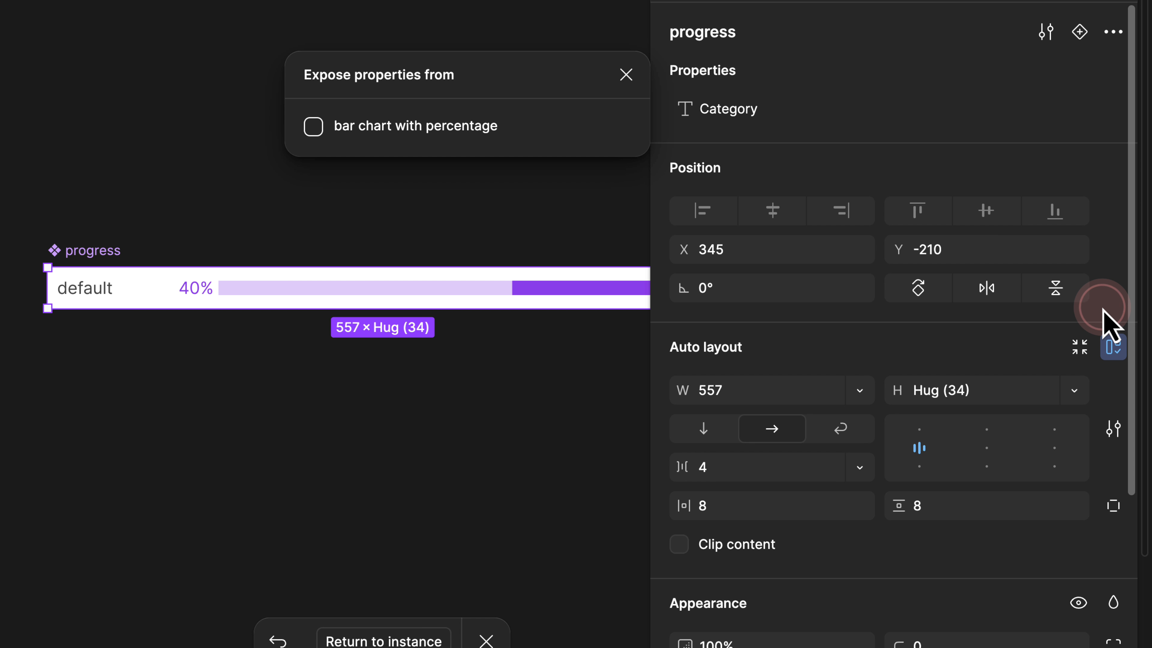
{"action": "left_click", "coordinate": [314, 130]}
{"action": "left_click", "coordinate": [626, 77]}
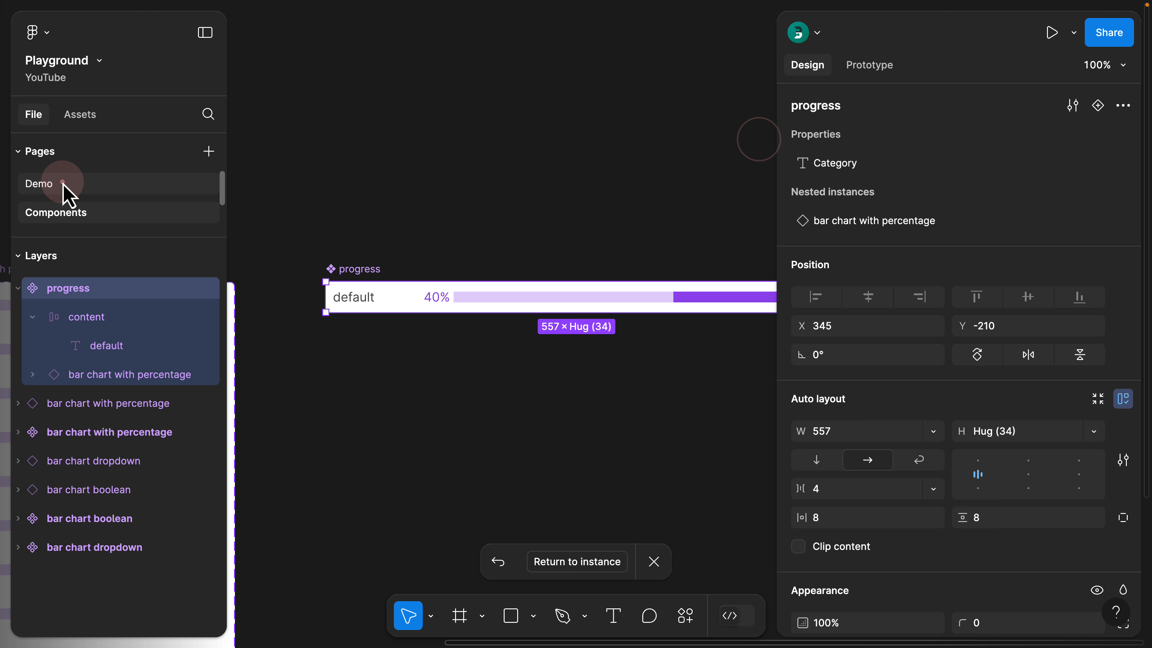
Turn on 80% in the exposed bar chart properties of the Figma row on the Demo page
{"action": "left_click", "coordinate": [63, 184]}
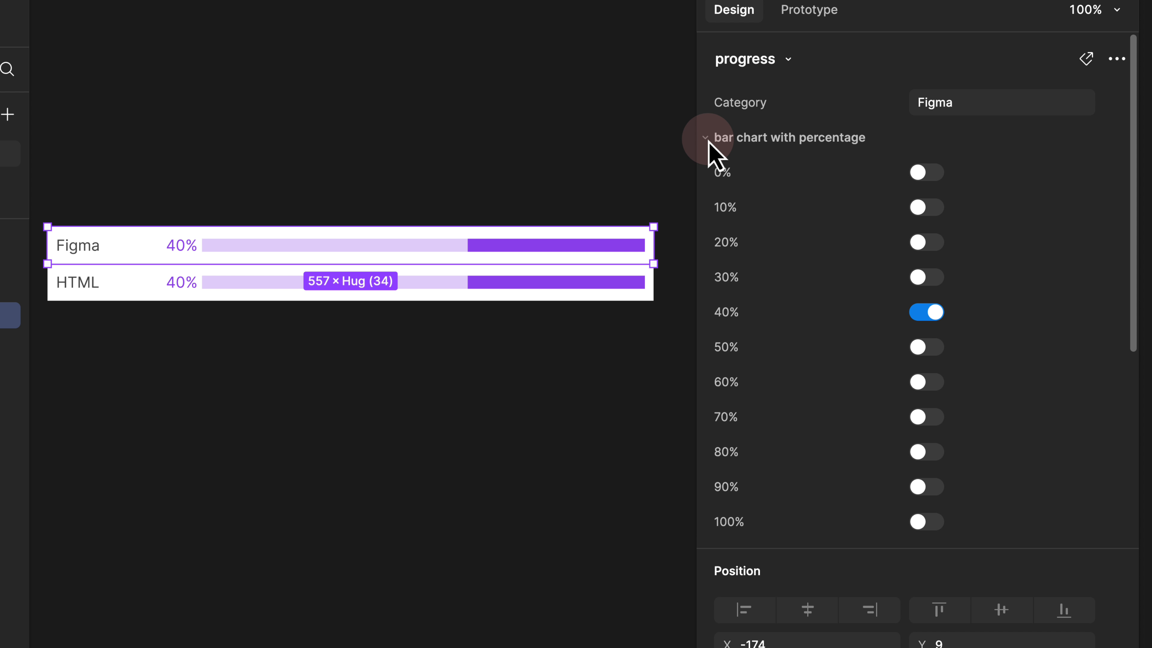
{"action": "left_click", "coordinate": [705, 138]}
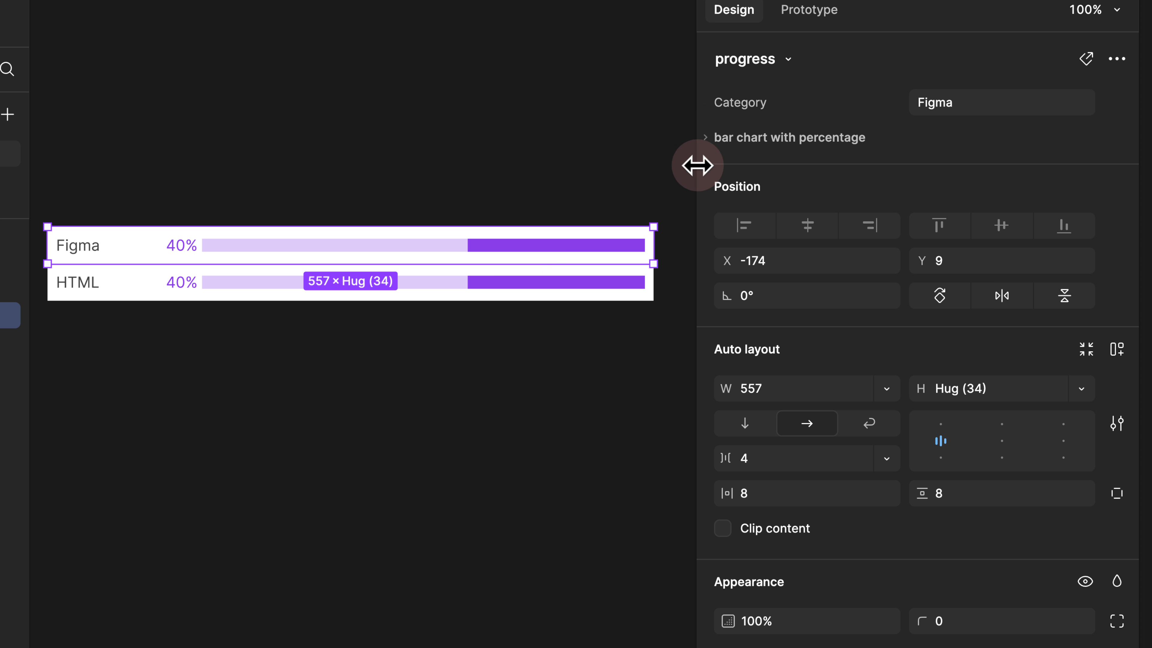
{"action": "left_click", "coordinate": [567, 279]}
{"action": "left_click", "coordinate": [714, 140]}
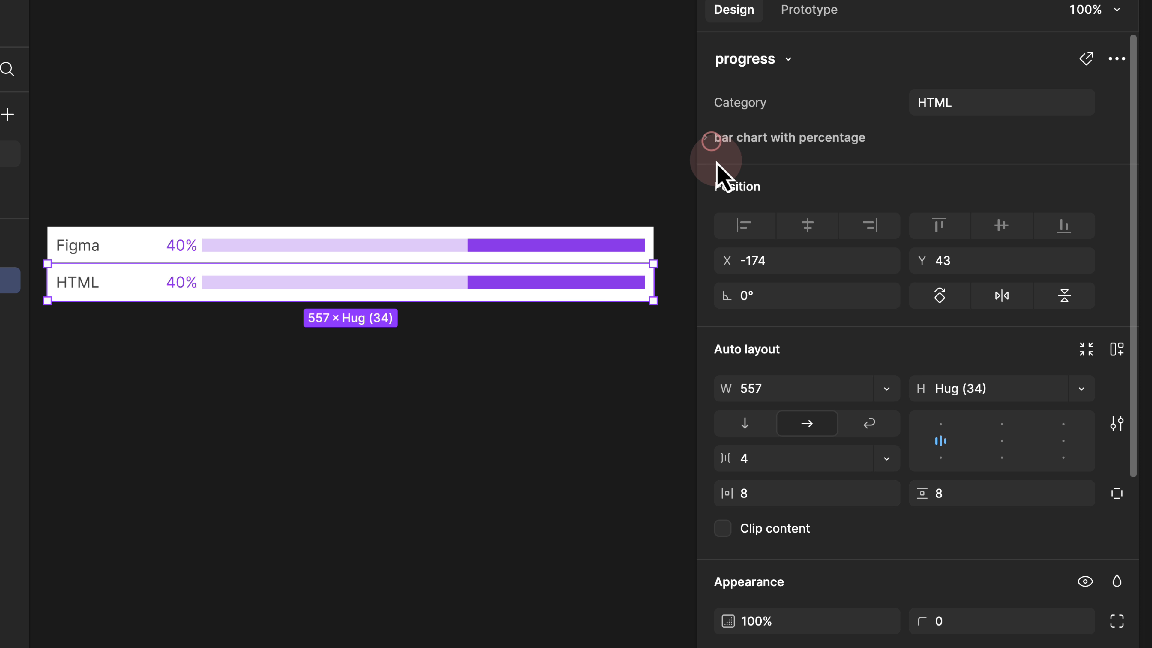
{"action": "left_click", "coordinate": [708, 138]}
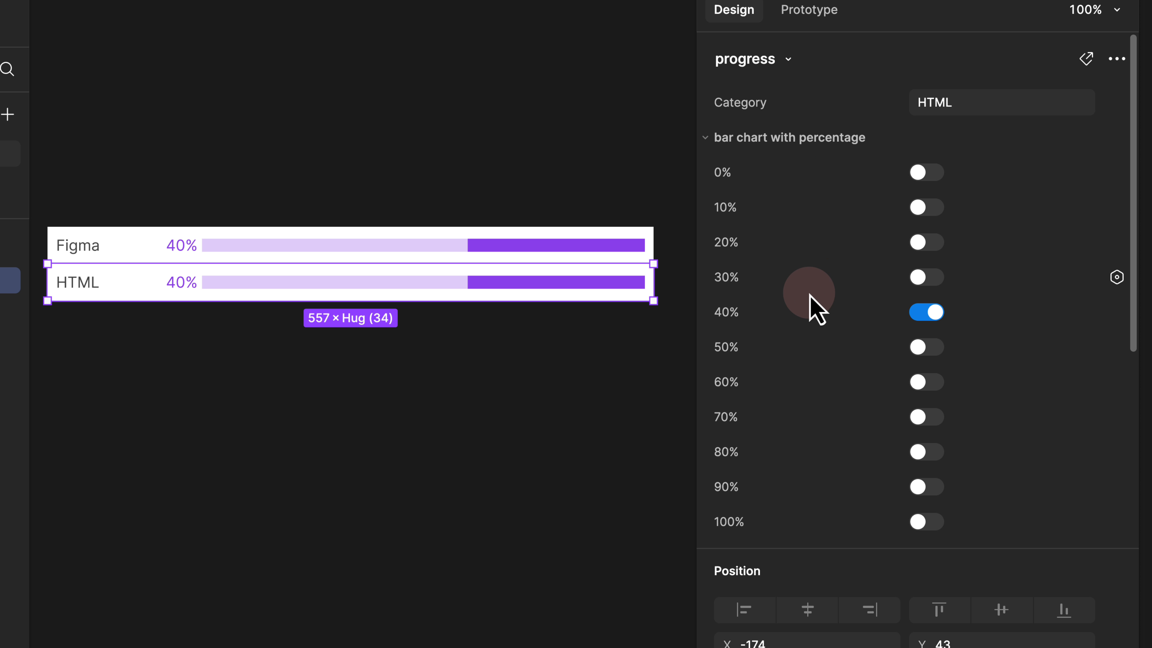
{"action": "left_click", "coordinate": [403, 247]}
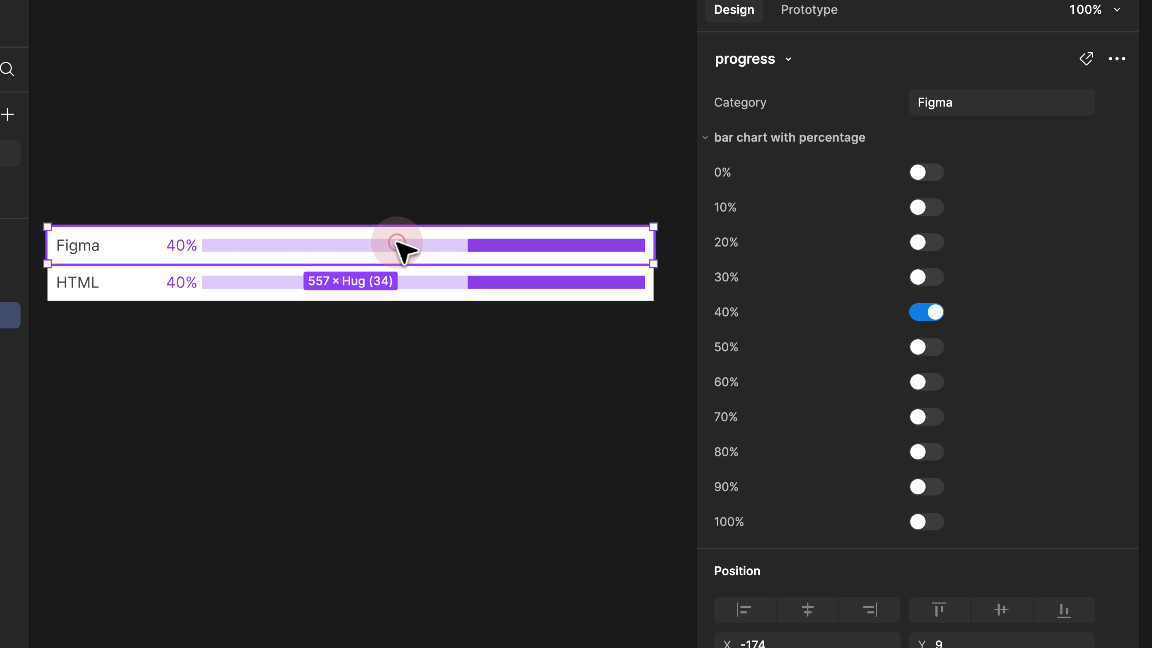
{"action": "left_click", "coordinate": [920, 452]}
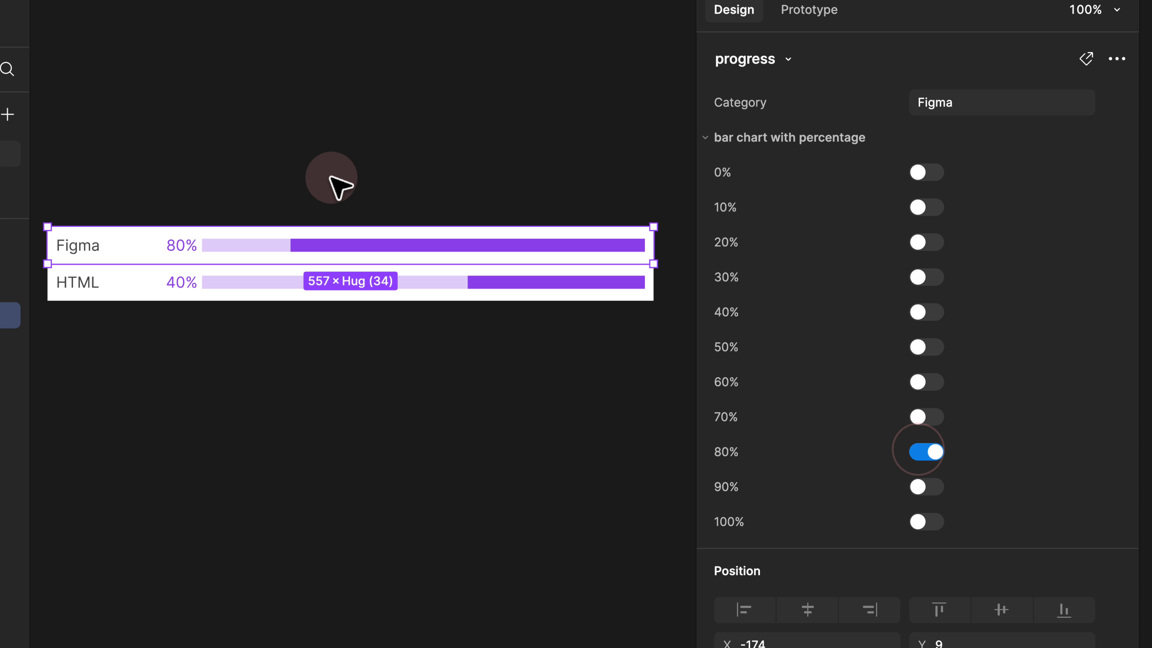
Turn on 10% in the exposed bar chart properties of the HTML row
{"action": "left_click", "coordinate": [518, 283]}
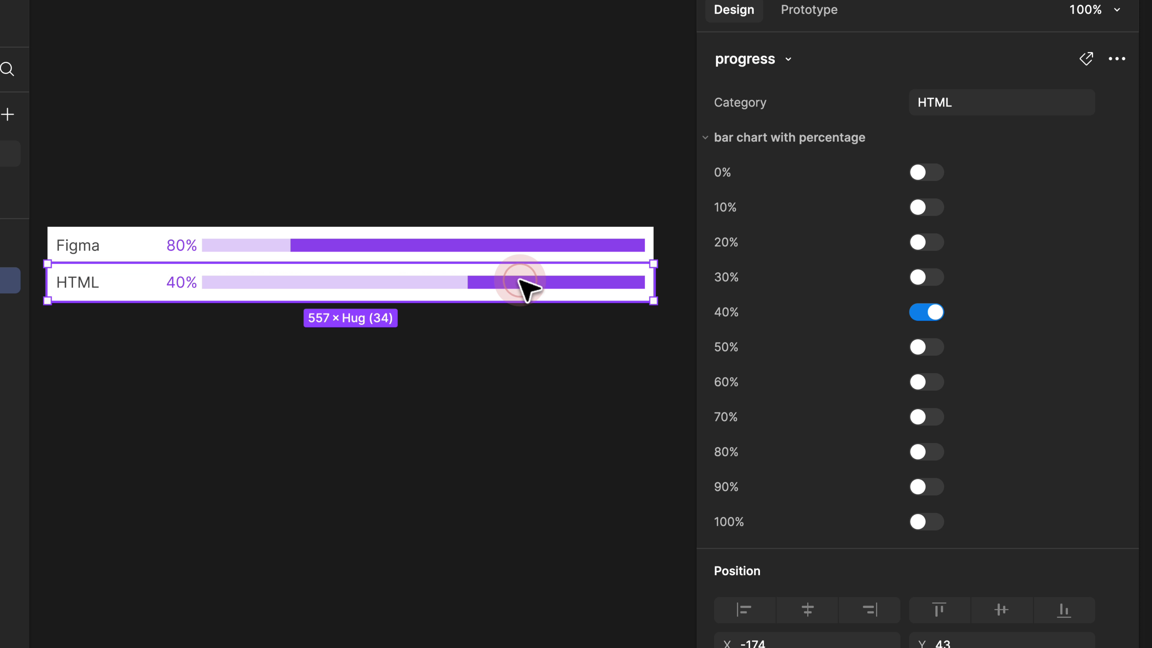
{"action": "left_click", "coordinate": [925, 207]}
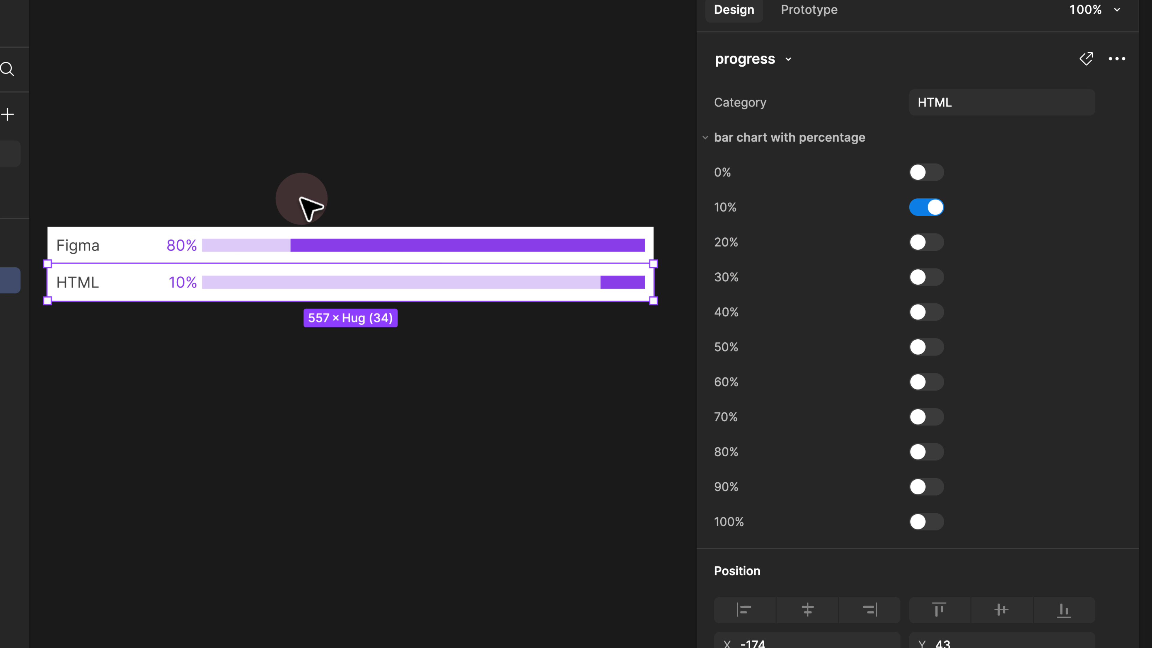
{"action": "left_click", "coordinate": [541, 169]}
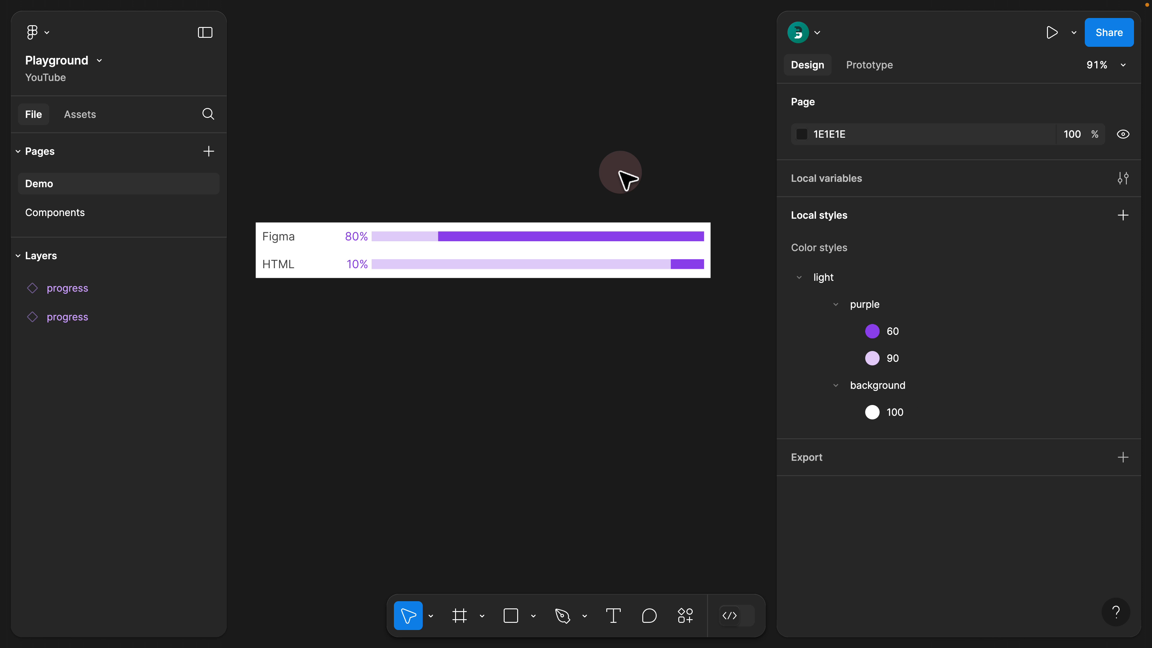
Wrap both progress rows in a vertical auto layout frame and name it col
{"action": "left_click_drag", "start_coordinate": [740, 180], "coordinate": [248, 330]}
{"action": "key", "text": "shift+a"}
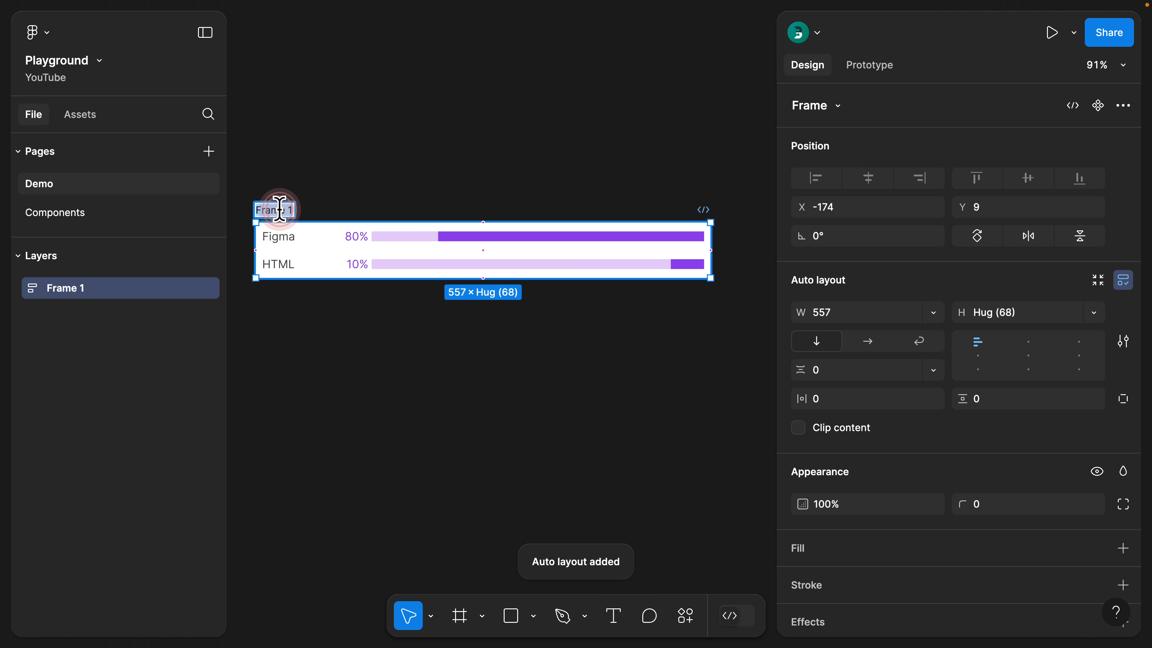
{"action": "type", "text": "col"}
{"action": "key", "text": "Return"}
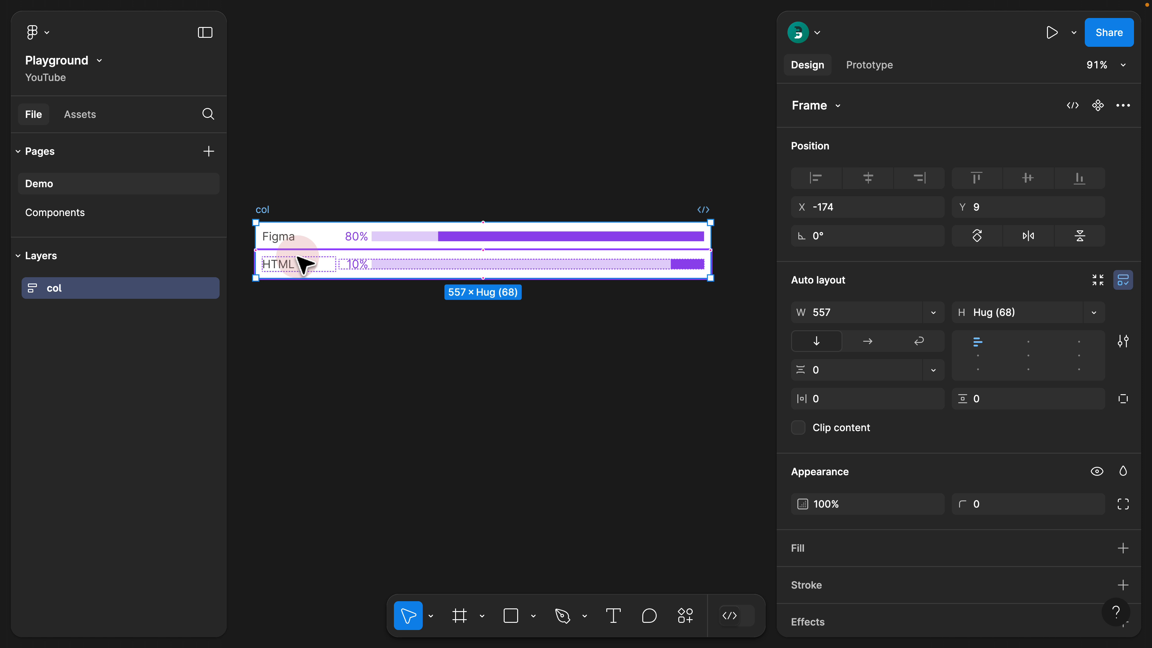
Duplicate the HTML progress row three times inside the col frame
{"action": "left_click", "coordinate": [303, 263]}
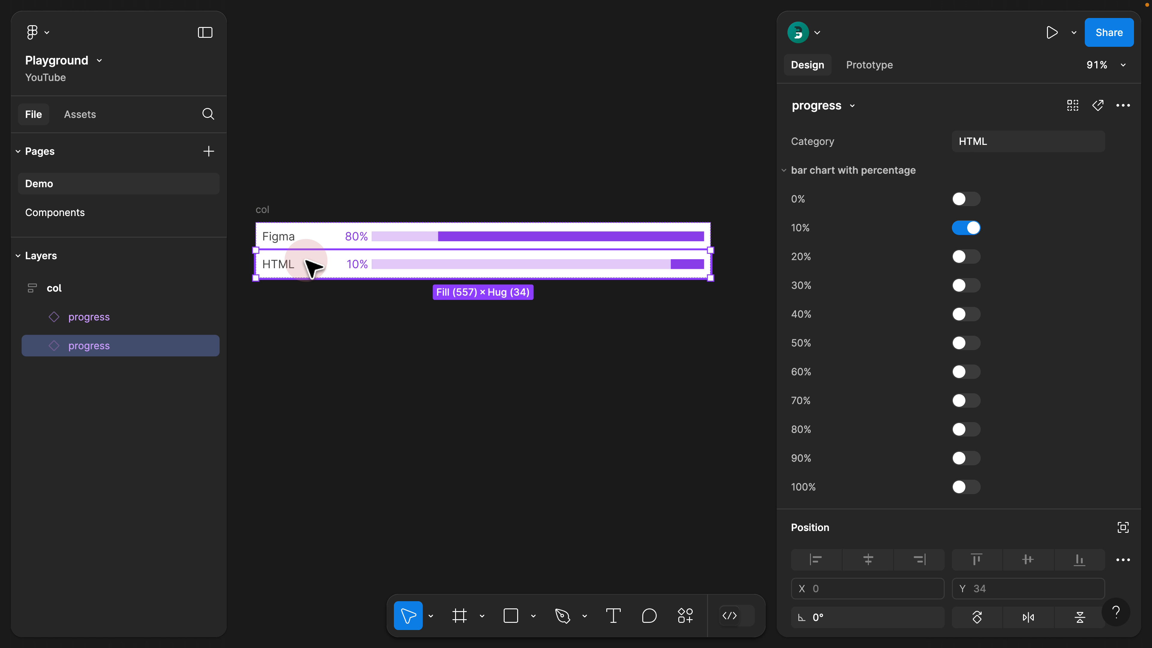
{"action": "key", "text": "super+d"}
{"action": "key", "text": "super+d"}
{"action": "key", "text": "super+d"}
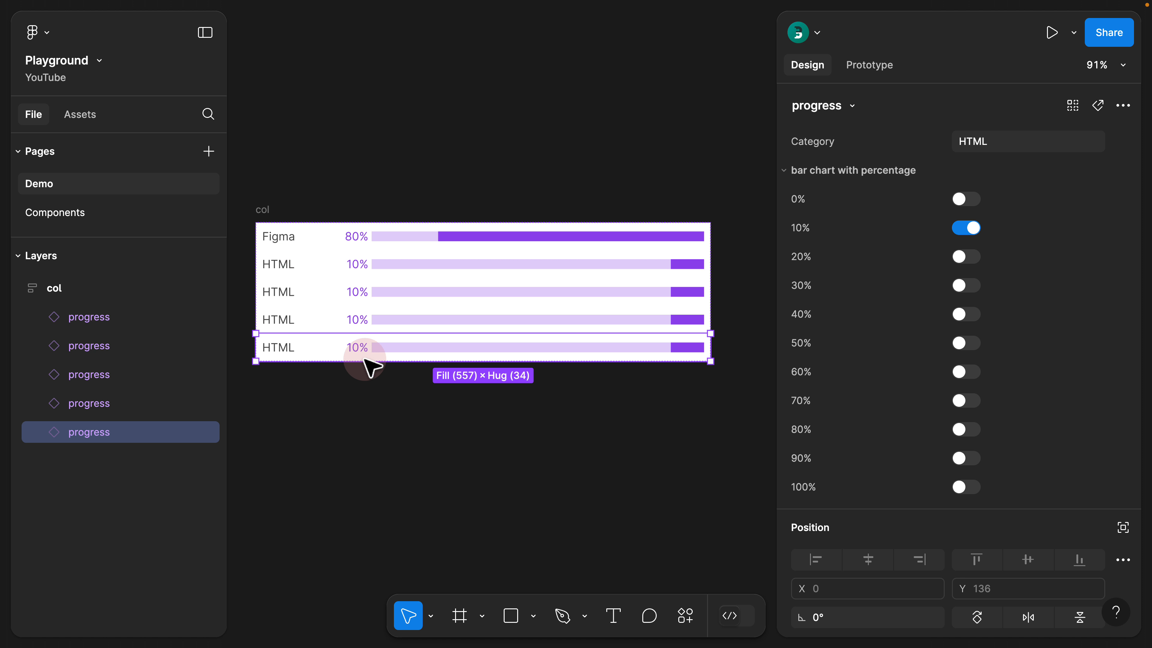
Set the third progress row's Category to CSS and its bar chart to 50%
{"action": "left_click", "coordinate": [368, 290]}
{"action": "left_click", "coordinate": [967, 146]}
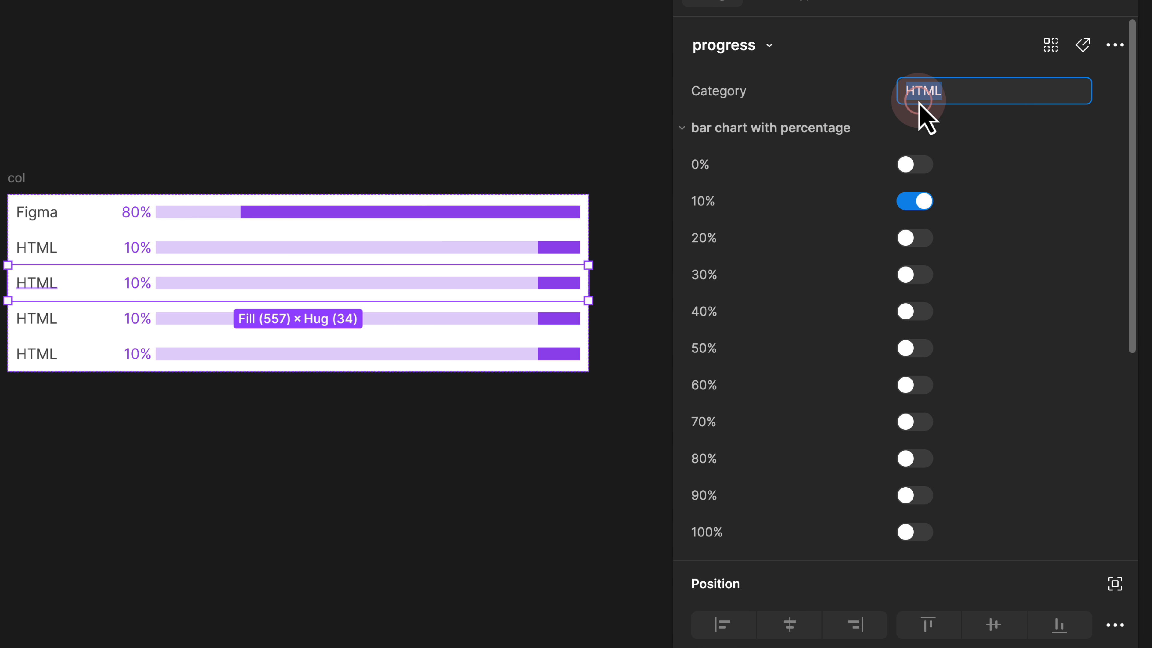
{"action": "type", "text": "CSS"}
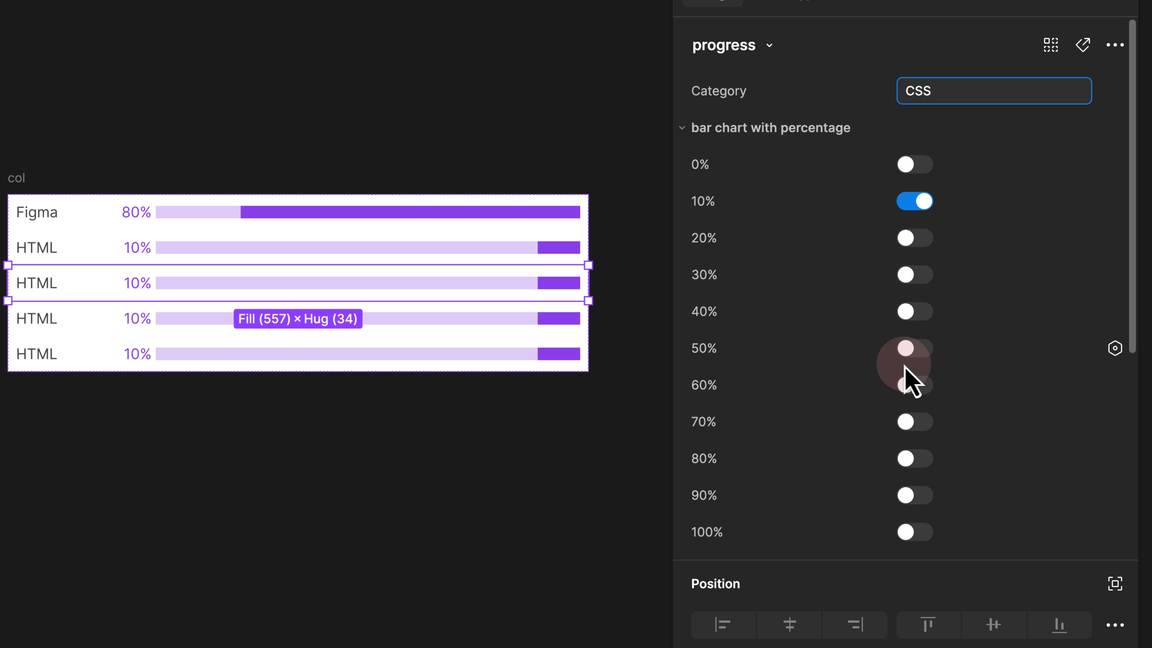
{"action": "left_click", "coordinate": [912, 348]}
Set the fourth progress row's Category to JavaScript and turn on 90% in its bar chart properties
{"action": "left_click", "coordinate": [90, 320]}
{"action": "left_click", "coordinate": [946, 94]}
{"action": "type", "text": "J"}
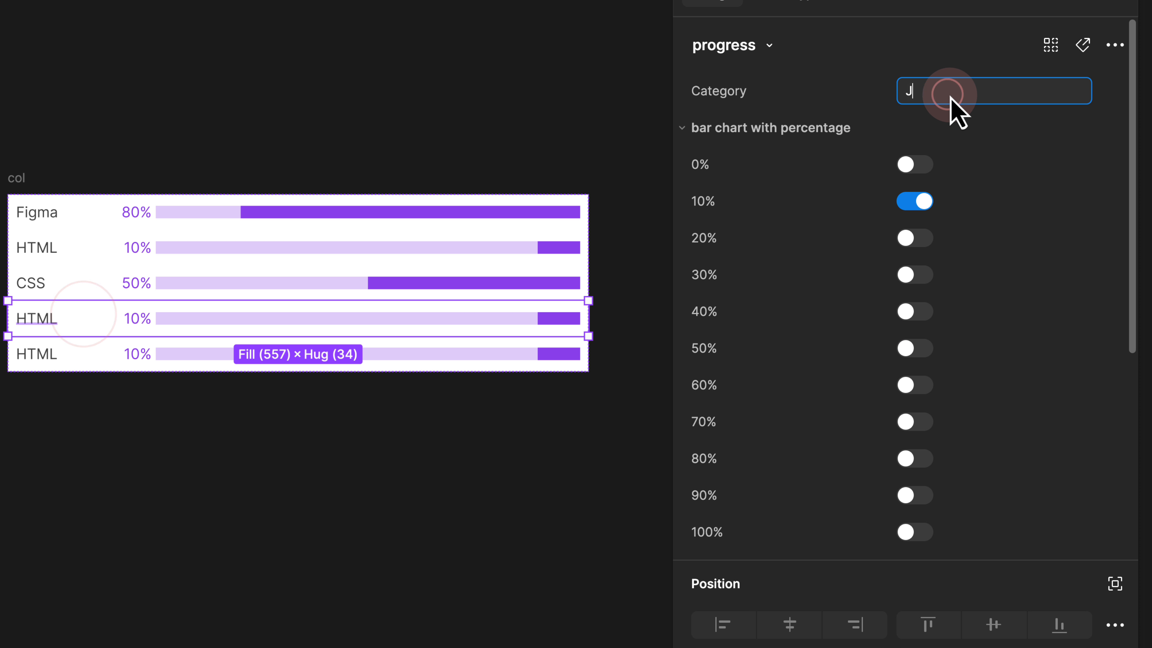
{"action": "type", "text": "avaScript"}
{"action": "left_click", "coordinate": [914, 495]}
Set the fifth progress row's Category to VS Code and turn on 100% in its bar chart properties
{"action": "key", "text": "Tab"}
{"action": "left_click", "coordinate": [932, 96]}
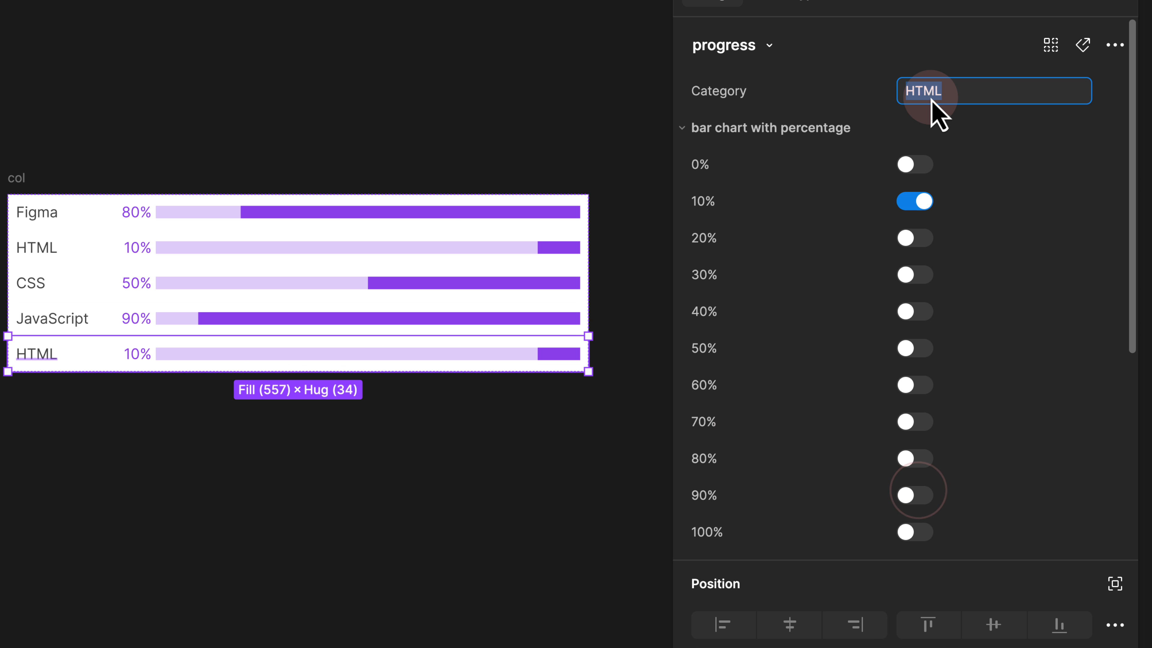
{"action": "type", "text": "VS Code"}
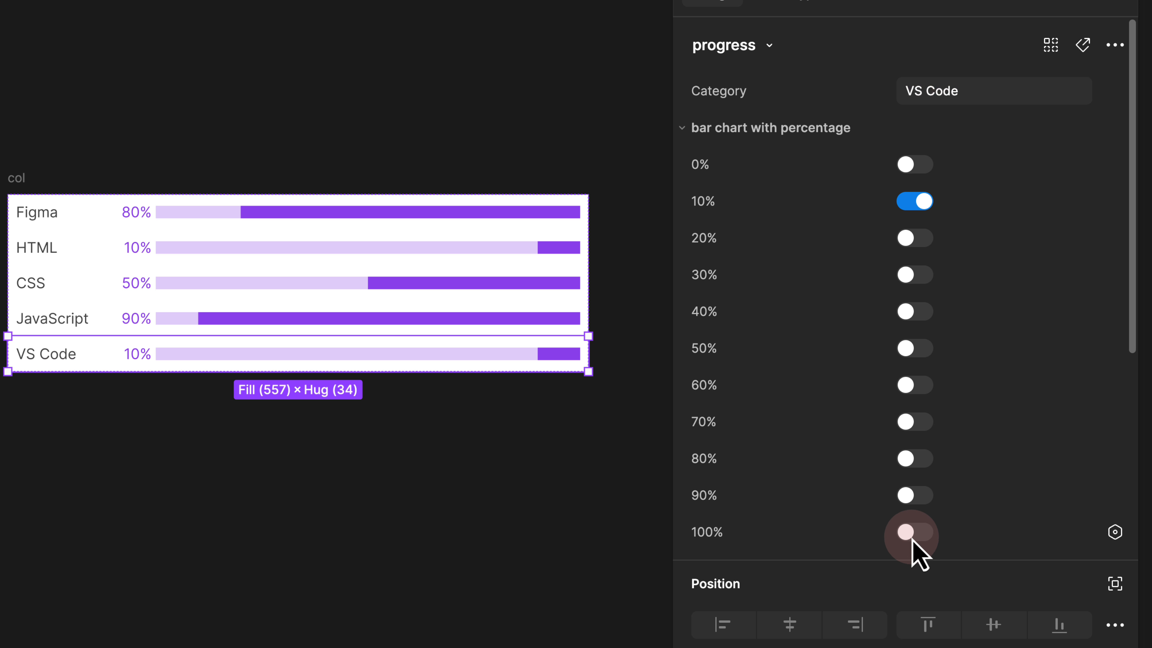
{"action": "left_click", "coordinate": [915, 532]}
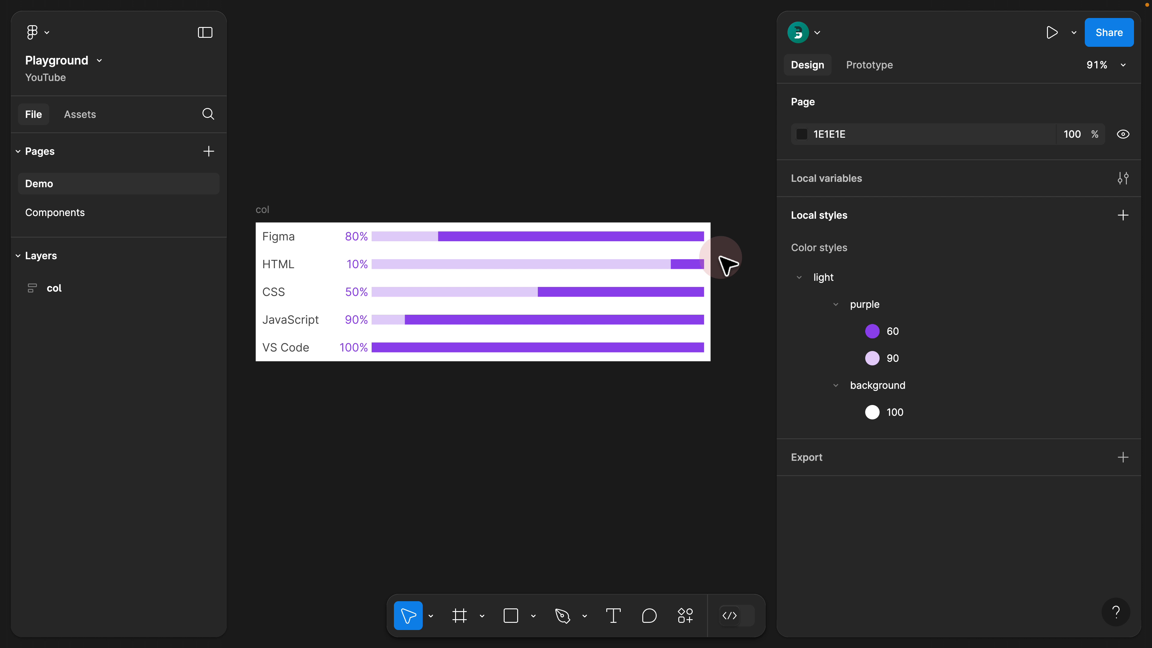
On the Components page, give the bar chart frame inside every bar chart with percentage variant a corner radius of 500 and clip its content
{"action": "scroll", "coordinate": [707, 259], "scroll_direction": "up", "scroll_amount": 5}
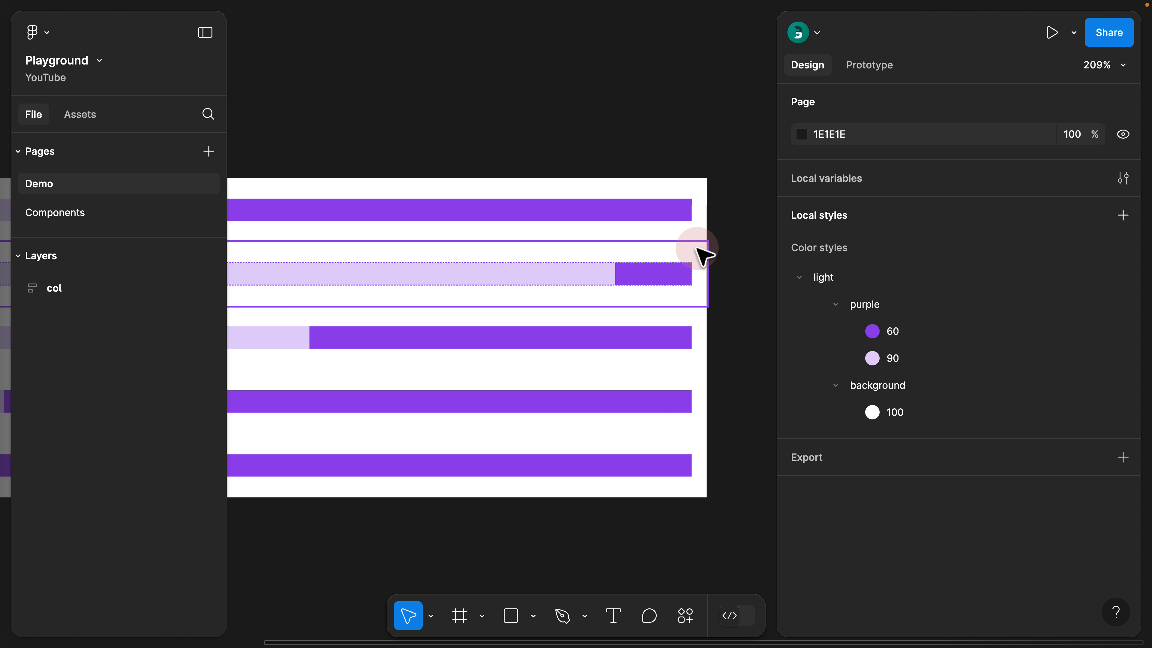
{"action": "left_click", "coordinate": [117, 219]}
{"action": "left_click", "coordinate": [472, 222]}
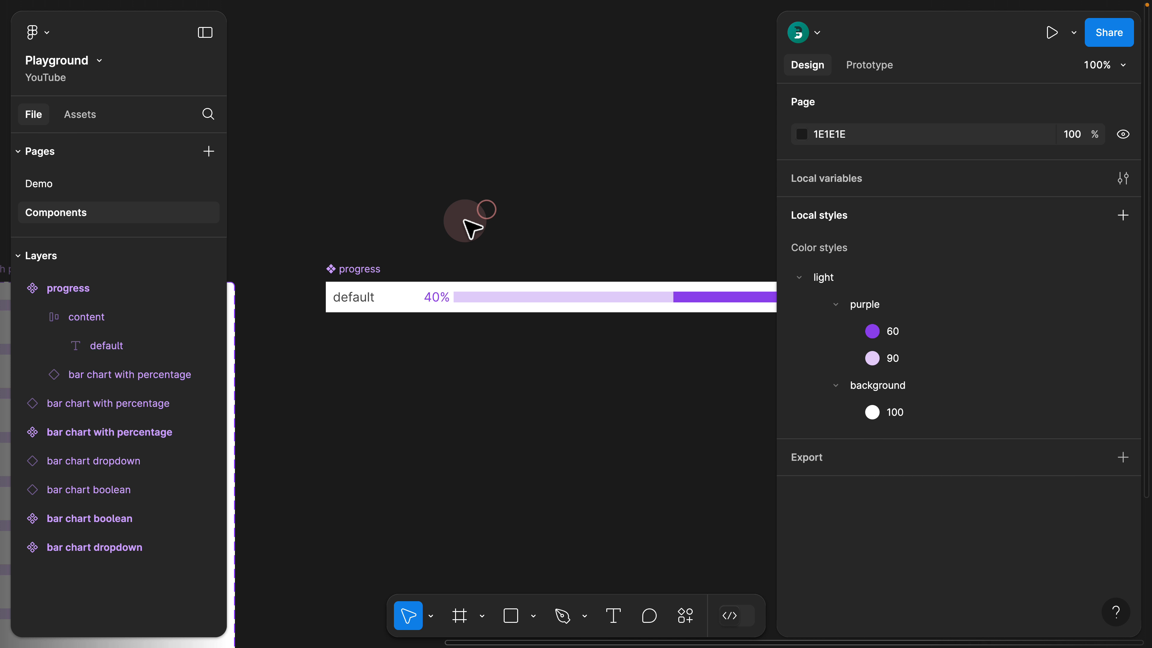
{"action": "scroll", "coordinate": [463, 227], "scroll_direction": "down", "scroll_amount": 2}
{"action": "left_click_drag", "start_coordinate": [326, 235], "coordinate": [465, 72]}
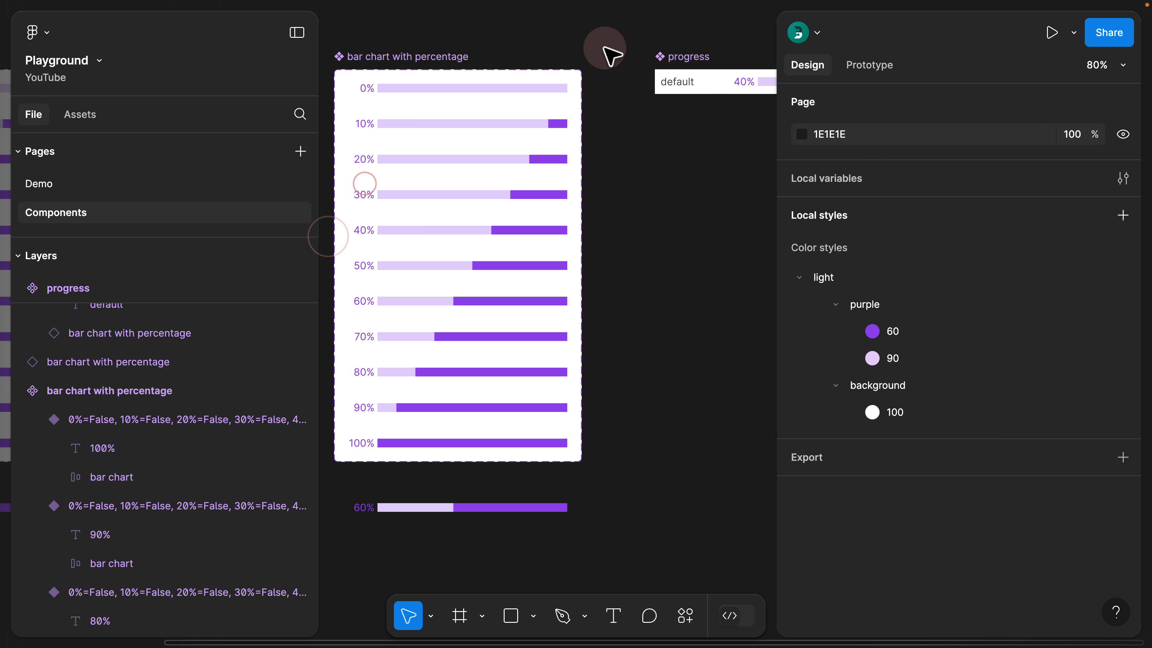
{"action": "left_click_drag", "start_coordinate": [606, 45], "coordinate": [398, 472]}
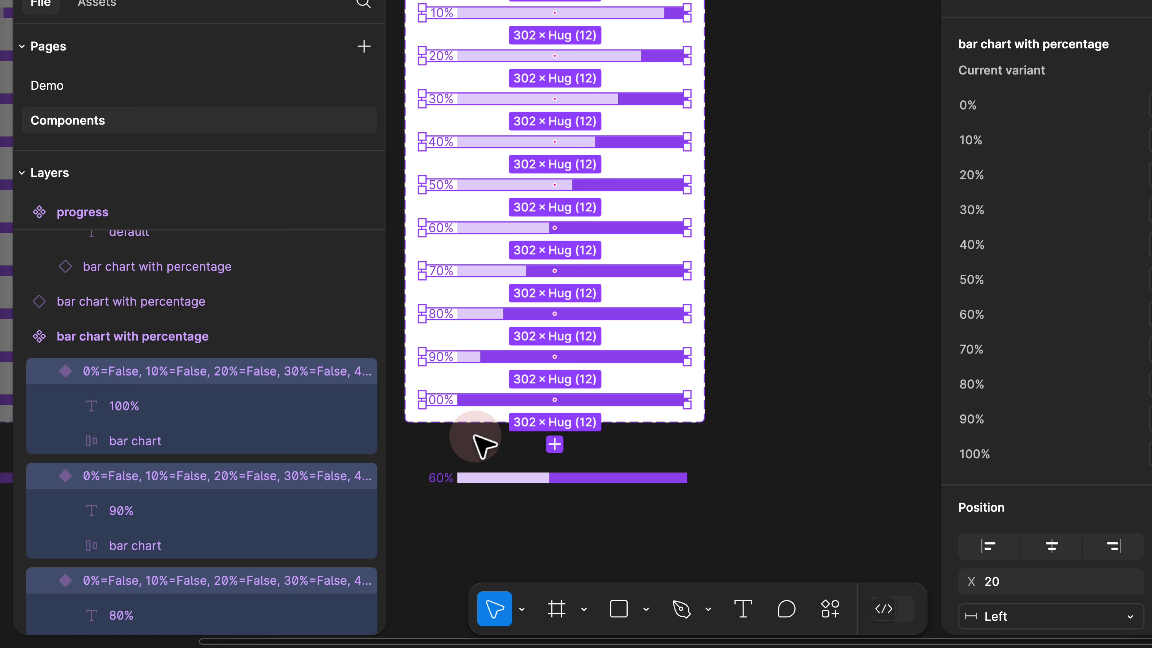
{"action": "key", "text": "Return"}
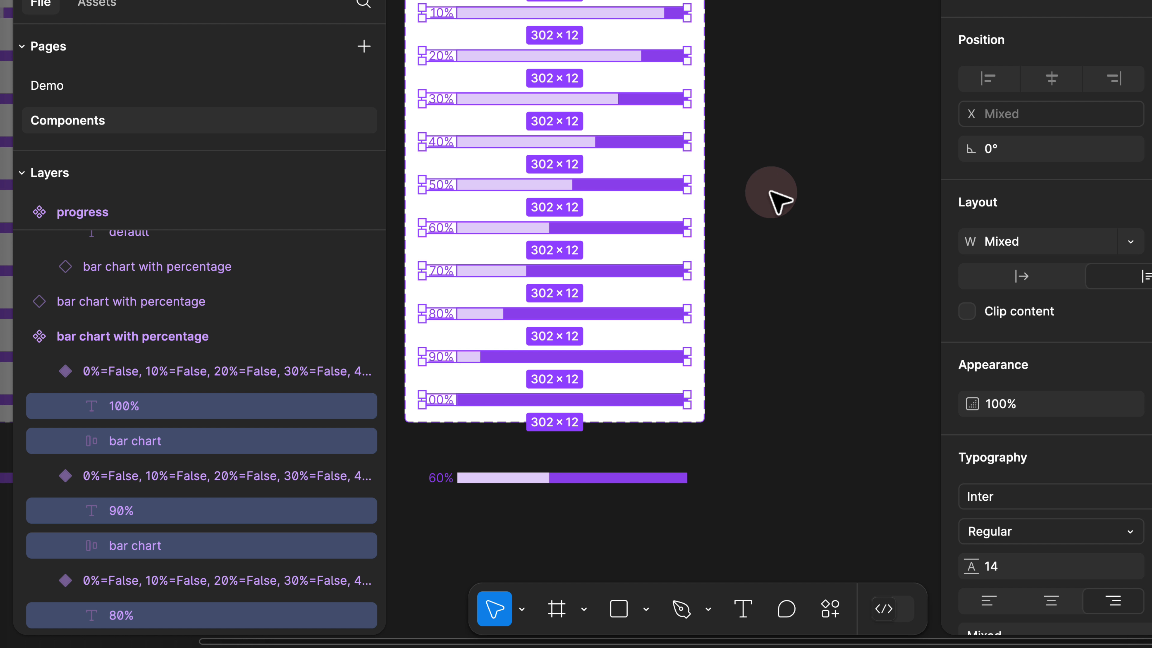
{"action": "key", "text": "Tab"}
{"action": "key", "text": "Tab"}
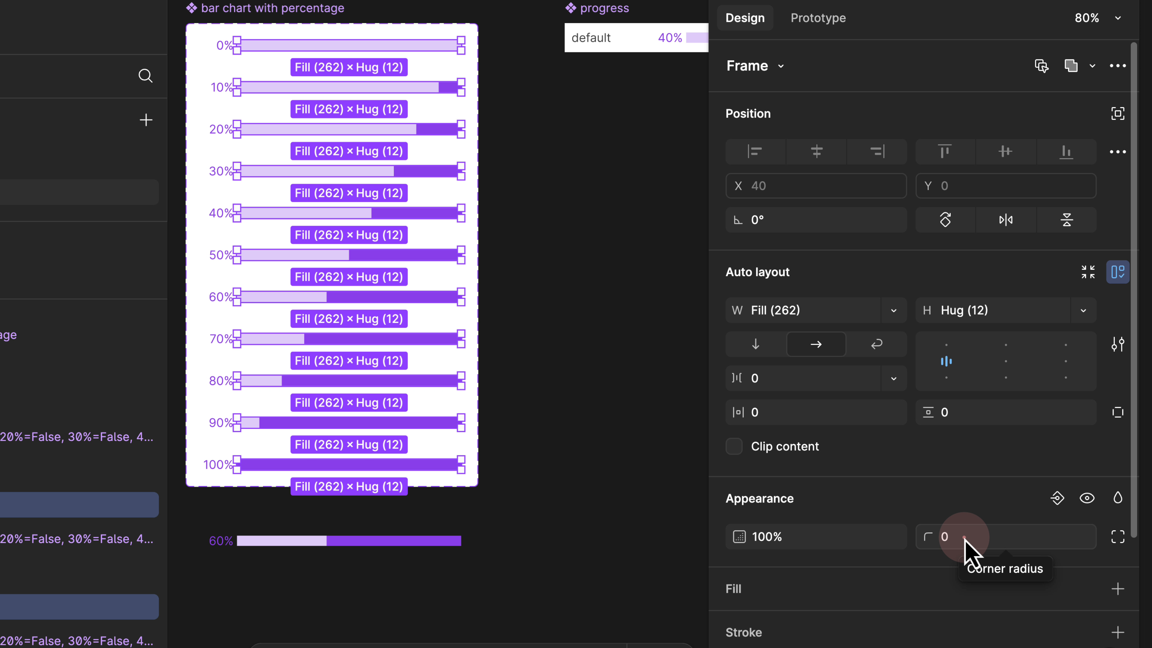
{"action": "left_click", "coordinate": [973, 535]}
{"action": "type", "text": "500"}
{"action": "key", "text": "Return"}
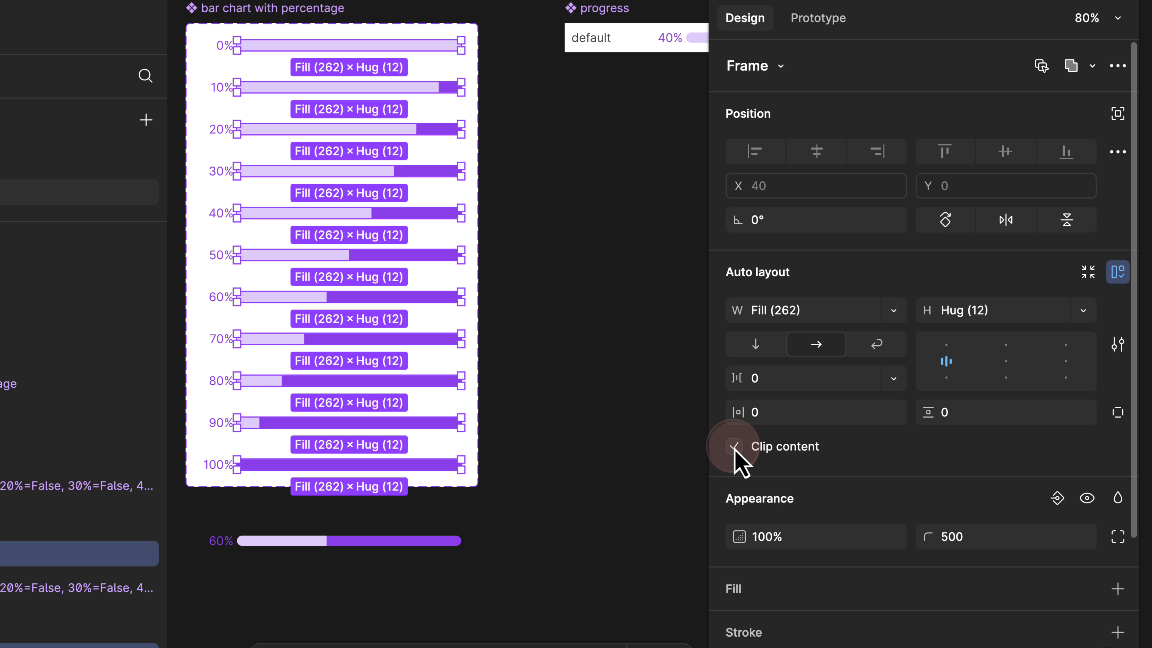
{"action": "left_click", "coordinate": [526, 86]}
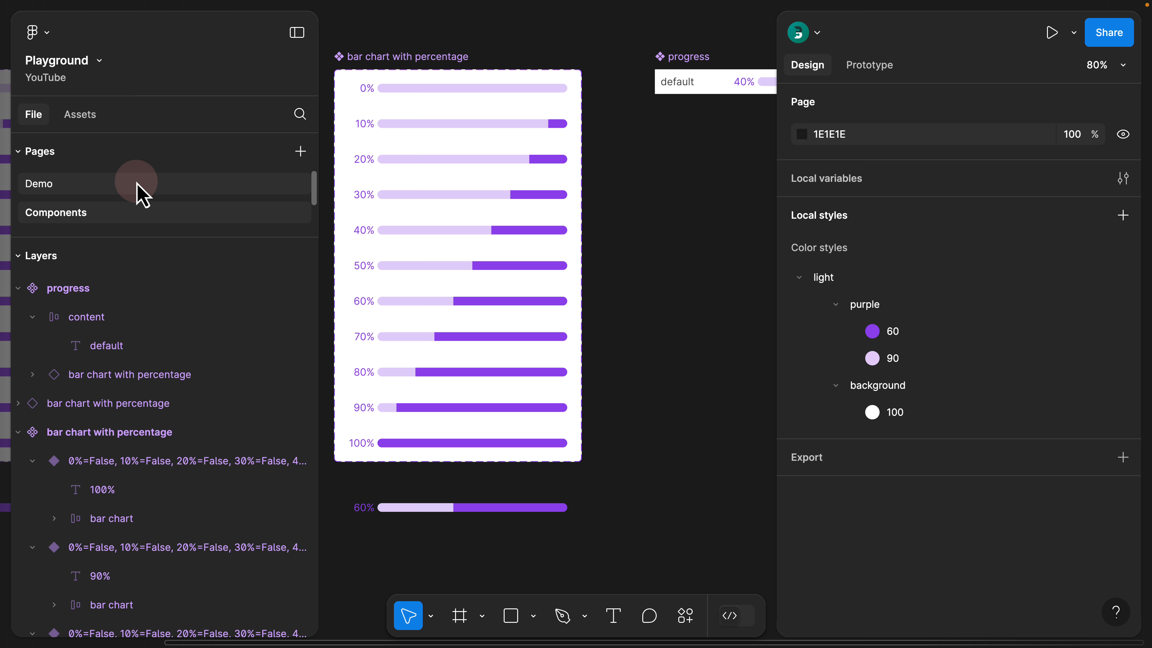
On the Demo page, move the VS Code progress row to the top of the col frame
{"action": "left_click", "coordinate": [136, 182]}
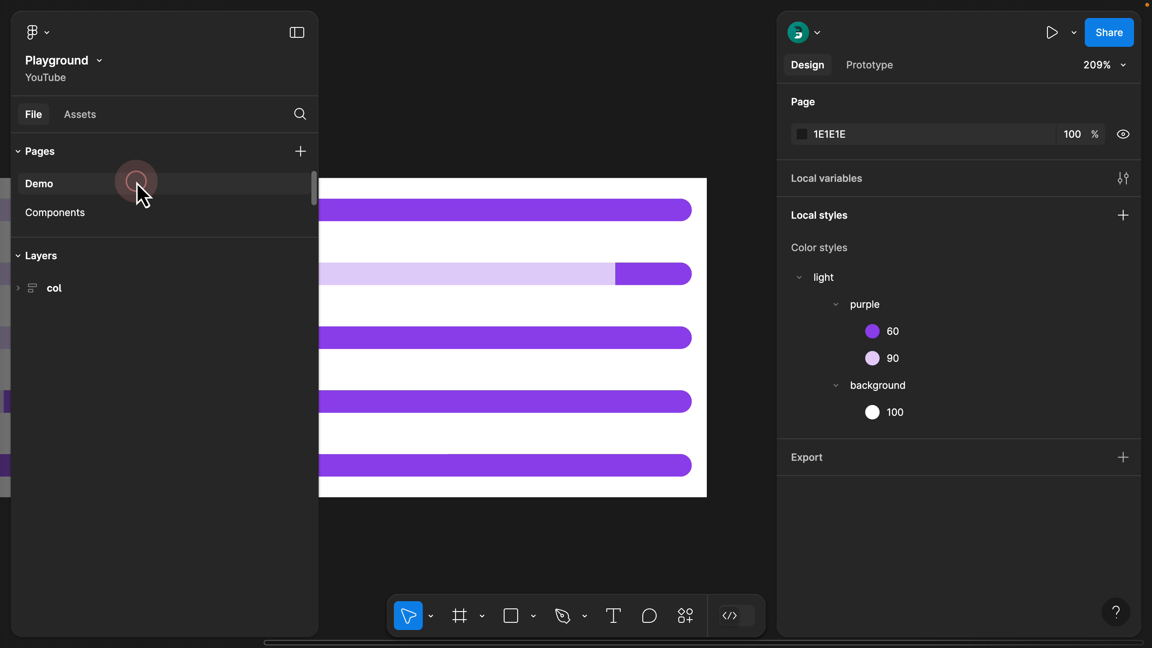
{"action": "scroll", "coordinate": [645, 135], "scroll_direction": "down", "scroll_amount": 5}
{"action": "key", "text": "space"}
{"action": "mouse_move", "coordinate": [517, 131]}
{"action": "left_mouse_down"}
{"action": "mouse_move", "coordinate": [616, 130]}
{"action": "mouse_move", "coordinate": [523, 132]}
{"action": "left_mouse_up"}
{"action": "scroll", "coordinate": [563, 133], "scroll_direction": "up", "scroll_amount": 1}
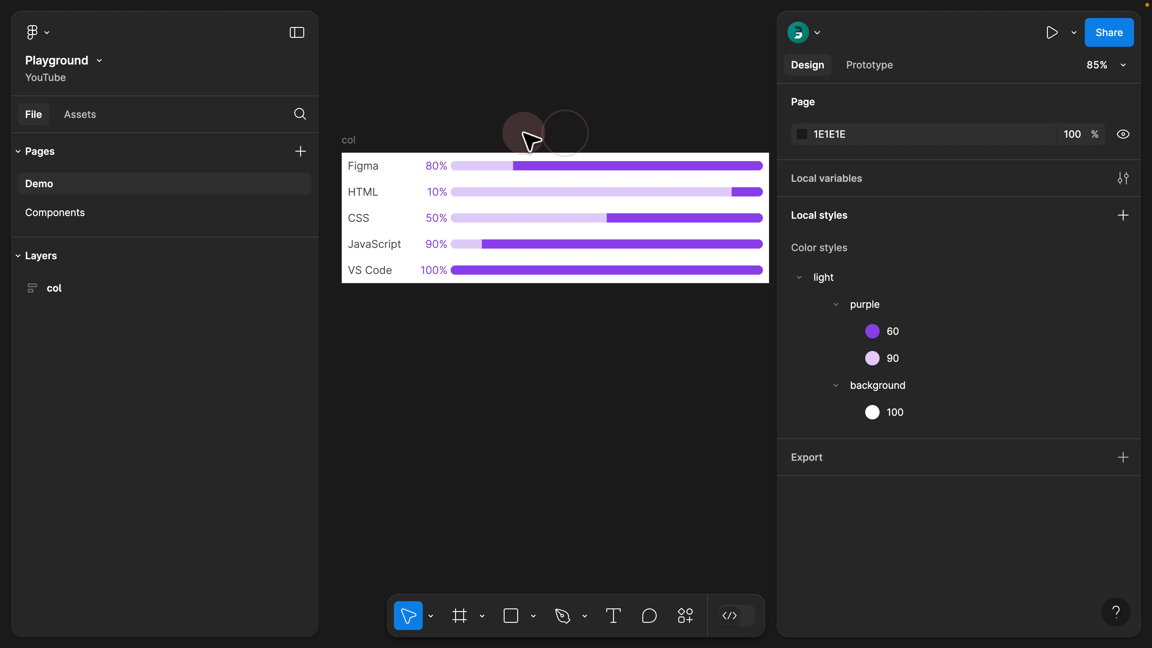
{"action": "left_click", "coordinate": [420, 262]}
{"action": "key", "text": "Up"}
{"action": "key", "text": "Up"}
{"action": "key", "text": "Up"}
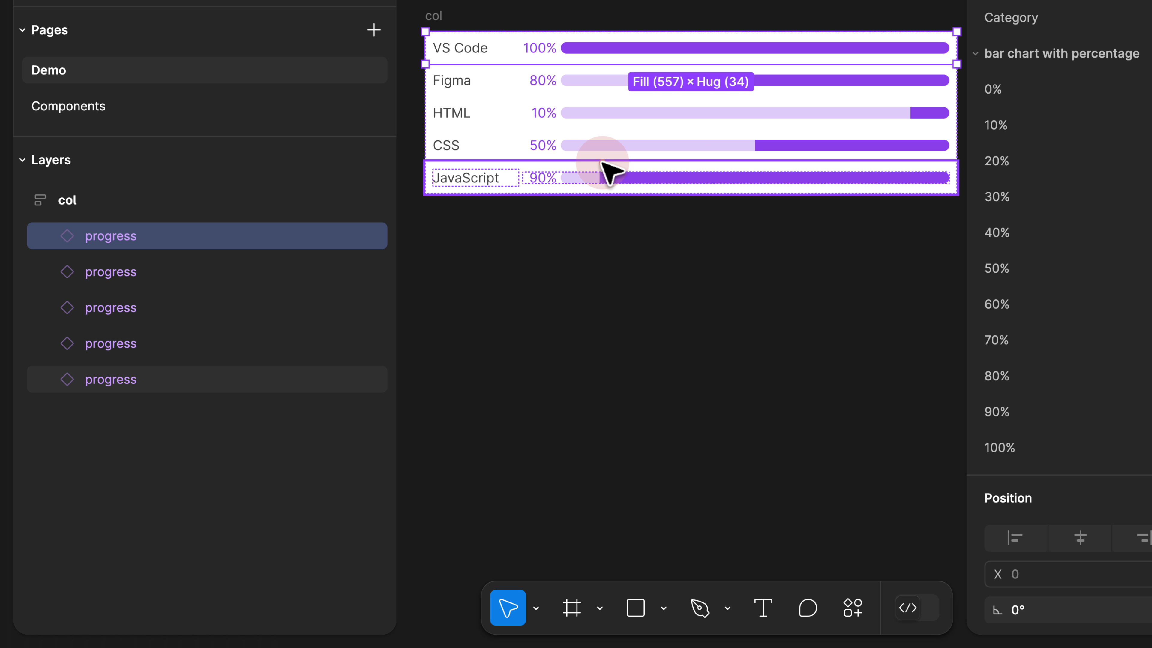
Move the JavaScript progress row to second place in the col frame, directly below VS Code
{"action": "left_click", "coordinate": [603, 163]}
{"action": "key", "text": "Up"}
{"action": "key", "text": "Up"}
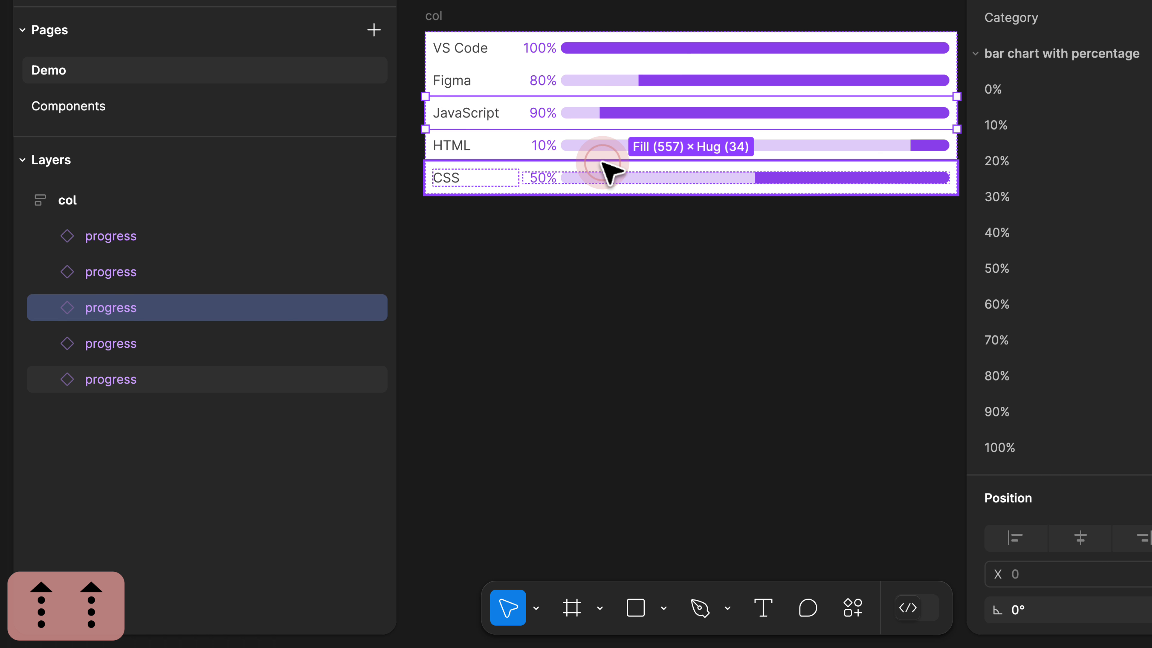
{"action": "key", "text": "Up"}
Move the CSS progress row to fourth place in the col frame, between the Figma and HTML rows
{"action": "left_click", "coordinate": [580, 174]}
{"action": "key", "text": "Up"}
{"action": "key", "text": "Up"}
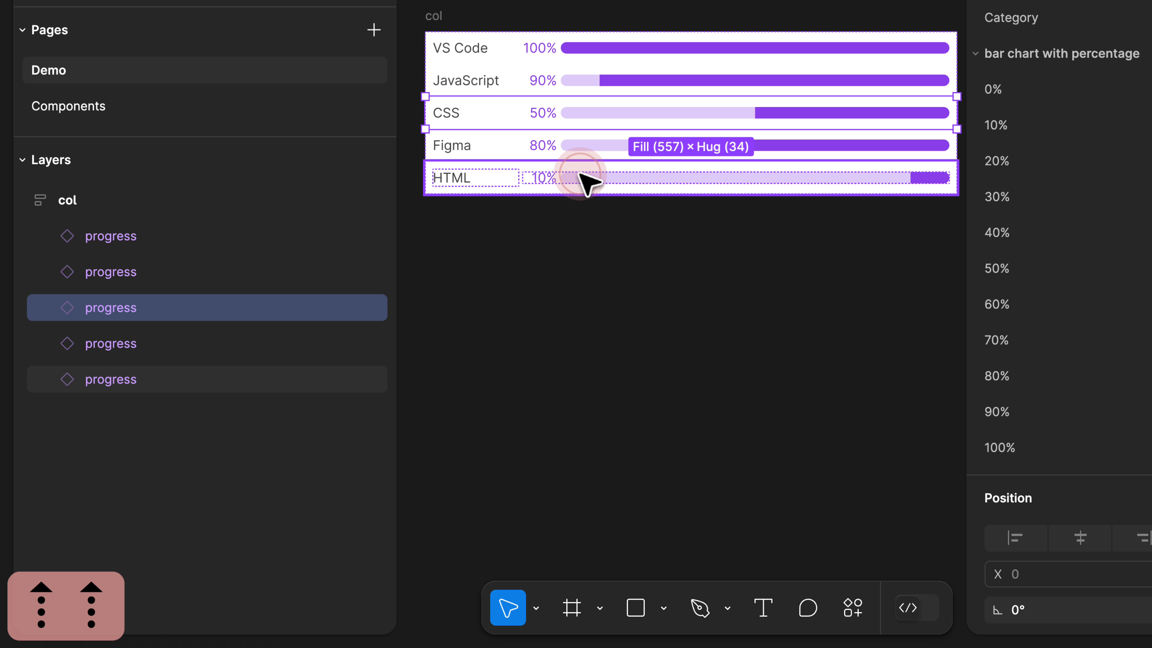
{"action": "key", "text": "Down"}
{"action": "left_click", "coordinate": [613, 251]}
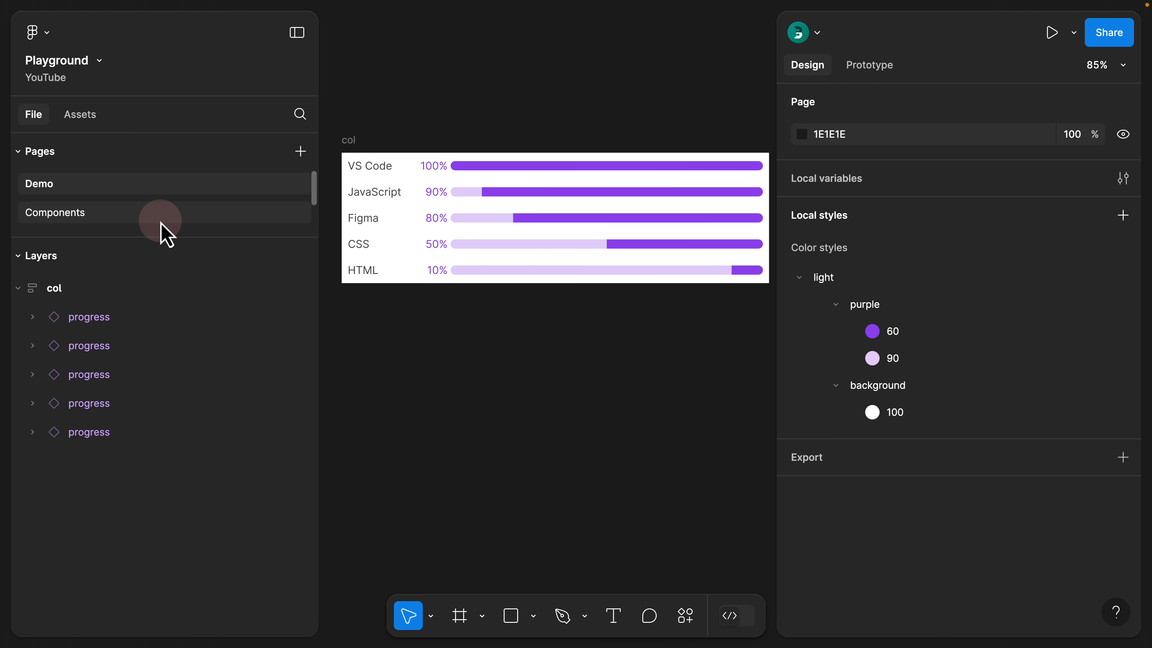
On the Components page, set the progress component's auto layout padding to 16 on all sides
{"action": "left_click", "coordinate": [165, 232]}
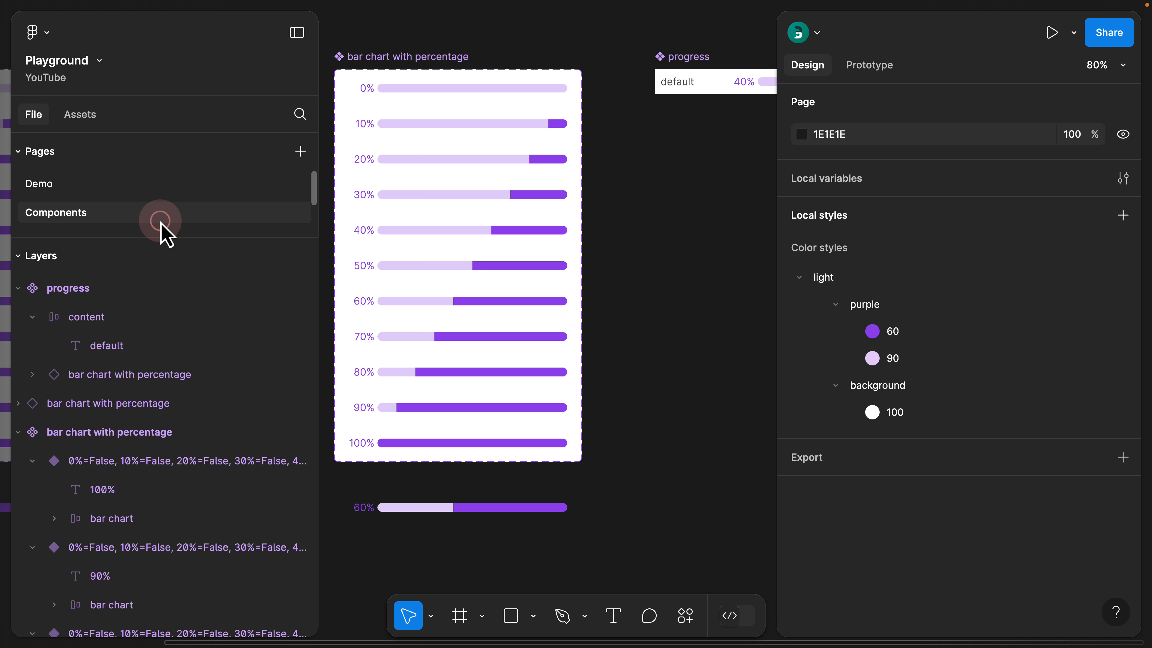
{"action": "left_click_drag", "start_coordinate": [675, 186], "coordinate": [437, 234]}
{"action": "left_click", "coordinate": [434, 147]}
{"action": "left_click_drag", "start_coordinate": [509, 131], "coordinate": [412, 129]}
{"action": "left_click_drag", "start_coordinate": [372, 131], "coordinate": [430, 129]}
{"action": "left_click", "coordinate": [392, 129]}
{"action": "scroll", "coordinate": [936, 304], "scroll_direction": "down", "scroll_amount": 5}
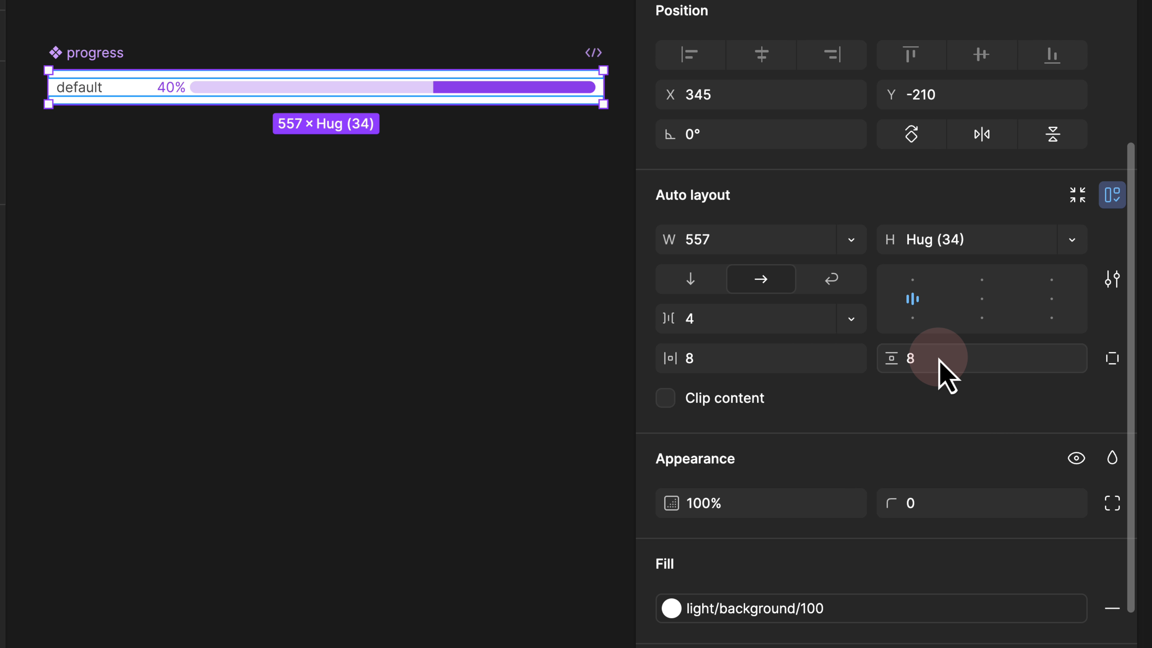
{"action": "left_click", "coordinate": [718, 362]}
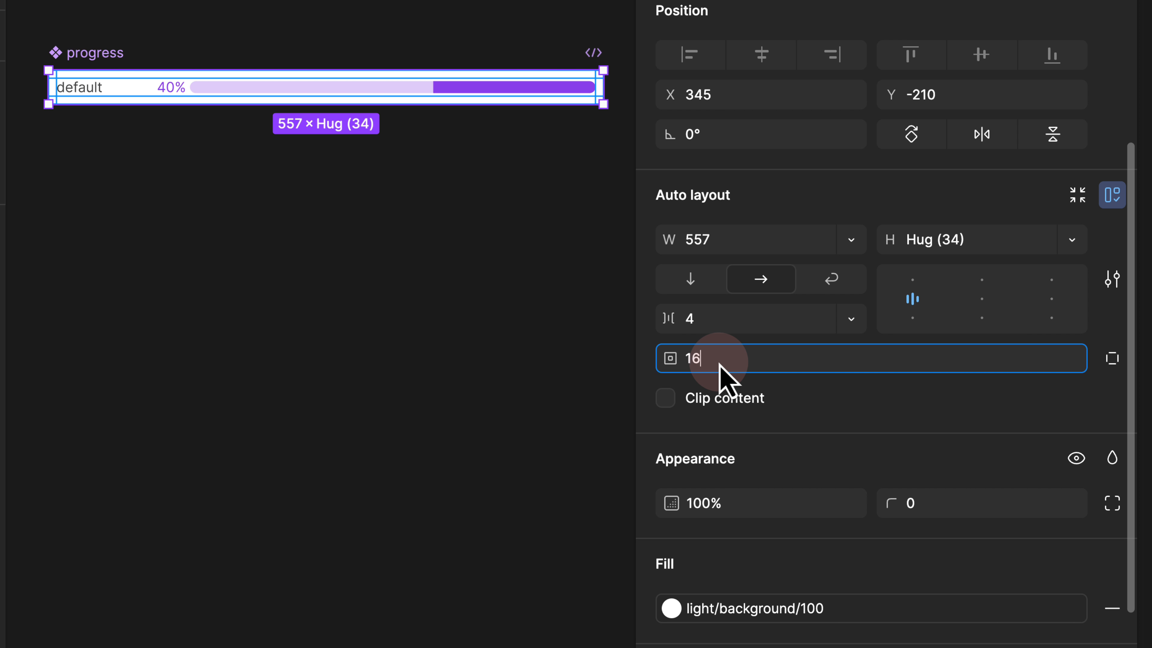
{"action": "type", "text": "16"}
{"action": "key", "text": "Return"}
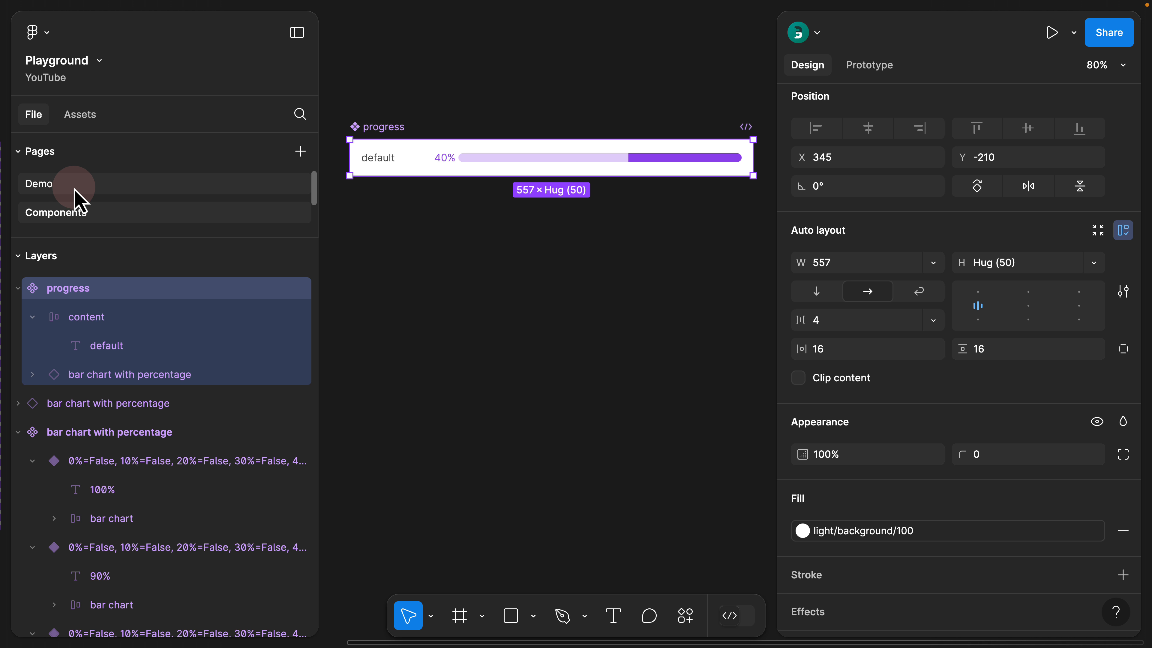
On the Demo page, rename the col frame as card and place a duplicate of it directly below
{"action": "left_click", "coordinate": [75, 187]}
{"action": "scroll", "coordinate": [506, 118], "scroll_direction": "down", "scroll_amount": 3}
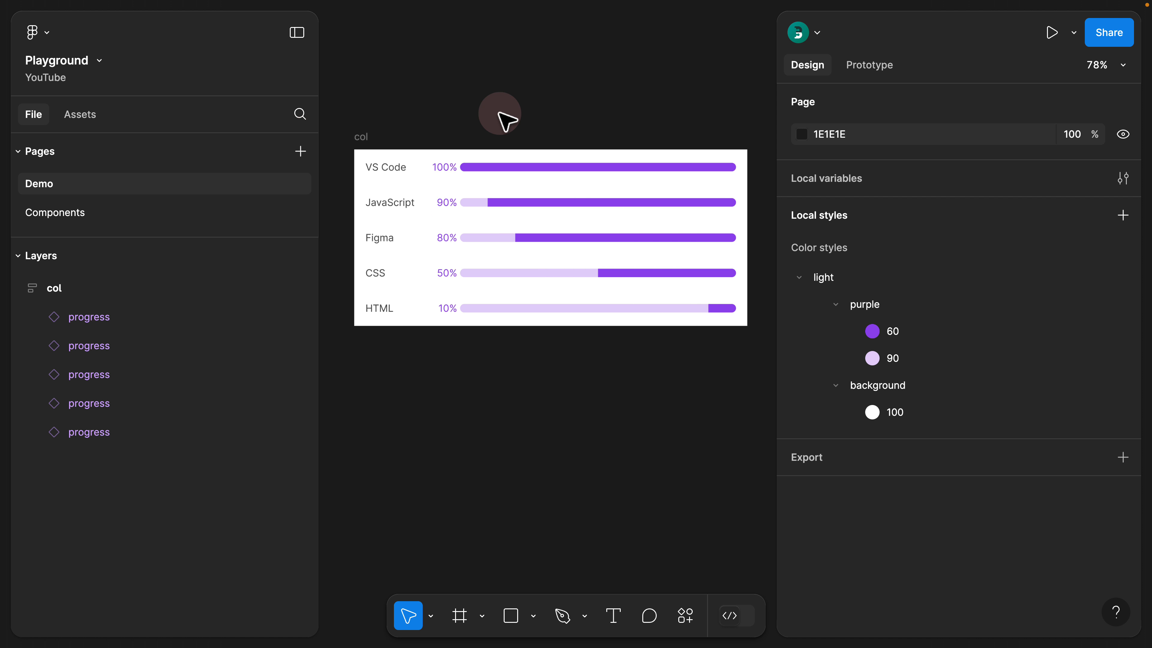
{"action": "left_click_drag", "start_coordinate": [486, 111], "coordinate": [479, 115]}
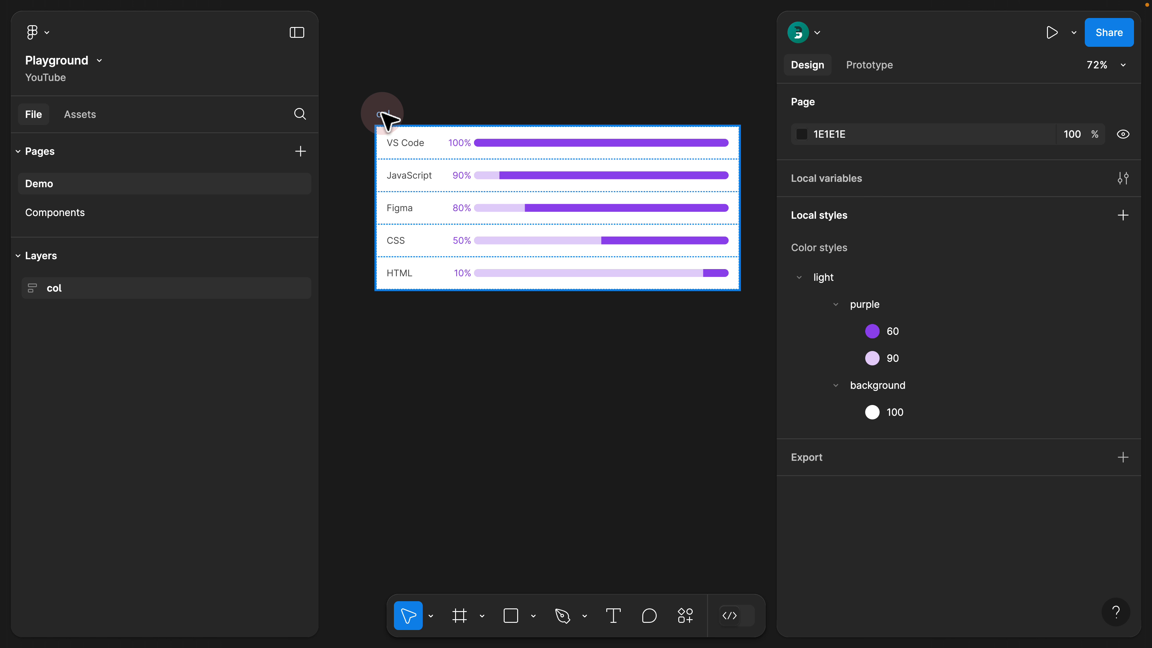
{"action": "left_click", "coordinate": [382, 113]}
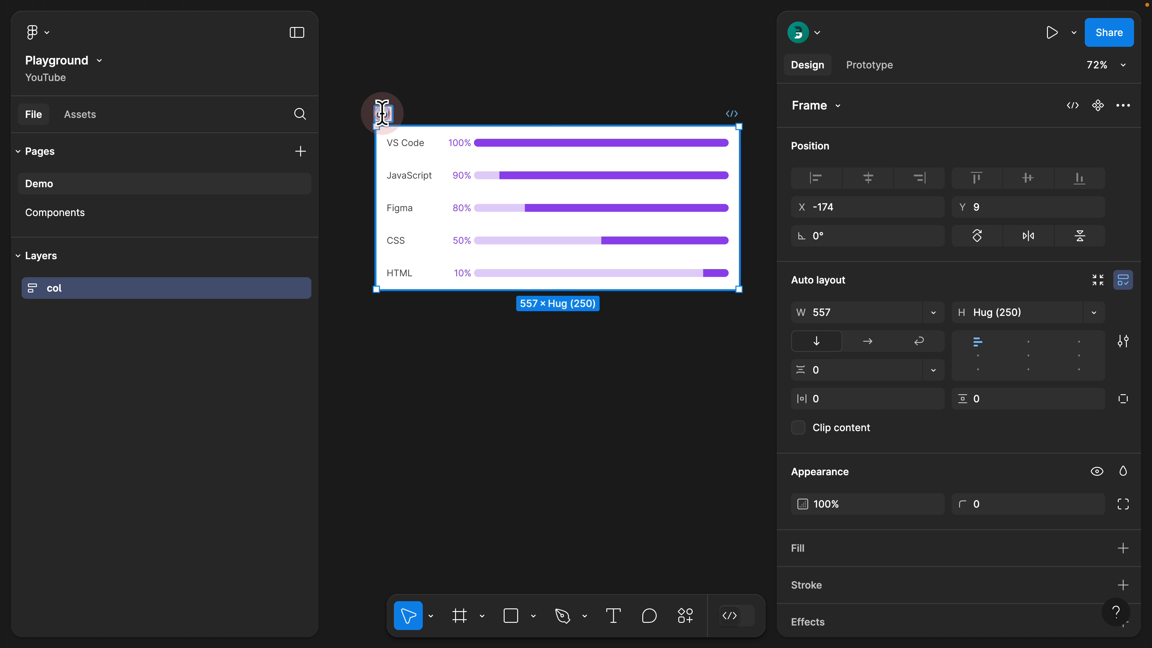
{"action": "type", "text": "card"}
{"action": "key", "text": "Return"}
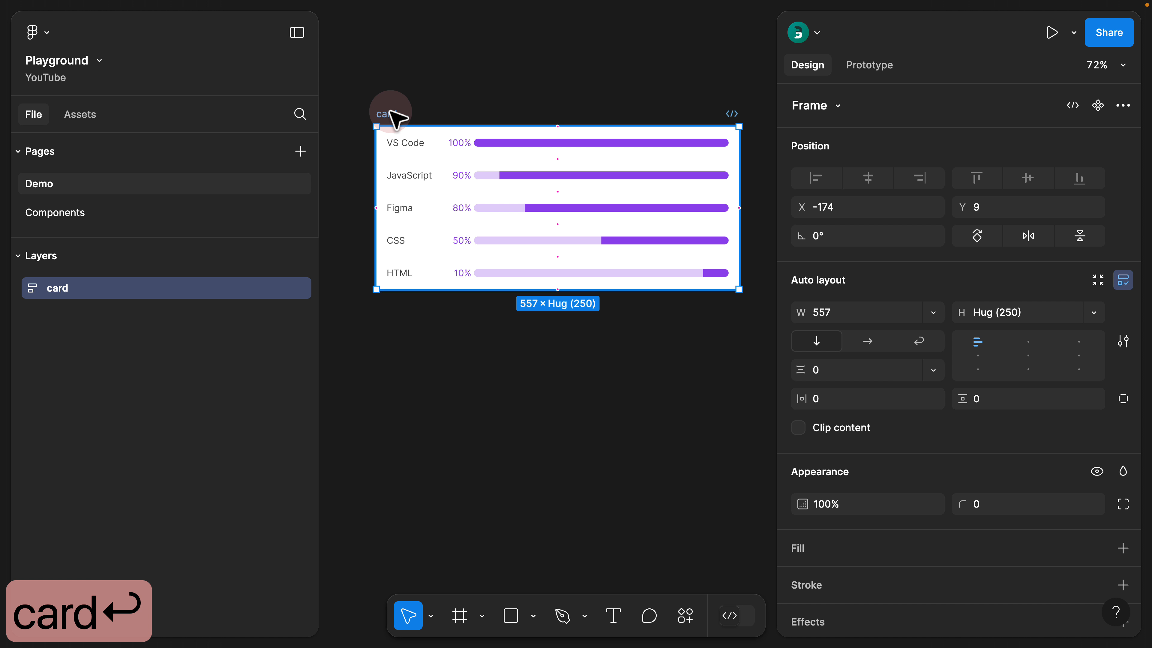
{"action": "left_click_drag", "start_coordinate": [389, 114], "coordinate": [386, 314]}
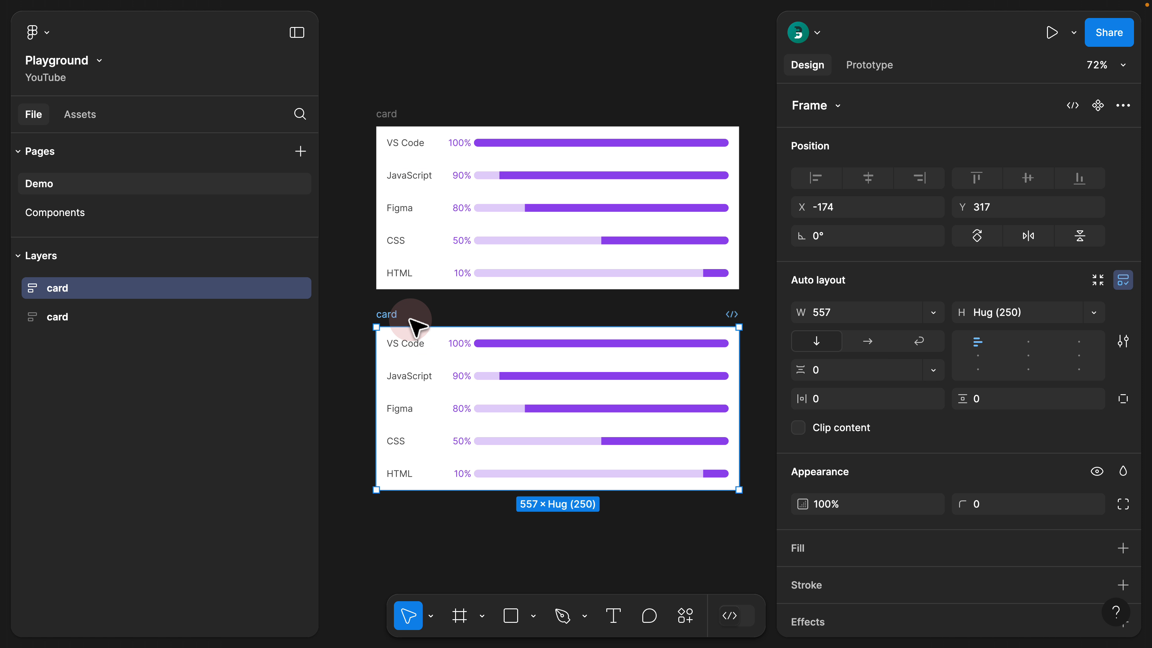
On the Components page, collapse the layers and add a second variant to the progress component
{"action": "left_click", "coordinate": [119, 221]}
{"action": "left_click", "coordinate": [385, 204]}
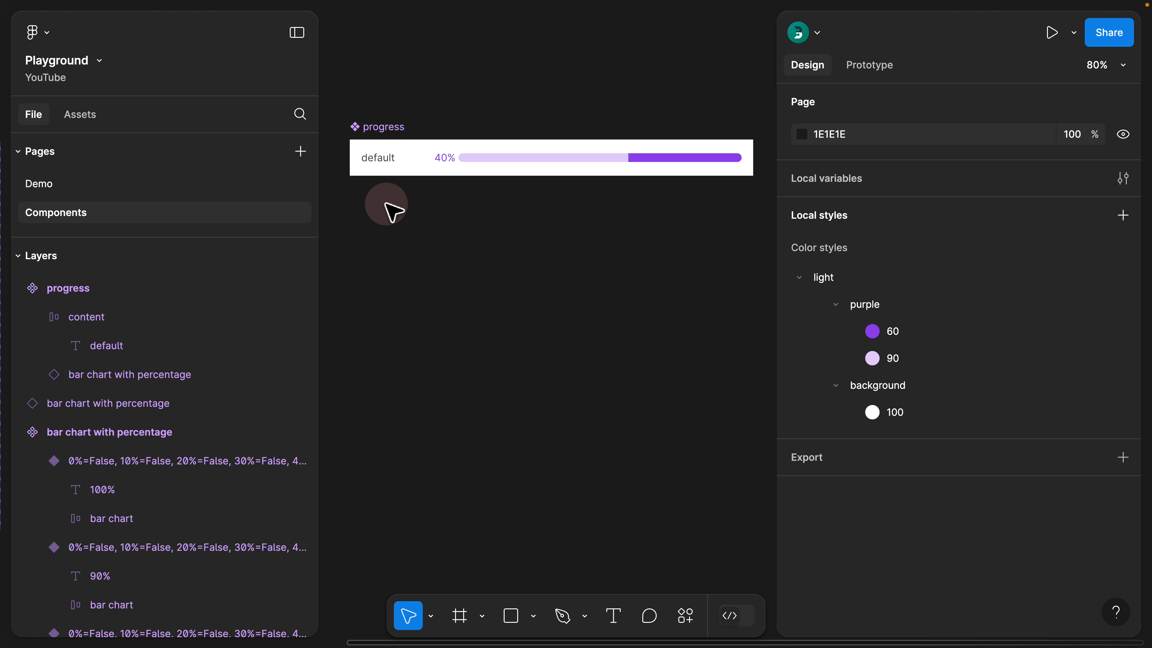
{"action": "key", "text": "alt+l"}
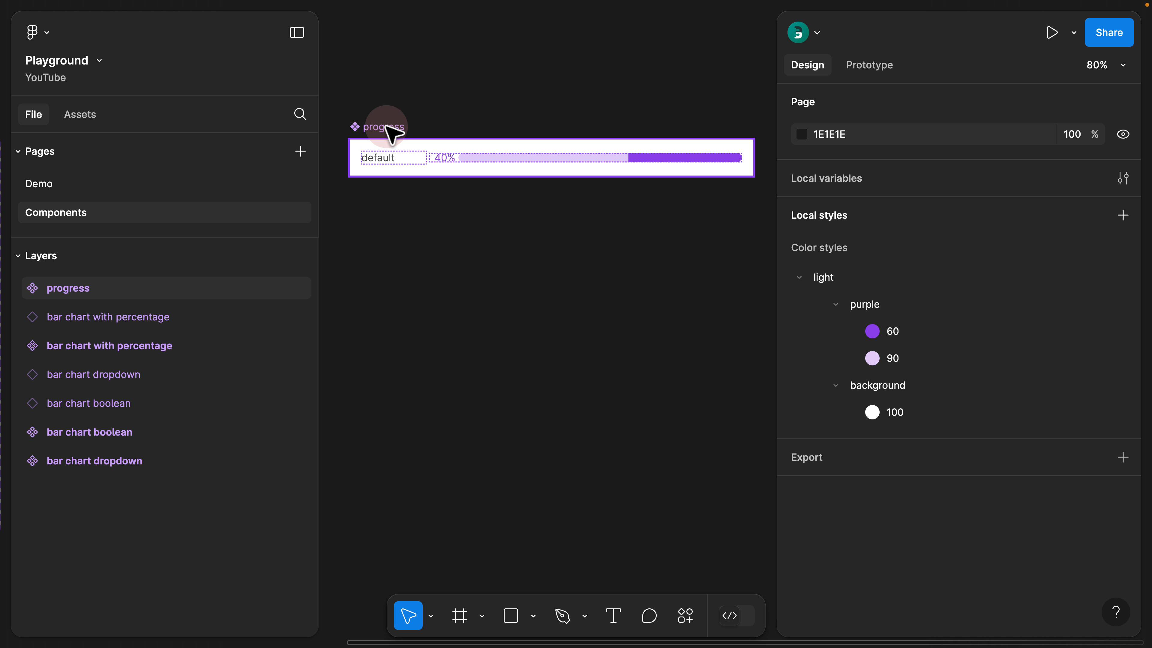
{"action": "left_click", "coordinate": [392, 135]}
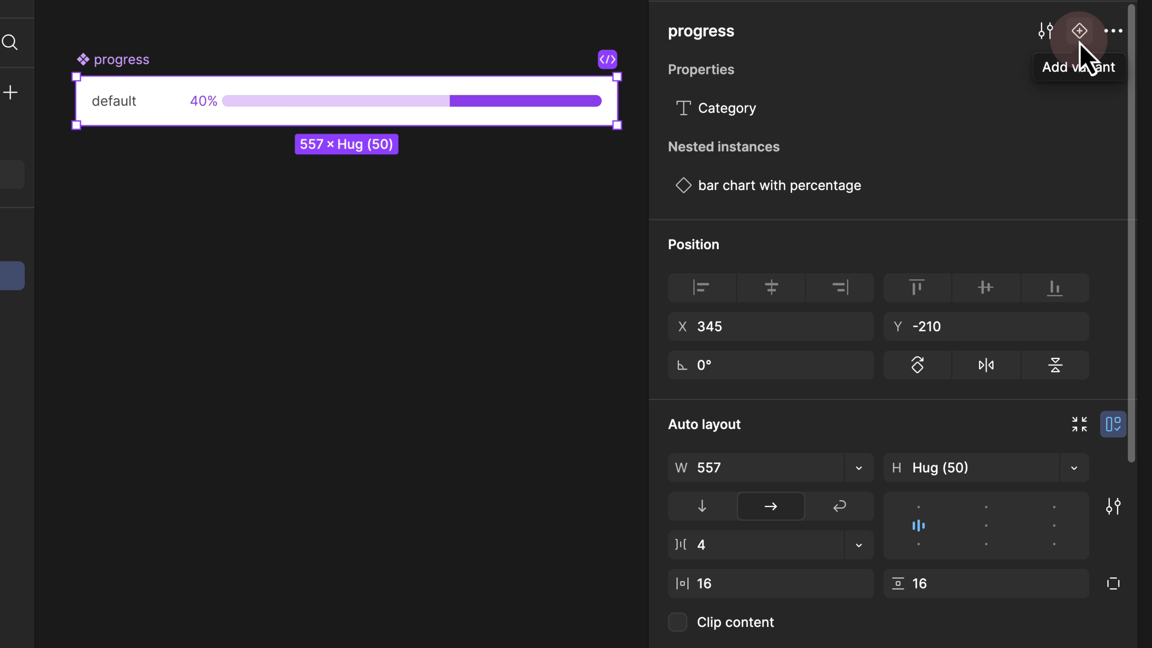
{"action": "left_click", "coordinate": [1080, 42]}
{"action": "left_click", "coordinate": [559, 171]}
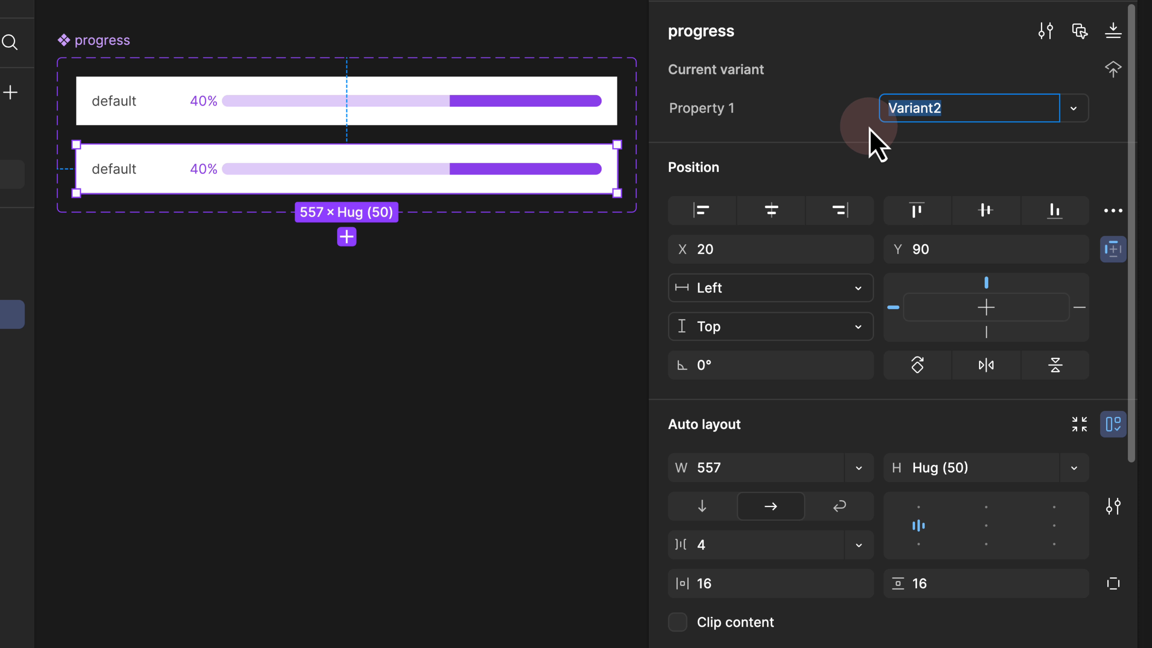
Rename the progress component set's variant property as light
{"action": "left_click", "coordinate": [102, 40]}
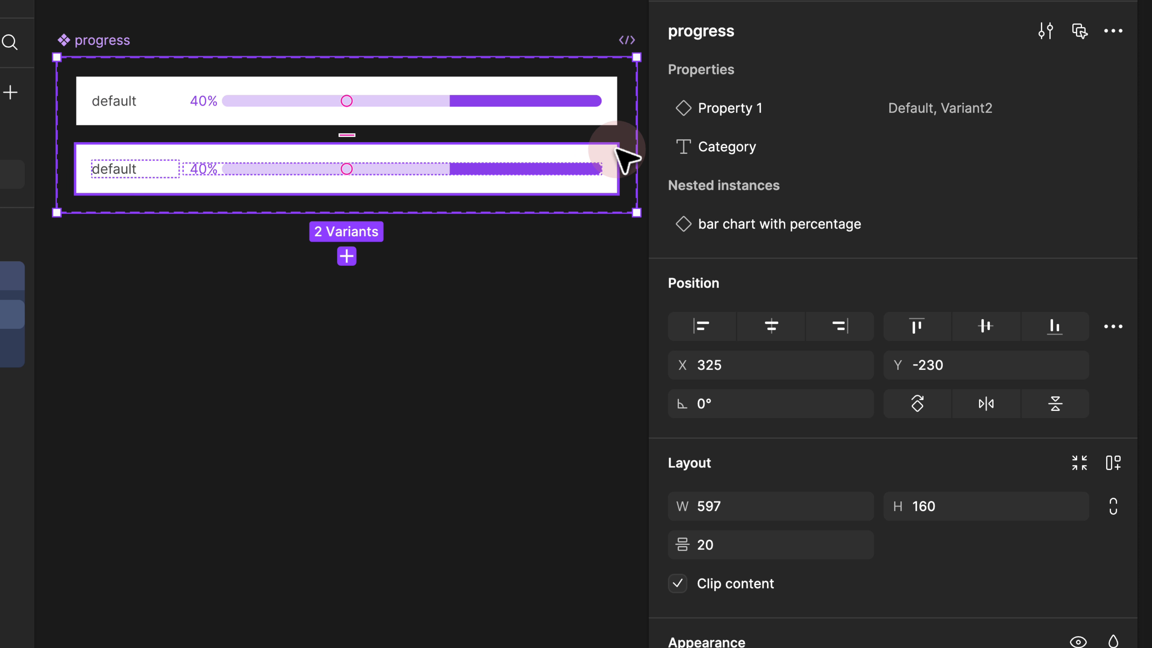
{"action": "left_click", "coordinate": [749, 114]}
{"action": "double_click", "coordinate": [755, 114]}
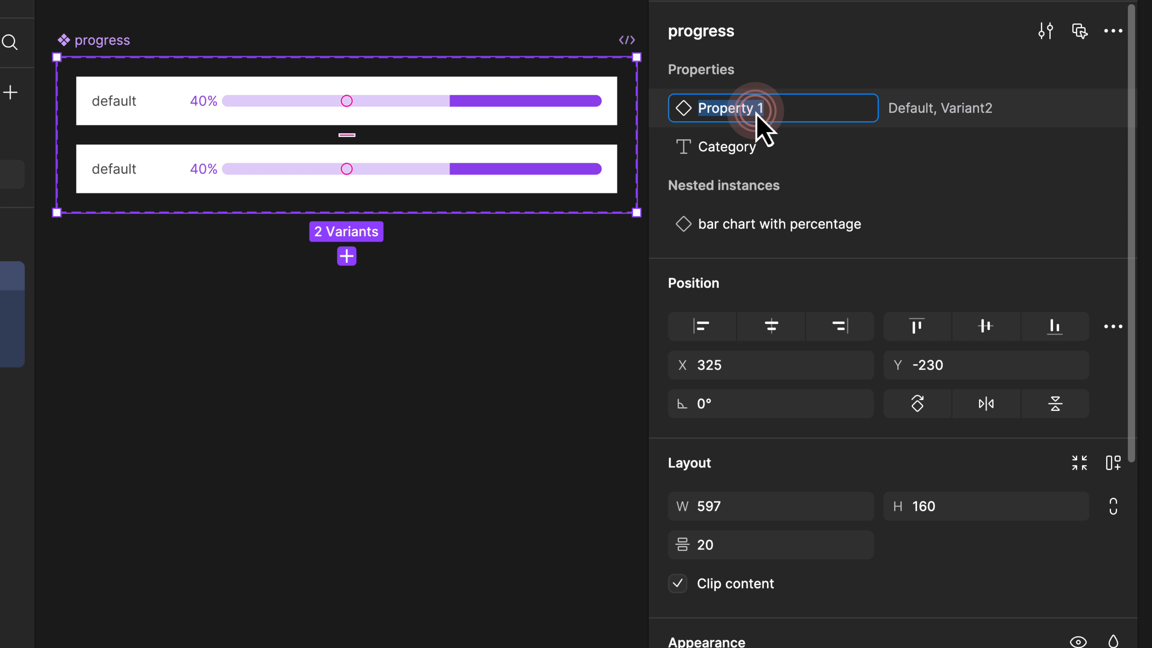
{"action": "type", "text": "light"}
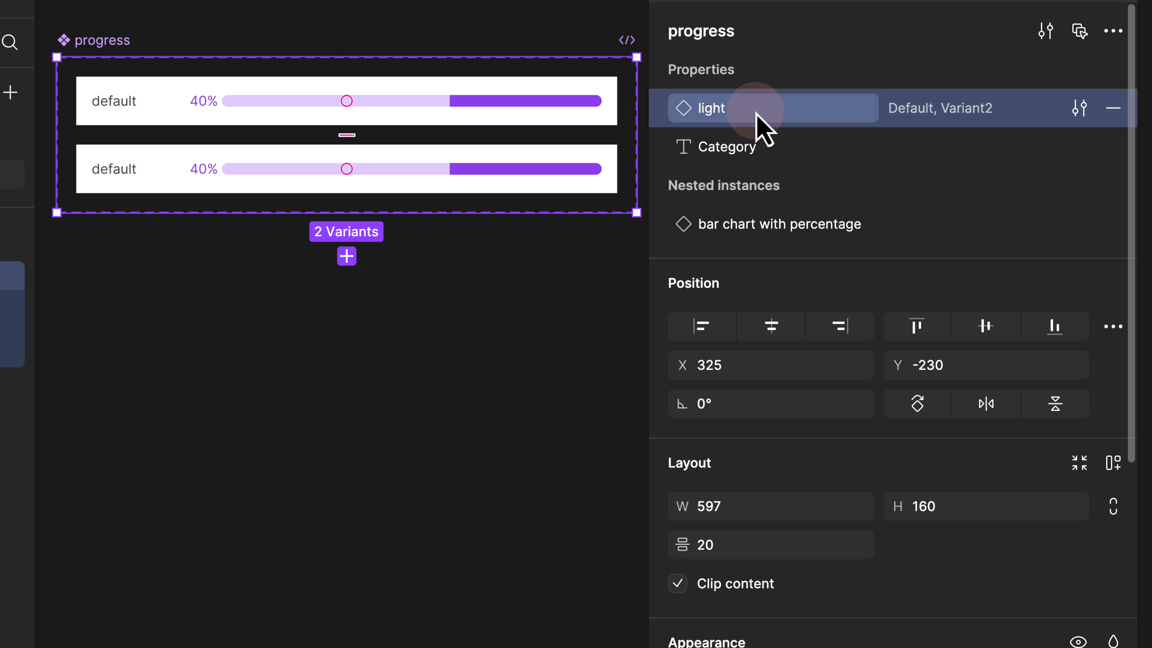
{"action": "key", "text": "Return"}
Set the upper progress variant's light property value to True
{"action": "left_click", "coordinate": [413, 100]}
{"action": "left_click", "coordinate": [460, 164]}
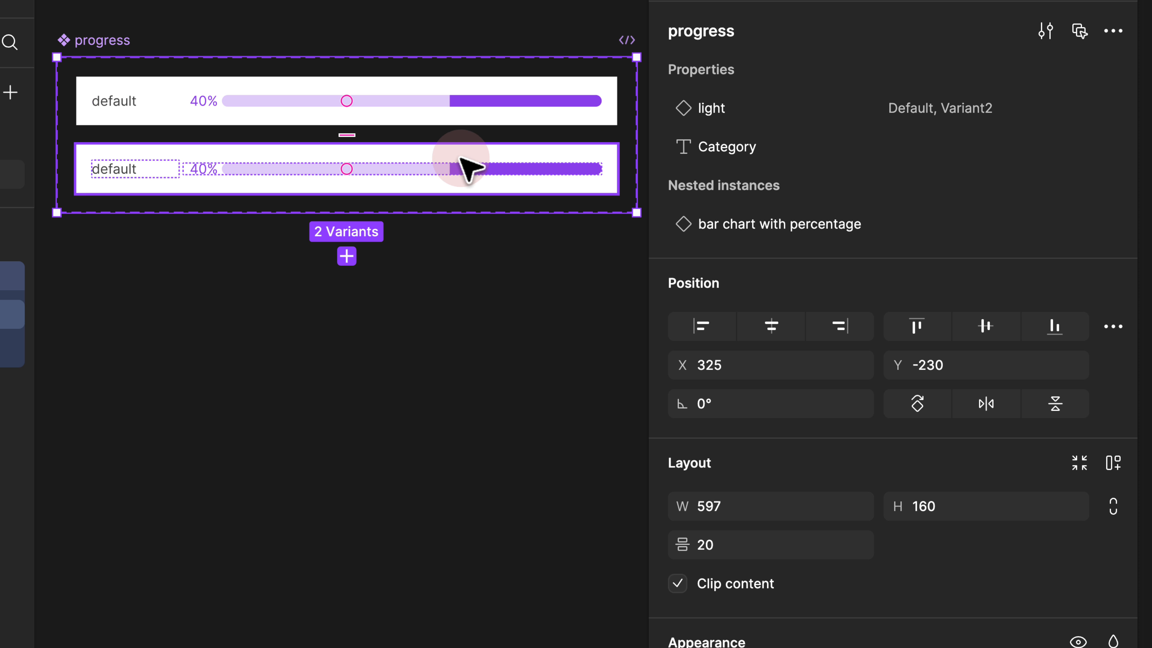
{"action": "left_click", "coordinate": [459, 93]}
{"action": "double_click", "coordinate": [245, 103]}
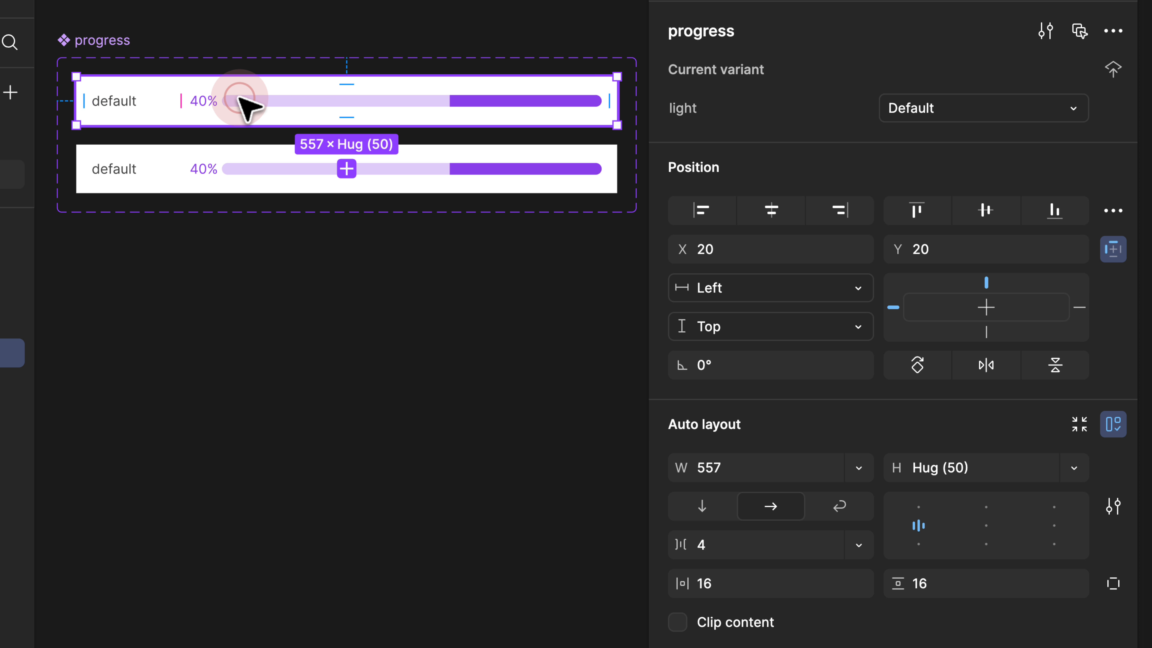
{"action": "left_click", "coordinate": [947, 108]}
{"action": "type", "text": "Tru"}
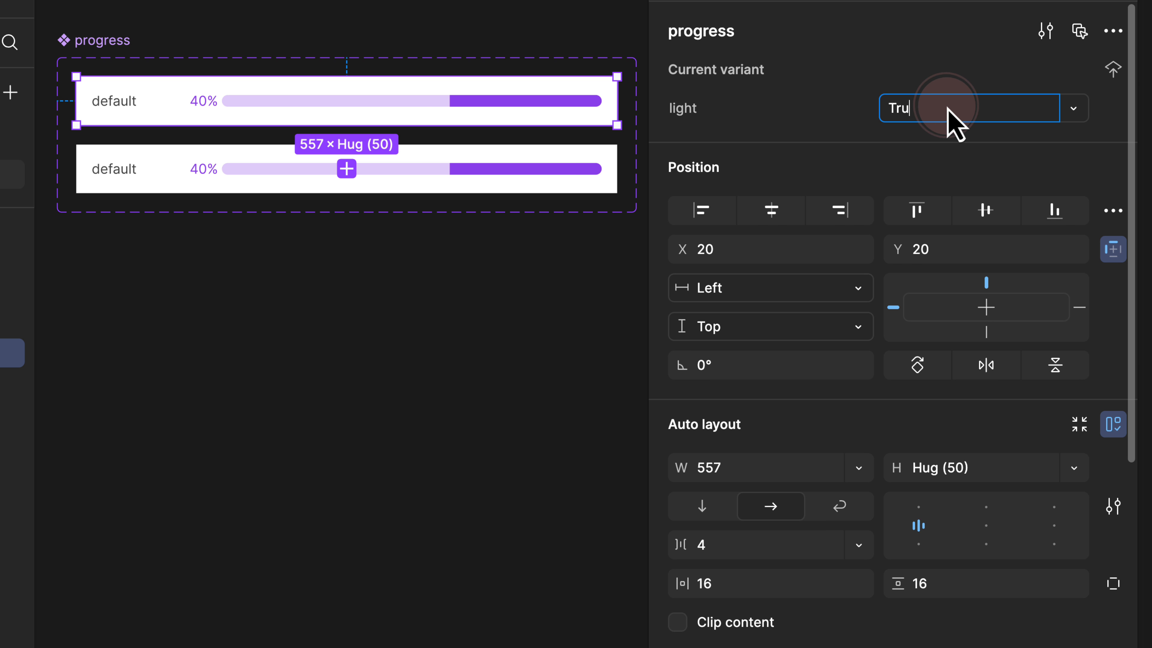
{"action": "type", "text": "e"}
{"action": "key", "text": "Return"}
Set the lower progress variant's light property value to False
{"action": "left_click", "coordinate": [583, 172]}
{"action": "left_click", "coordinate": [912, 114]}
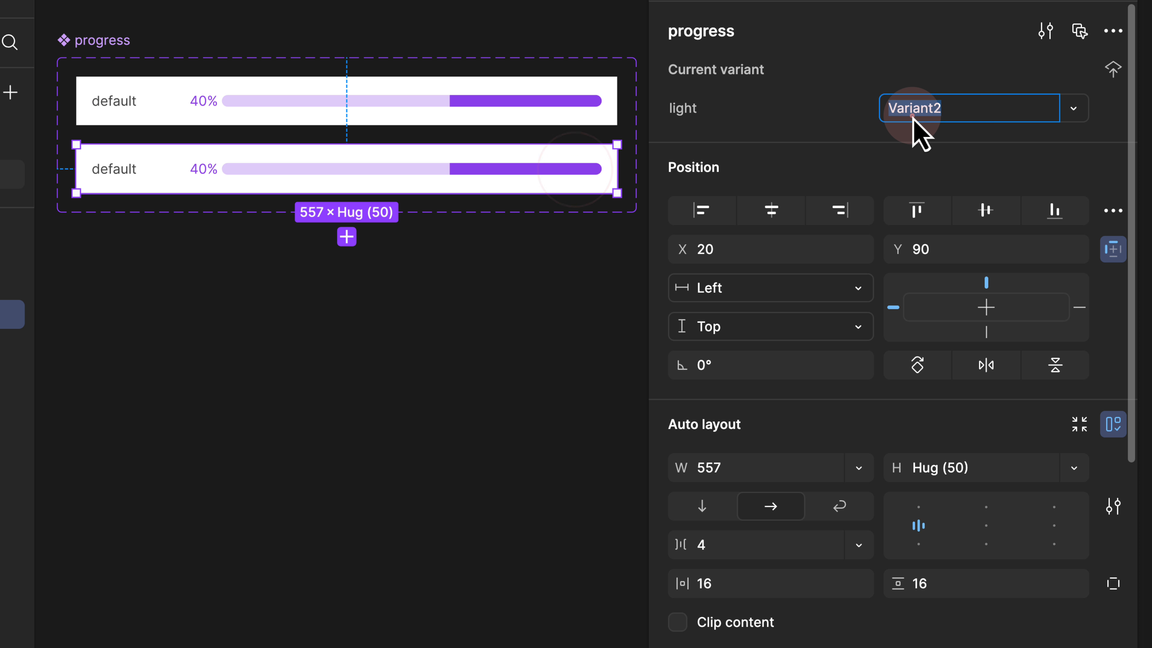
{"action": "type", "text": "False"}
{"action": "left_click", "coordinate": [322, 177]}
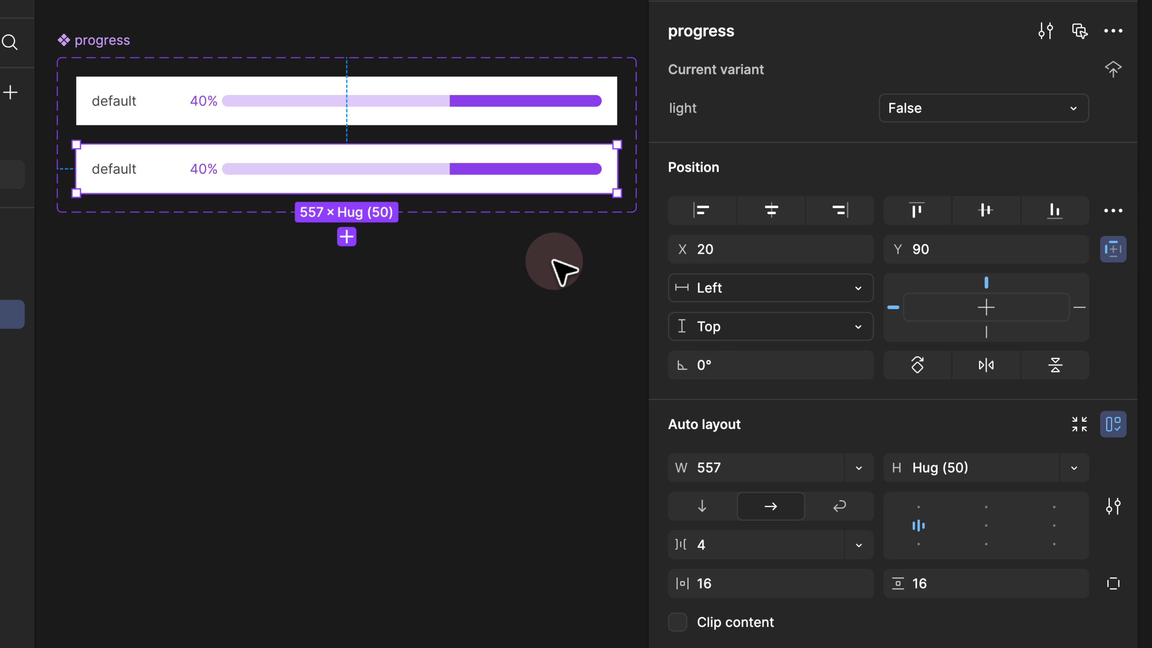
{"action": "left_click", "coordinate": [553, 258]}
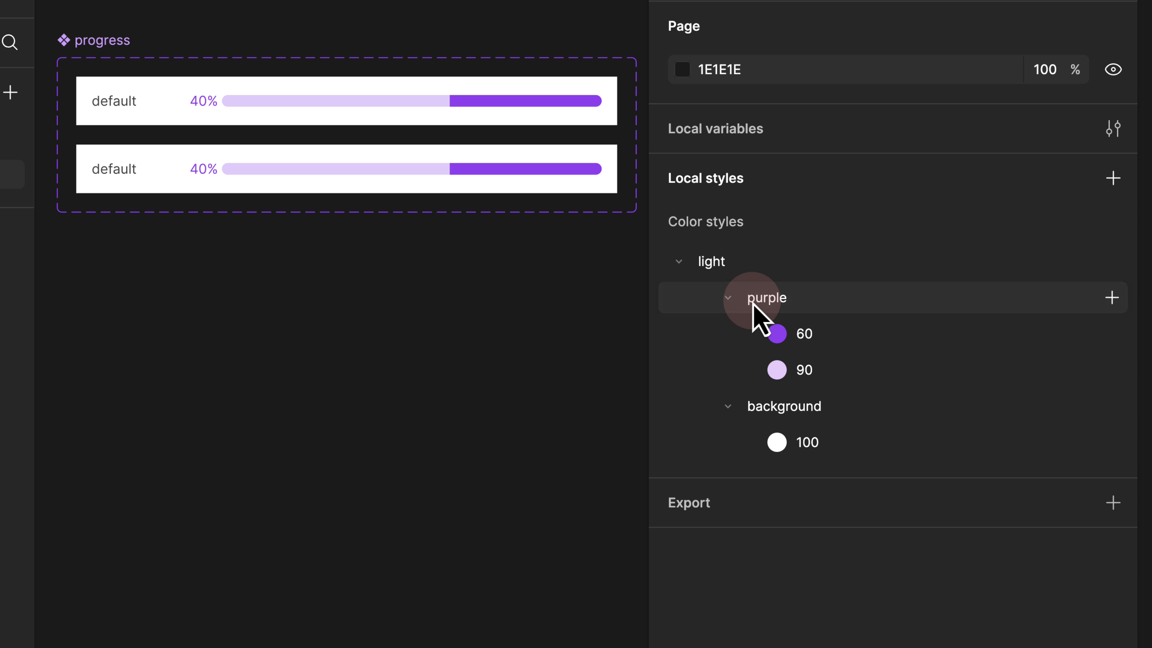
Detach the light=False variant's fill from its color style and sample the bar's purple as the new fill color
{"action": "left_click", "coordinate": [170, 166]}
{"action": "scroll", "coordinate": [849, 200], "scroll_direction": "down", "scroll_amount": 1}
{"action": "scroll", "coordinate": [849, 202], "scroll_direction": "down", "scroll_amount": 5}
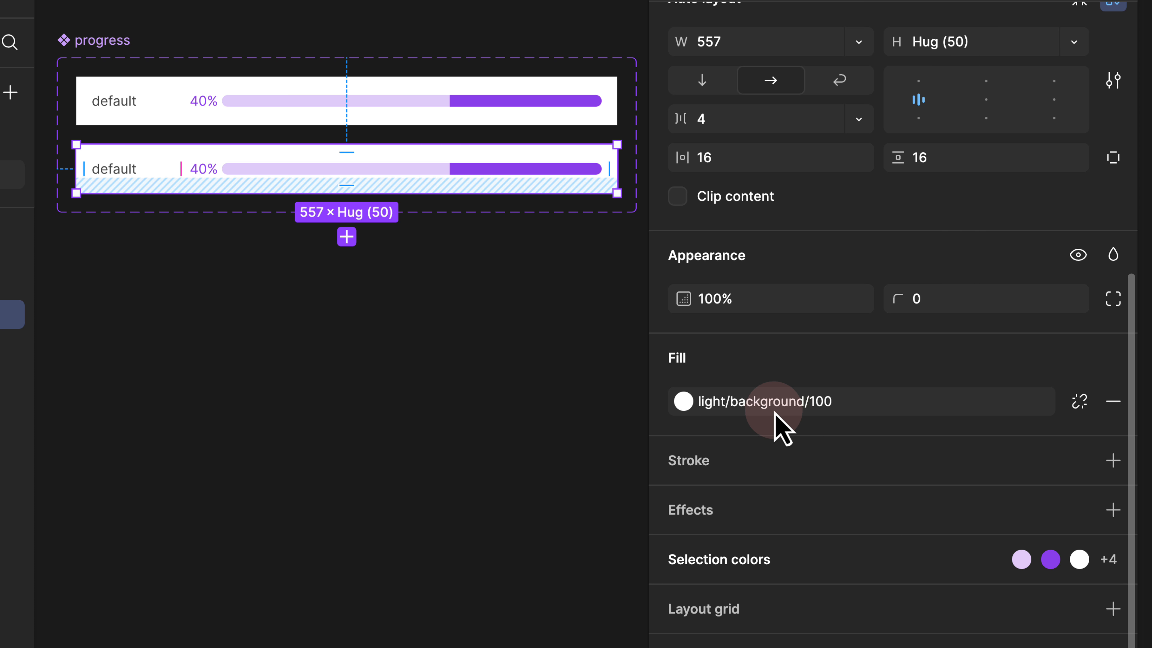
{"action": "left_click", "coordinate": [1079, 401]}
{"action": "left_click", "coordinate": [682, 401]}
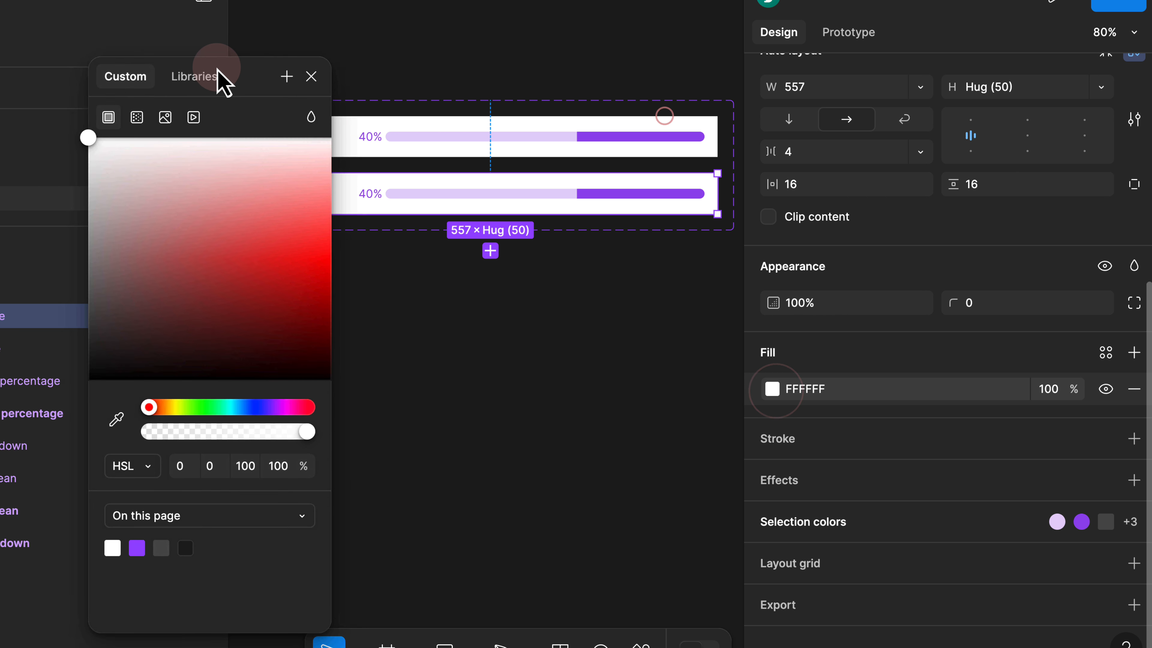
{"action": "left_click", "coordinate": [27, 392]}
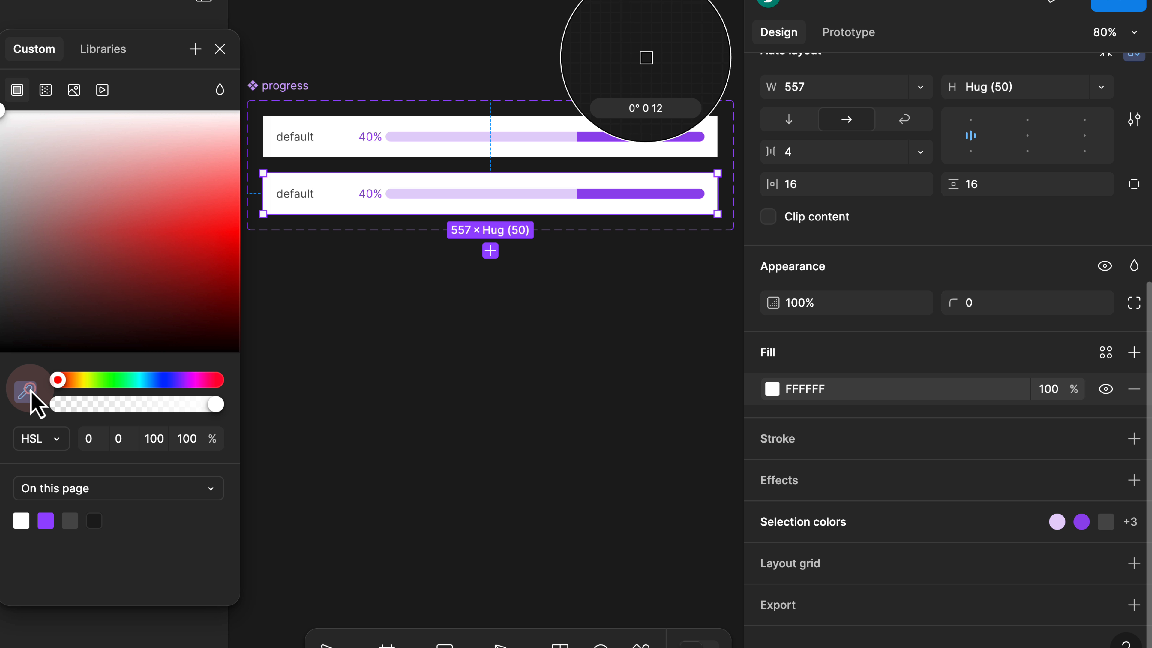
{"action": "left_click", "coordinate": [594, 194]}
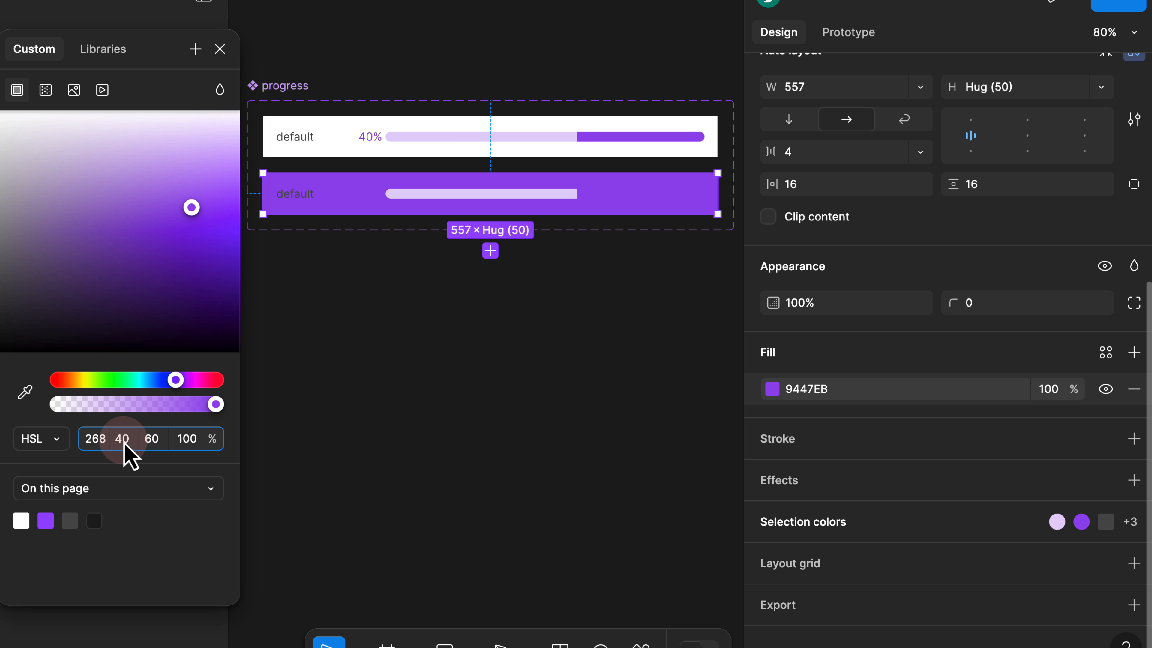
Darken the light=False variant's fill to HSL 268, 40, 15
{"action": "left_click", "coordinate": [150, 444]}
{"action": "type", "text": "1"}
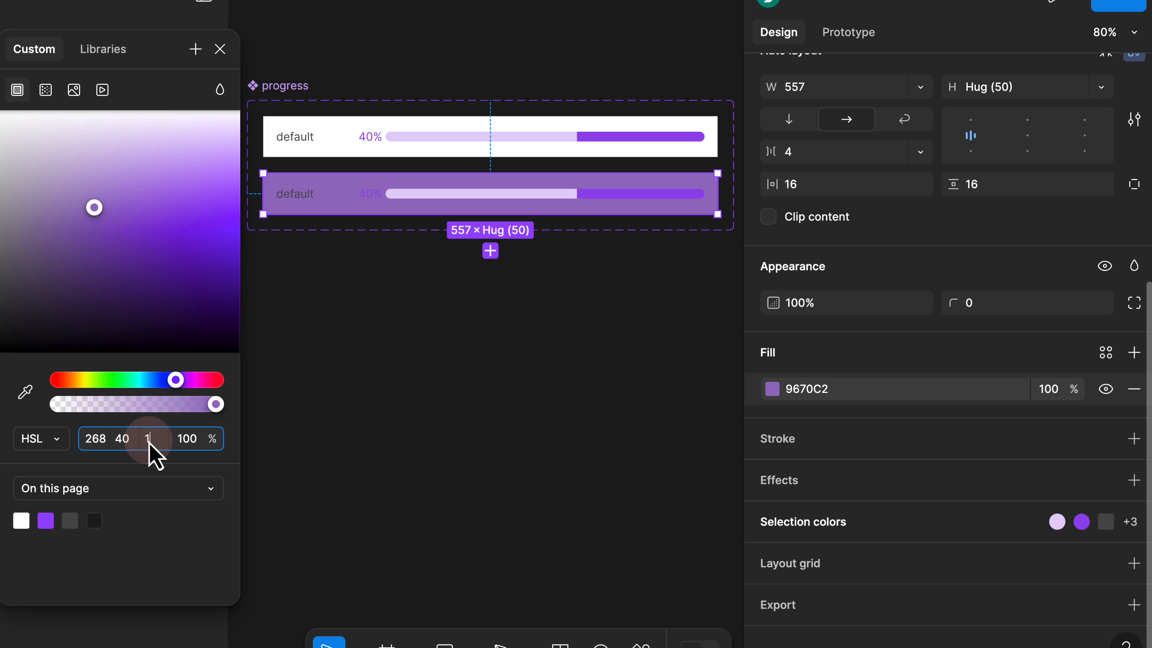
{"action": "type", "text": "5"}
{"action": "key", "text": "Return"}
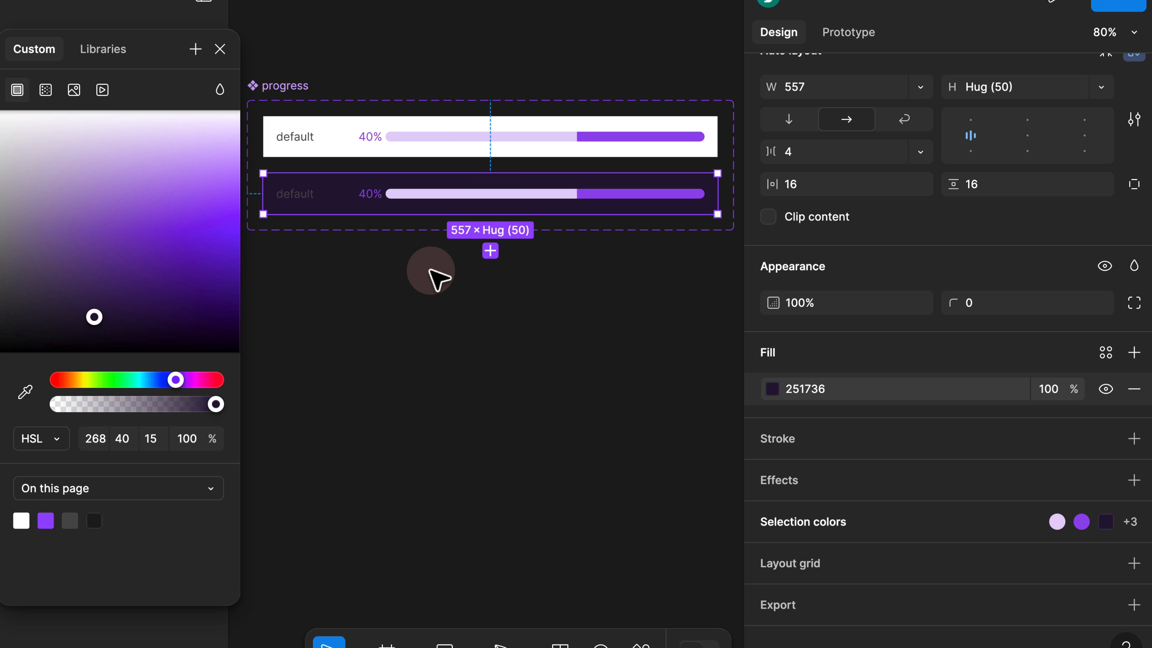
Create a color style named dark/background/15 from the light=False variant's fill
{"action": "left_click", "coordinate": [1105, 352]}
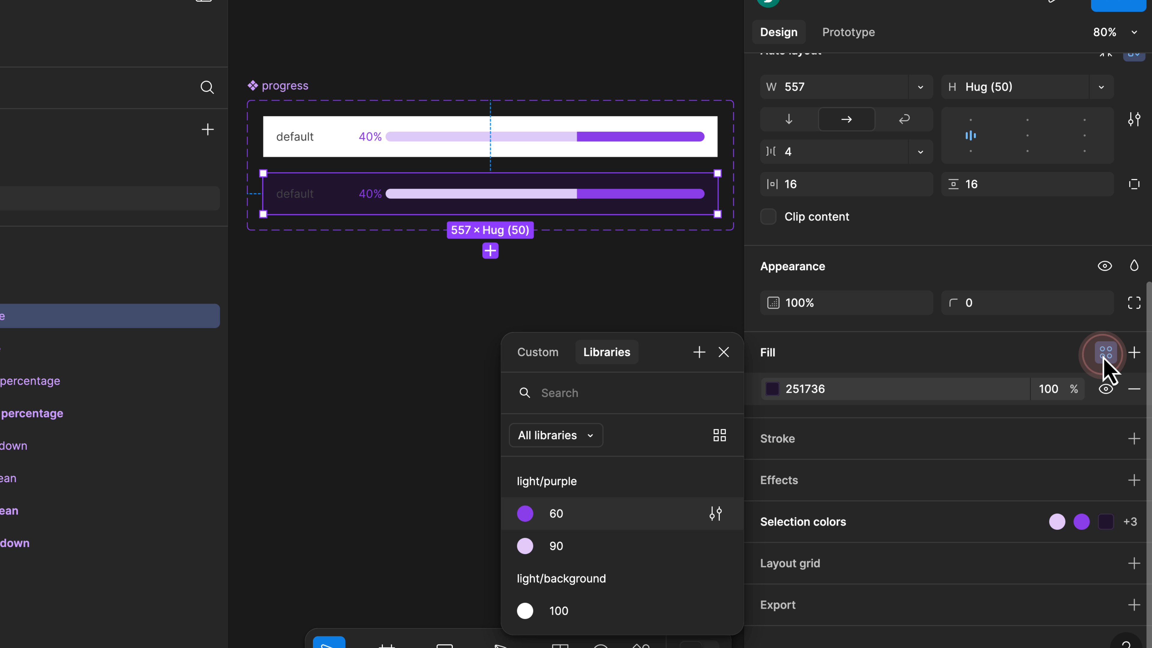
{"action": "left_click", "coordinate": [698, 352]}
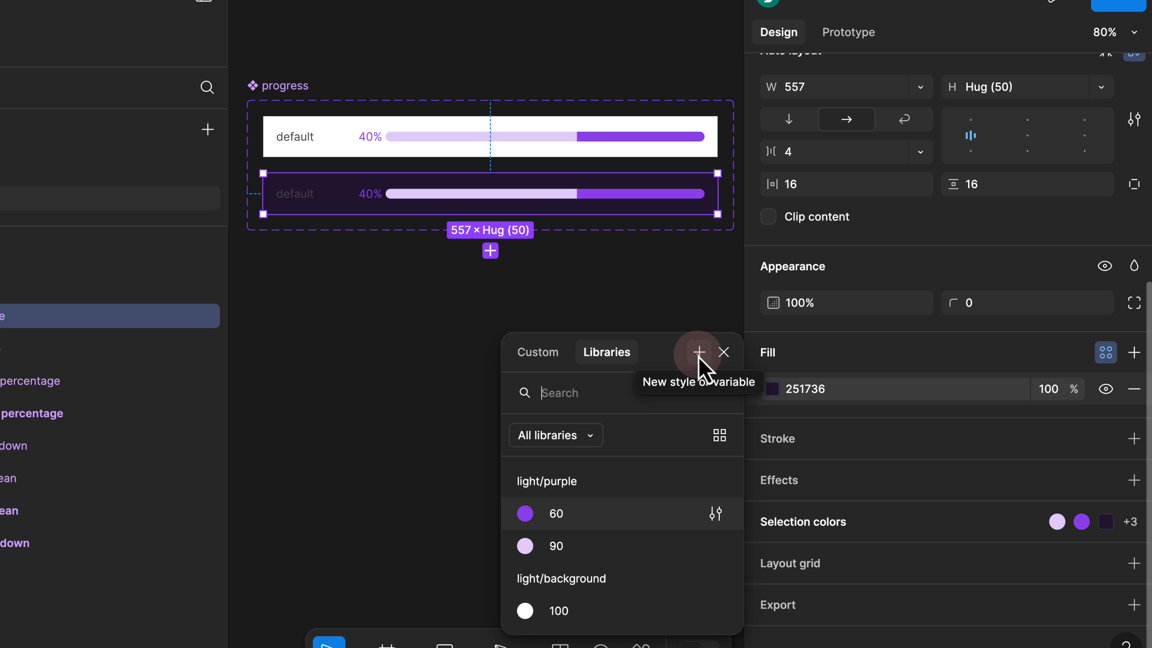
{"action": "left_click", "coordinate": [698, 354]}
{"action": "left_click", "coordinate": [282, 302]}
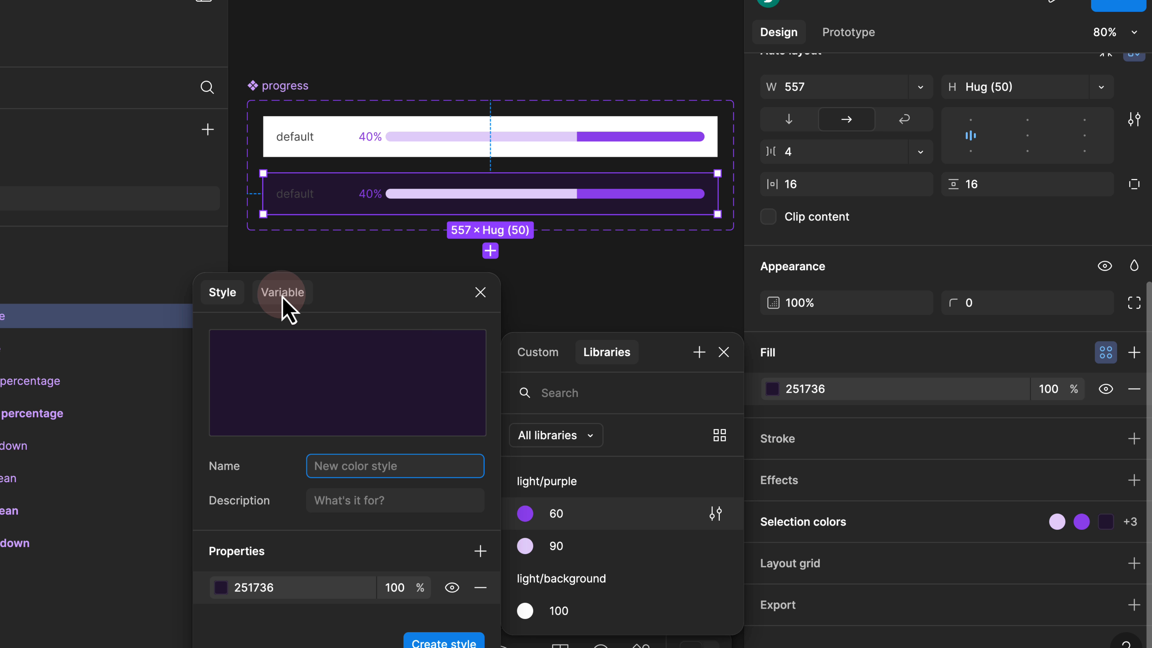
{"action": "left_click", "coordinate": [222, 292]}
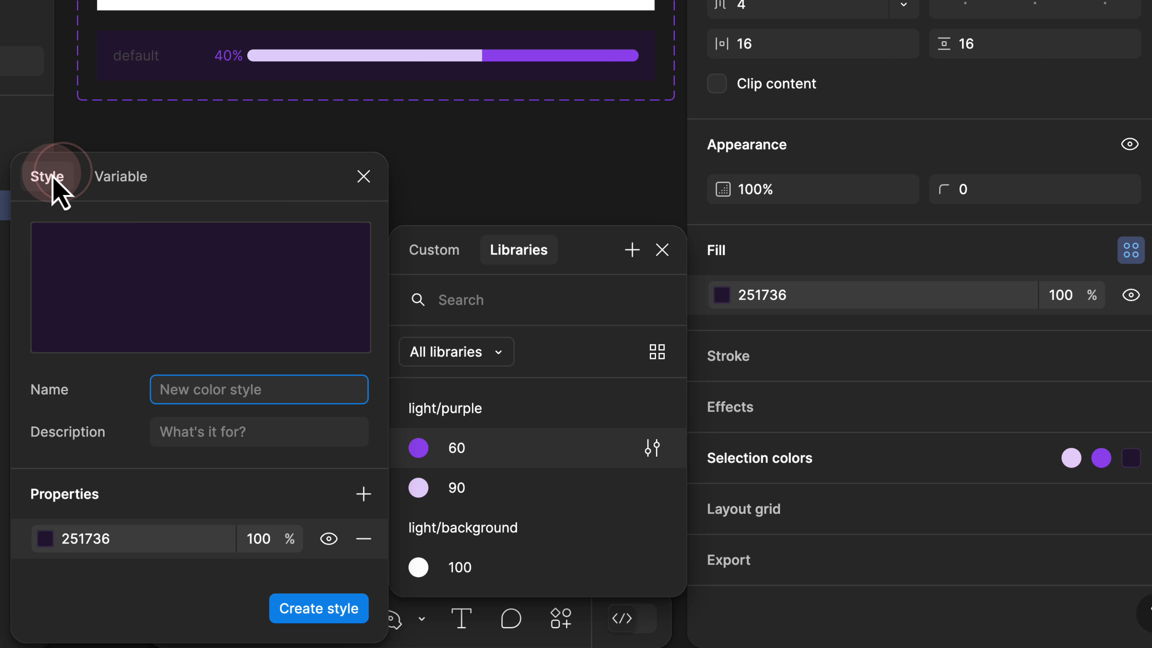
{"action": "left_click", "coordinate": [191, 373]}
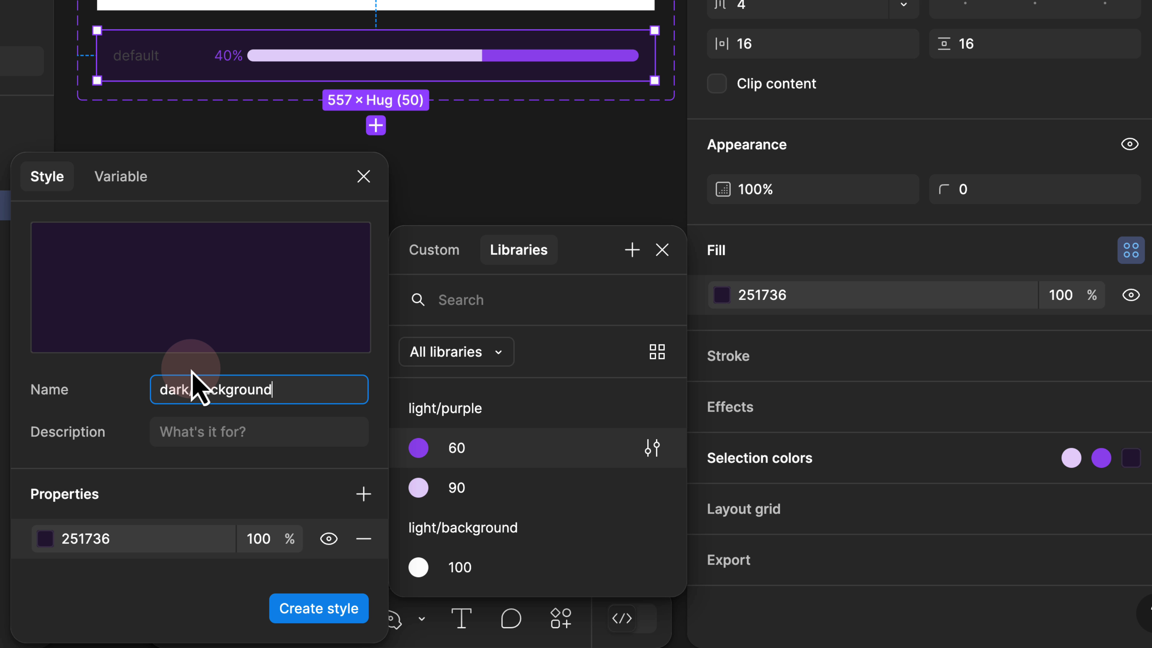
{"action": "type", "text": "dark/background/15"}
{"action": "left_click", "coordinate": [319, 608]}
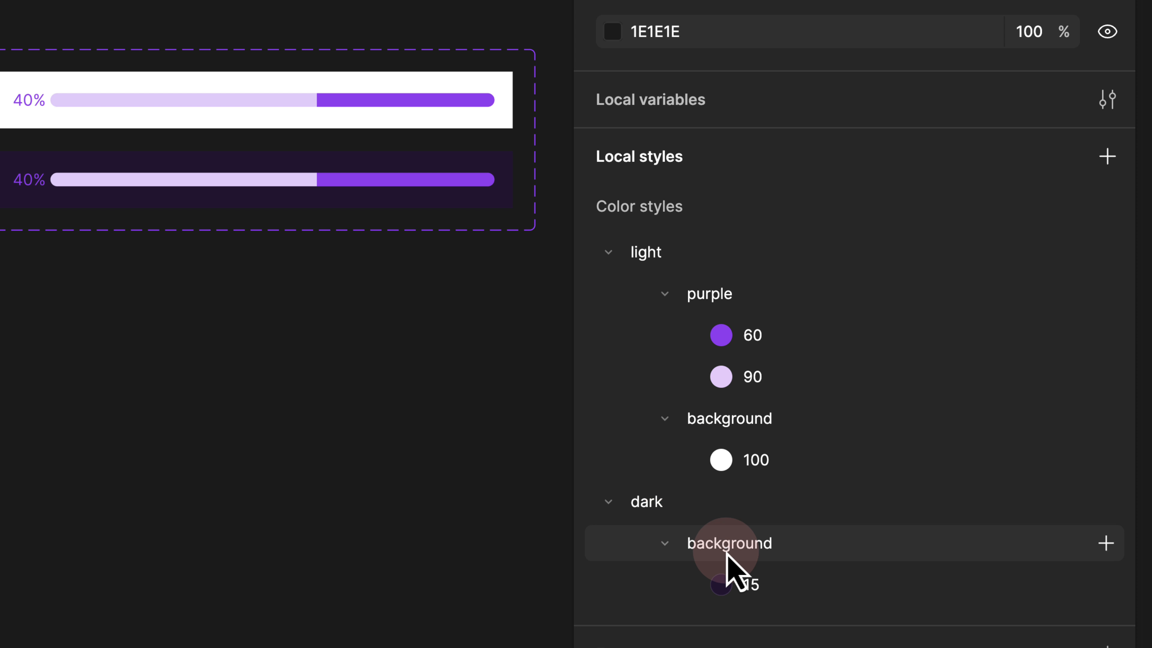
Detach the light=False variant's light/purple/60 selection color from its style
{"action": "left_click", "coordinate": [5, 186]}
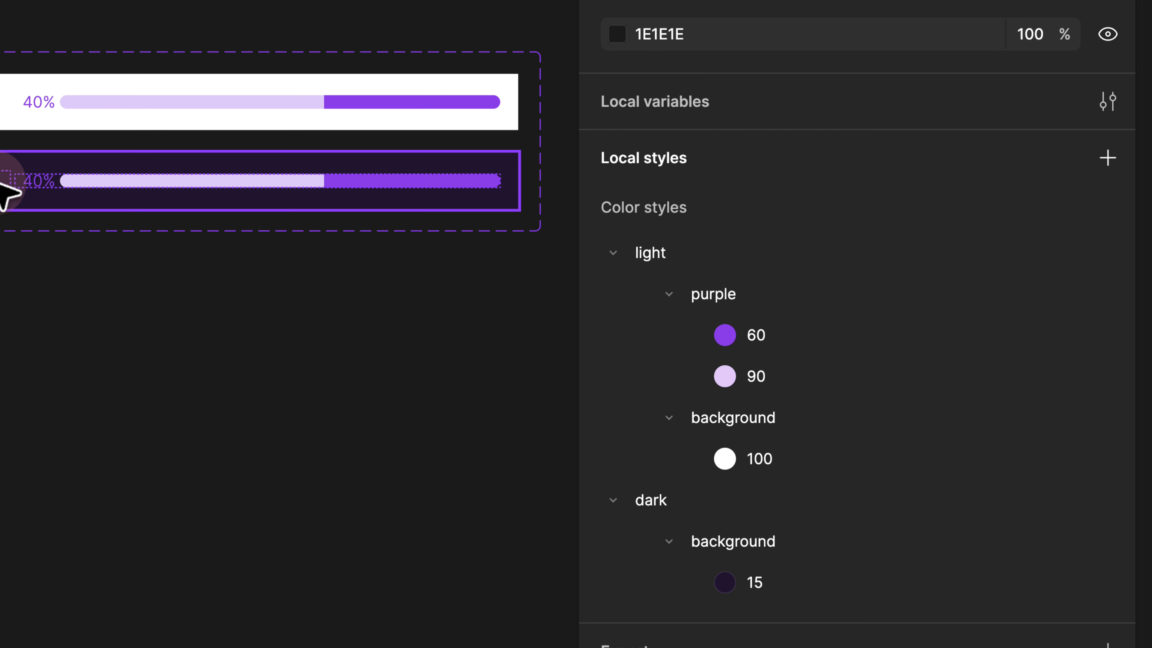
{"action": "left_click", "coordinate": [76, 192]}
{"action": "scroll", "coordinate": [686, 531], "scroll_direction": "down", "scroll_amount": 3}
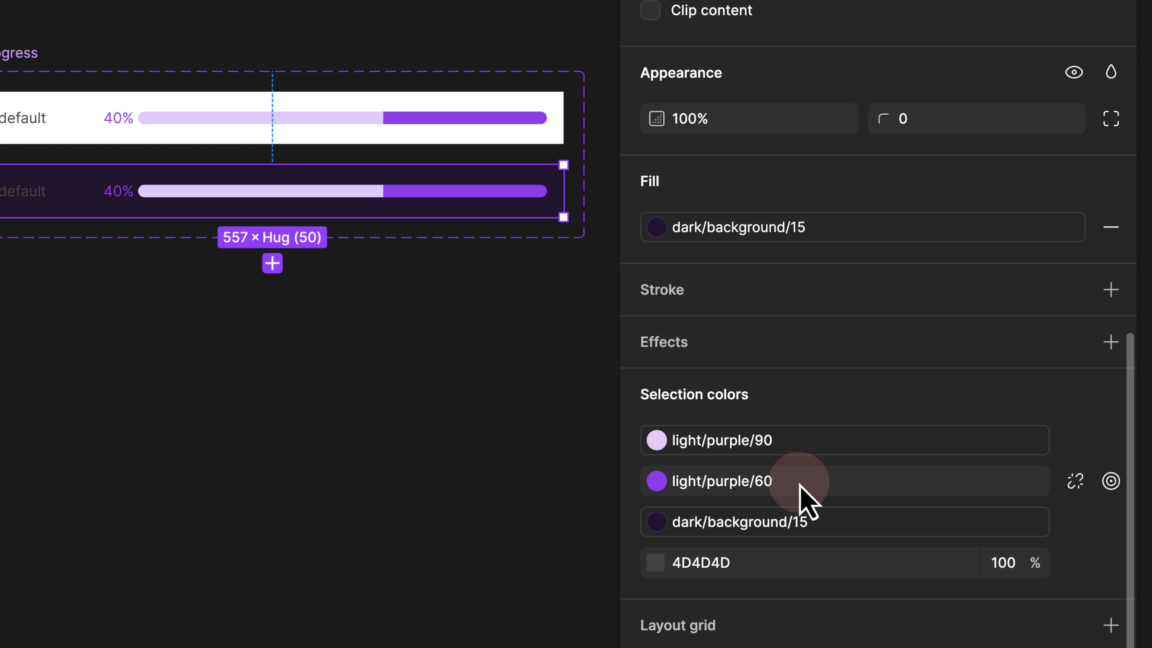
{"action": "left_click", "coordinate": [1075, 481]}
Set the detached purple selection color's HSL saturation to 100 and lightness to 70
{"action": "left_click", "coordinate": [655, 521]}
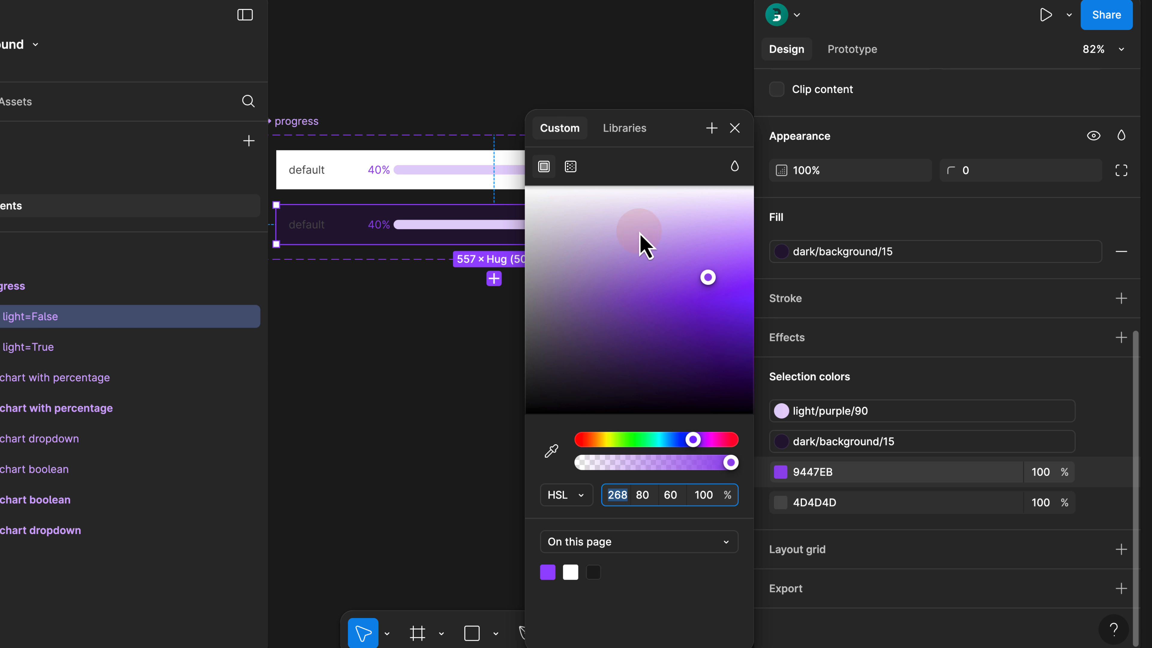
{"action": "left_click_drag", "start_coordinate": [640, 141], "coordinate": [339, 88]}
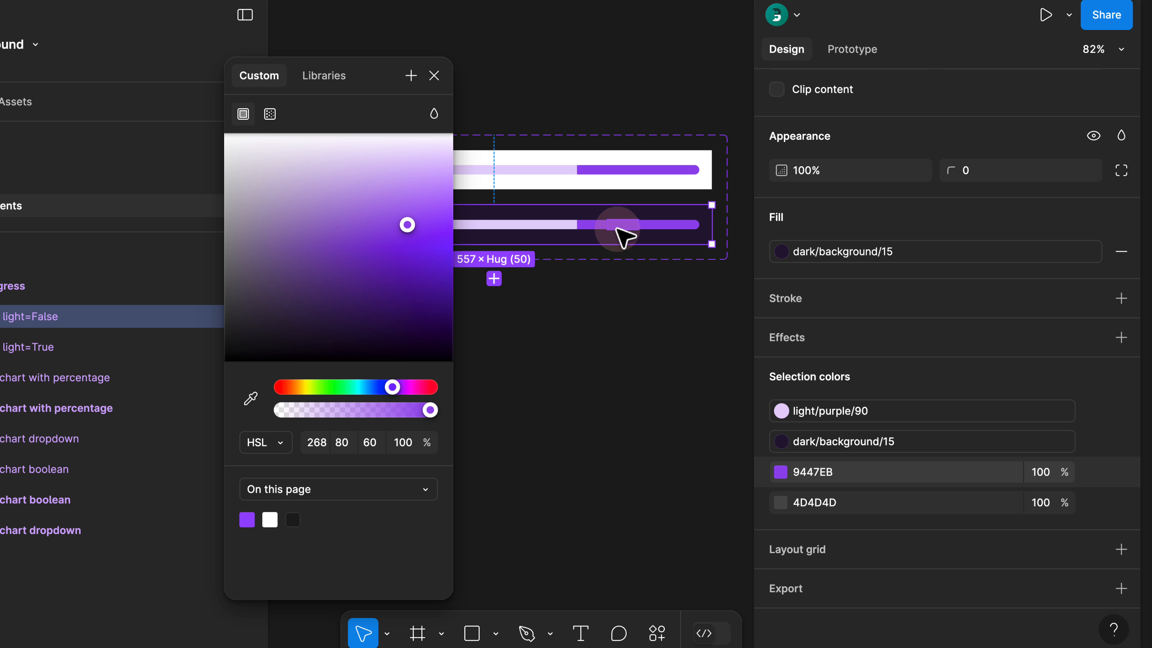
{"action": "scroll", "coordinate": [620, 234], "scroll_direction": "up", "scroll_amount": 5}
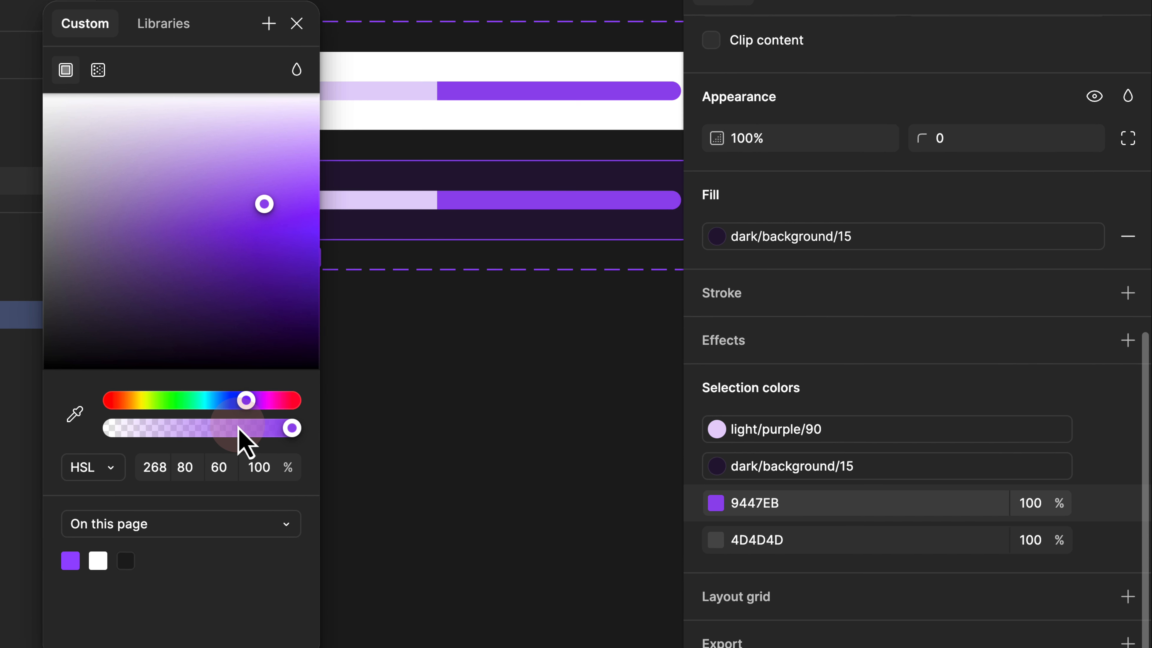
{"action": "left_click", "coordinate": [342, 442]}
{"action": "type", "text": "100"}
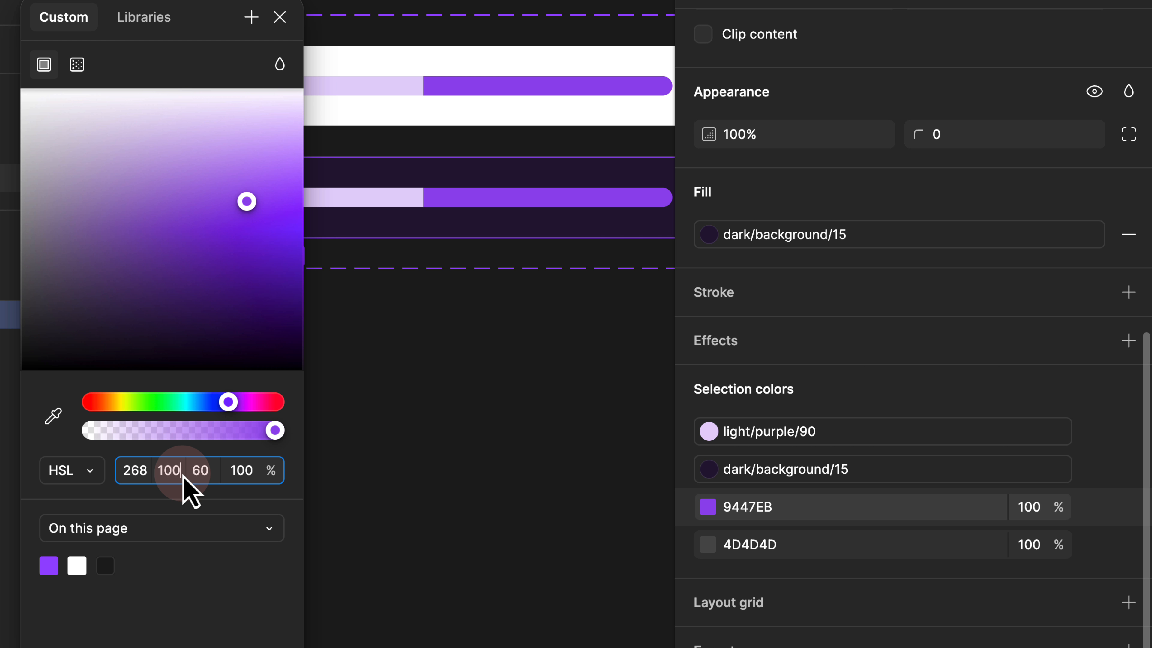
{"action": "key", "text": "Return"}
{"action": "left_click", "coordinate": [202, 470]}
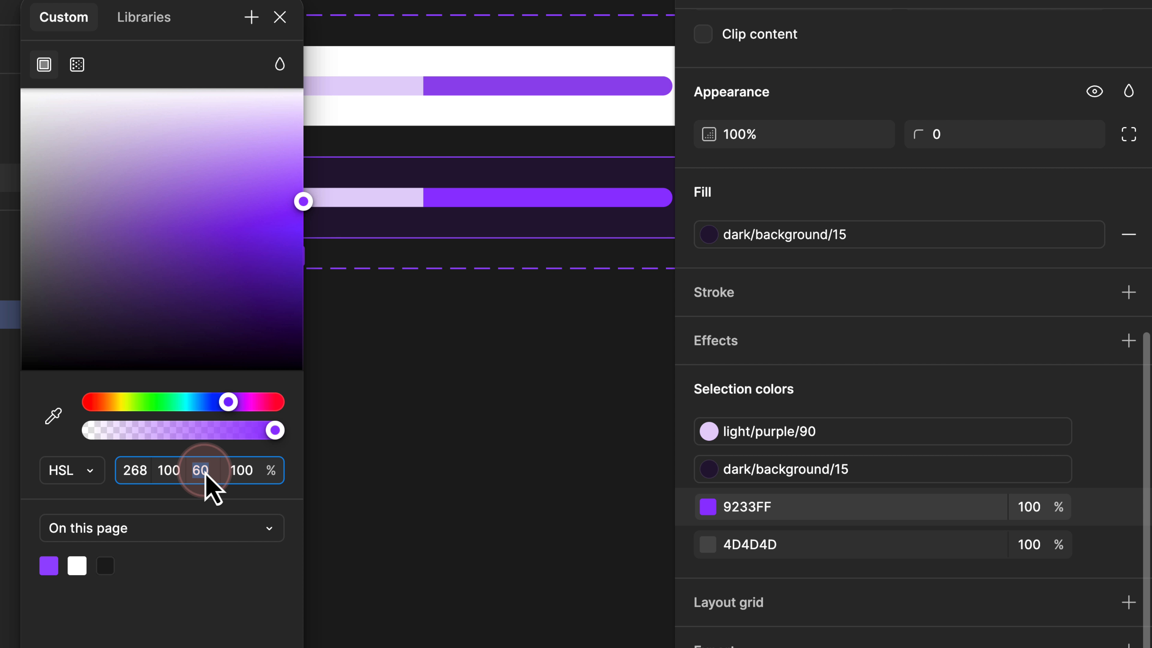
{"action": "type", "text": "70"}
{"action": "key", "text": "Return"}
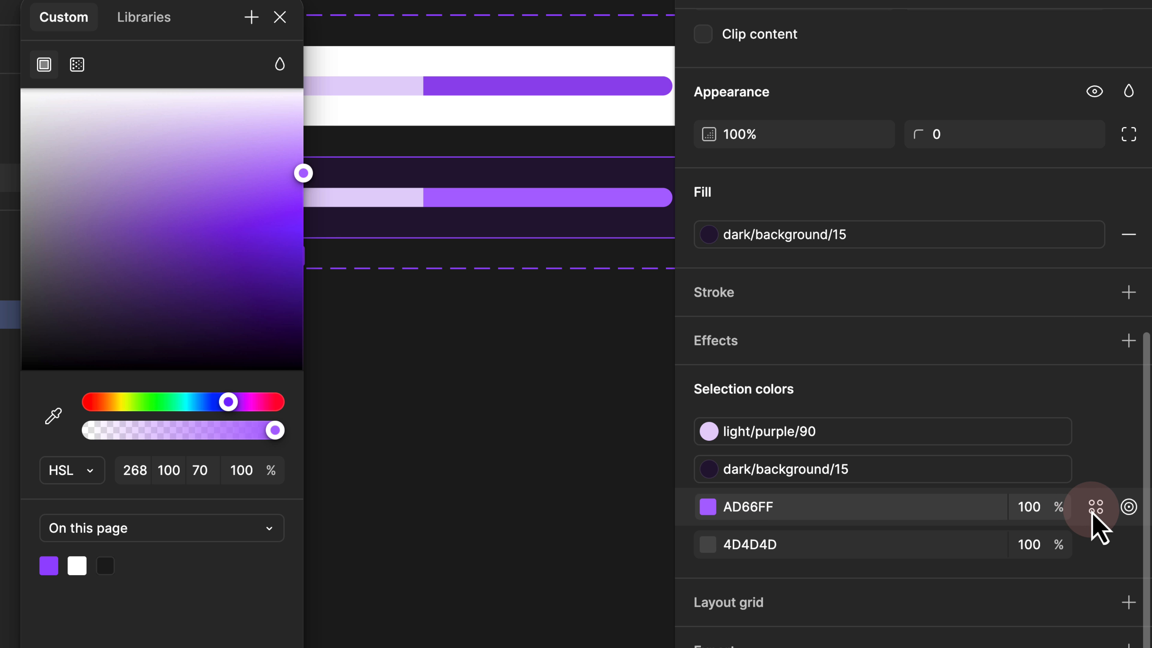
Create a color style named dark/purple/70 from the brightened purple selection color
{"action": "left_click", "coordinate": [1096, 507]}
{"action": "left_click", "coordinate": [1096, 507]}
{"action": "left_click", "coordinate": [622, 325]}
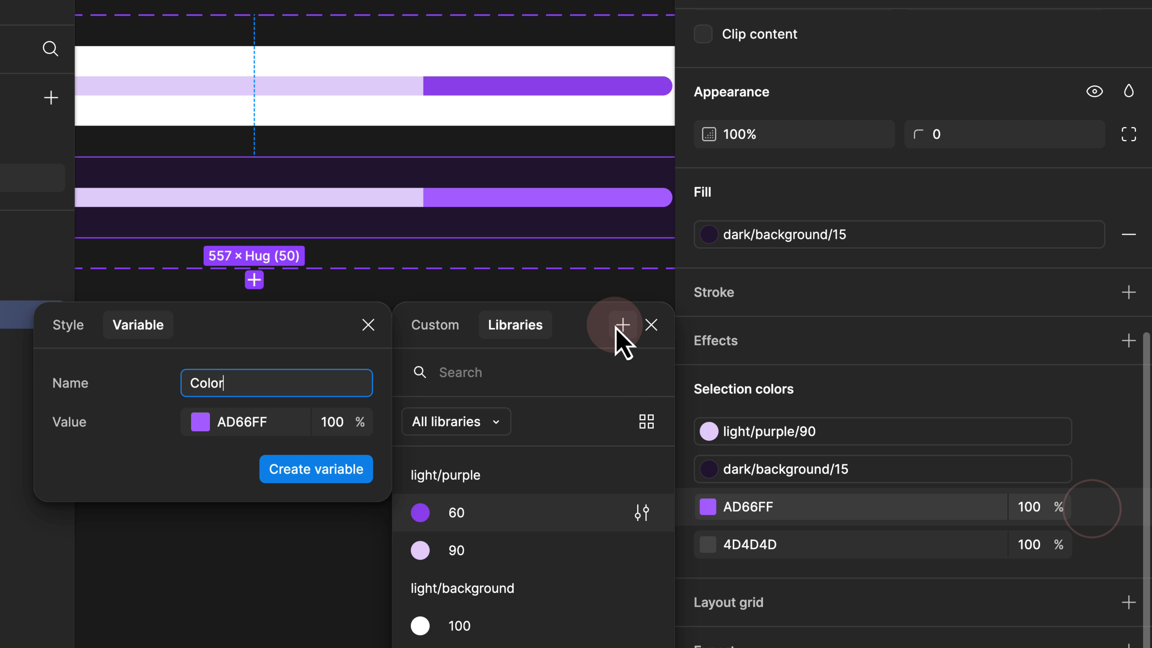
{"action": "left_click", "coordinate": [80, 334]}
{"action": "type", "text": "dark"}
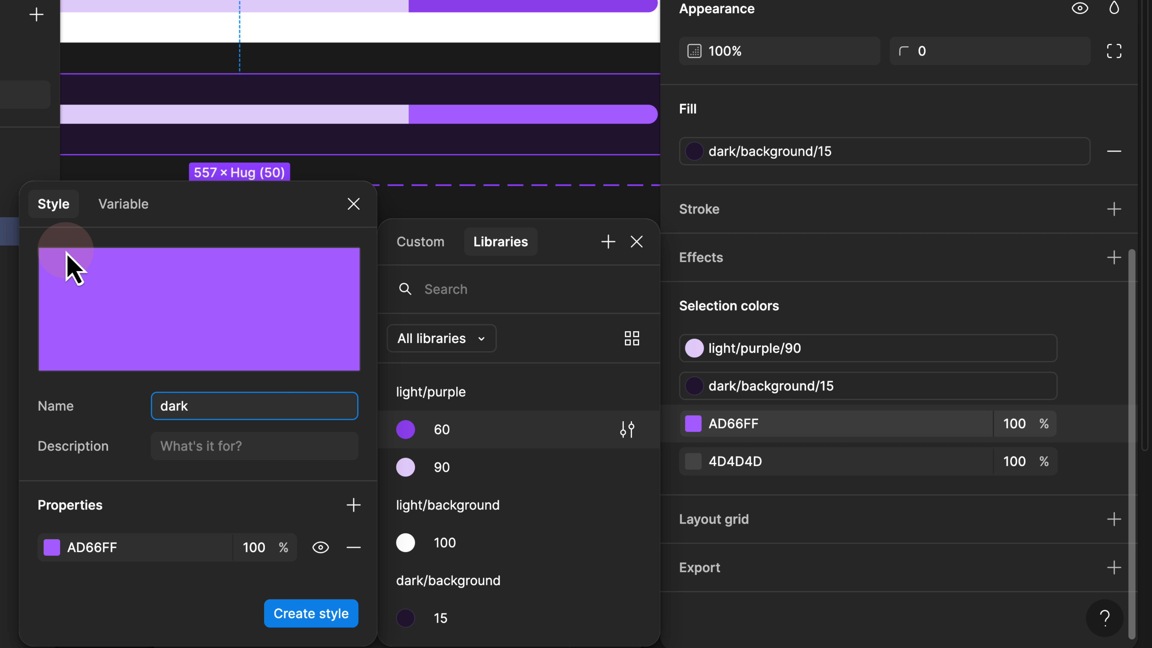
{"action": "type", "text": "/purple/70"}
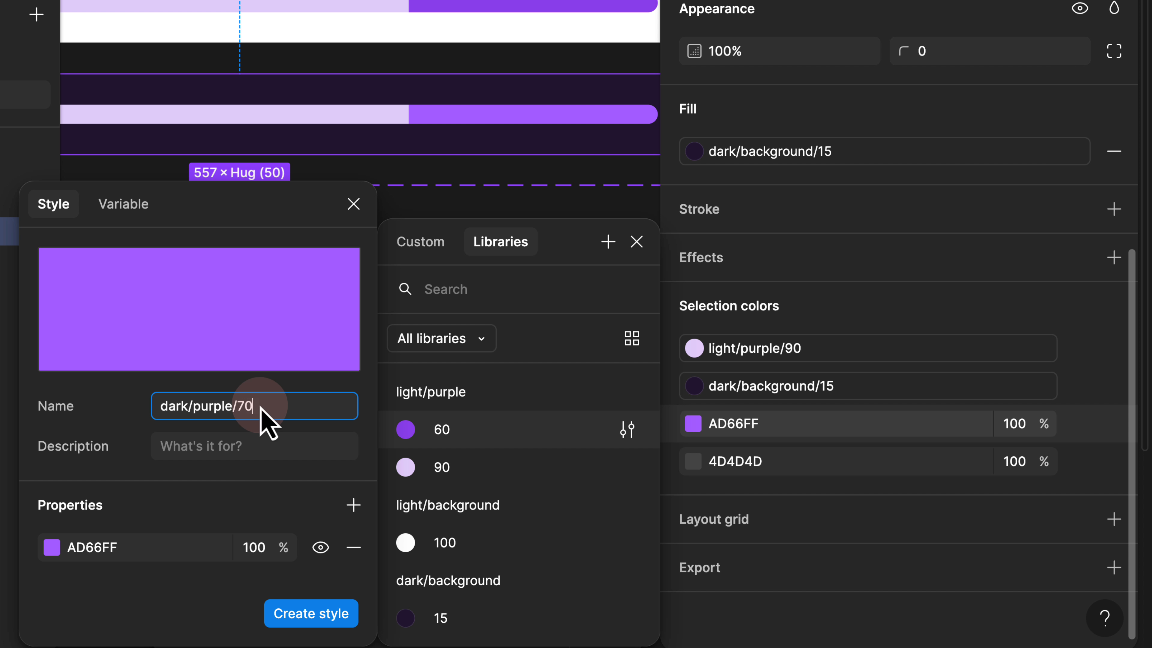
{"action": "left_click", "coordinate": [311, 613]}
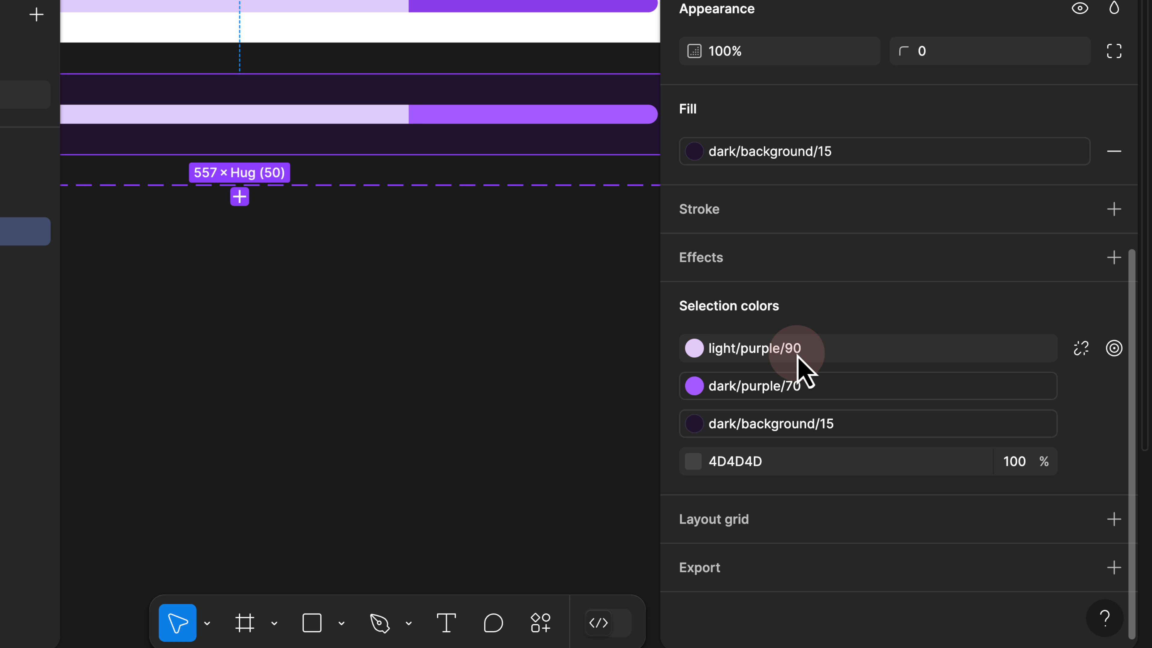
Detach the light/purple/90 selection color from its style and replace it with the dark background color sampled from the variant
{"action": "left_click", "coordinate": [1082, 349]}
{"action": "left_click", "coordinate": [692, 423]}
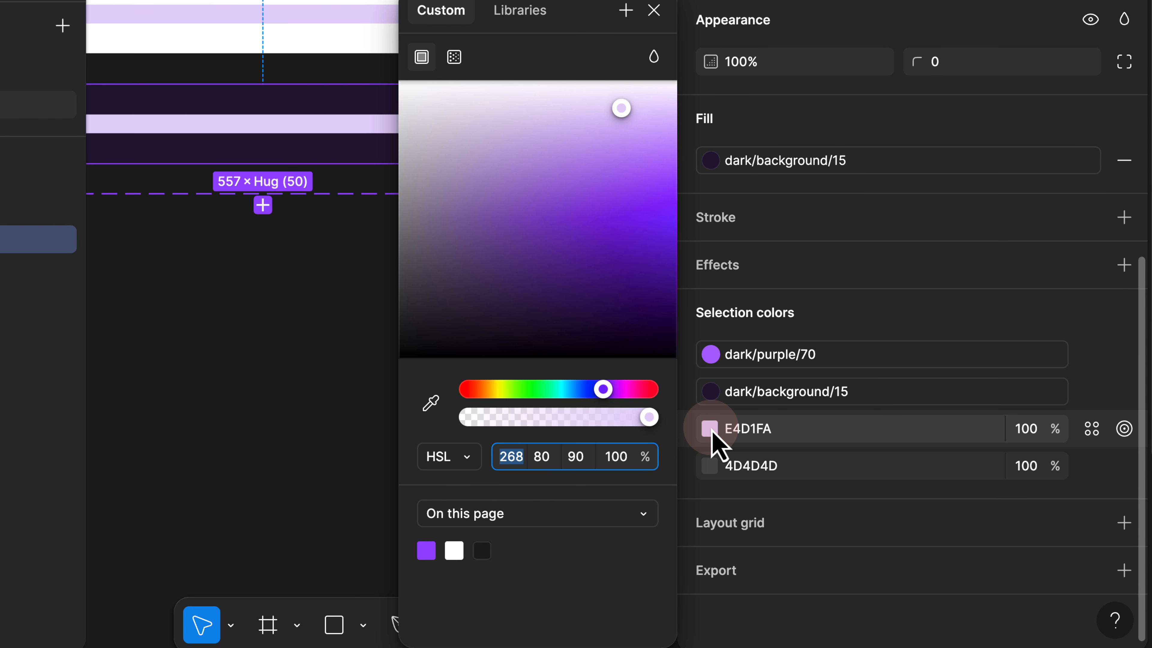
{"action": "left_click_drag", "start_coordinate": [521, 14], "coordinate": [17, 0]}
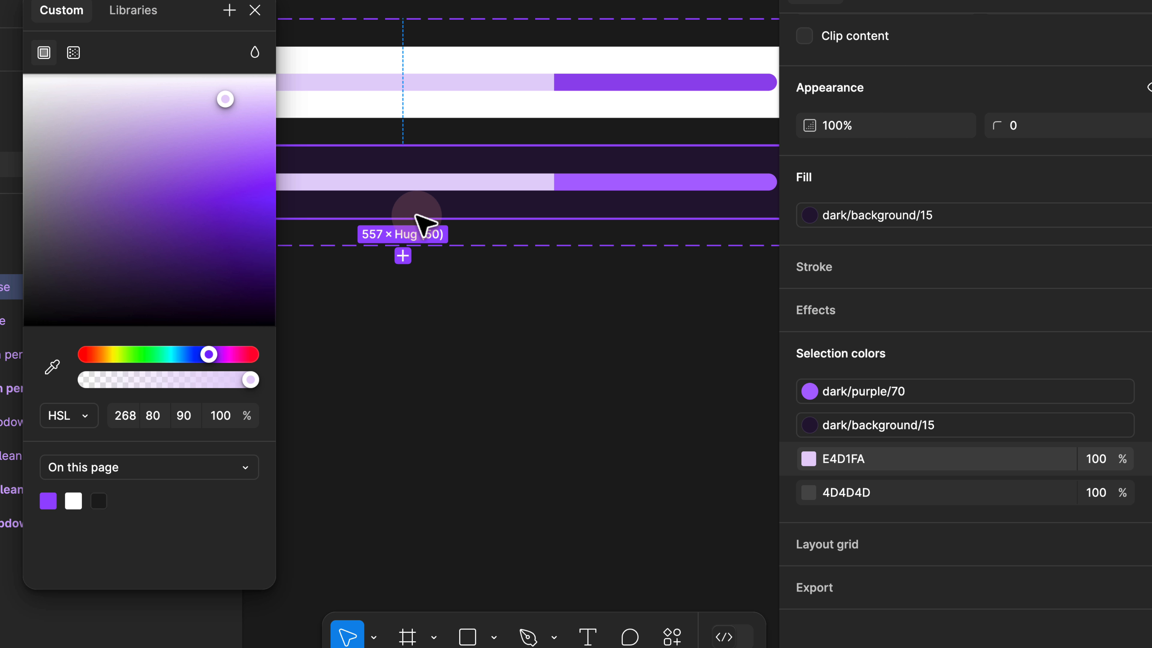
{"action": "left_click", "coordinate": [52, 366]}
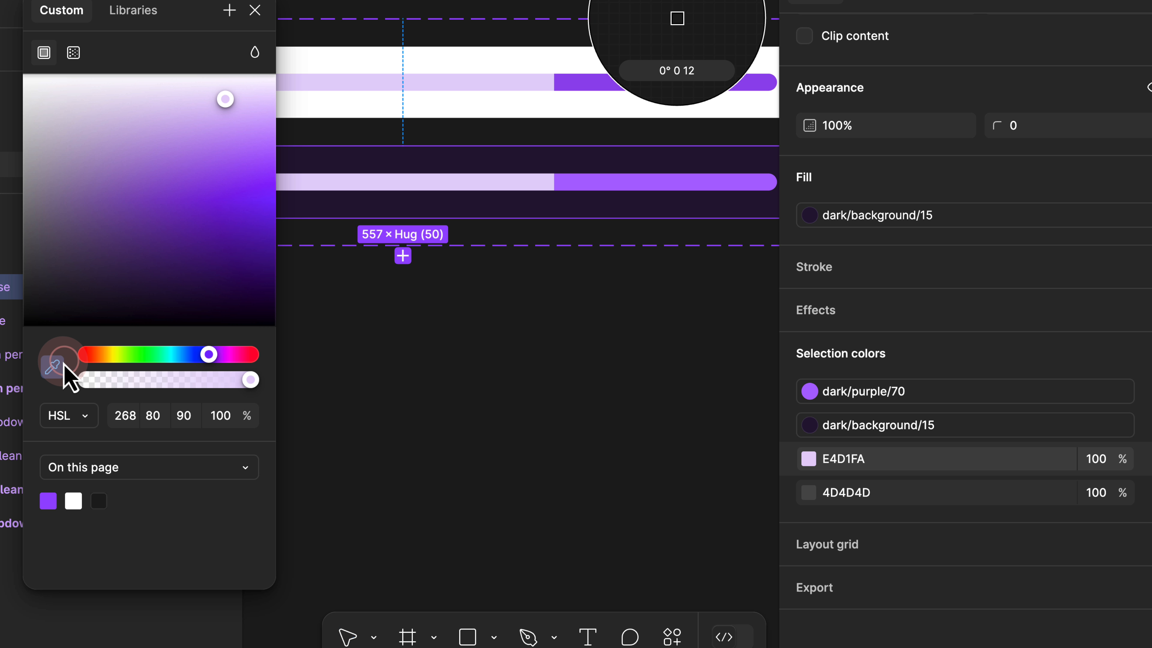
{"action": "left_click", "coordinate": [510, 159]}
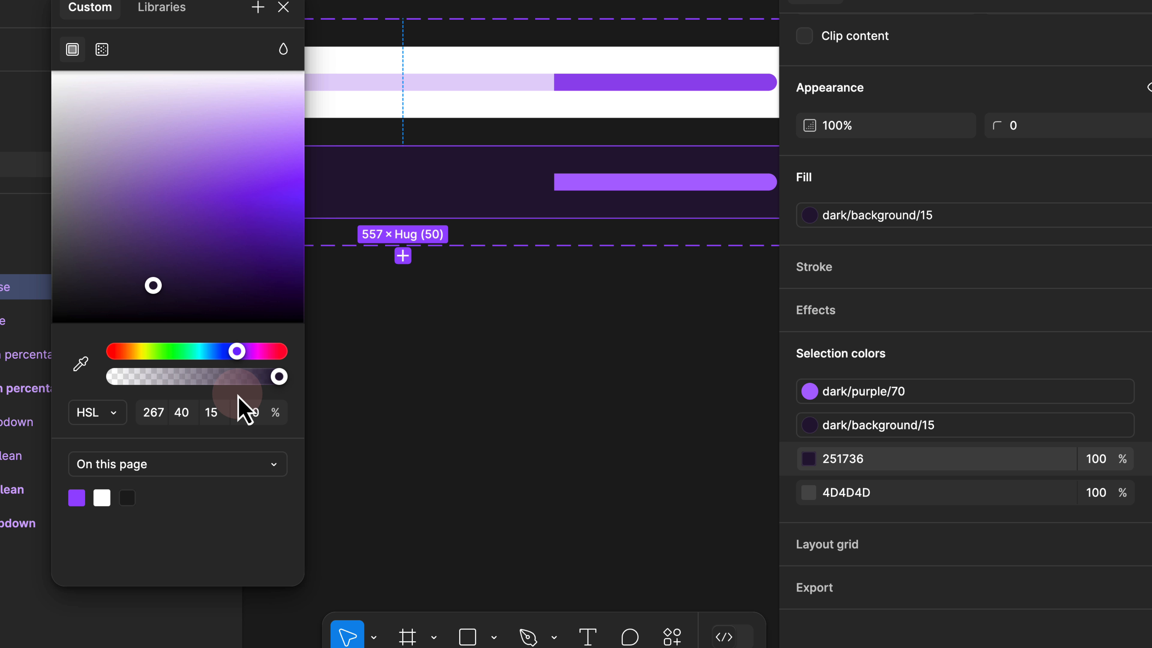
Set the HSL lightness of the light=False variant's detached track color to 40
{"action": "left_click", "coordinate": [218, 414]}
{"action": "left_click", "coordinate": [219, 415]}
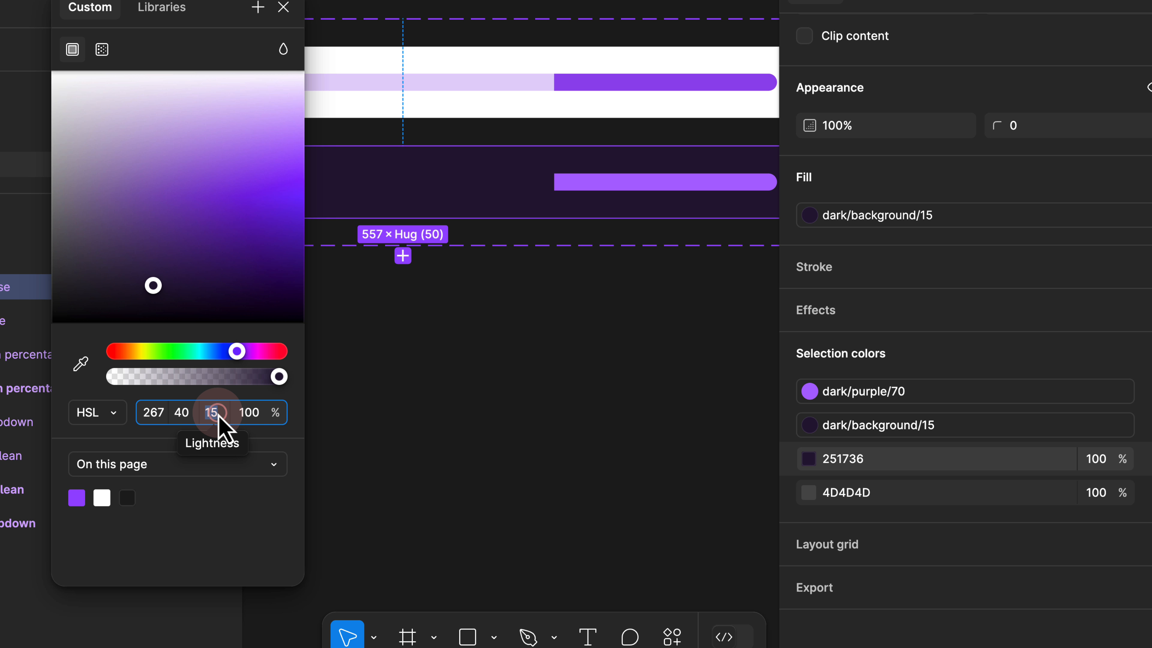
{"action": "type", "text": "40"}
{"action": "key", "text": "Return"}
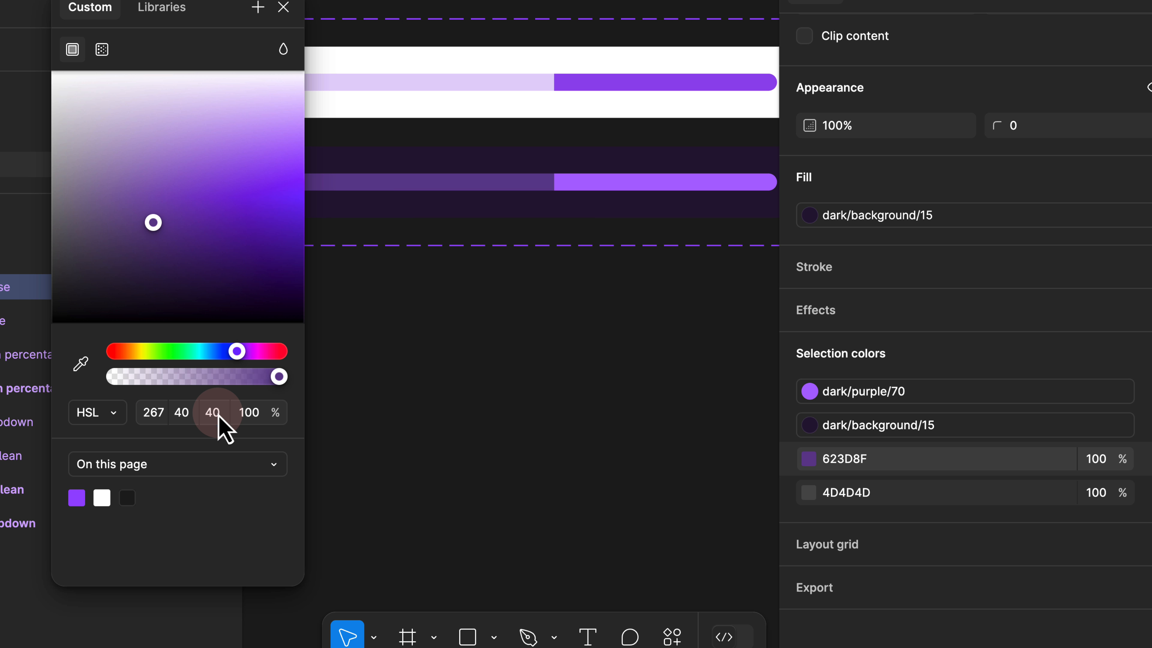
{"action": "left_click", "coordinate": [501, 184]}
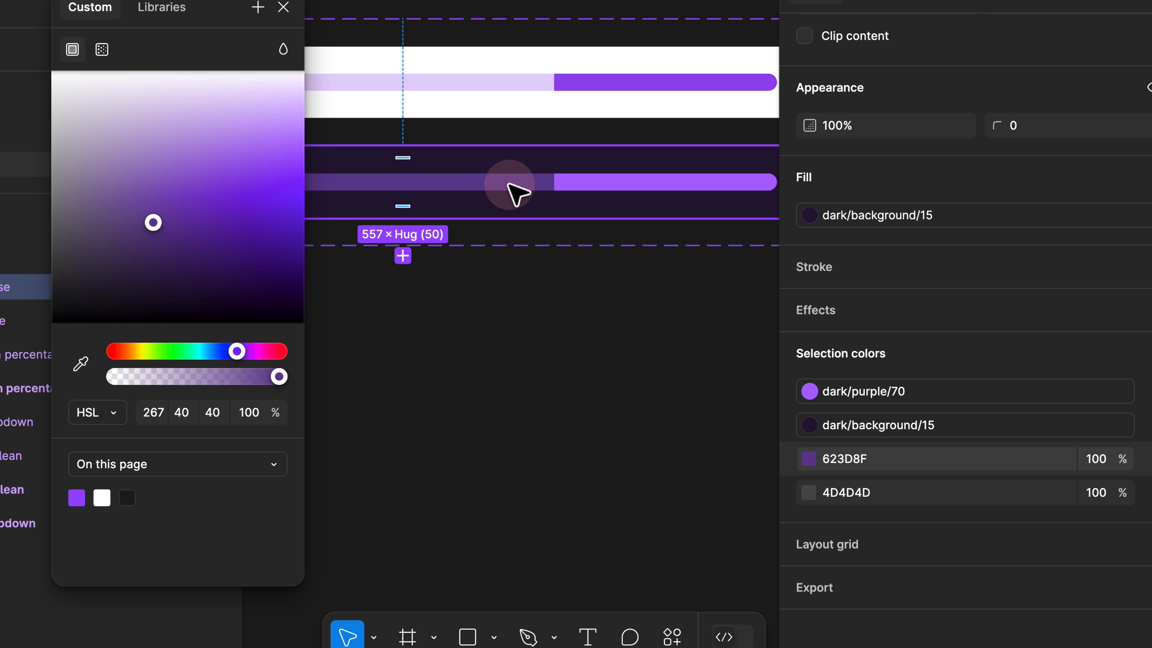
Create a color style named dark/purple/40 from the 623D8F selection color
{"action": "left_click", "coordinate": [1150, 456]}
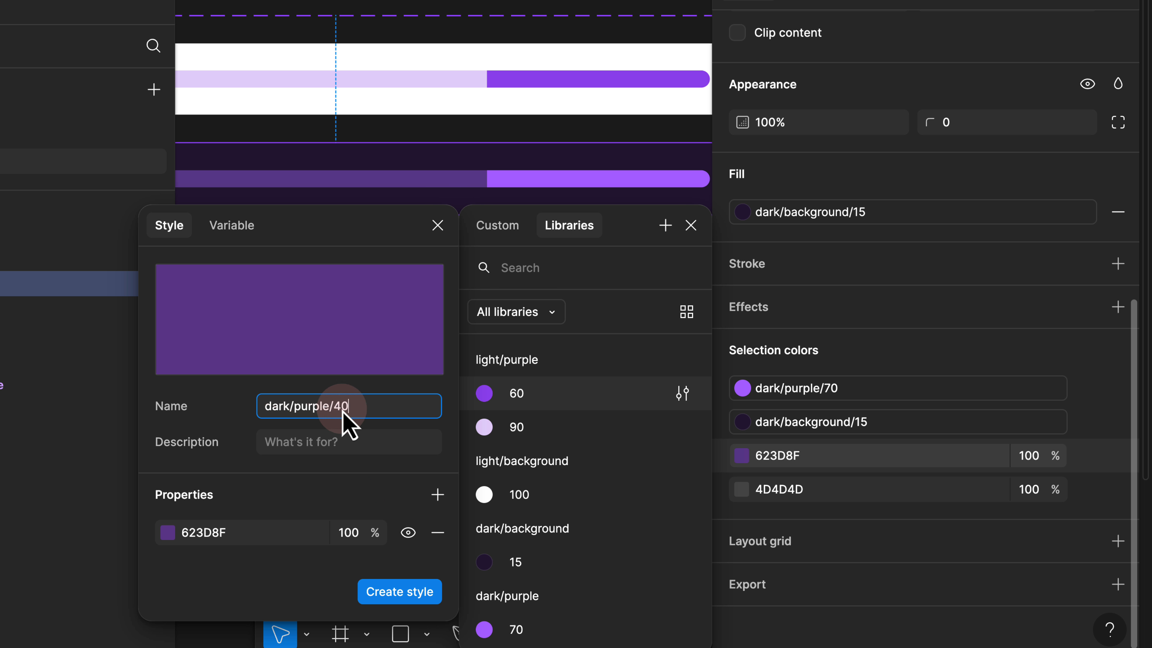
{"action": "left_click", "coordinate": [398, 590]}
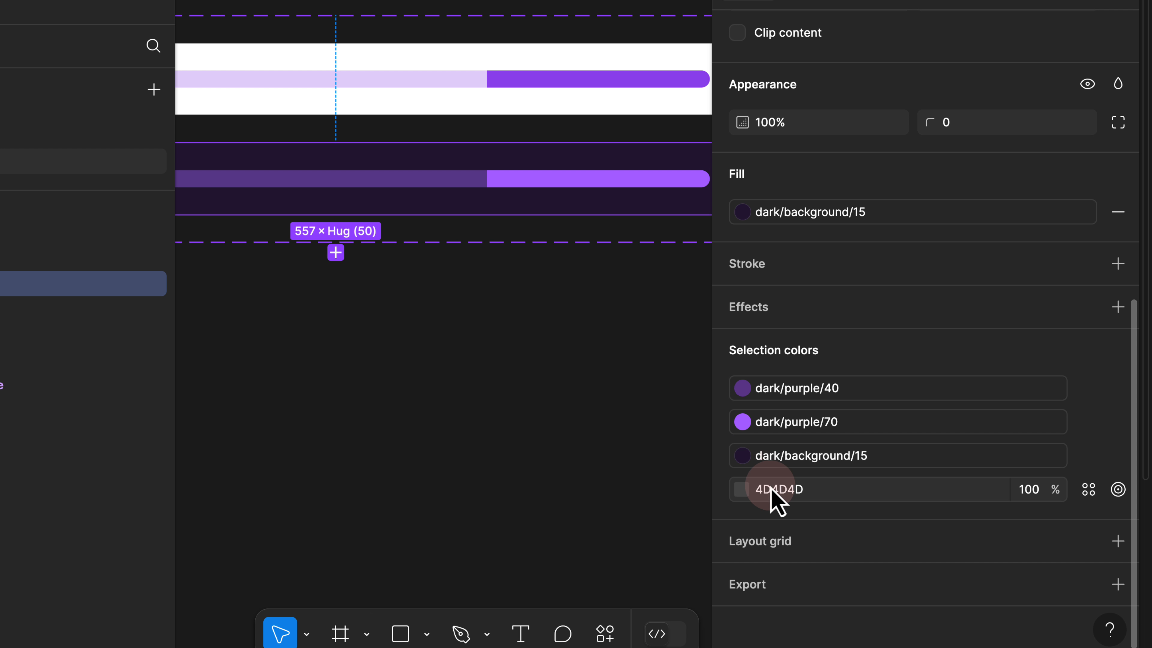
{"action": "left_click", "coordinate": [410, 315]}
Create a color style named light/text/30 from the fill of the light=True variant's default text
{"action": "left_click_drag", "start_coordinate": [354, 294], "coordinate": [606, 354]}
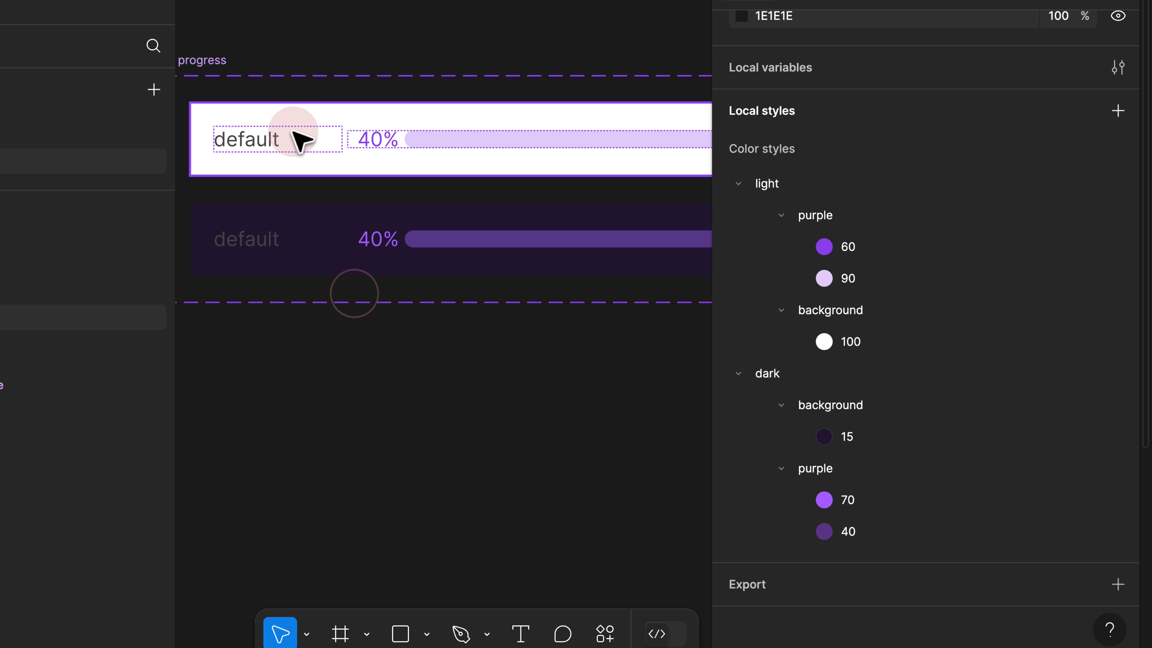
{"action": "scroll", "coordinate": [294, 142], "scroll_direction": "left", "scroll_amount": 3}
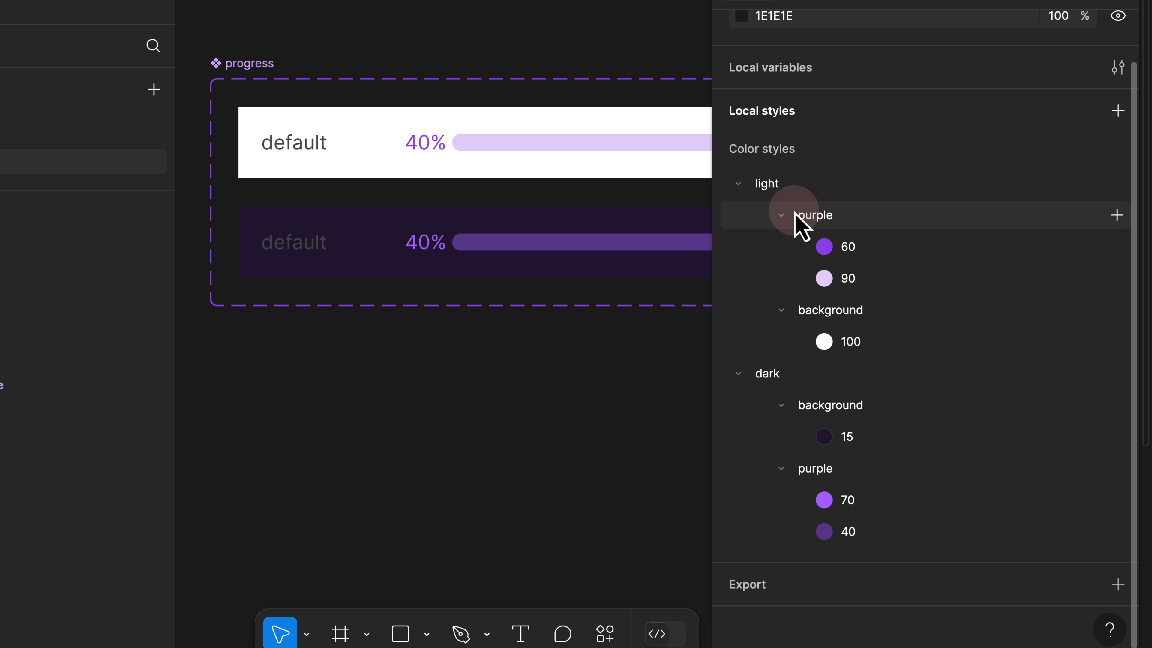
{"action": "left_click", "coordinate": [299, 146]}
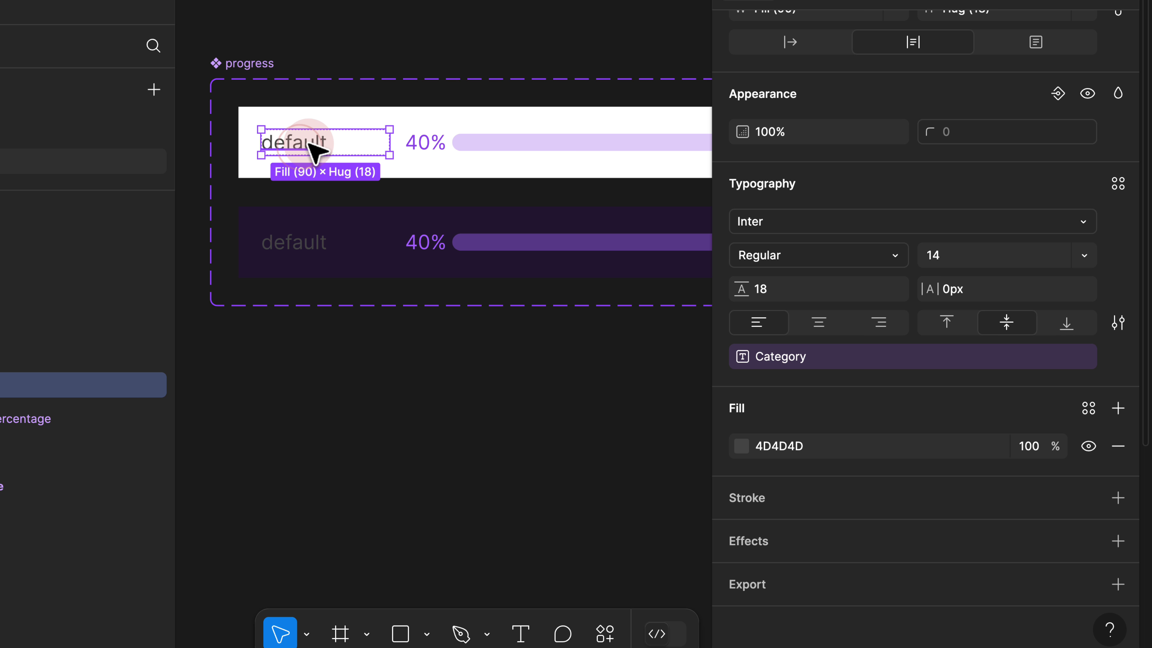
{"action": "left_click", "coordinate": [1073, 411]}
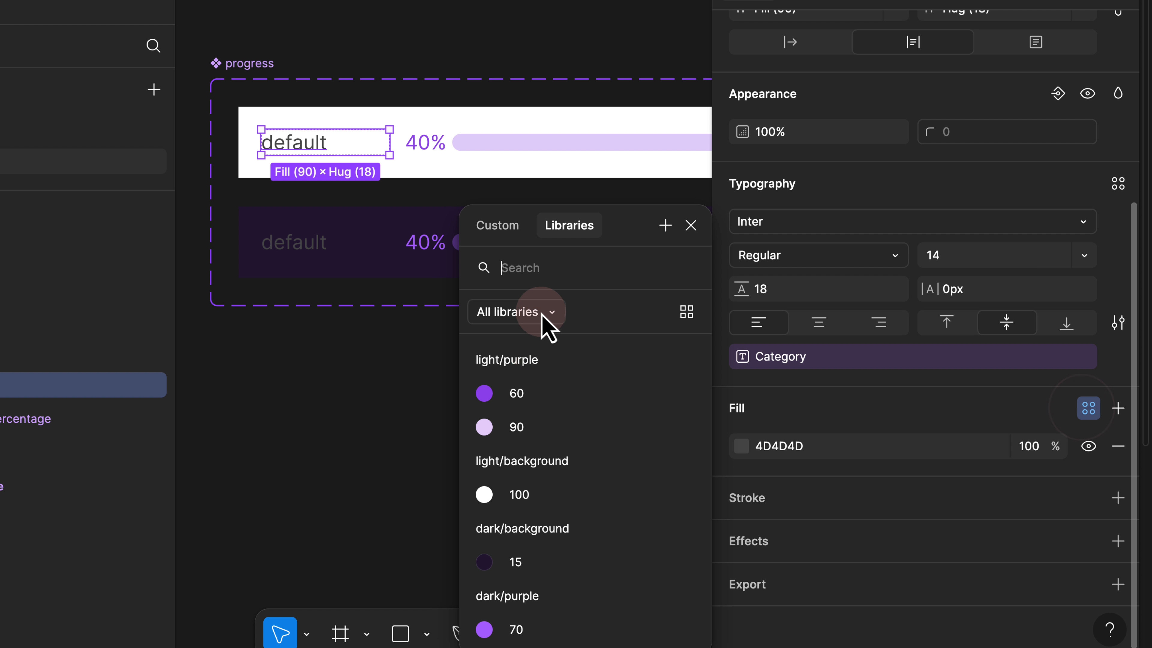
{"action": "left_click", "coordinate": [282, 411]}
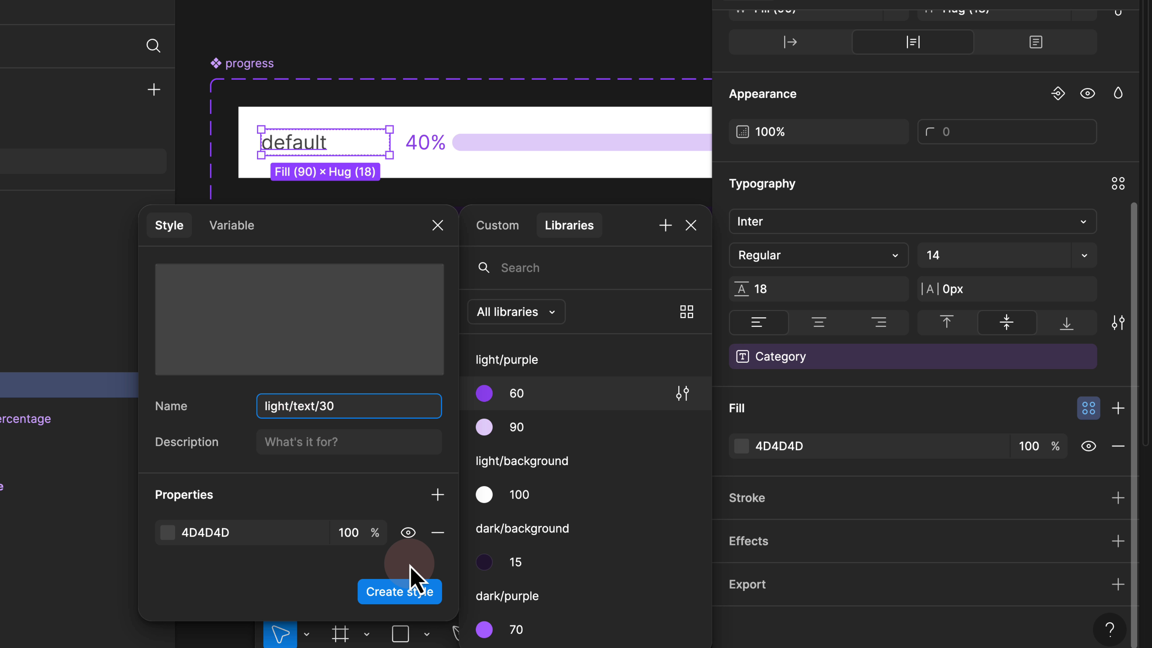
{"action": "left_click", "coordinate": [400, 591]}
Set the light=False variant's default text fill to HSL lightness 100 and save it as color style dark/text/100
{"action": "left_click", "coordinate": [741, 447]}
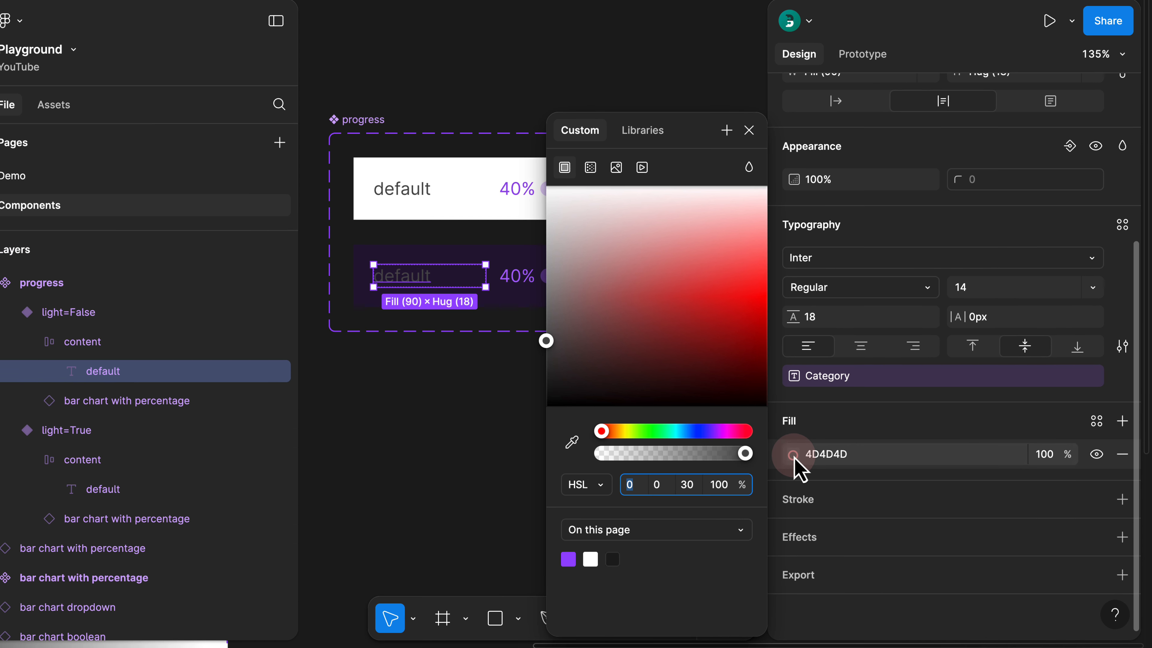
{"action": "left_click_drag", "start_coordinate": [636, 84], "coordinate": [103, 26]}
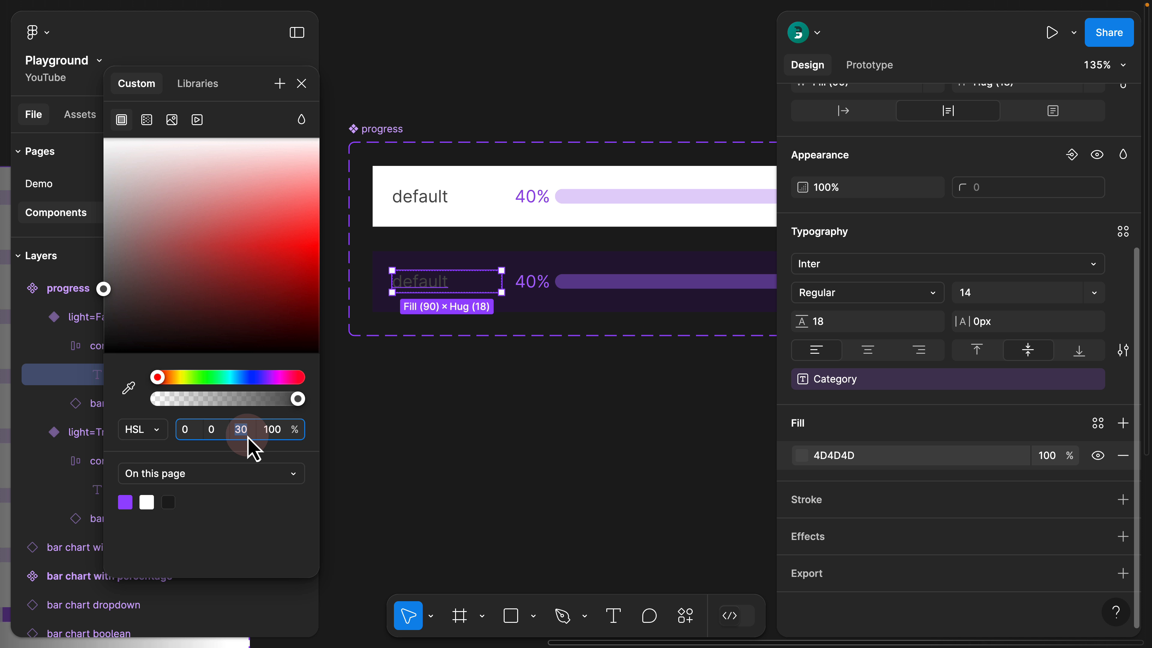
{"action": "type", "text": "00"}
{"action": "key", "text": "Return"}
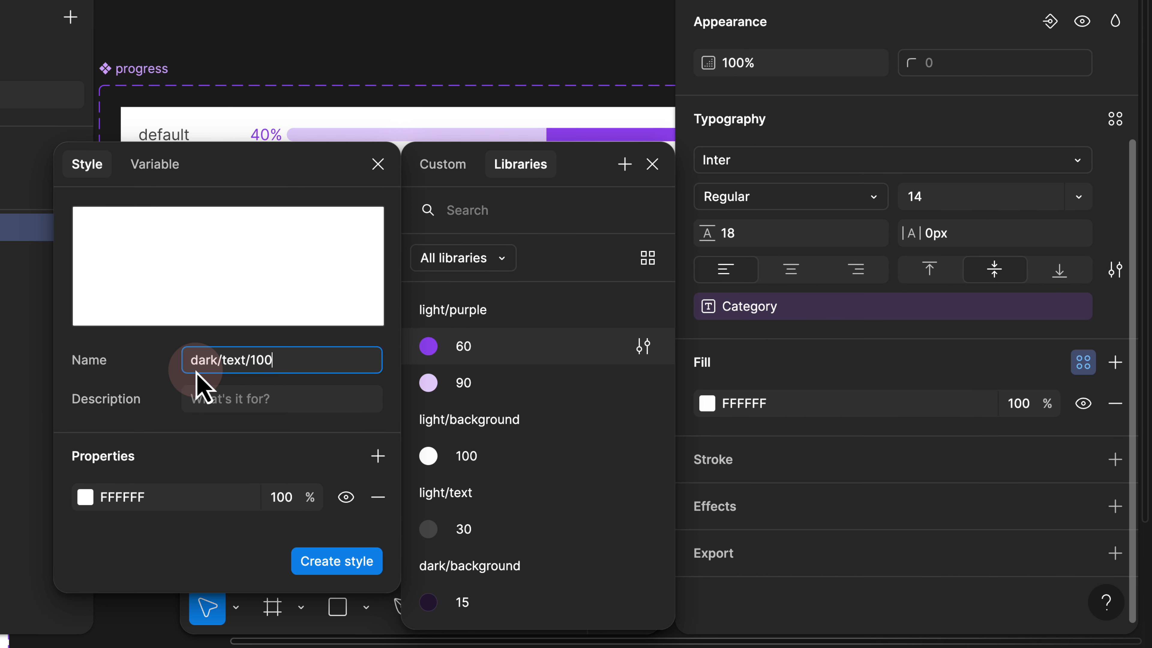
{"action": "left_click", "coordinate": [336, 561]}
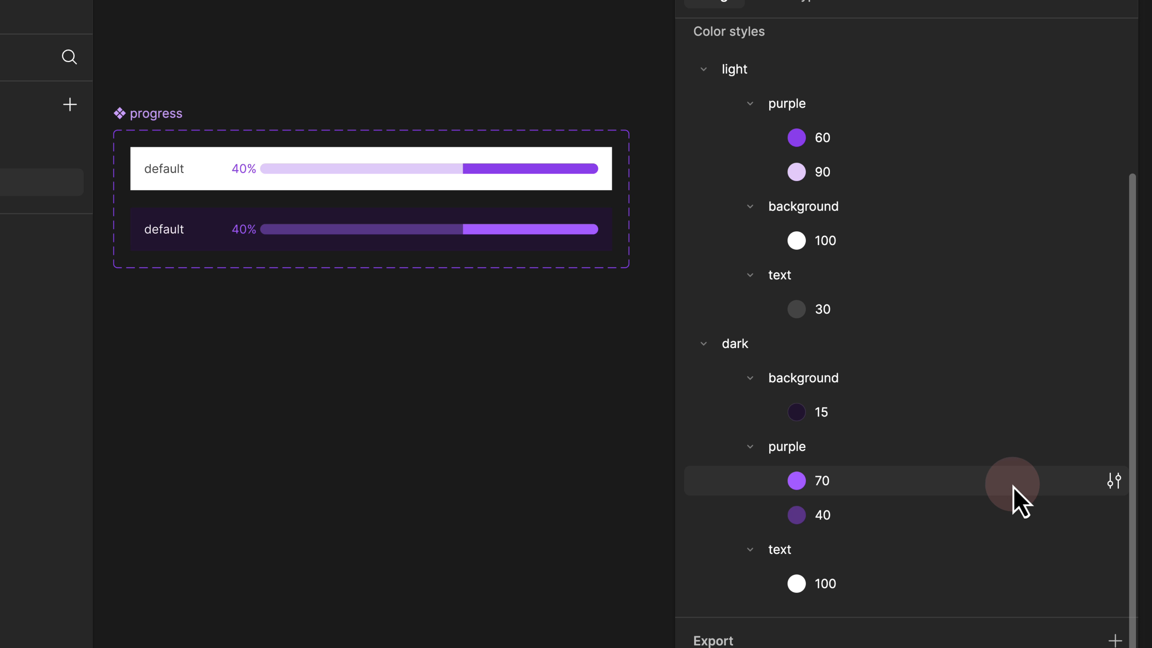
Change the dark/purple/70 color style's HSL lightness to 80 and rename the style 80
{"action": "left_click", "coordinate": [1114, 481]}
{"action": "left_click", "coordinate": [536, 609]}
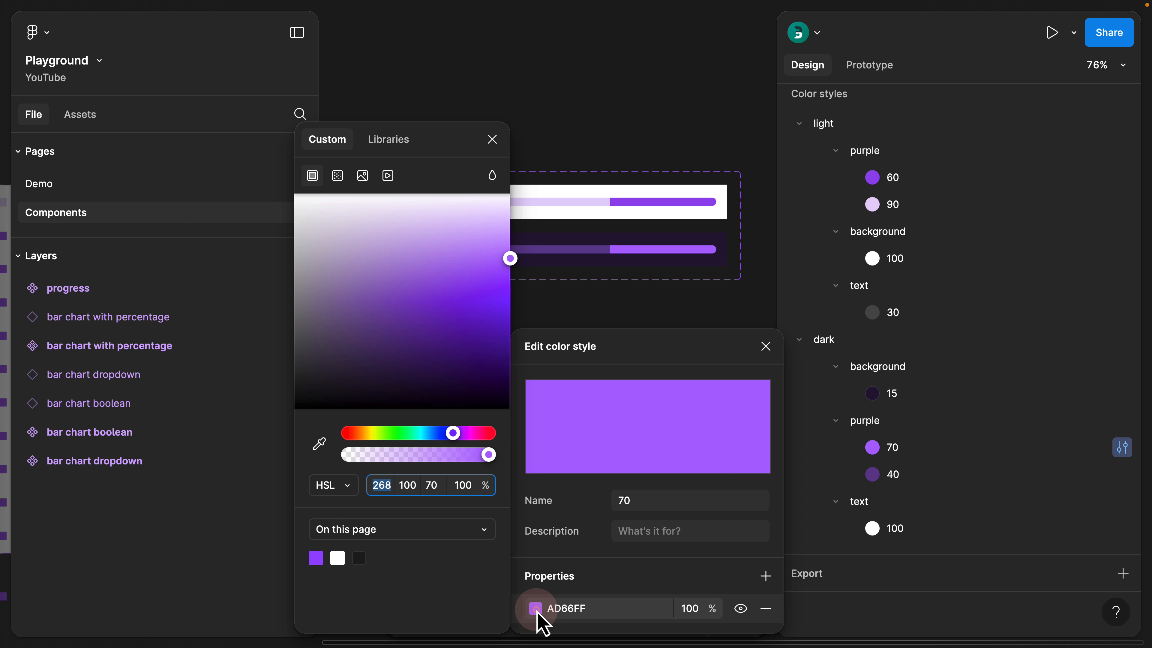
{"action": "left_click_drag", "start_coordinate": [449, 150], "coordinate": [244, 76]}
{"action": "left_click", "coordinate": [227, 412]}
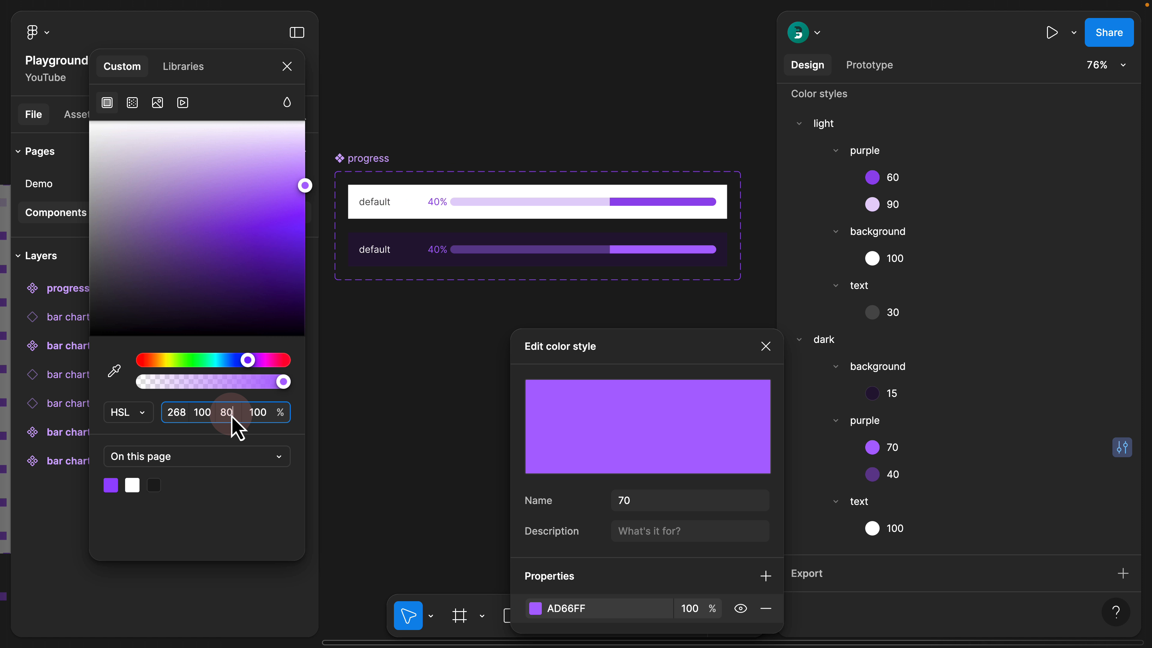
{"action": "type", "text": "80"}
{"action": "key", "text": "Return"}
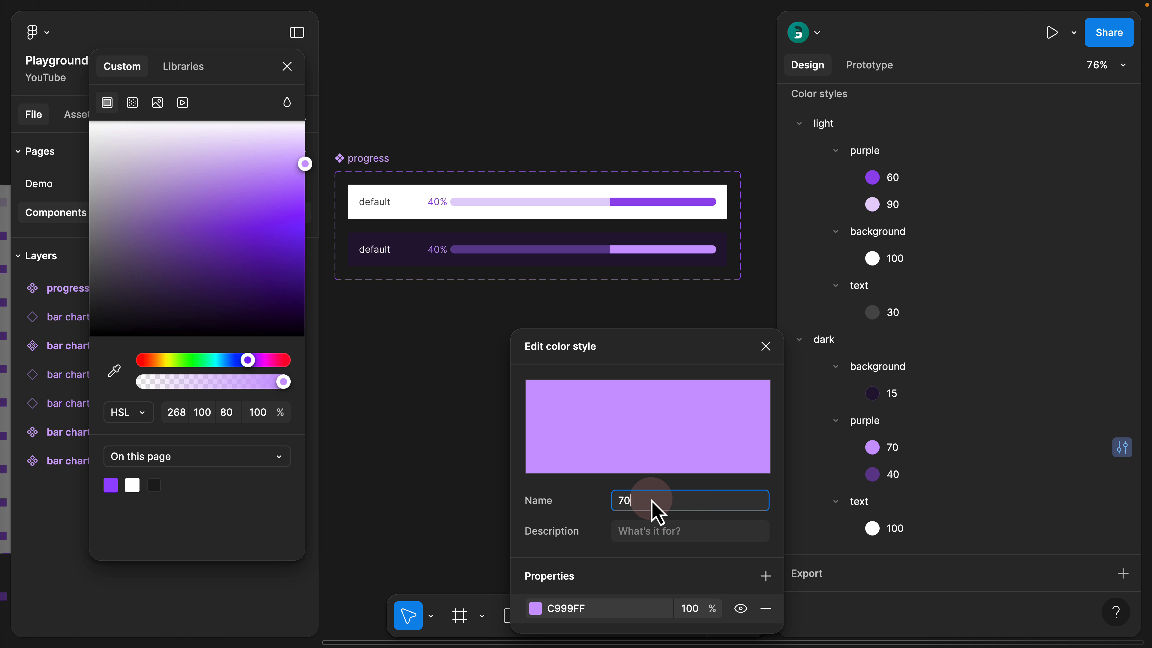
{"action": "type", "text": "80"}
{"action": "key", "text": "Return"}
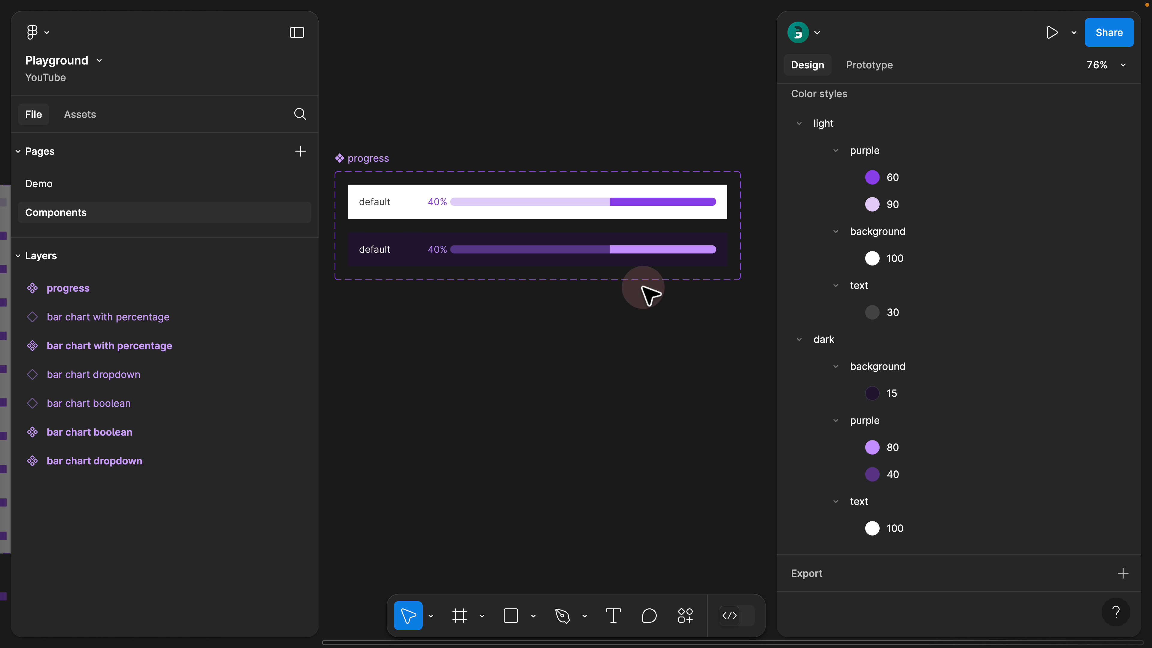
Examine the selection colors and the light property value of each variant in the progress component set
{"action": "left_click", "coordinate": [623, 263]}
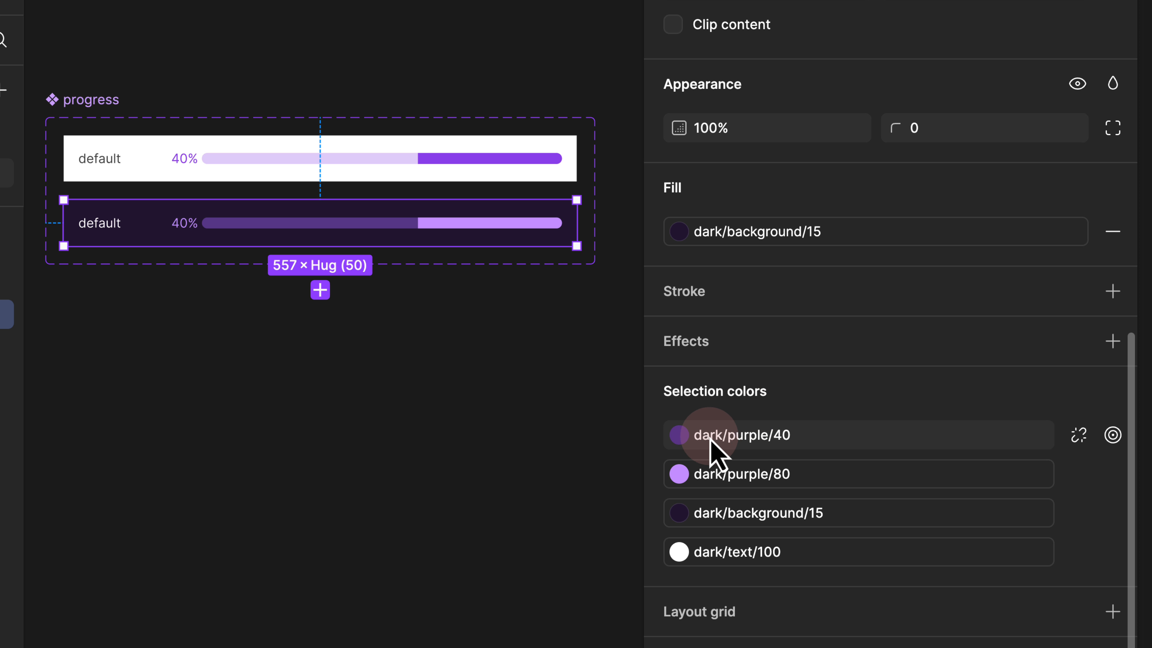
{"action": "left_click", "coordinate": [518, 156]}
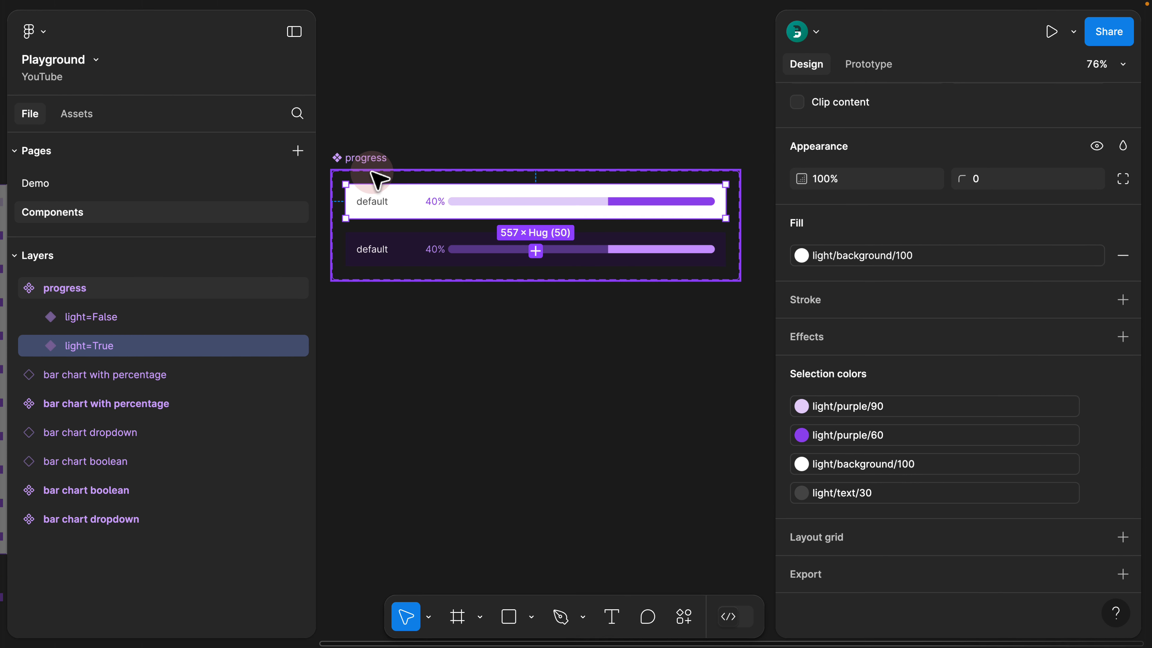
{"action": "left_click", "coordinate": [399, 158]}
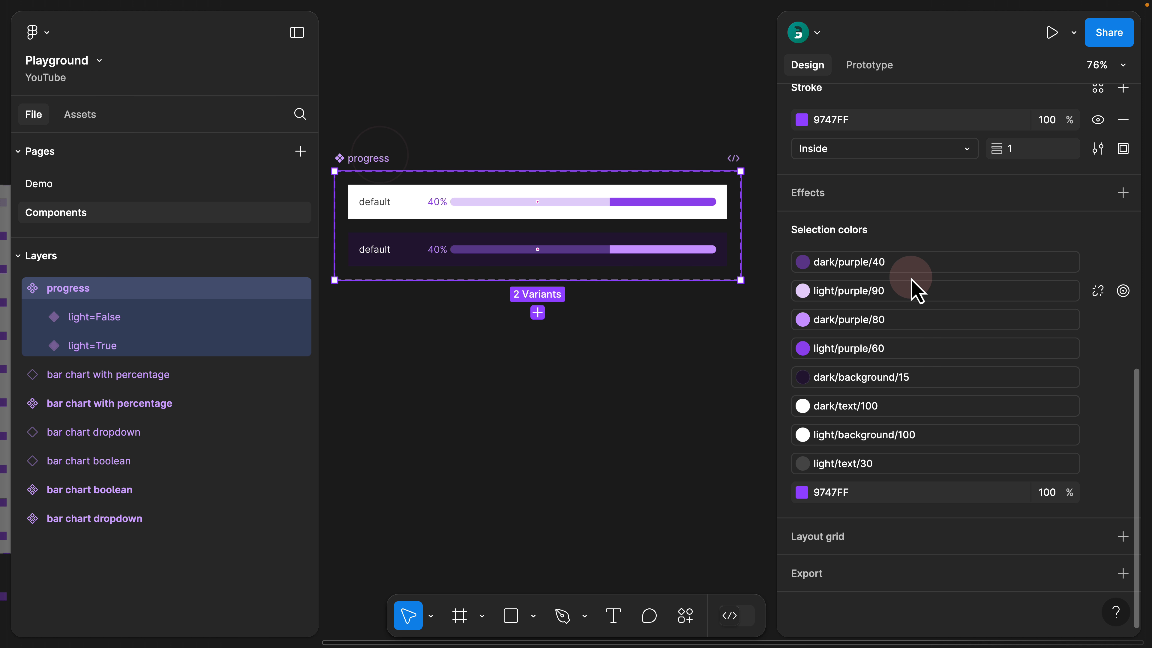
{"action": "scroll", "coordinate": [884, 245], "scroll_direction": "up", "scroll_amount": 10}
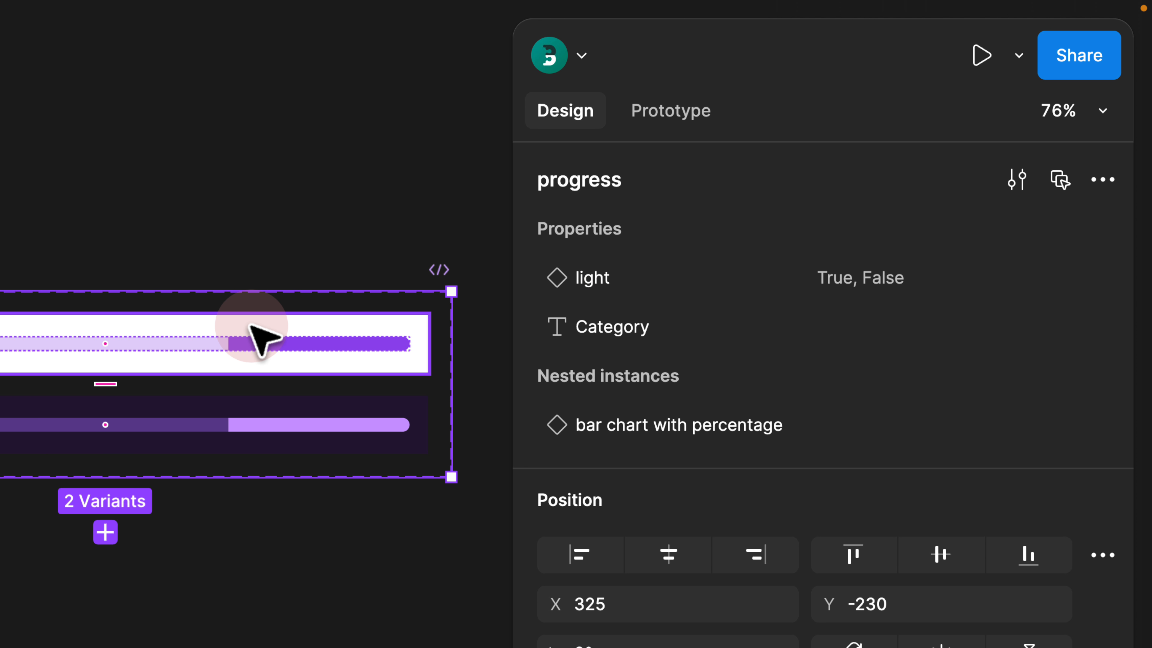
{"action": "left_click", "coordinate": [415, 273]}
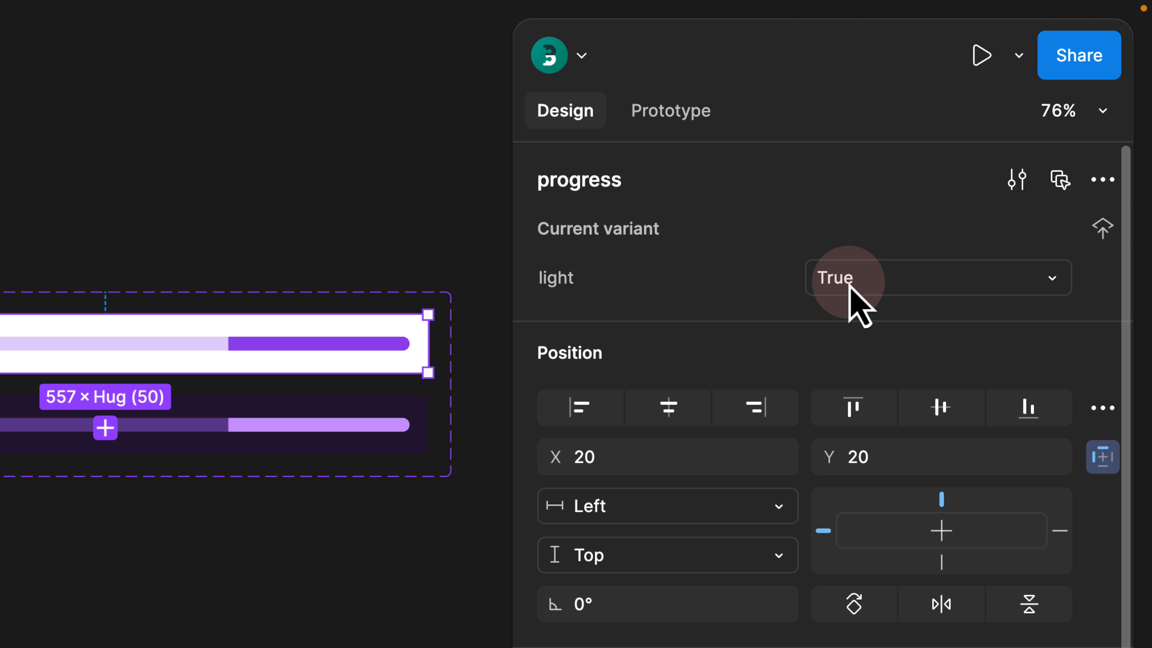
{"action": "left_click", "coordinate": [176, 420]}
{"action": "left_click", "coordinate": [795, 272]}
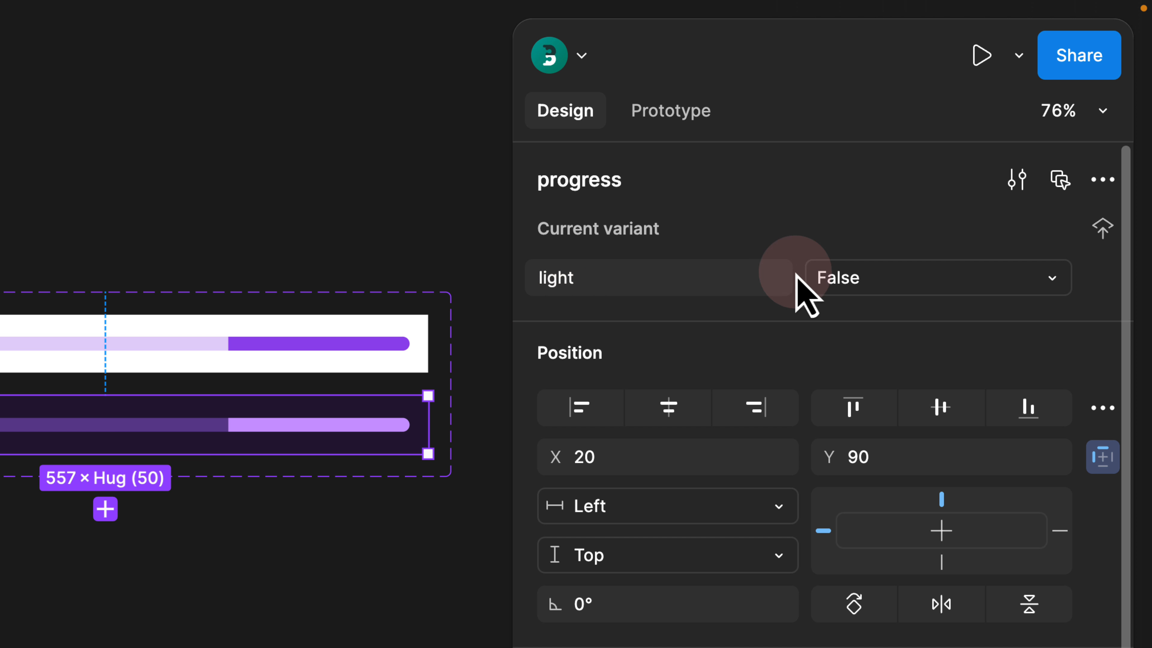
{"action": "left_click", "coordinate": [884, 278]}
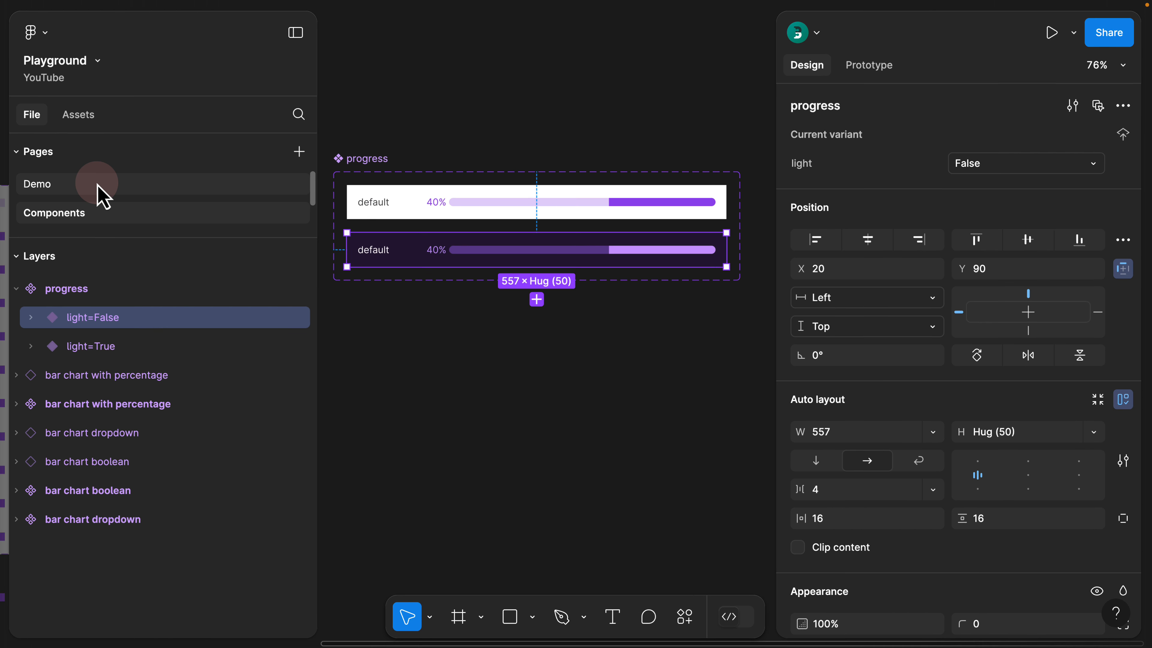
On the Demo page, turn off the light property for all progress instances in the lower card
{"action": "left_click", "coordinate": [98, 183]}
{"action": "left_click", "coordinate": [394, 318]}
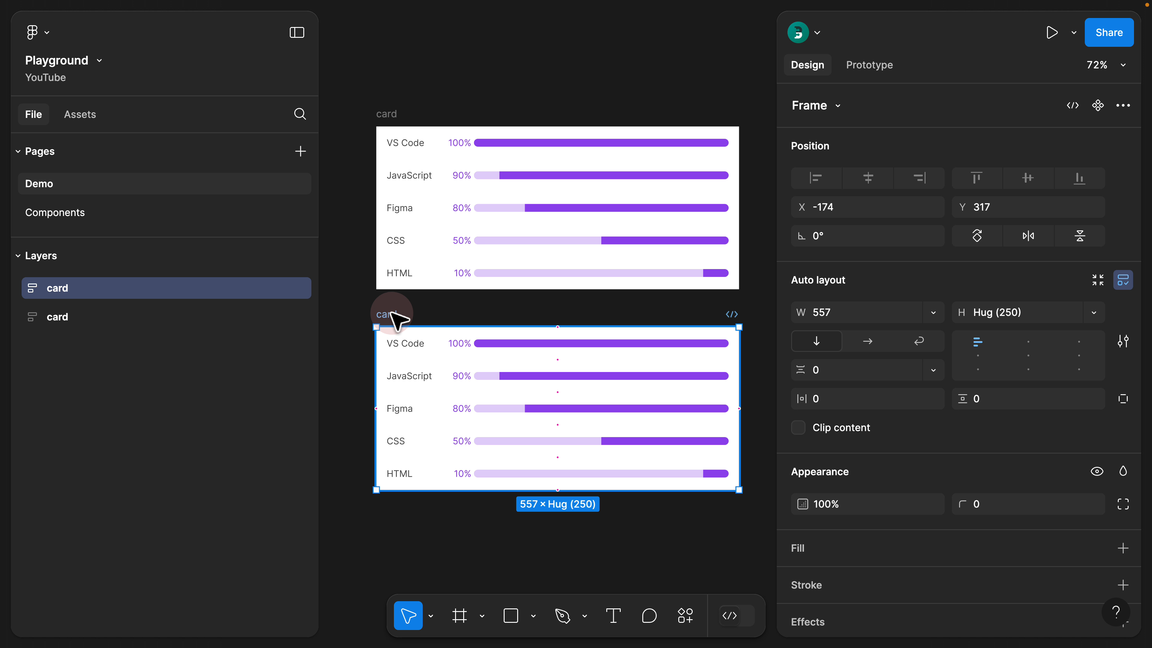
{"action": "key", "text": "Return"}
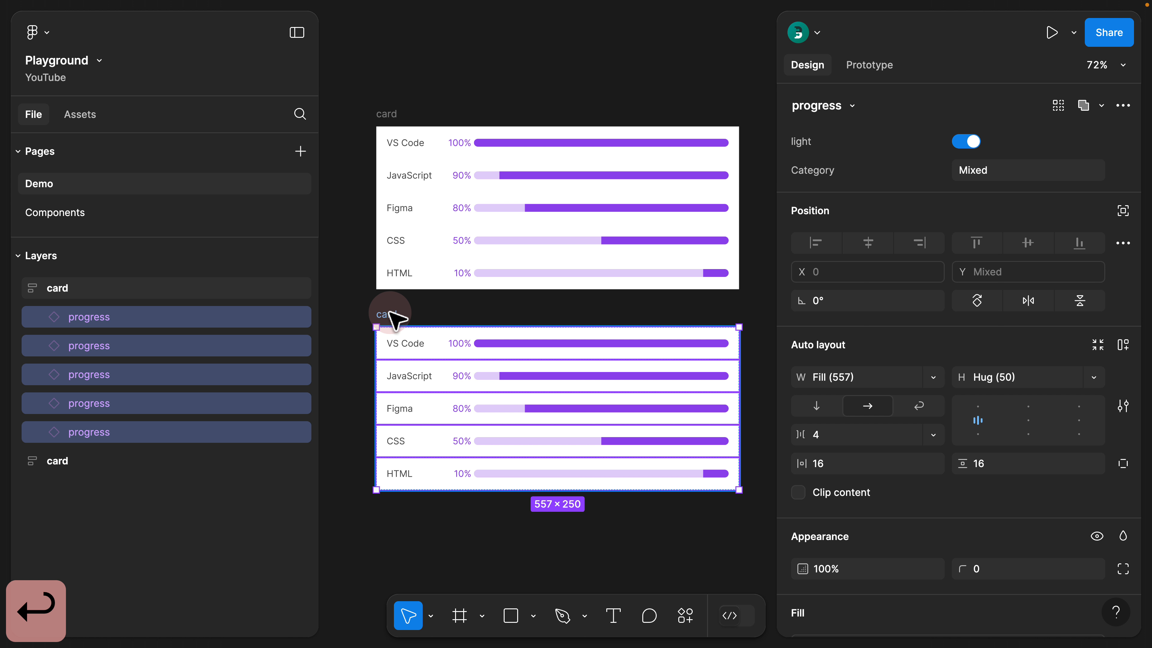
{"action": "left_click", "coordinate": [965, 141]}
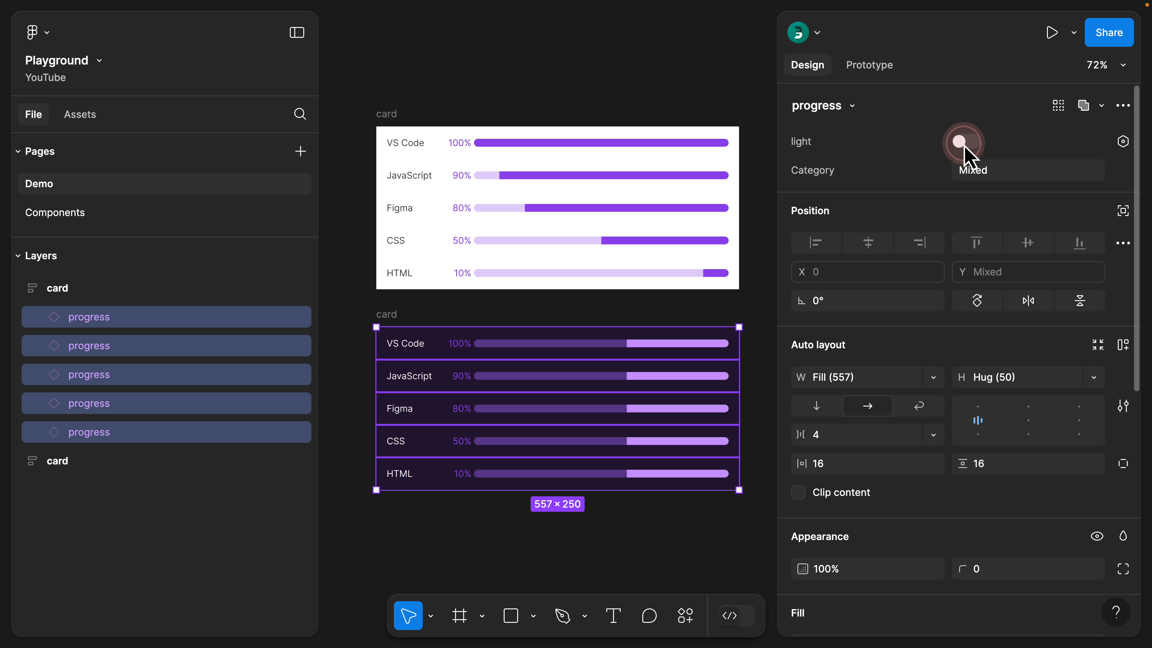